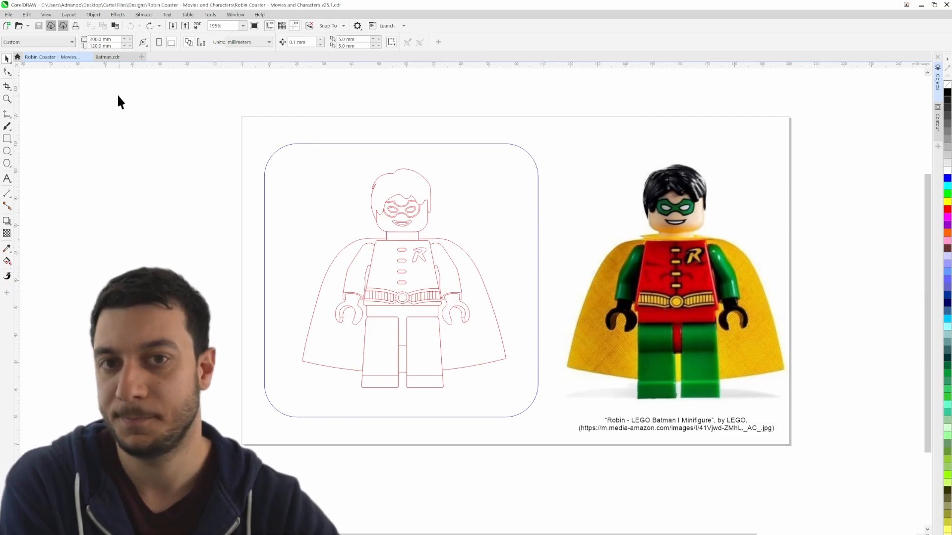
Compare the Robin coaster design with the two Batman minifigure reference images in Batman.cdr
{"action": "left_click", "coordinate": [105, 57]}
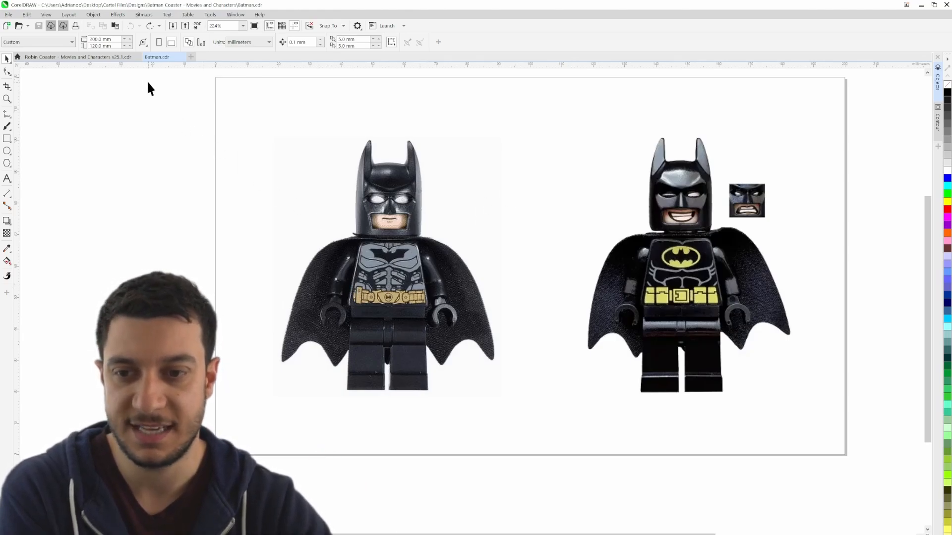
{"action": "left_click", "coordinate": [104, 57]}
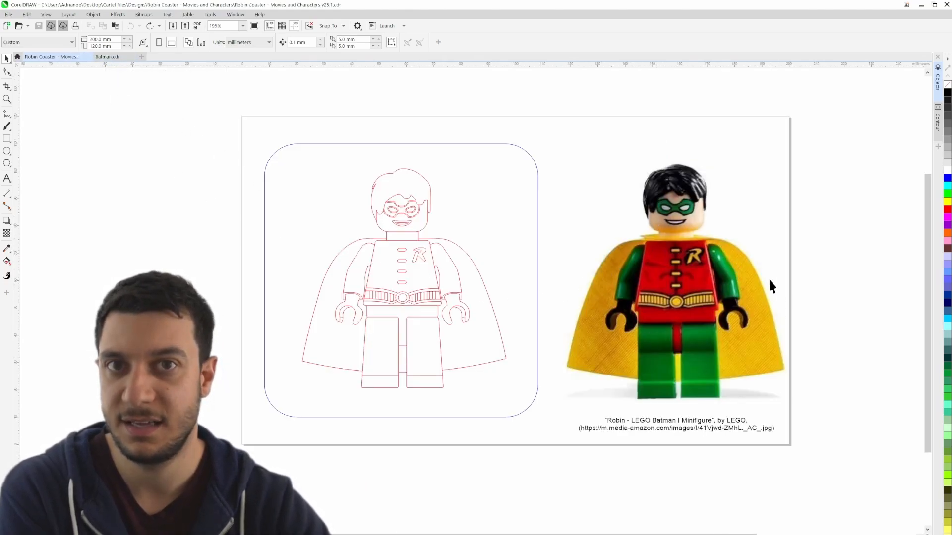
{"action": "left_click", "coordinate": [108, 58]}
{"action": "left_click_drag", "start_coordinate": [689, 212], "coordinate": [581, 250]}
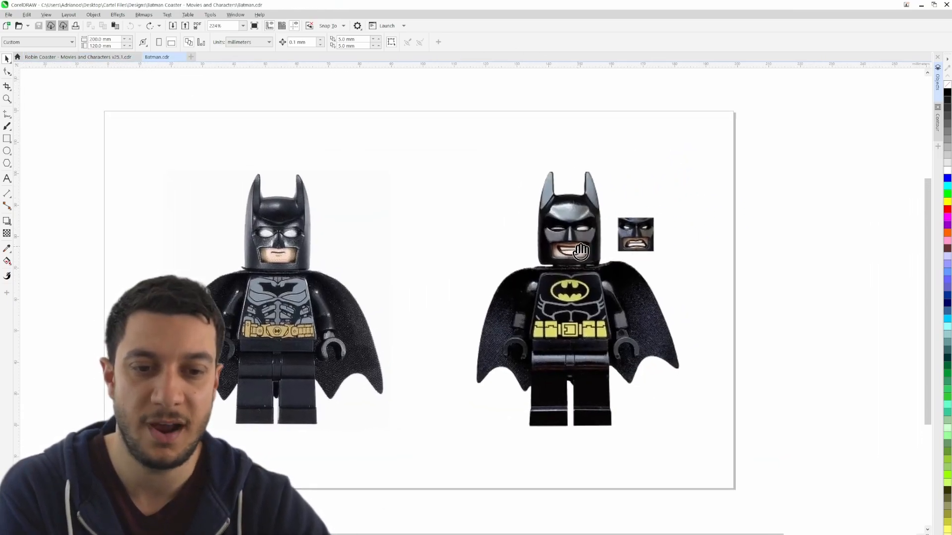
{"action": "scroll", "coordinate": [578, 247], "scroll_direction": "up", "scroll_amount": 4}
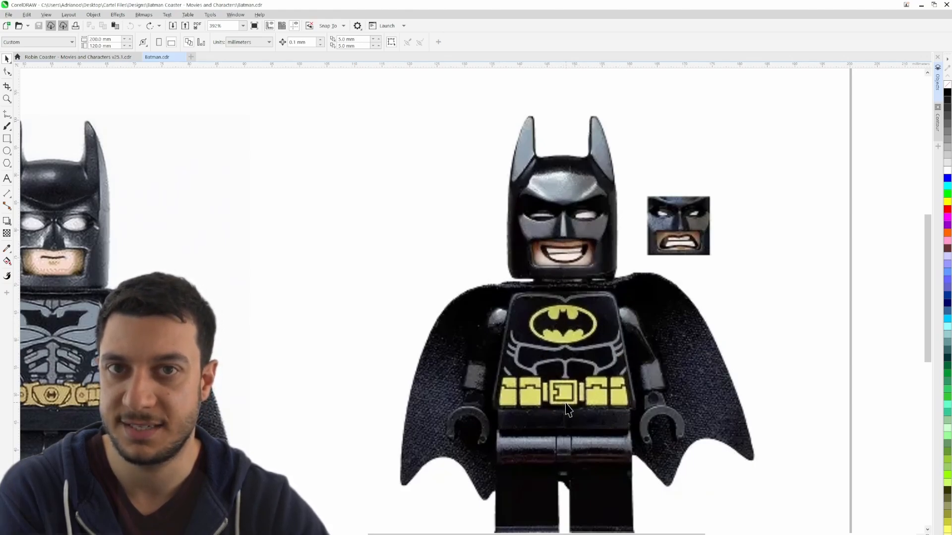
{"action": "left_click_drag", "start_coordinate": [308, 404], "coordinate": [739, 400]}
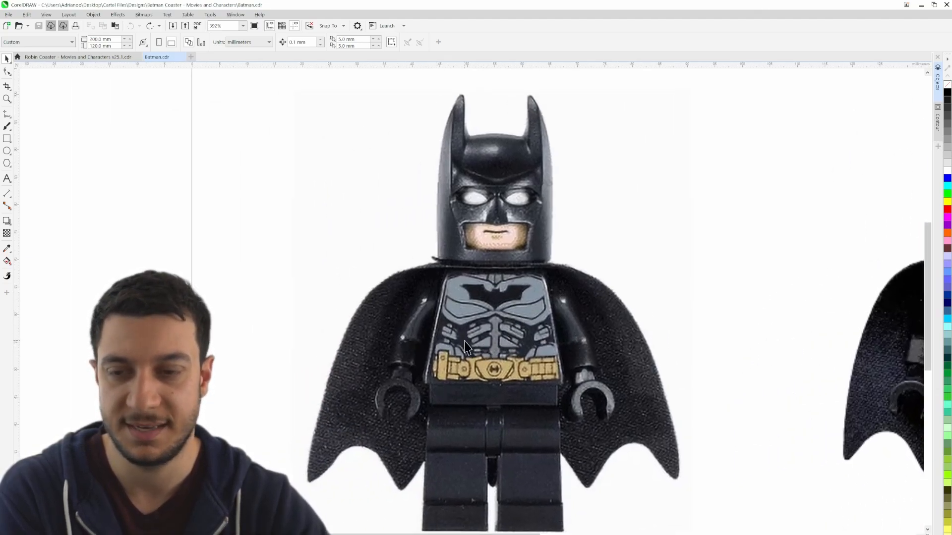
{"action": "scroll", "coordinate": [435, 318], "scroll_direction": "down", "scroll_amount": 2}
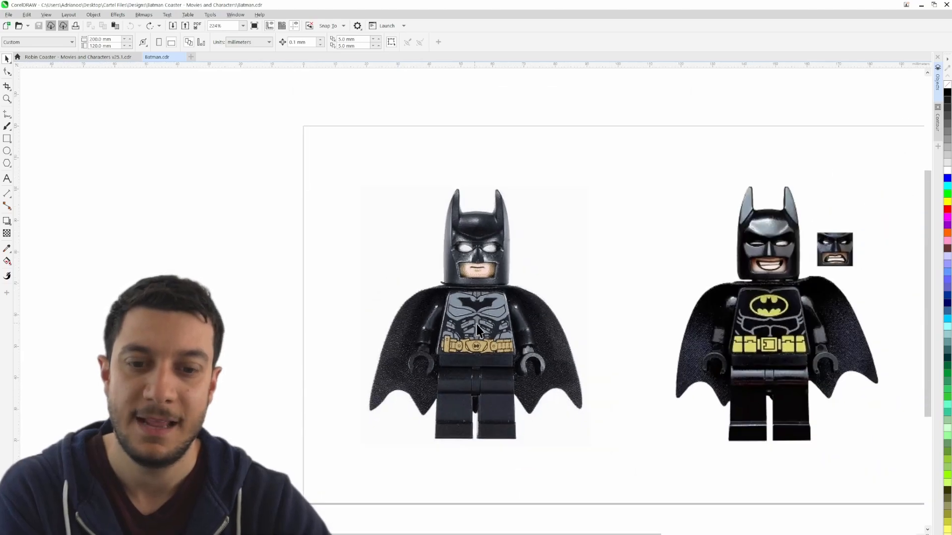
{"action": "left_click_drag", "start_coordinate": [653, 333], "coordinate": [510, 289]}
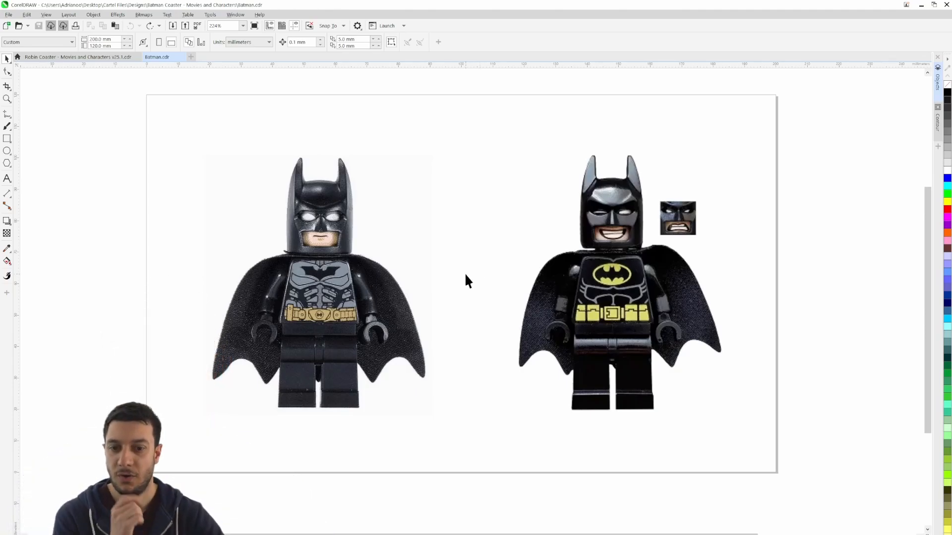
{"action": "scroll", "coordinate": [475, 278], "scroll_direction": "down", "scroll_amount": 2}
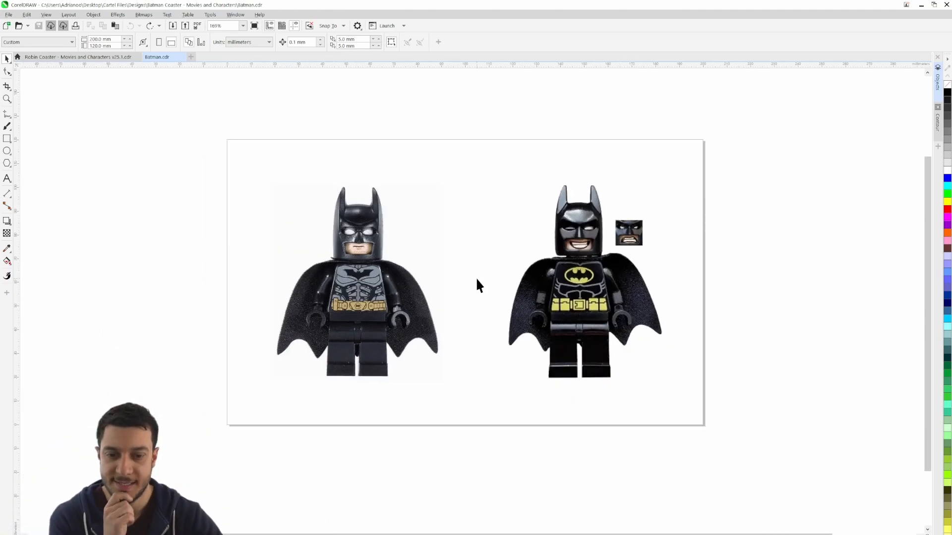
Move the two Batman reference images off the page, one on each side of it
{"action": "left_click_drag", "start_coordinate": [539, 288], "coordinate": [764, 300]}
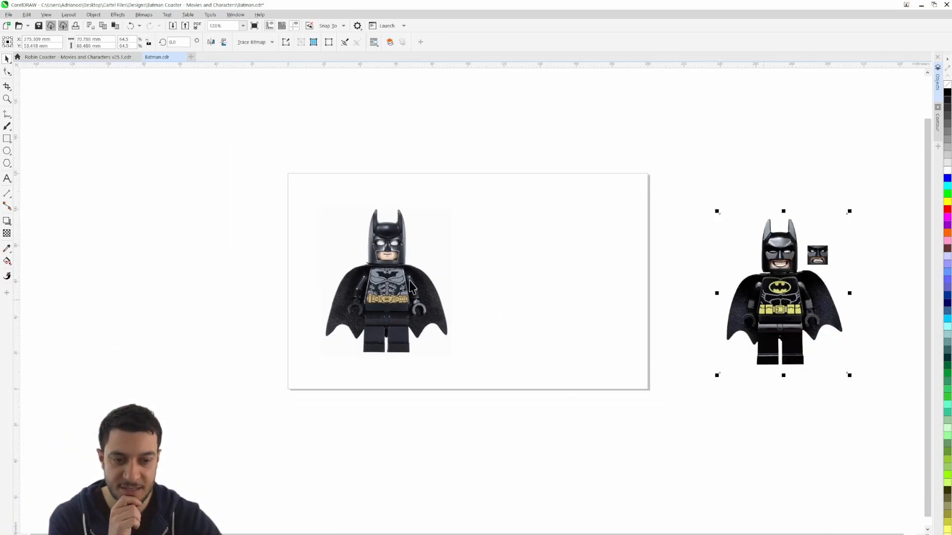
{"action": "left_click_drag", "start_coordinate": [370, 269], "coordinate": [177, 278]}
{"action": "left_click_drag", "start_coordinate": [410, 296], "coordinate": [442, 292]}
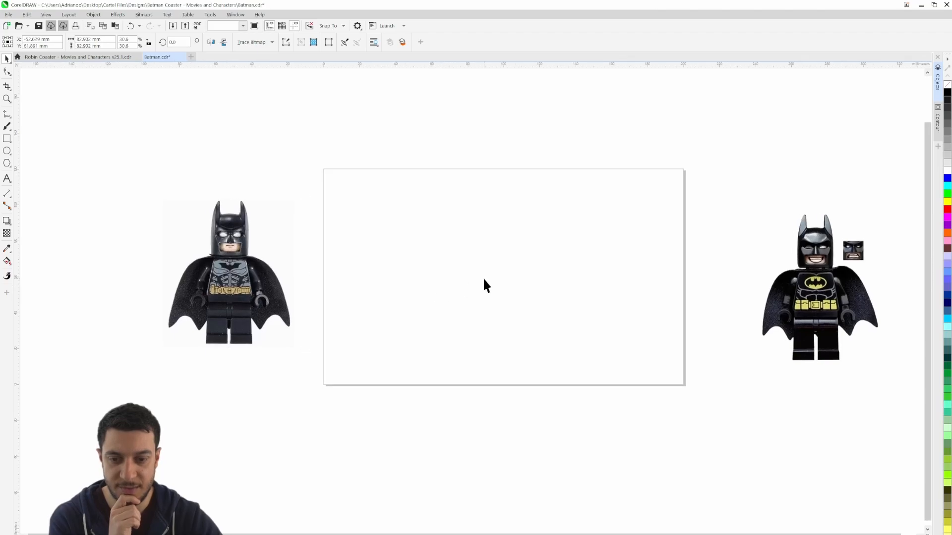
Copy the Robin outline with its rounded border from the Robin Coaster document into Batman.cdr and centre it on the page
{"action": "left_click", "coordinate": [91, 57]}
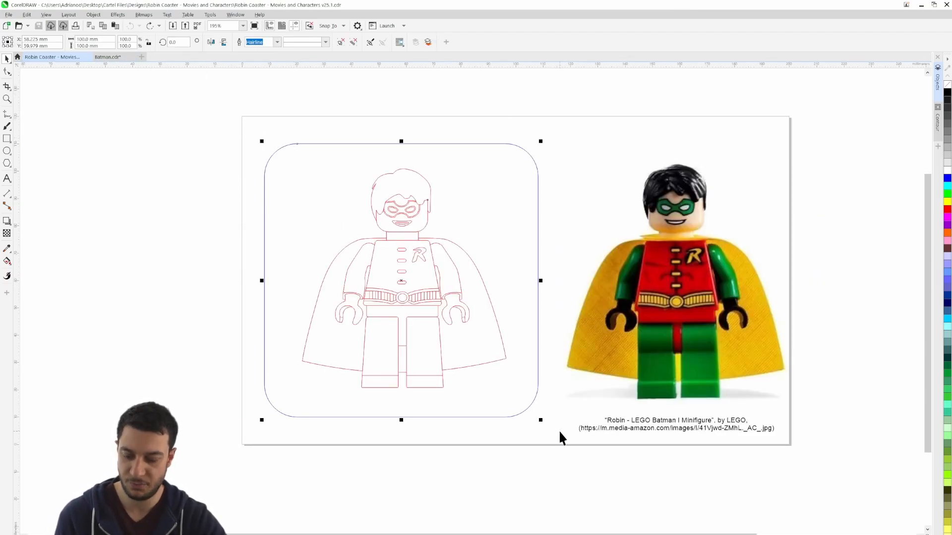
{"action": "left_click", "coordinate": [115, 59]}
{"action": "key", "text": "ctrl+v"}
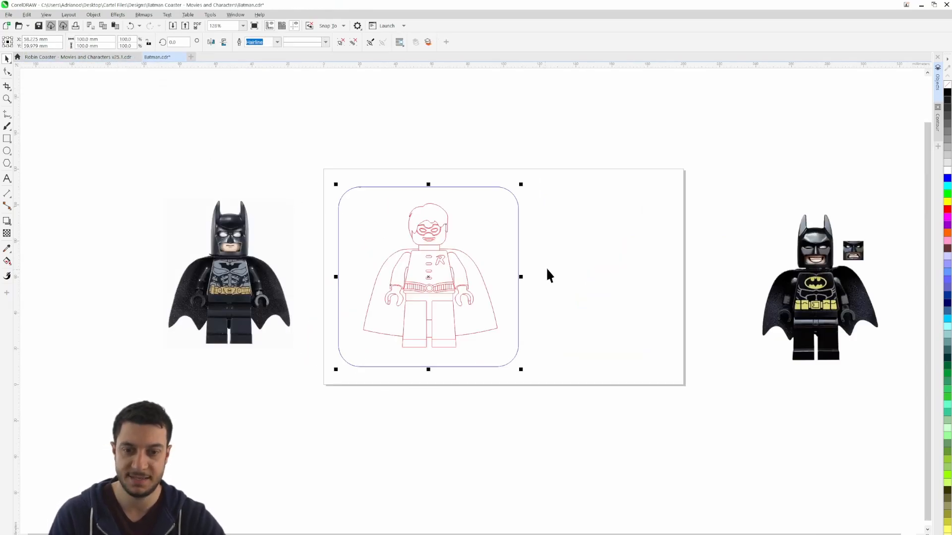
{"action": "key", "text": "p"}
{"action": "left_click", "coordinate": [633, 281]}
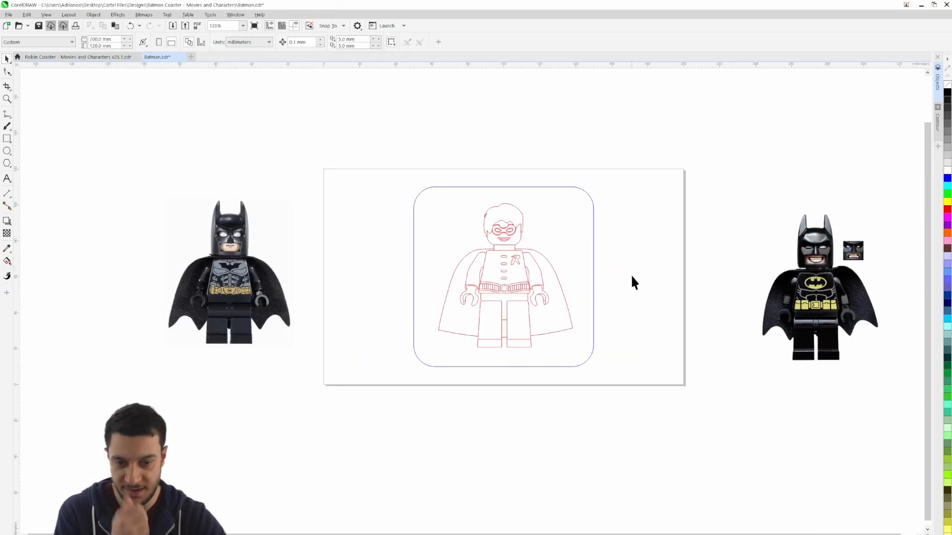
Ungroup all objects of the pasted Robin design
{"action": "scroll", "coordinate": [620, 278], "scroll_direction": "up", "scroll_amount": 2}
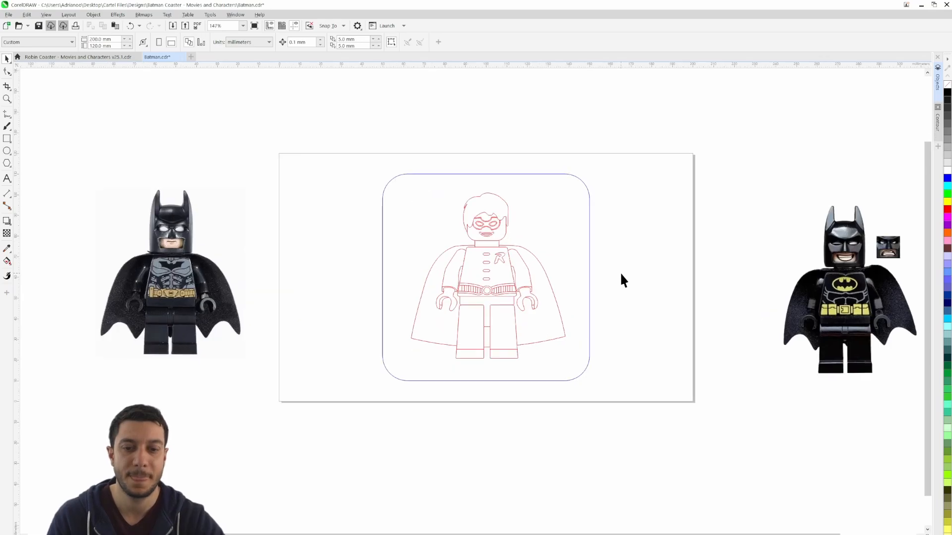
{"action": "scroll", "coordinate": [654, 301], "scroll_direction": "up", "scroll_amount": 1}
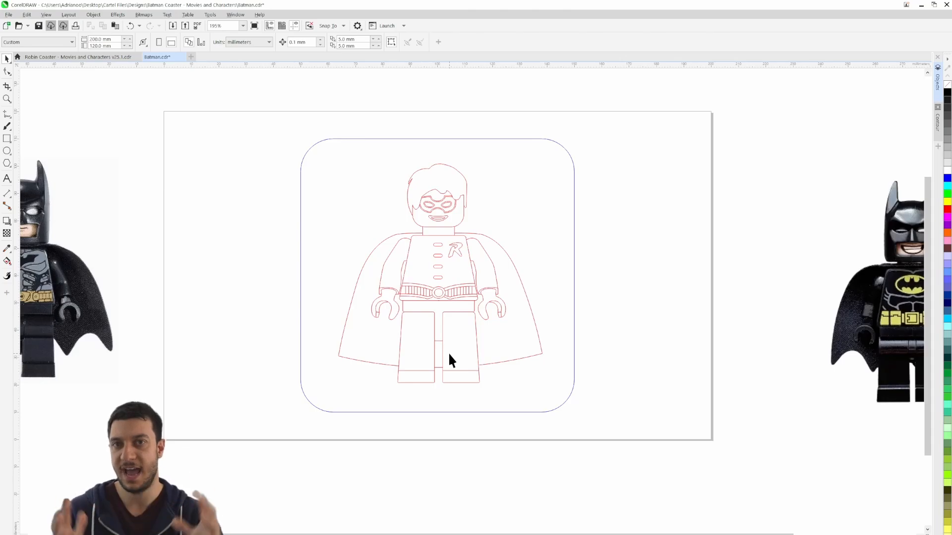
{"action": "left_click", "coordinate": [435, 269]}
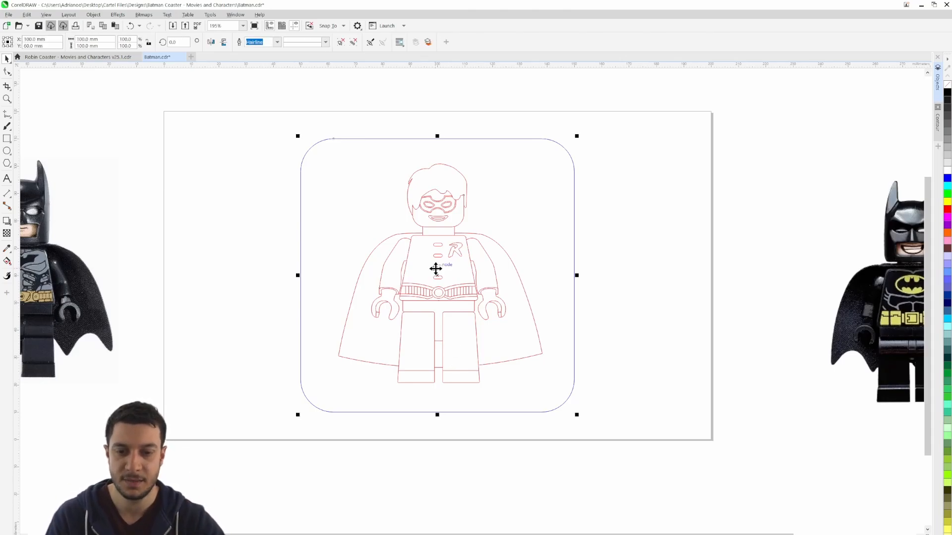
{"action": "right_click", "coordinate": [425, 240]}
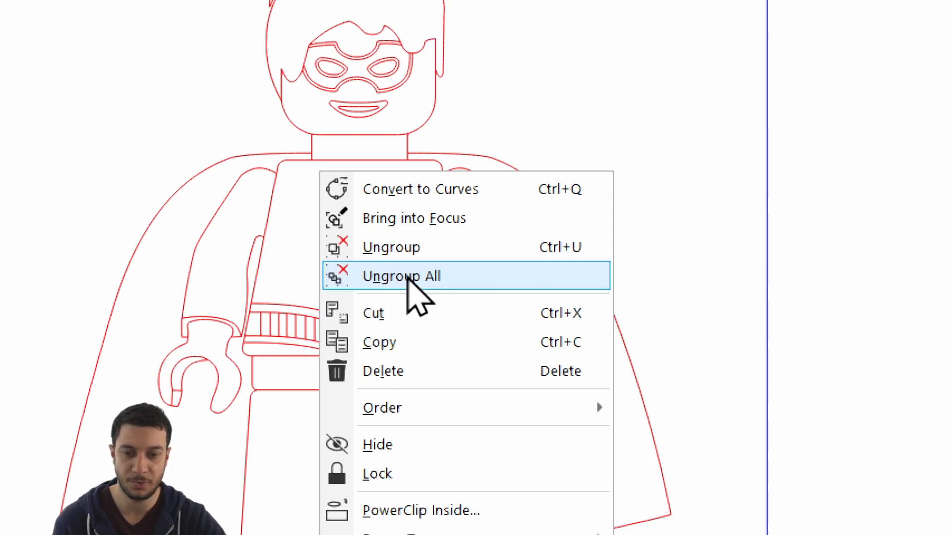
{"action": "left_click", "coordinate": [407, 279]}
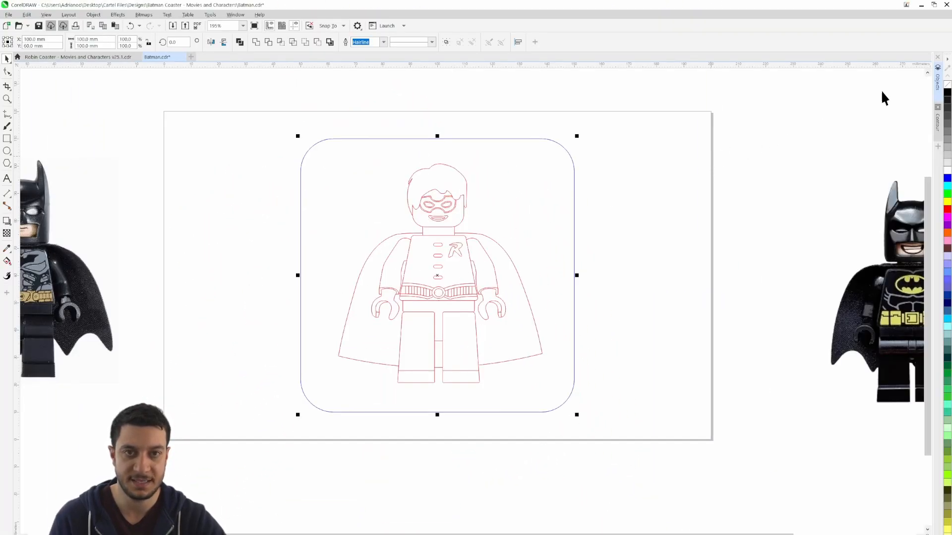
Examine the object list of Layer 1 for the separate curves and rectangles of the ungrouped design
{"action": "left_click", "coordinate": [938, 75]}
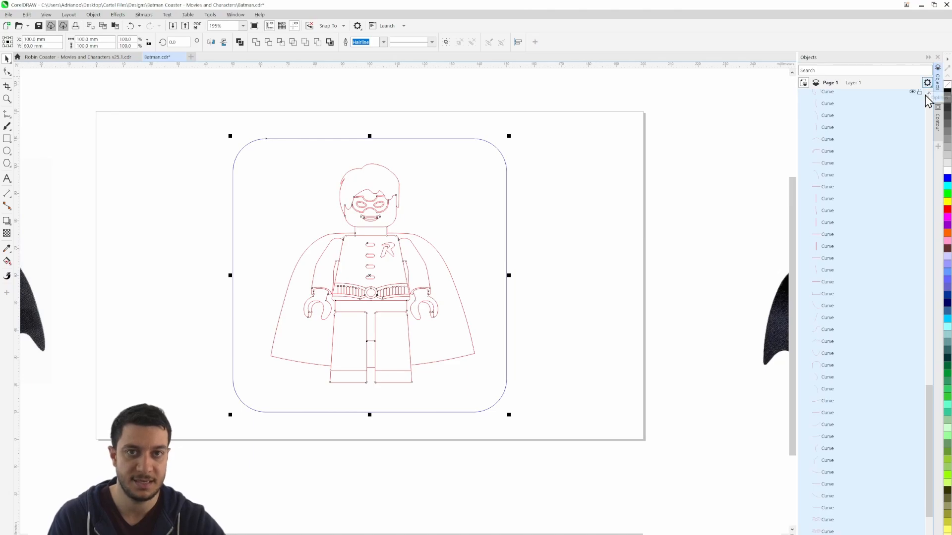
{"action": "scroll", "coordinate": [853, 189], "scroll_direction": "up", "scroll_amount": 3}
{"action": "left_click_drag", "start_coordinate": [931, 362], "coordinate": [937, 99]}
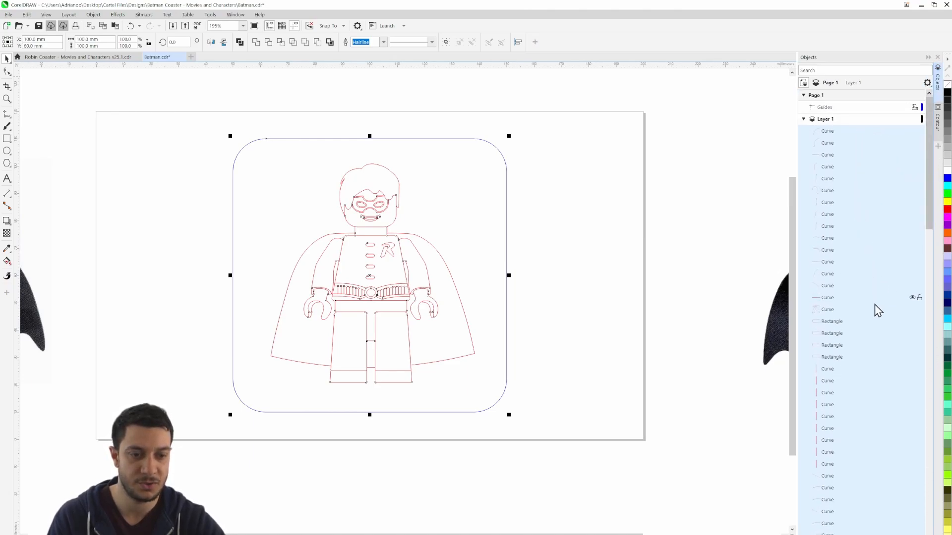
{"action": "left_click_drag", "start_coordinate": [931, 211], "coordinate": [941, 155]}
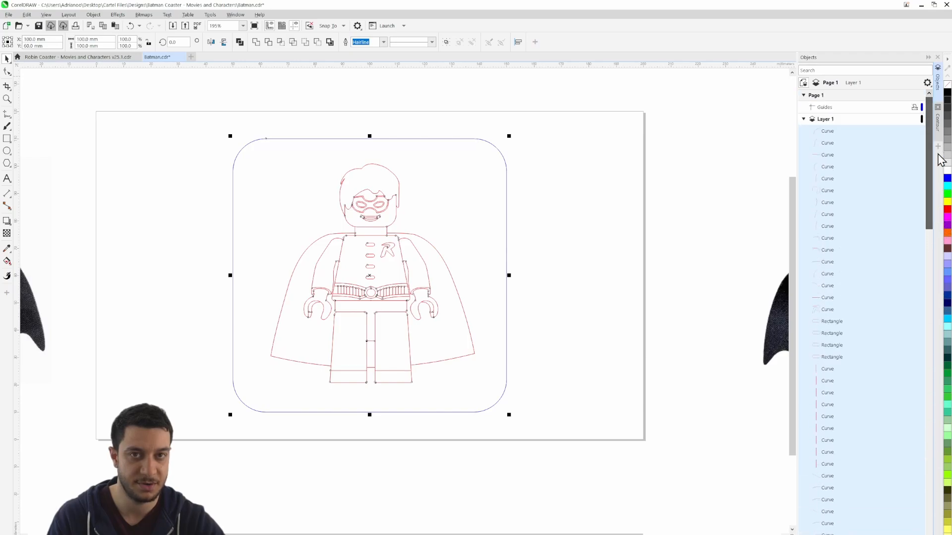
{"action": "left_click", "coordinate": [940, 88]}
{"action": "left_click", "coordinate": [672, 274]}
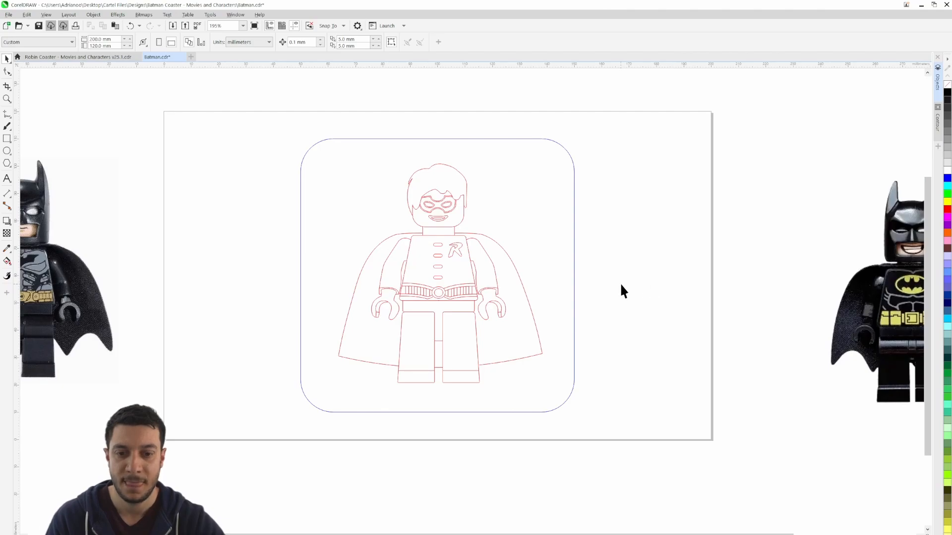
Delete the blue rounded square border around the Robin figure
{"action": "left_click_drag", "start_coordinate": [621, 285], "coordinate": [716, 290]}
{"action": "left_click", "coordinate": [669, 272]}
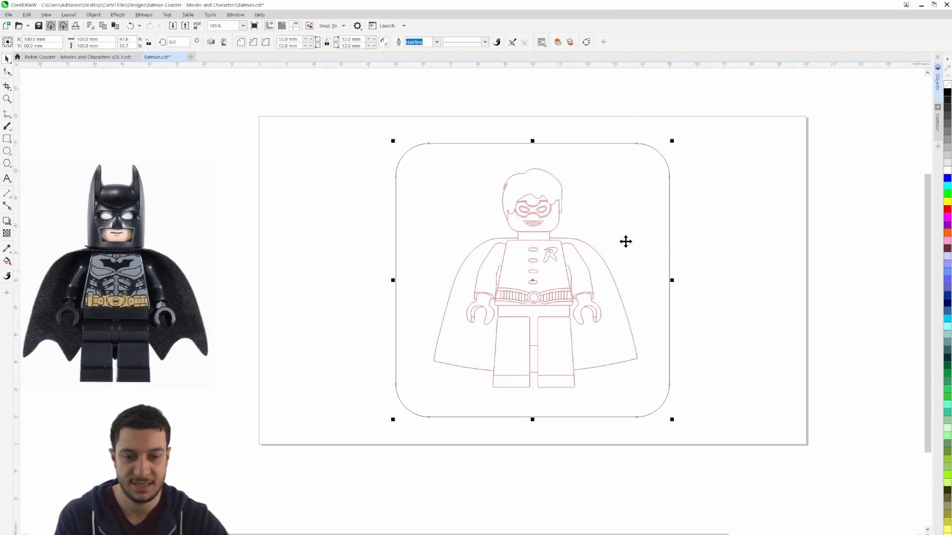
{"action": "key", "text": "Delete"}
Move the grey-suited Batman reference image next to the Robin outline, overlapping the page's left edge
{"action": "left_click_drag", "start_coordinate": [701, 266], "coordinate": [673, 249]}
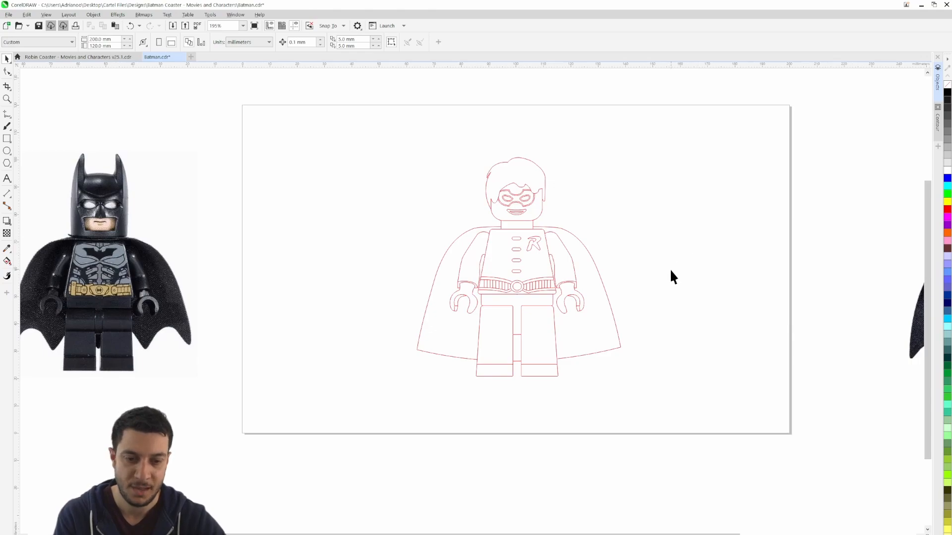
{"action": "left_click_drag", "start_coordinate": [130, 292], "coordinate": [294, 297]}
{"action": "left_click", "coordinate": [125, 291]}
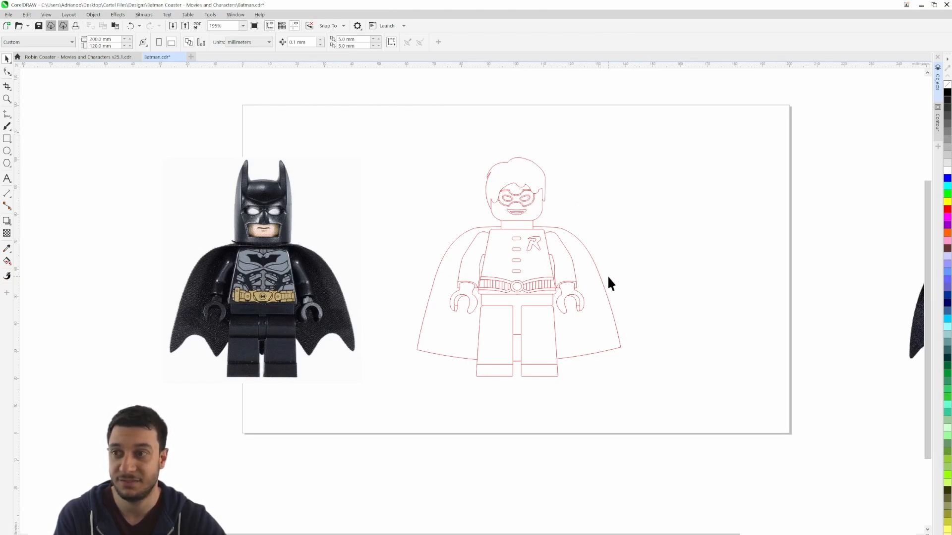
Delete the cape and the whole head, including hair, mask and mouth, from the Robin outline
{"action": "left_click_drag", "start_coordinate": [602, 350], "coordinate": [716, 300]}
{"action": "key", "text": "Delete"}
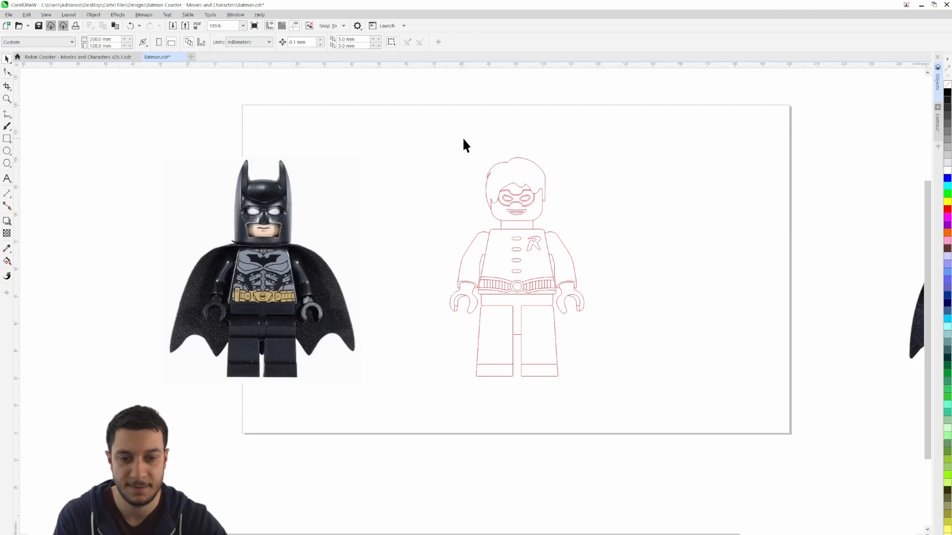
{"action": "left_click_drag", "start_coordinate": [599, 221], "coordinate": [597, 221]}
{"action": "key", "text": "Delete"}
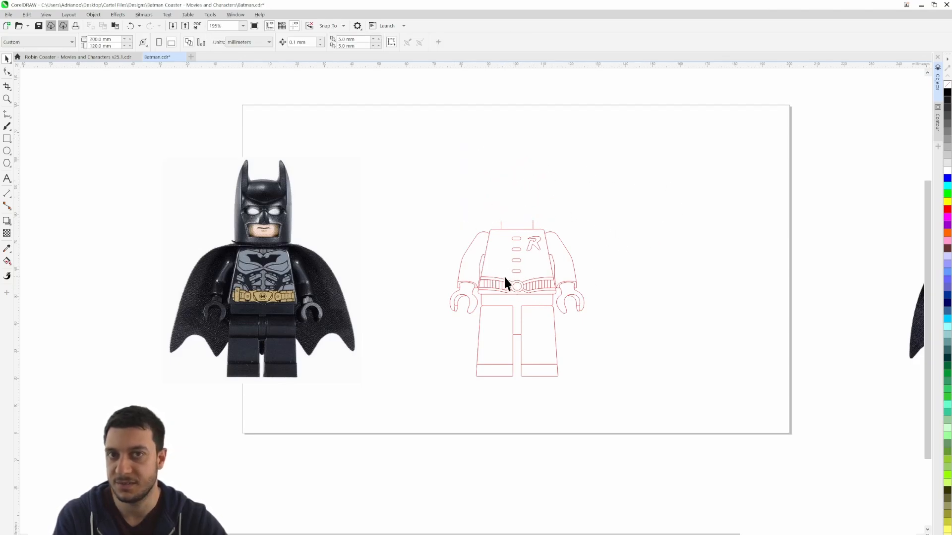
Delete the four buttons and the R emblem from the figure's torso
{"action": "scroll", "coordinate": [504, 275], "scroll_direction": "up", "scroll_amount": 2}
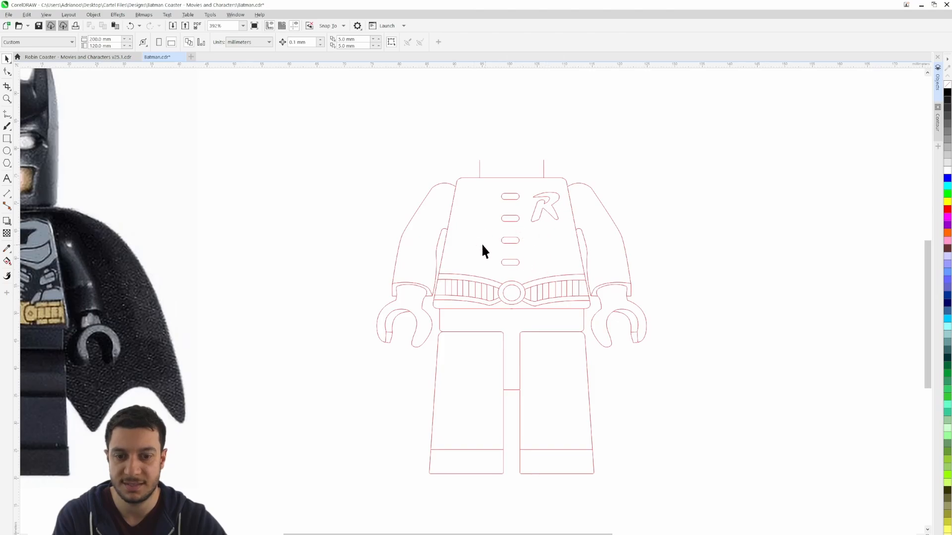
{"action": "scroll", "coordinate": [504, 239], "scroll_direction": "up", "scroll_amount": 1}
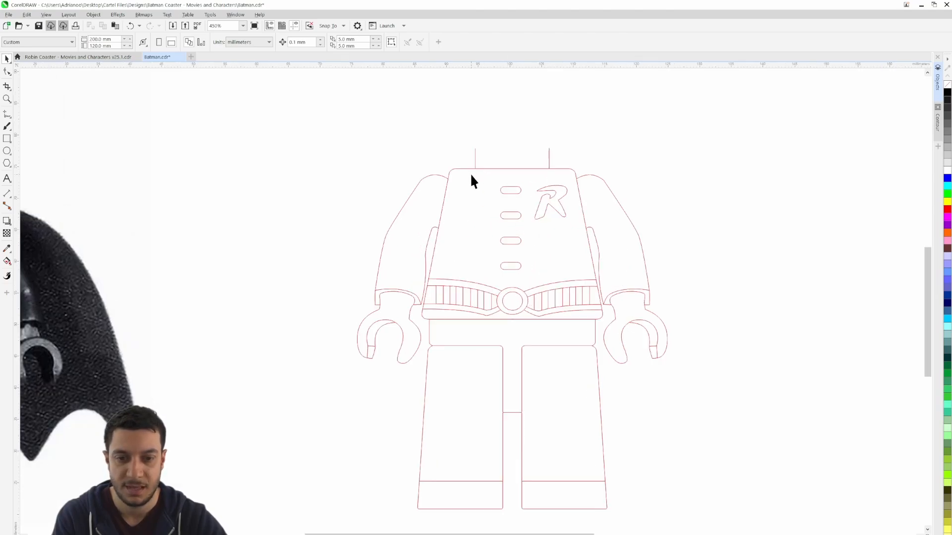
{"action": "left_click_drag", "start_coordinate": [583, 305], "coordinate": [571, 304]}
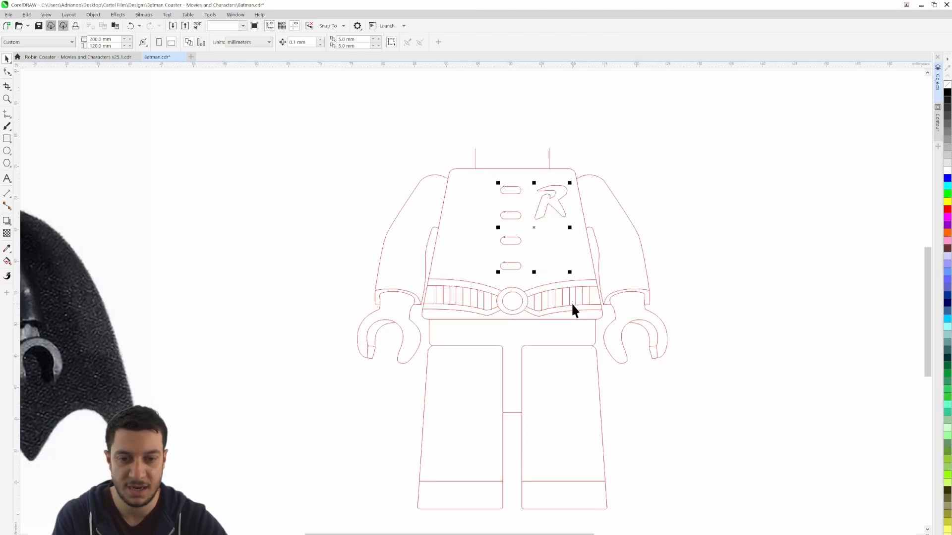
{"action": "key", "text": "Delete"}
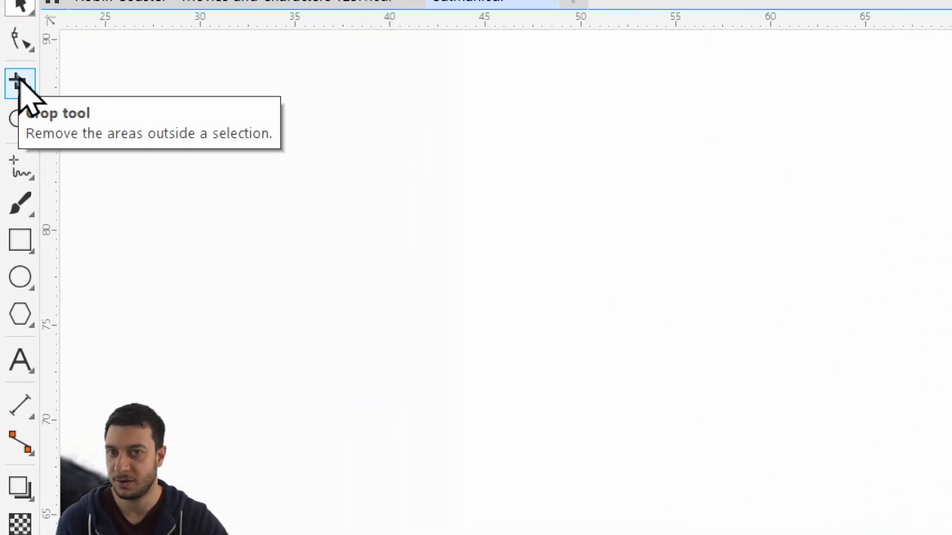
Remove the belt lines across the figure's waist with the Virtual Segment Delete tool
{"action": "left_click", "coordinate": [27, 94]}
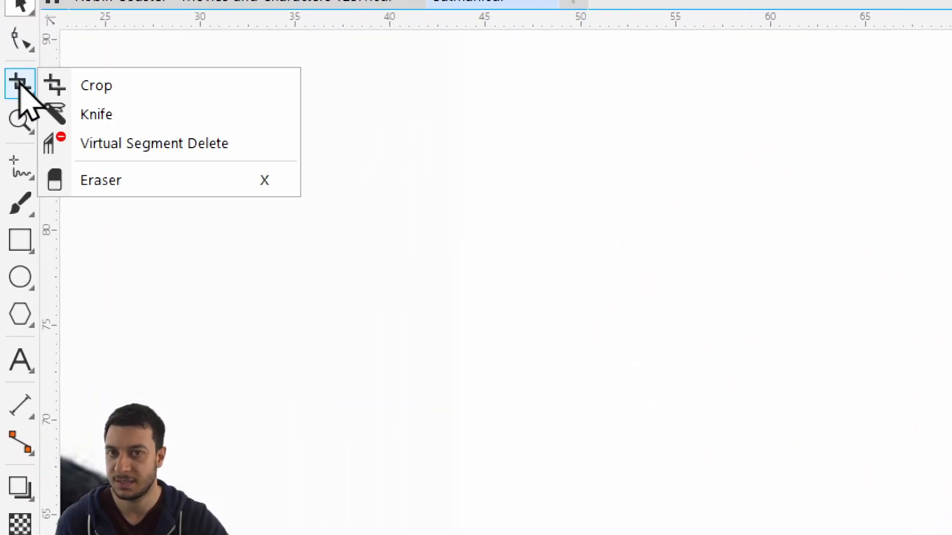
{"action": "left_click", "coordinate": [187, 148]}
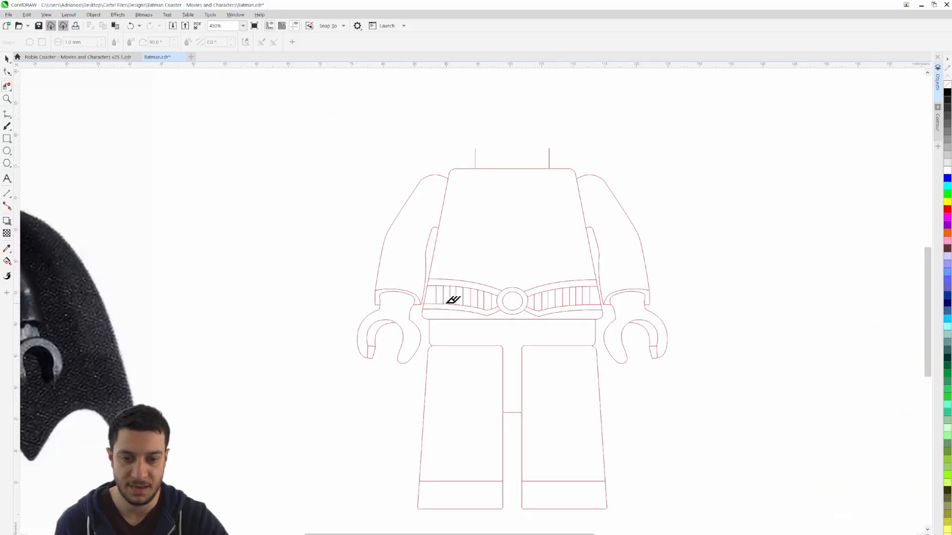
{"action": "left_click_drag", "start_coordinate": [449, 311], "coordinate": [591, 275]}
{"action": "scroll", "coordinate": [468, 299], "scroll_direction": "up", "scroll_amount": 3}
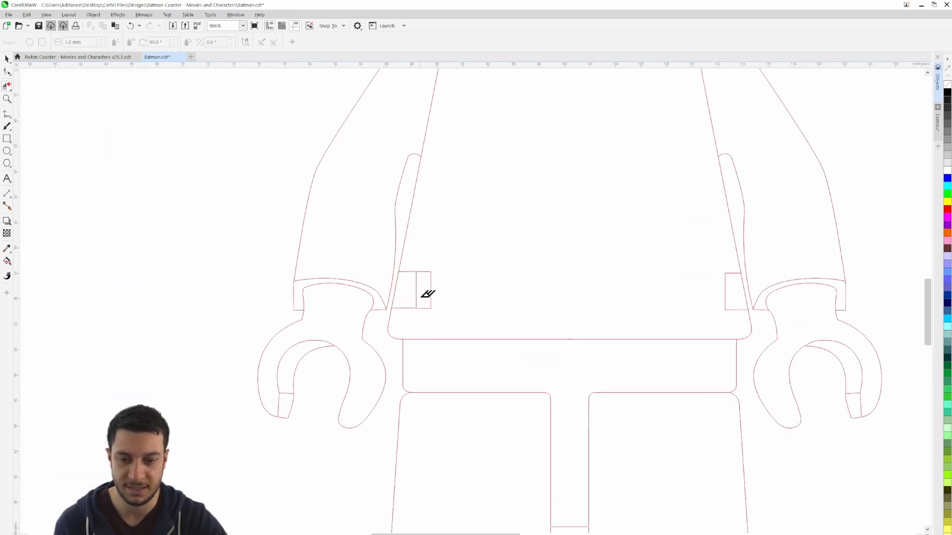
{"action": "scroll", "coordinate": [365, 302], "scroll_direction": "up", "scroll_amount": 3}
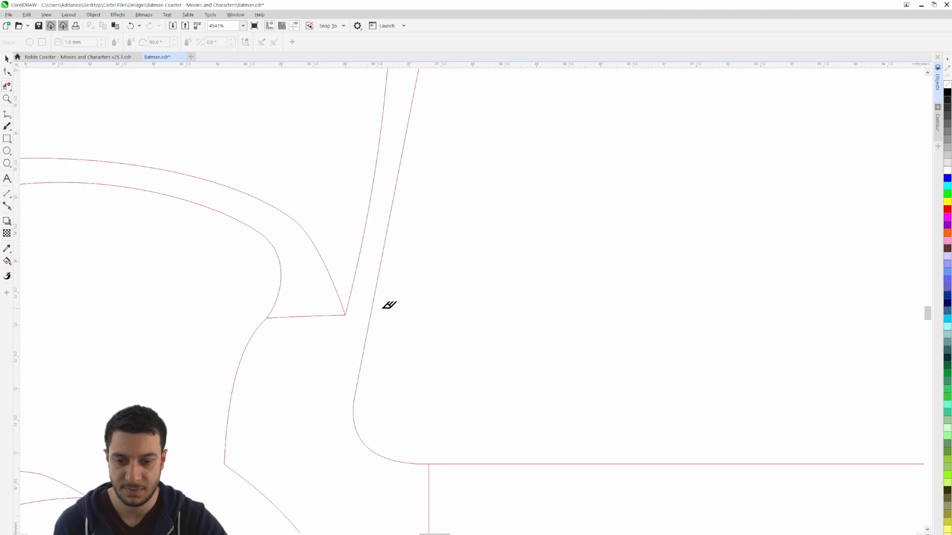
Move the grey-suited Batman reference image from the page's left edge onto the body outline in the middle of the page
{"action": "scroll", "coordinate": [386, 307], "scroll_direction": "down", "scroll_amount": 4}
{"action": "left_click_drag", "start_coordinate": [586, 313], "coordinate": [527, 270]}
{"action": "scroll", "coordinate": [565, 251], "scroll_direction": "down", "scroll_amount": 4}
{"action": "left_click", "coordinate": [7, 59]}
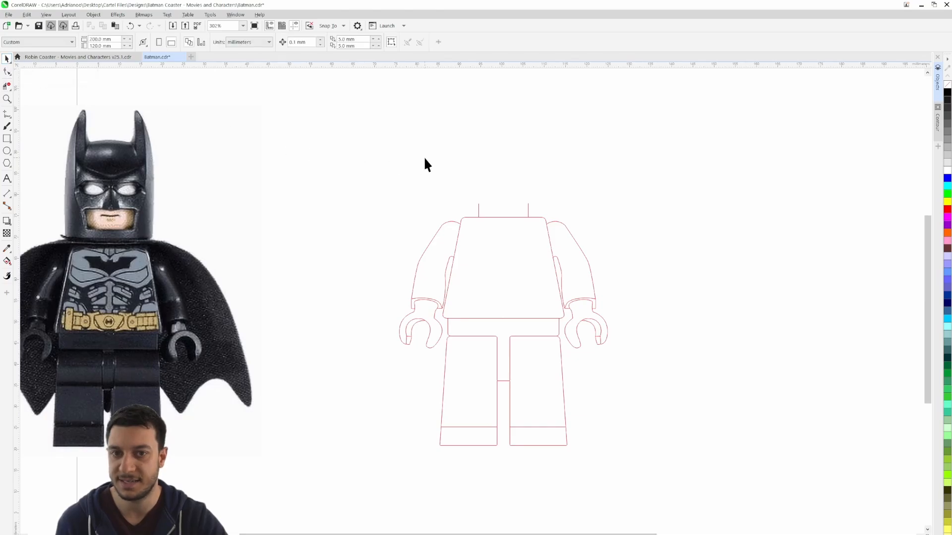
{"action": "scroll", "coordinate": [431, 192], "scroll_direction": "down", "scroll_amount": 1}
{"action": "left_click_drag", "start_coordinate": [465, 175], "coordinate": [459, 197]}
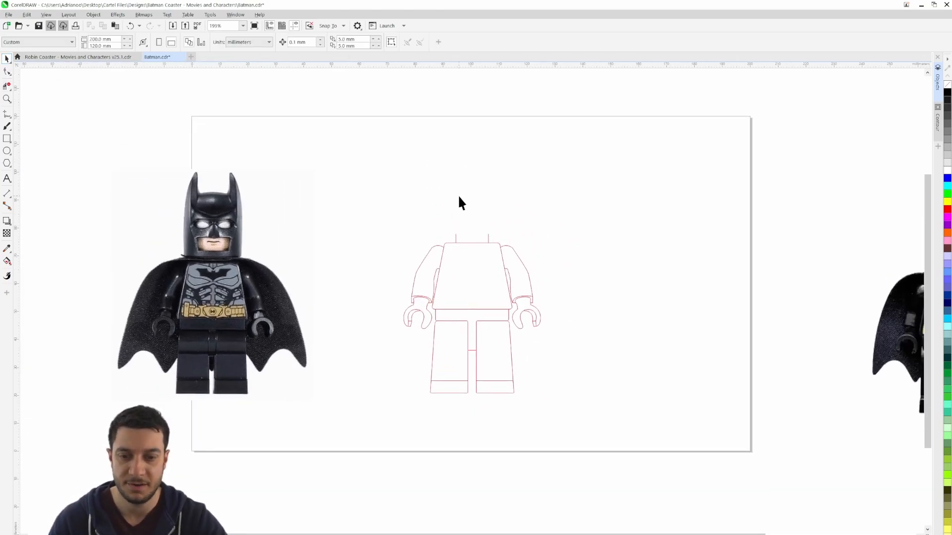
{"action": "left_click", "coordinate": [230, 267]}
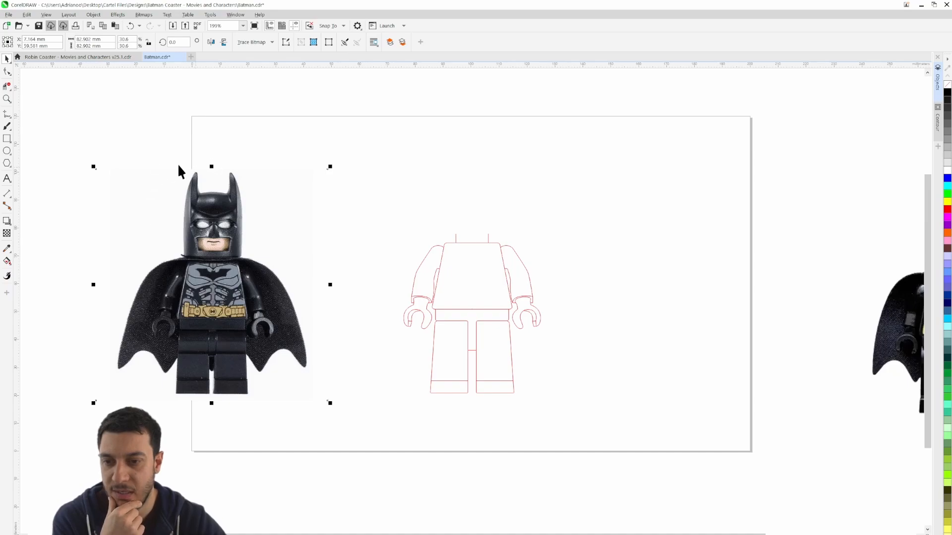
{"action": "left_click_drag", "start_coordinate": [230, 236], "coordinate": [671, 251]}
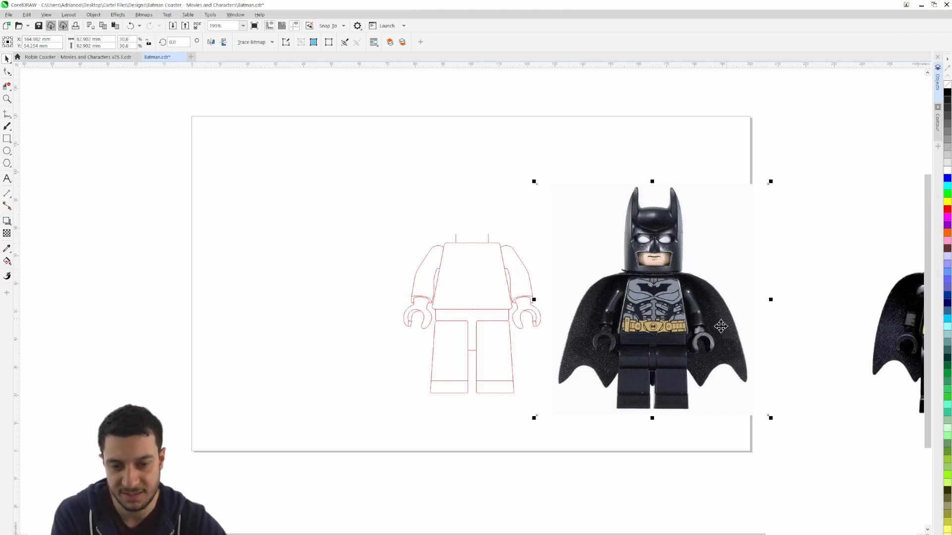
{"action": "left_click_drag", "start_coordinate": [714, 328], "coordinate": [543, 322]}
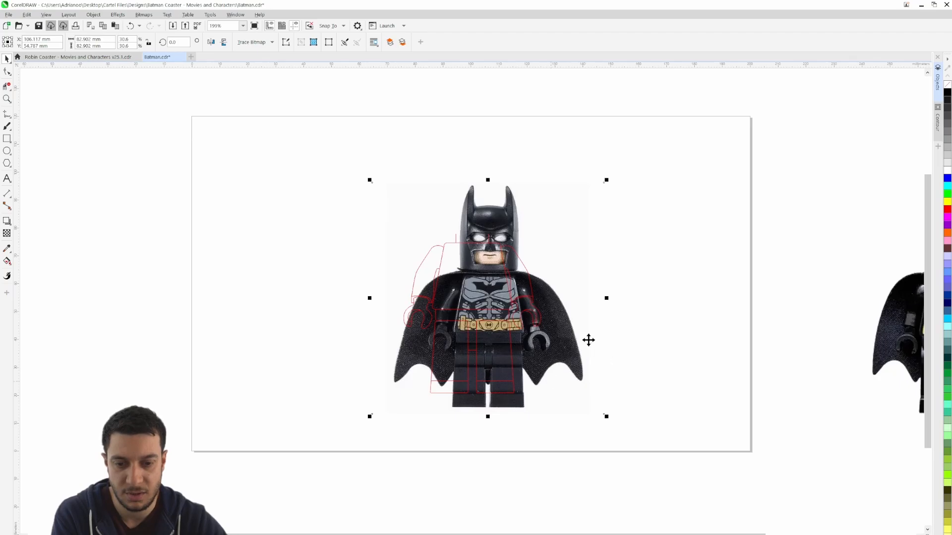
Reposition the Batman reference image so its left foot corner lines up with the bottom-left corner of the outline's legs
{"action": "scroll", "coordinate": [541, 334], "scroll_direction": "up", "scroll_amount": 2}
{"action": "scroll", "coordinate": [539, 328], "scroll_direction": "up", "scroll_amount": 1}
{"action": "mouse_move", "coordinate": [579, 375]}
{"action": "left_mouse_down"}
{"action": "mouse_move", "coordinate": [562, 354]}
{"action": "mouse_move", "coordinate": [584, 387]}
{"action": "left_mouse_up"}
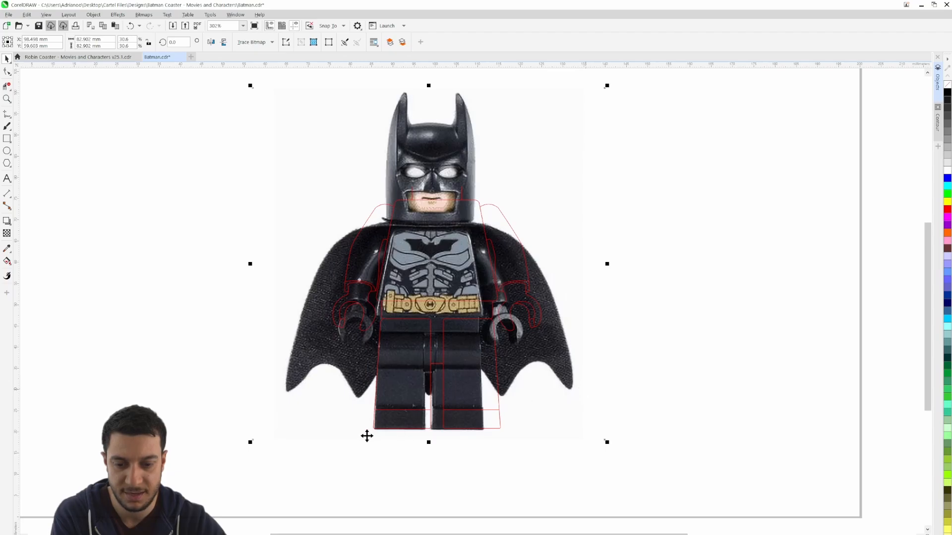
{"action": "scroll", "coordinate": [378, 436], "scroll_direction": "up", "scroll_amount": 4}
{"action": "scroll", "coordinate": [378, 435], "scroll_direction": "up", "scroll_amount": 5}
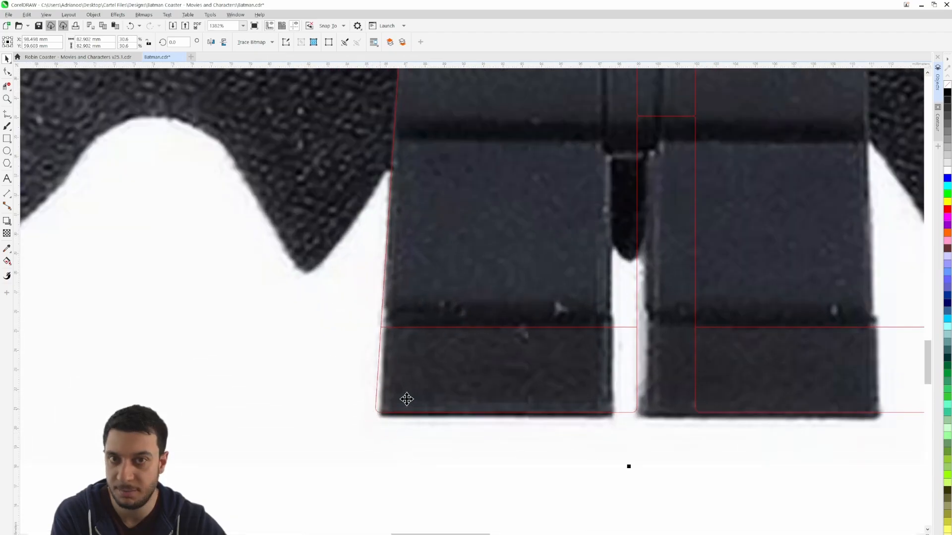
{"action": "scroll", "coordinate": [379, 419], "scroll_direction": "down", "scroll_amount": 5}
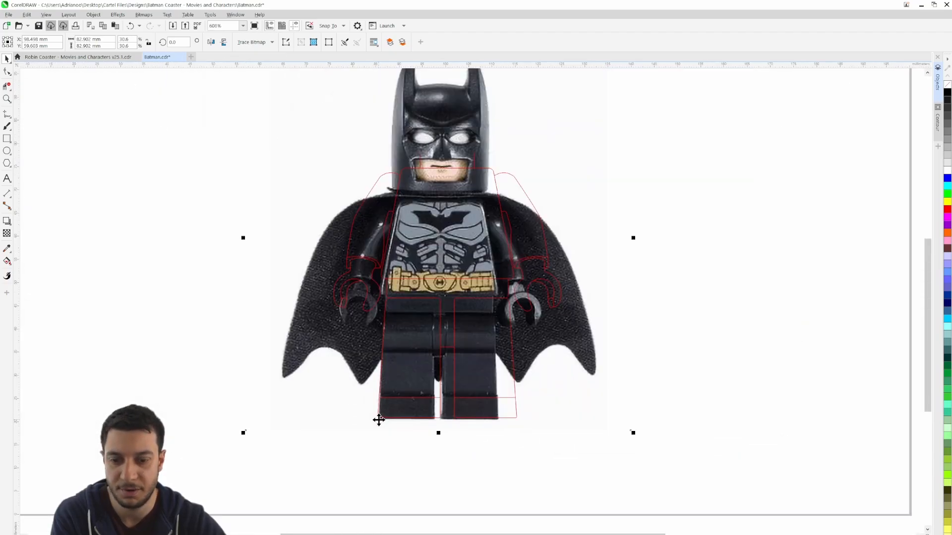
Apply a uniform transparency of 50 to the Batman reference image over the outline
{"action": "scroll", "coordinate": [505, 405], "scroll_direction": "down", "scroll_amount": 2}
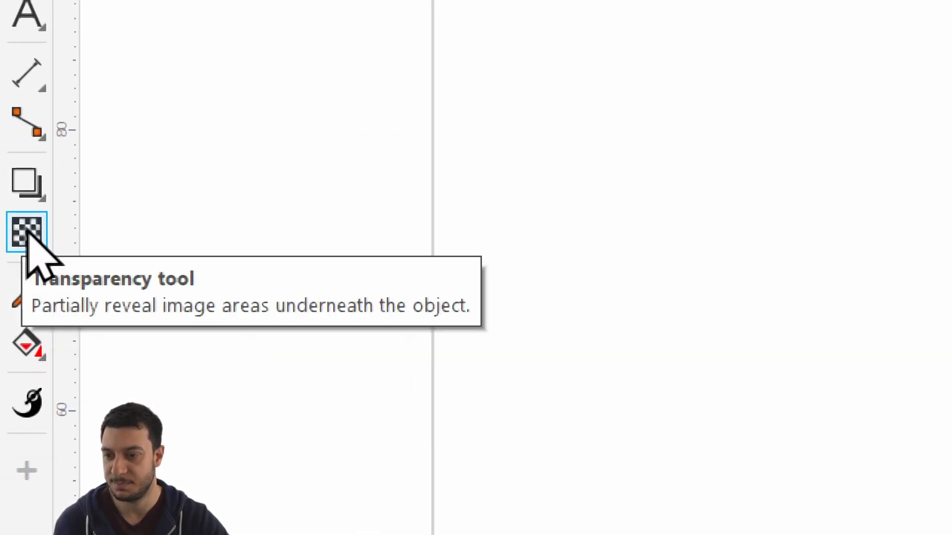
{"action": "left_click", "coordinate": [27, 231]}
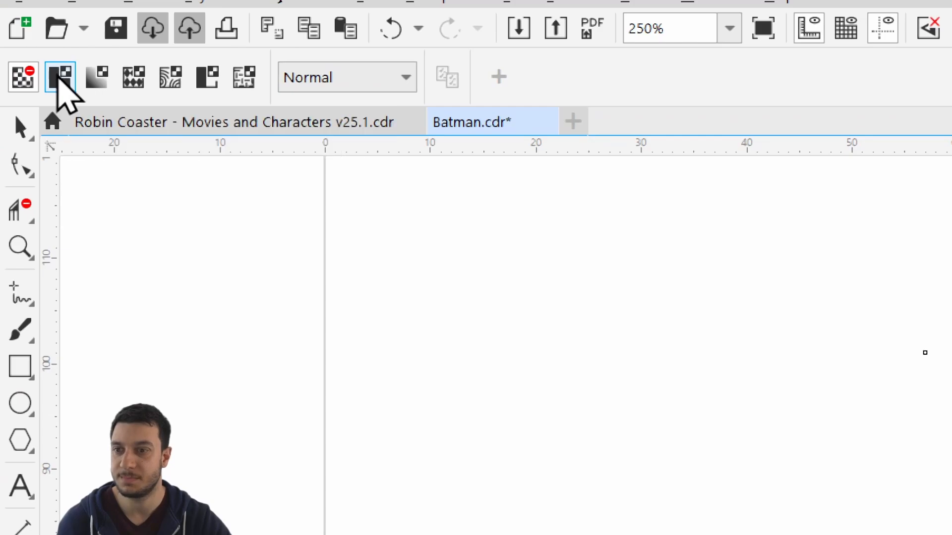
{"action": "left_click", "coordinate": [59, 79]}
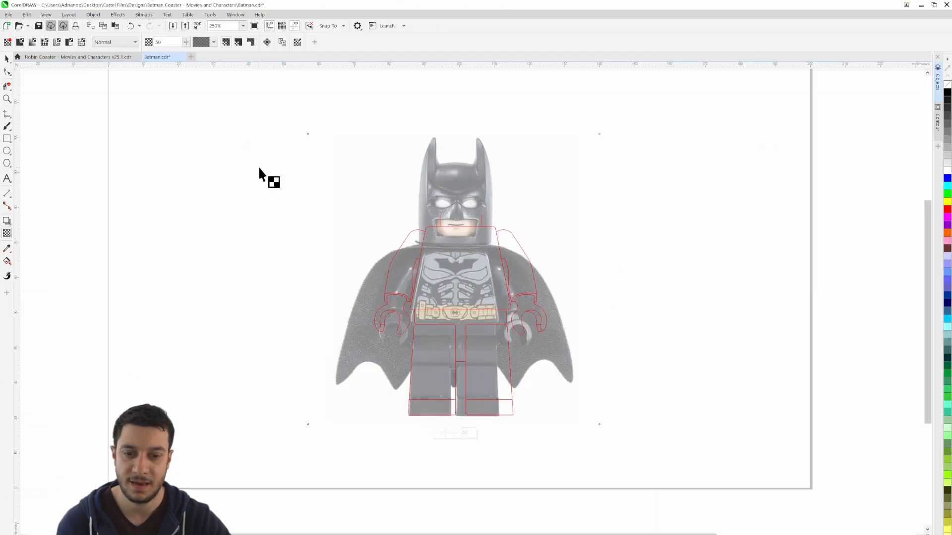
{"action": "left_click", "coordinate": [6, 60]}
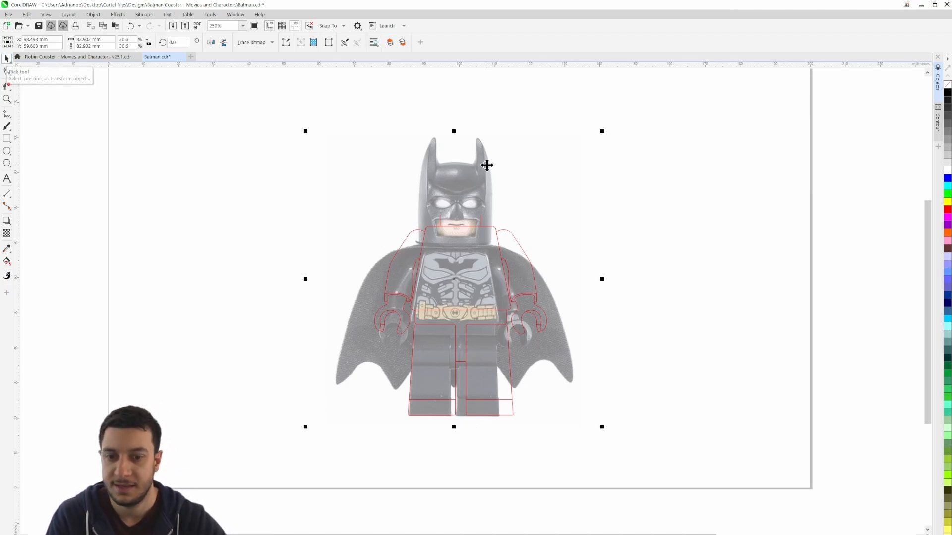
Enlarge the Batman reference image proportionally to about 88 mm wide, bringing its body closer to the outline's size
{"action": "scroll", "coordinate": [459, 169], "scroll_direction": "up", "scroll_amount": 3}
{"action": "scroll", "coordinate": [460, 169], "scroll_direction": "up", "scroll_amount": 1}
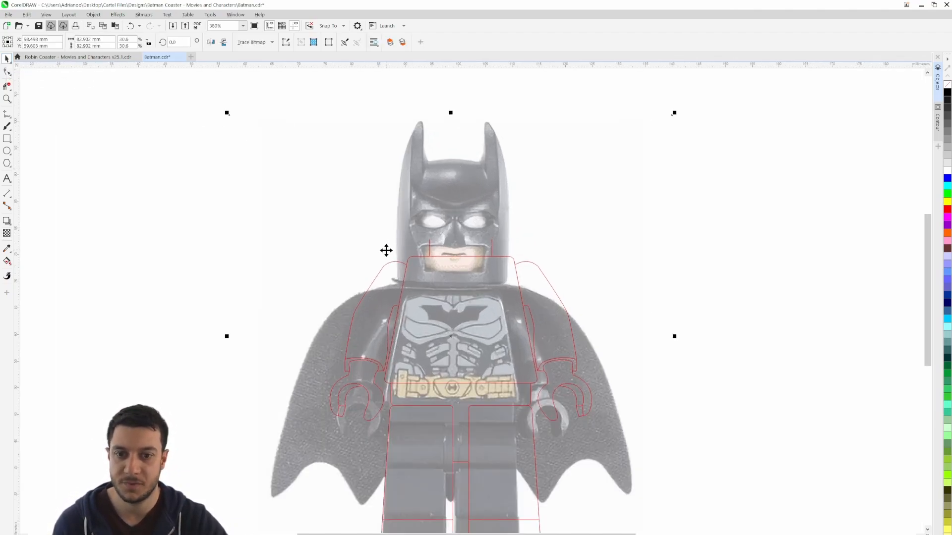
{"action": "left_click_drag", "start_coordinate": [385, 249], "coordinate": [404, 264]}
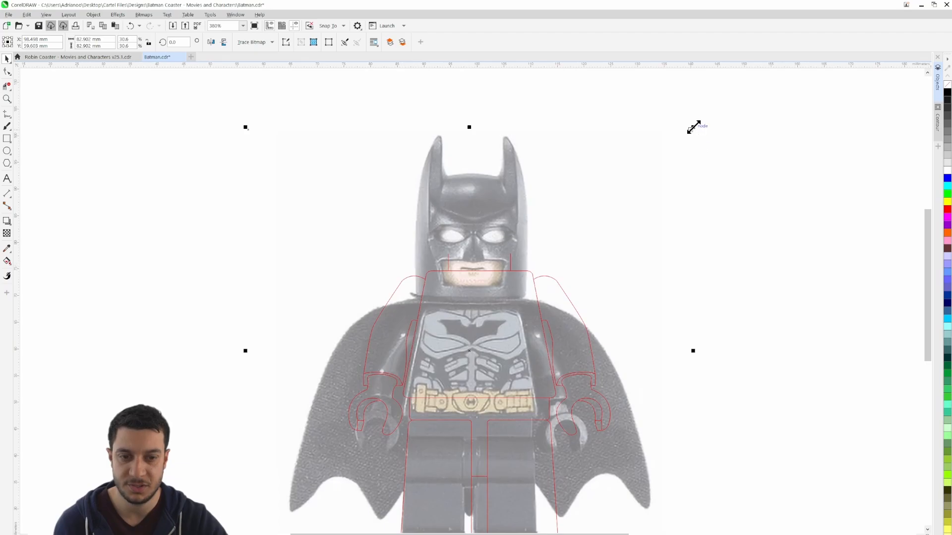
{"action": "left_click_drag", "start_coordinate": [693, 127], "coordinate": [733, 107]}
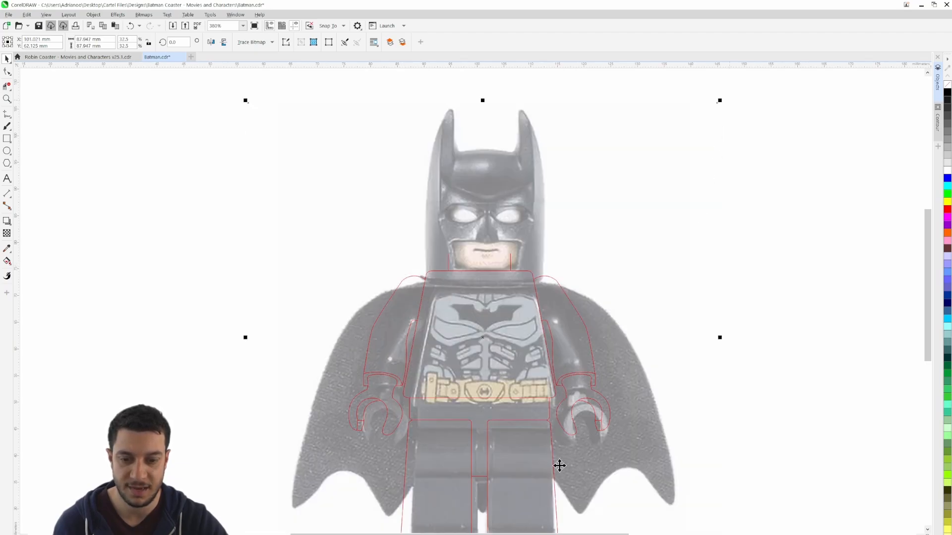
{"action": "left_click_drag", "start_coordinate": [559, 463], "coordinate": [563, 319]}
{"action": "scroll", "coordinate": [438, 405], "scroll_direction": "down", "scroll_amount": 3}
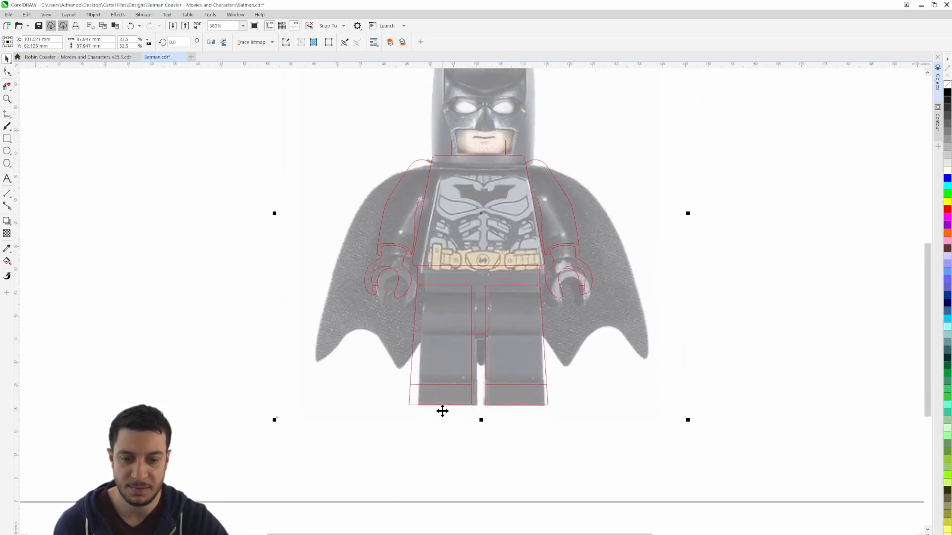
Fine-tune the reference image's proportional size to about 95.9 mm so its torso, hands and legs match the outline
{"action": "left_click_drag", "start_coordinate": [330, 142], "coordinate": [322, 135]}
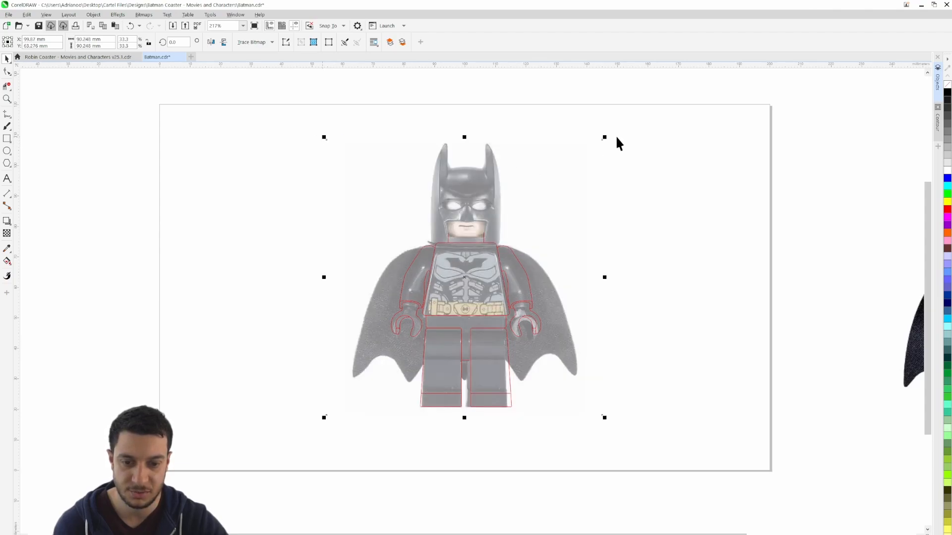
{"action": "left_click_drag", "start_coordinate": [605, 136], "coordinate": [613, 128]}
{"action": "left_click_drag", "start_coordinate": [325, 130], "coordinate": [319, 124]}
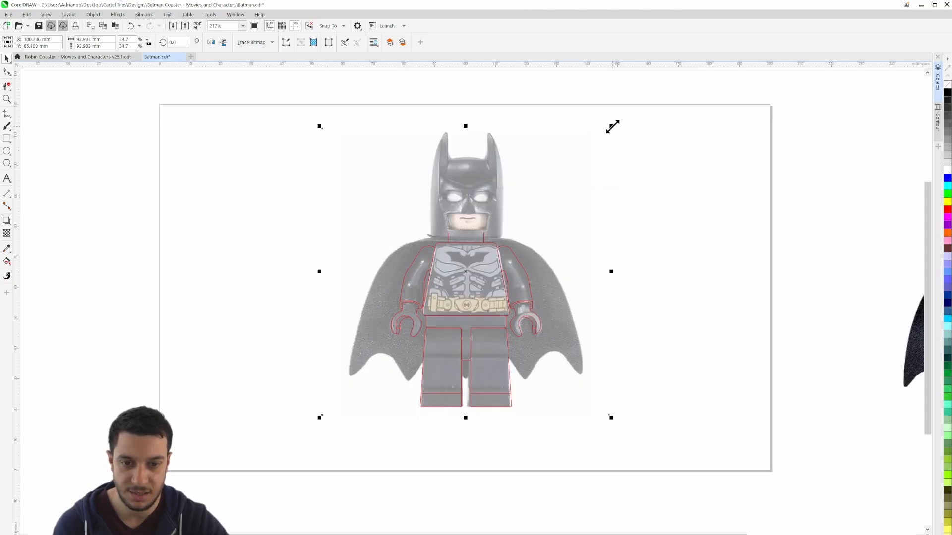
{"action": "left_click_drag", "start_coordinate": [612, 126], "coordinate": [616, 122]}
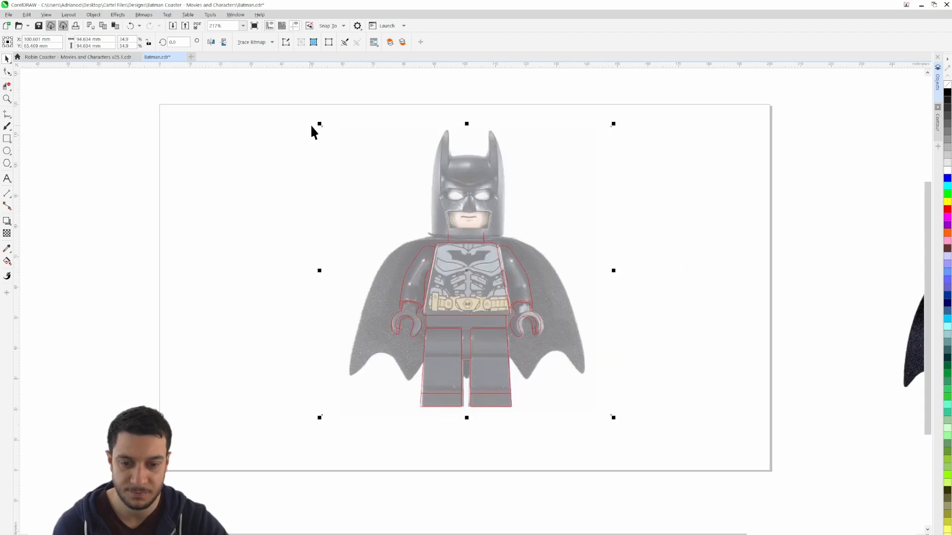
{"action": "left_click_drag", "start_coordinate": [317, 124], "coordinate": [313, 120]}
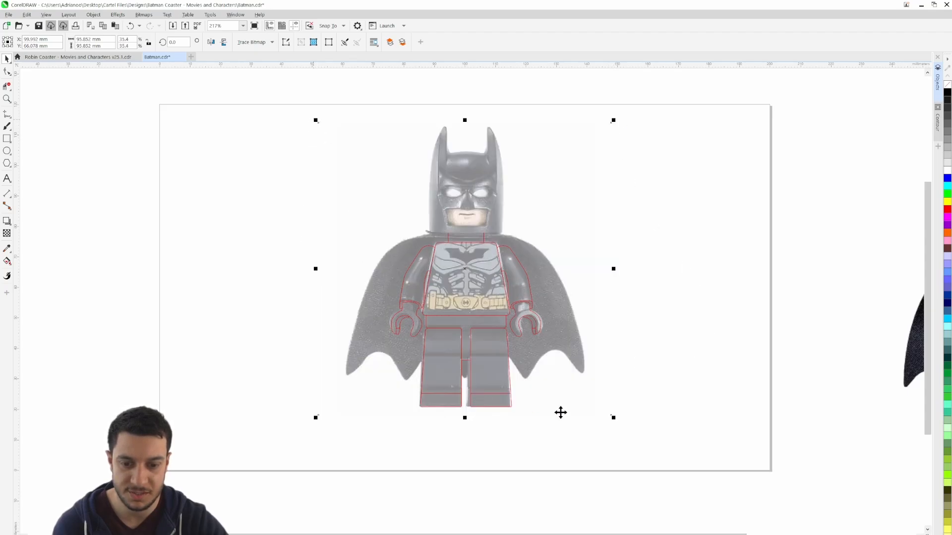
{"action": "left_click", "coordinate": [500, 424]}
{"action": "scroll", "coordinate": [501, 424], "scroll_direction": "up", "scroll_amount": 2}
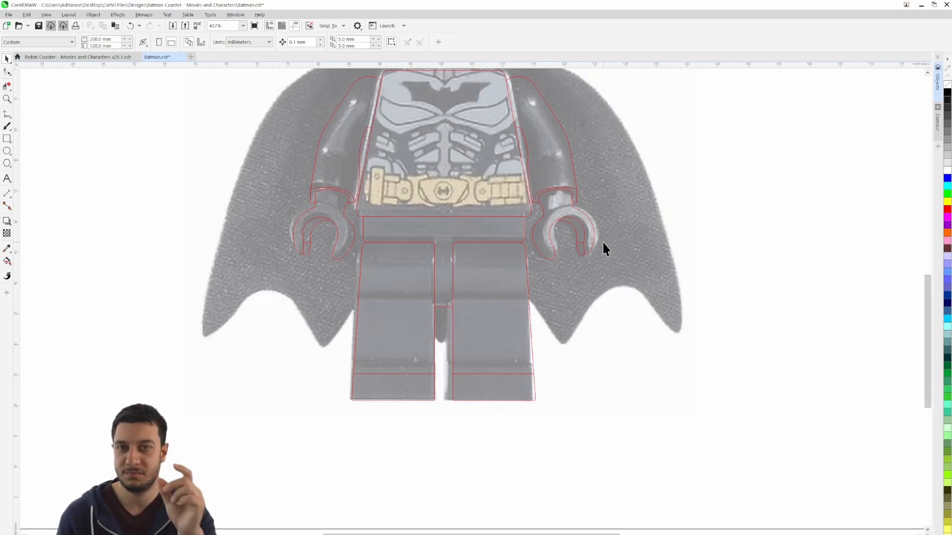
{"action": "scroll", "coordinate": [603, 243], "scroll_direction": "down", "scroll_amount": 1}
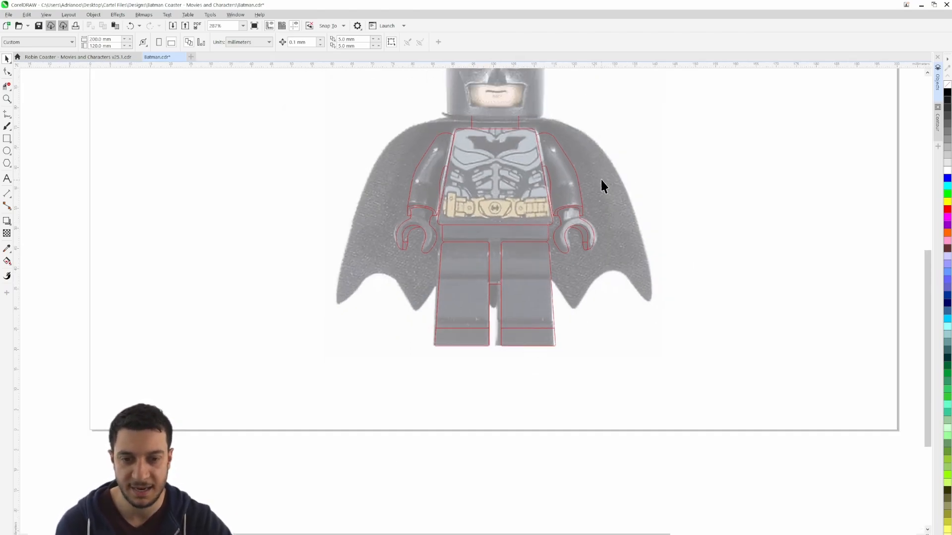
{"action": "left_click_drag", "start_coordinate": [601, 269], "coordinate": [630, 312]}
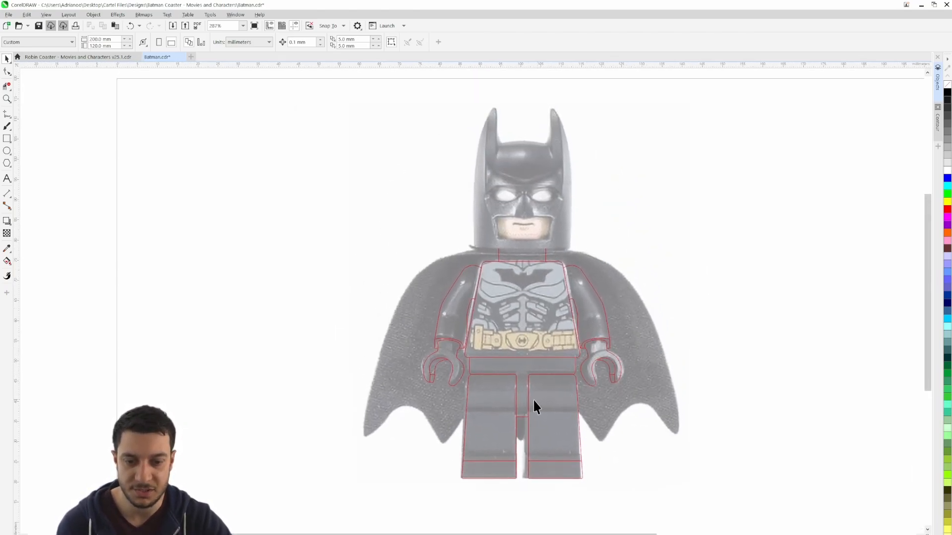
{"action": "scroll", "coordinate": [530, 425], "scroll_direction": "down", "scroll_amount": 1}
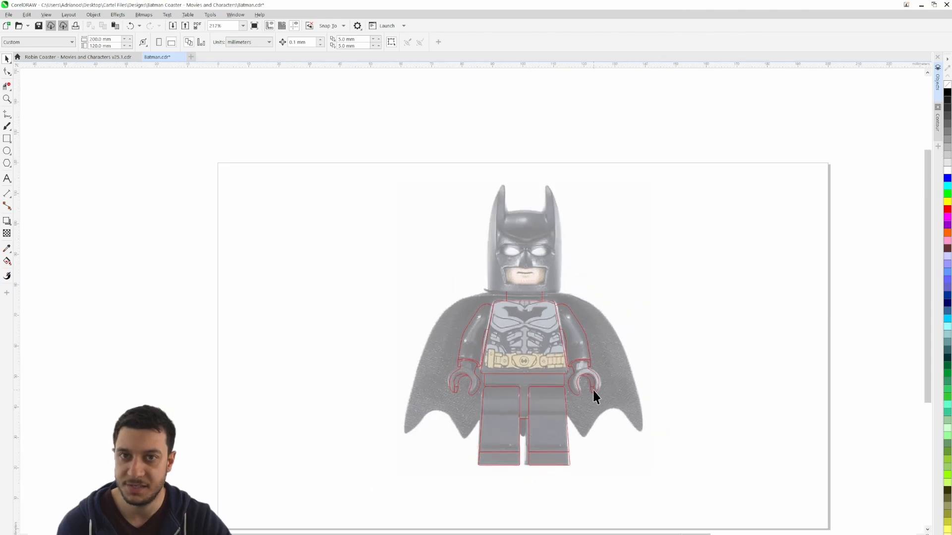
Group all the curves of the red body outline into one object, with the object list shown
{"action": "left_click", "coordinate": [611, 379]}
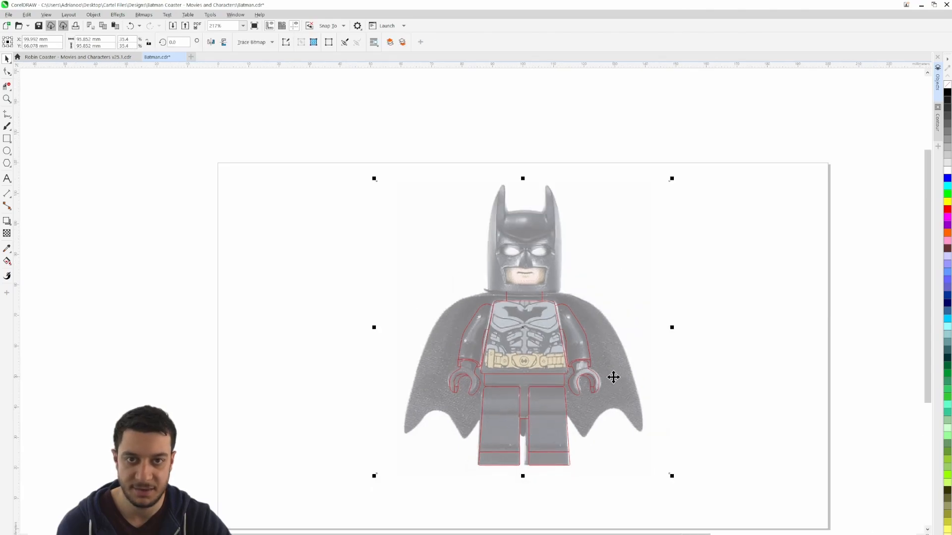
{"action": "left_click", "coordinate": [777, 221]}
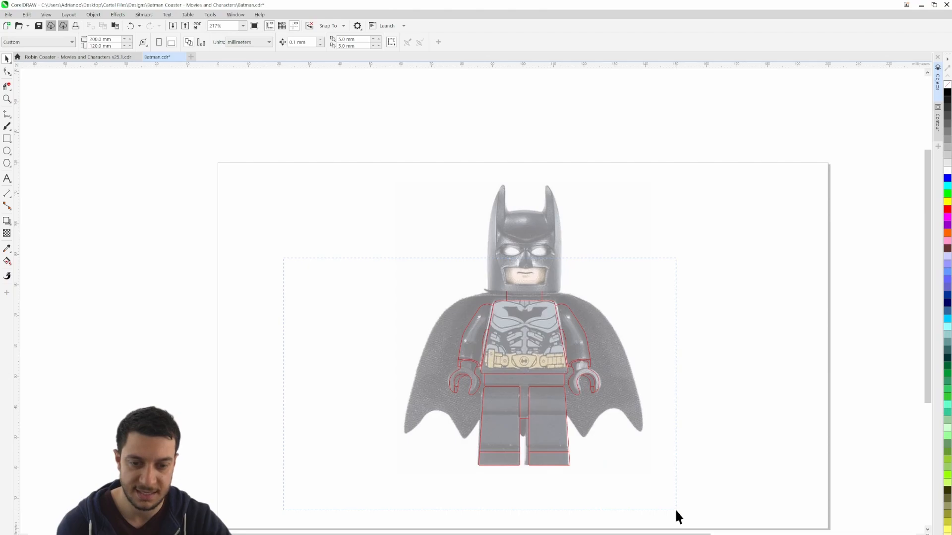
{"action": "left_click_drag", "start_coordinate": [676, 511], "coordinate": [676, 510]}
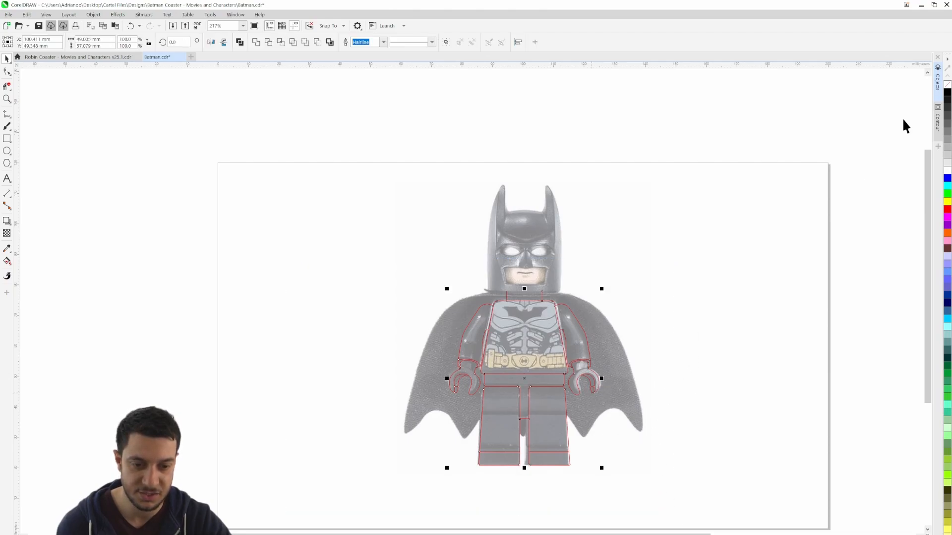
{"action": "left_click", "coordinate": [939, 91]}
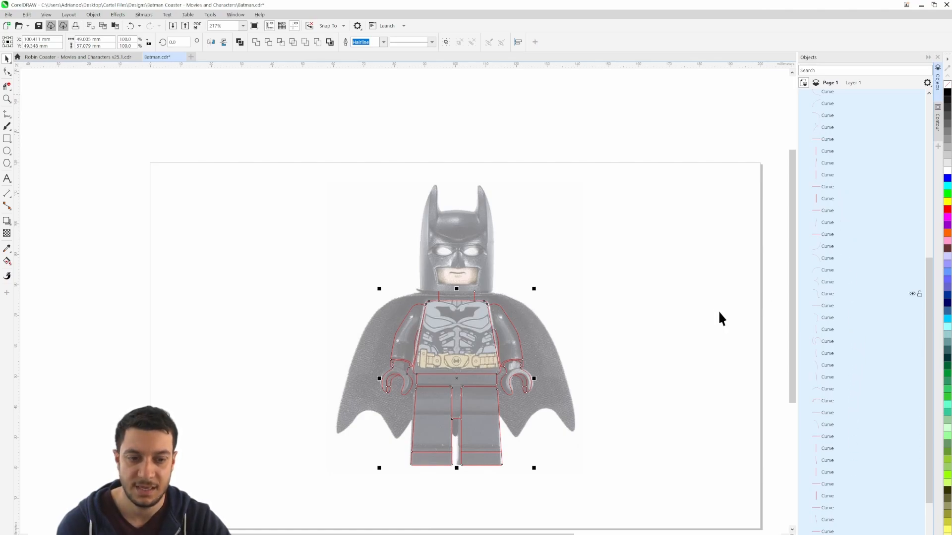
{"action": "right_click", "coordinate": [490, 374]}
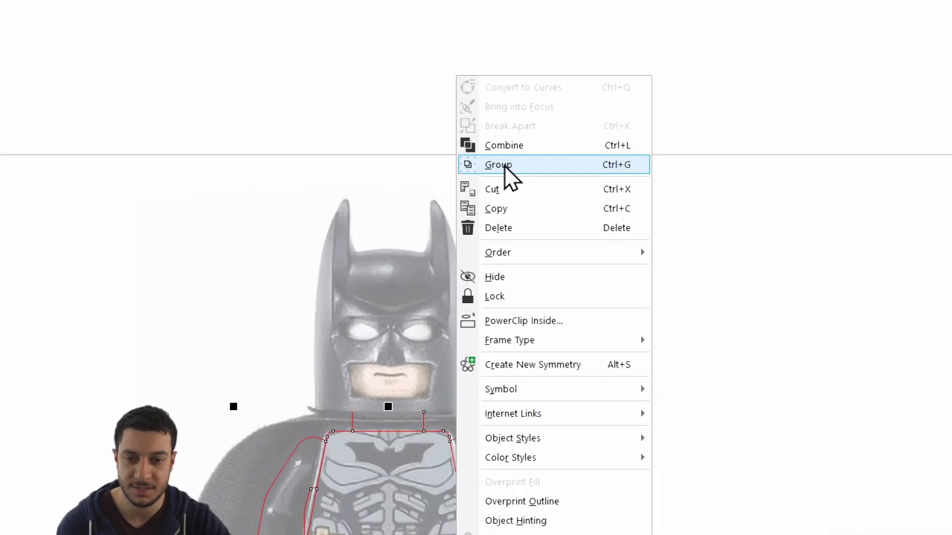
{"action": "left_click", "coordinate": [513, 169]}
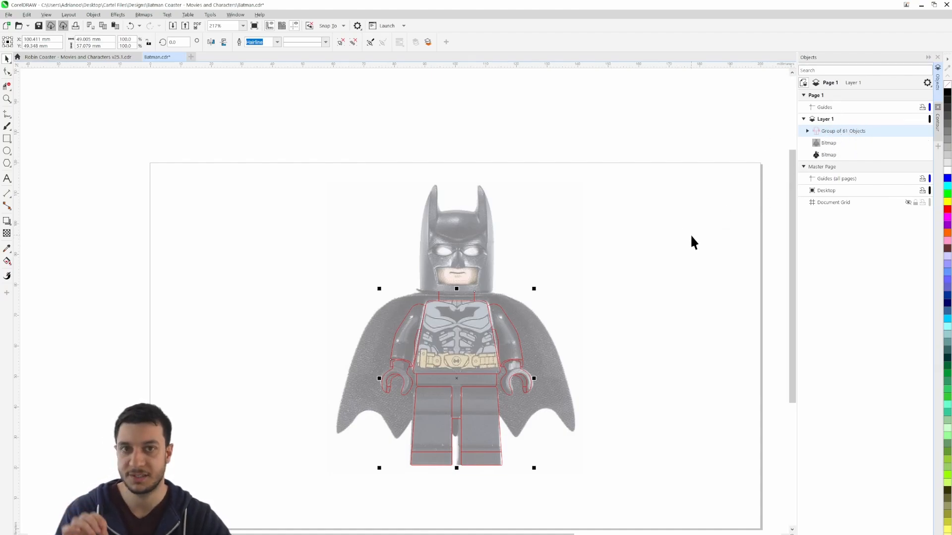
{"action": "left_click", "coordinate": [692, 236]}
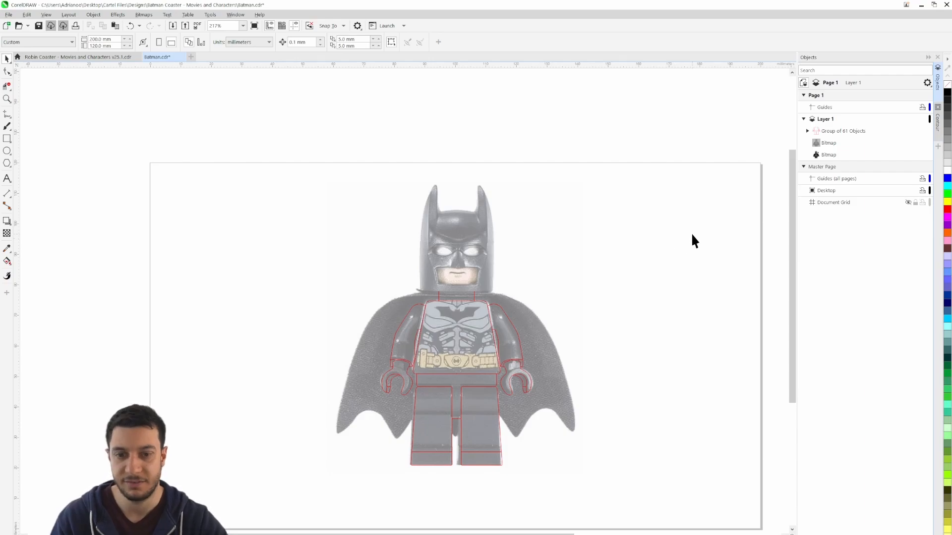
Lock the faded Batman reference image in place behind the grouped body outline
{"action": "left_click_drag", "start_coordinate": [669, 303], "coordinate": [700, 260]}
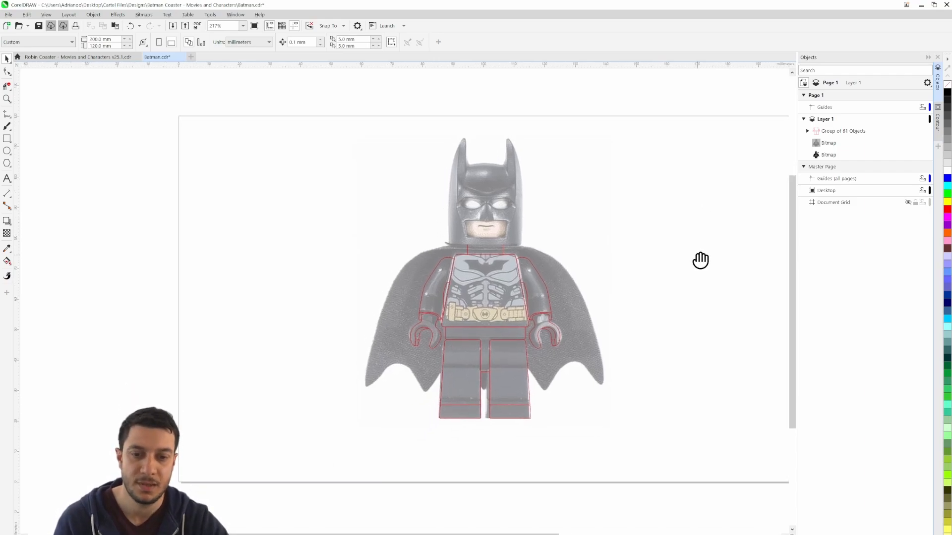
{"action": "left_click", "coordinate": [486, 193]}
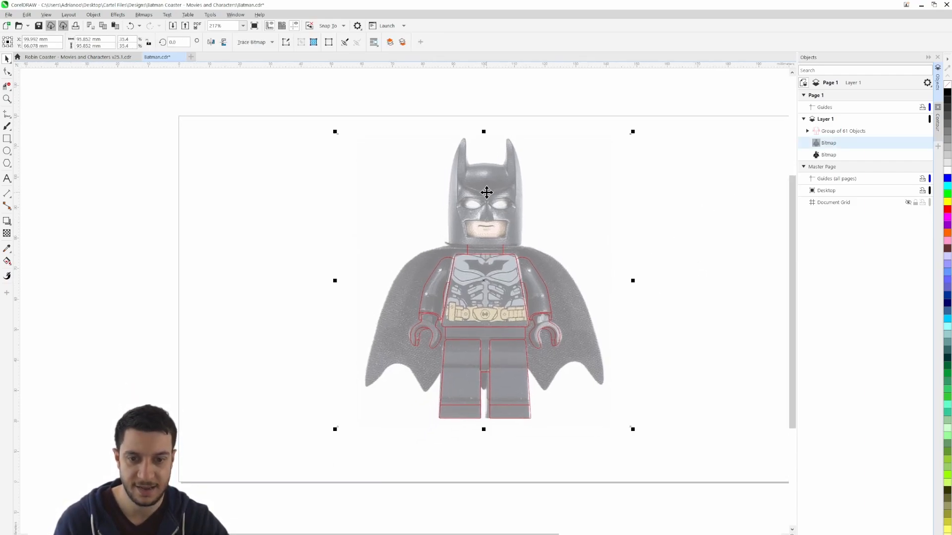
{"action": "right_click", "coordinate": [486, 192]}
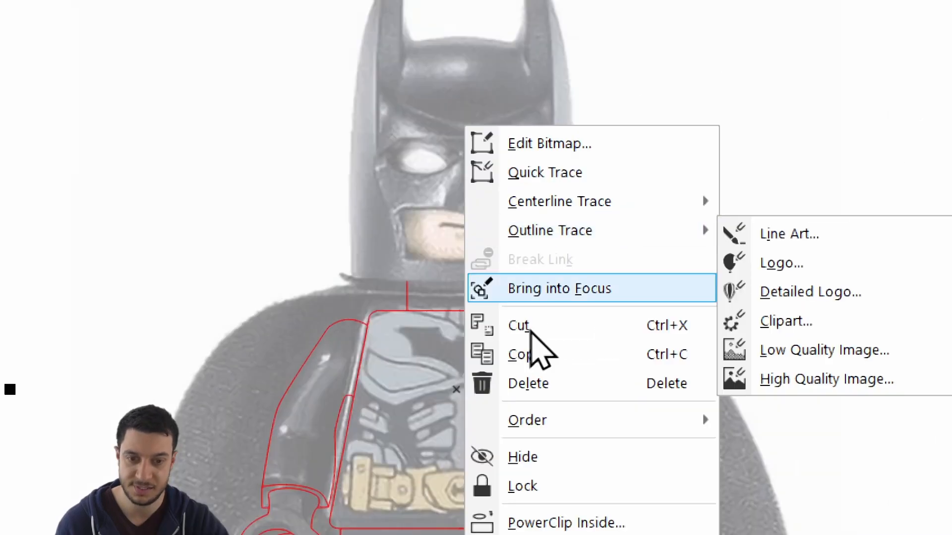
{"action": "left_click", "coordinate": [524, 487]}
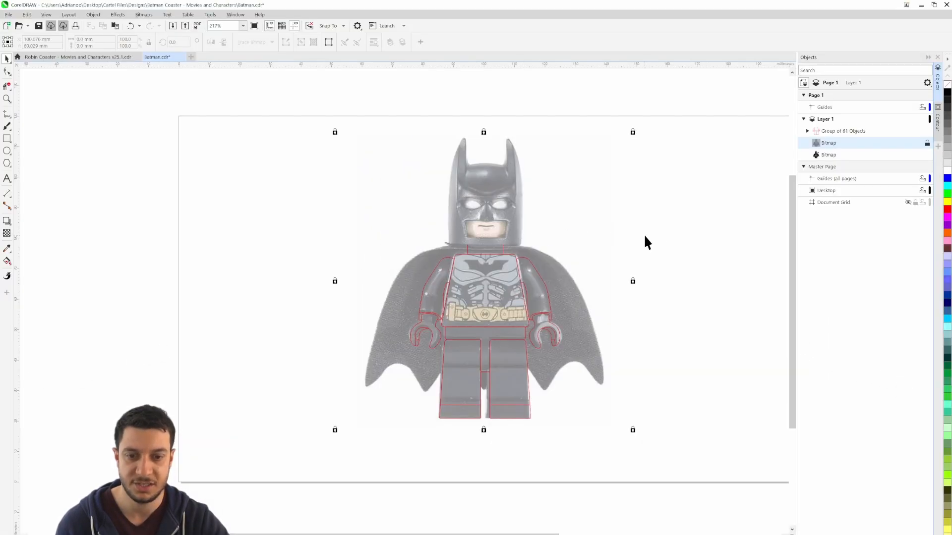
Compare the head, neck and cape area of the faded reference with the second Batman picture beside the page
{"action": "left_click", "coordinate": [645, 237]}
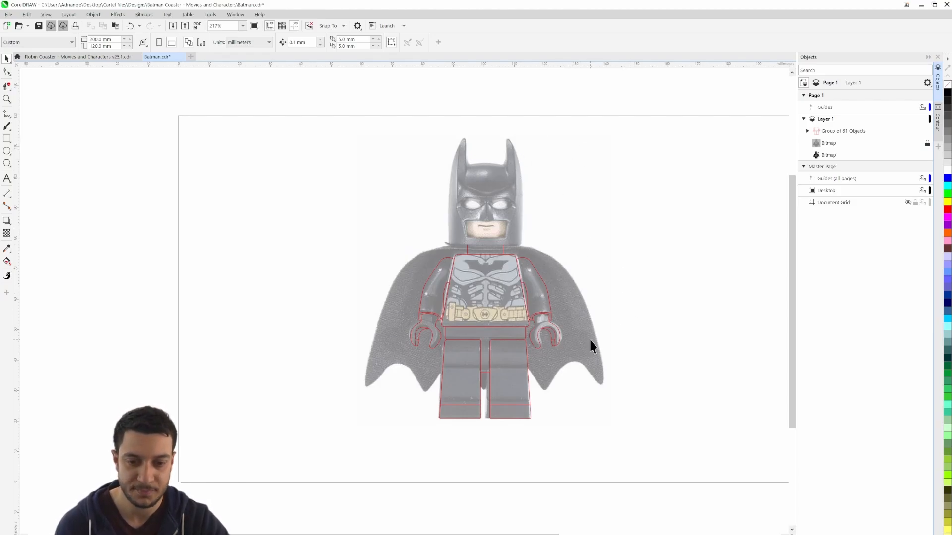
{"action": "left_click_drag", "start_coordinate": [589, 339], "coordinate": [615, 327]}
{"action": "scroll", "coordinate": [539, 237], "scroll_direction": "up", "scroll_amount": 4}
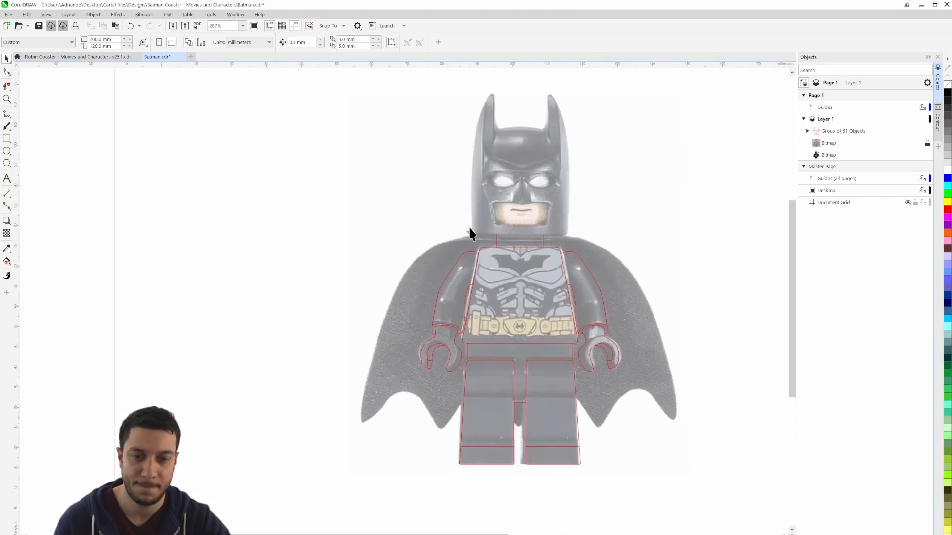
{"action": "left_click_drag", "start_coordinate": [569, 215], "coordinate": [504, 307]}
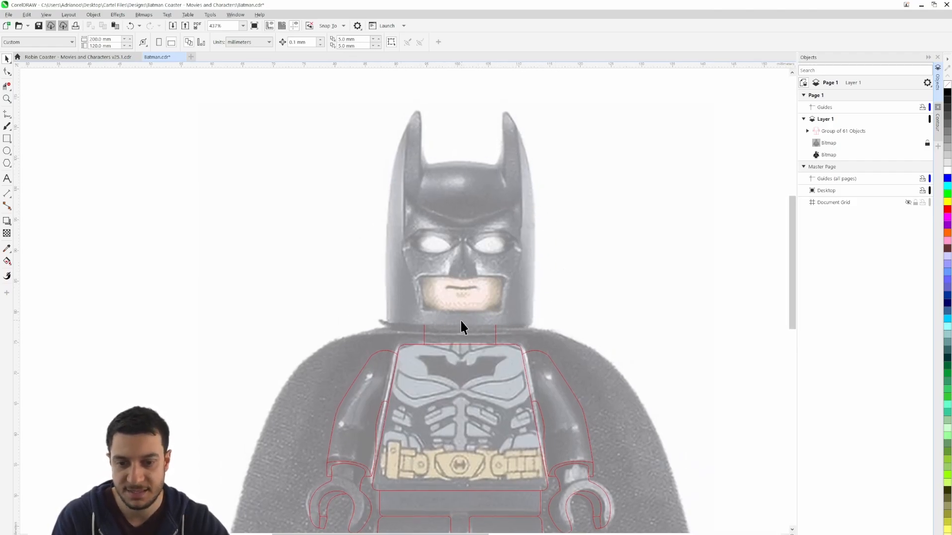
{"action": "scroll", "coordinate": [460, 321], "scroll_direction": "up", "scroll_amount": 2}
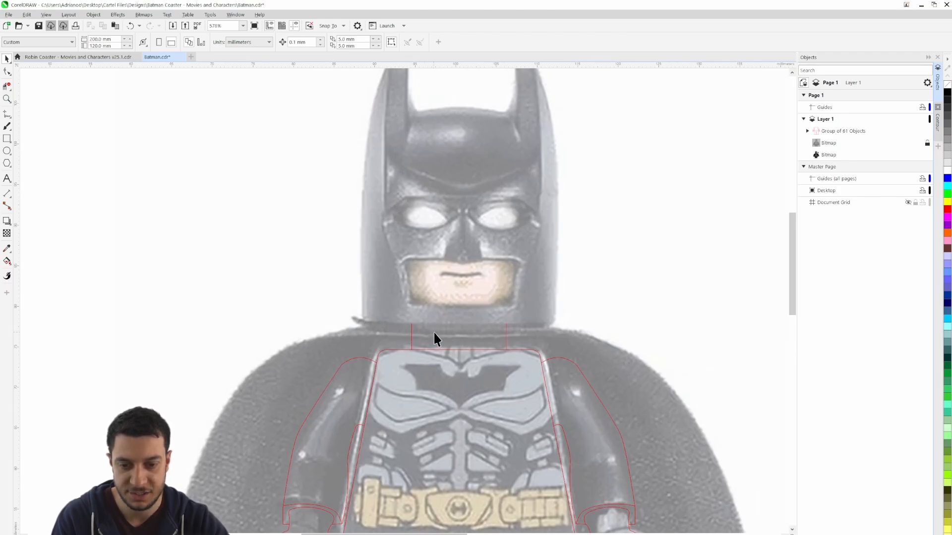
{"action": "scroll", "coordinate": [518, 357], "scroll_direction": "down", "scroll_amount": 5}
{"action": "left_click_drag", "start_coordinate": [671, 353], "coordinate": [291, 289]}
{"action": "left_click_drag", "start_coordinate": [608, 299], "coordinate": [290, 216]}
{"action": "scroll", "coordinate": [503, 234], "scroll_direction": "up", "scroll_amount": 5}
{"action": "left_click_drag", "start_coordinate": [376, 251], "coordinate": [464, 271]}
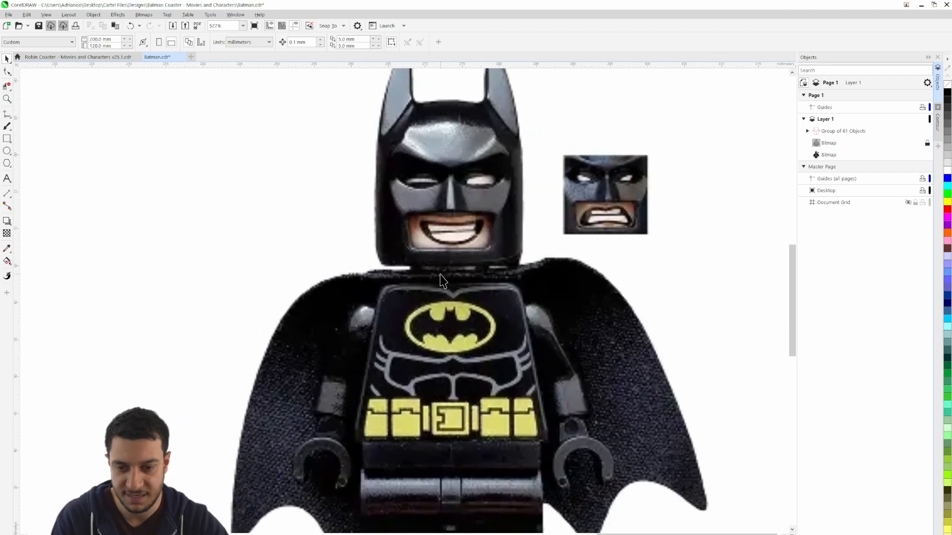
{"action": "scroll", "coordinate": [441, 274], "scroll_direction": "up", "scroll_amount": 1}
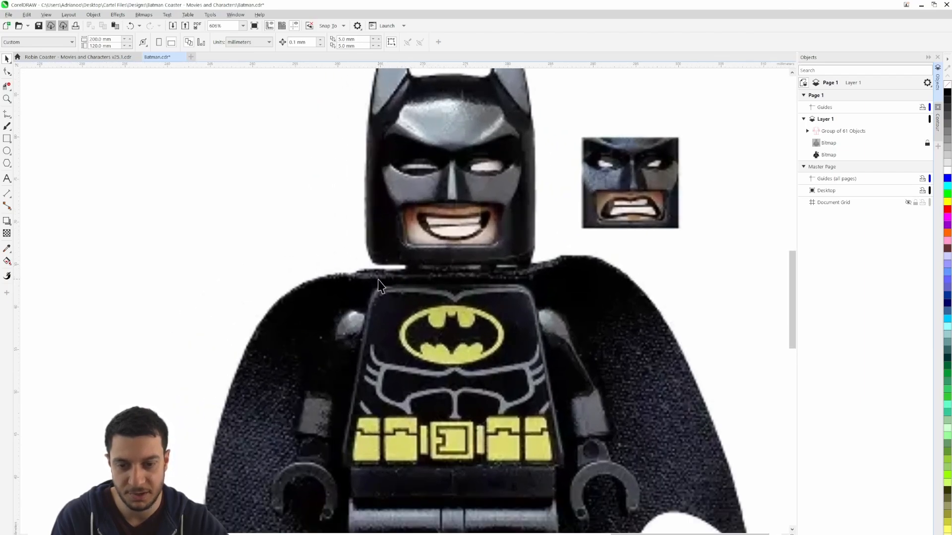
{"action": "scroll", "coordinate": [377, 280], "scroll_direction": "down", "scroll_amount": 6}
{"action": "mouse_move", "coordinate": [295, 289]}
{"action": "left_mouse_down"}
{"action": "mouse_move", "coordinate": [597, 299]}
{"action": "mouse_move", "coordinate": [597, 313]}
{"action": "left_mouse_up"}
{"action": "scroll", "coordinate": [336, 259], "scroll_direction": "up", "scroll_amount": 1}
{"action": "scroll", "coordinate": [430, 293], "scroll_direction": "up", "scroll_amount": 4}
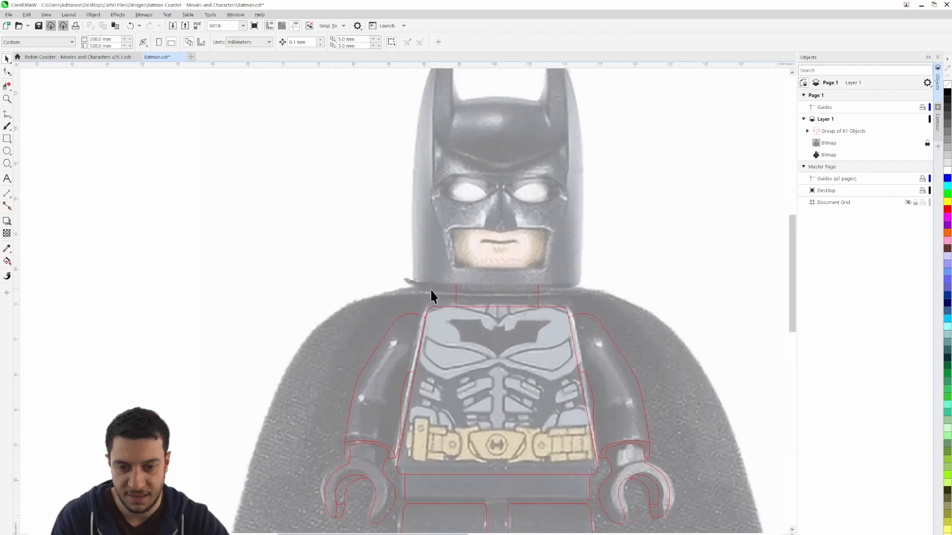
{"action": "scroll", "coordinate": [466, 298], "scroll_direction": "down", "scroll_amount": 2}
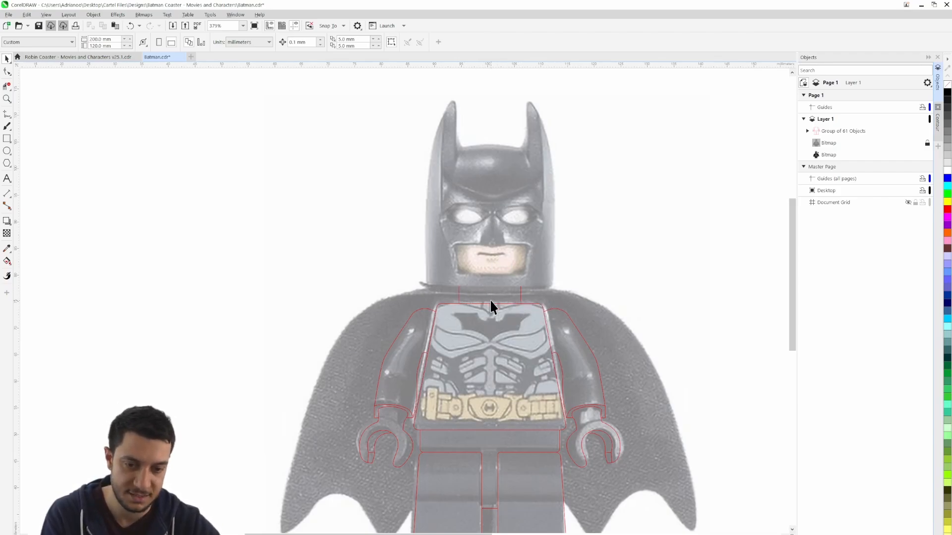
Draw a rectangle about 17.6 mm wide and 24.8 mm high over Batman's head, its lower edge at the neck lines
{"action": "scroll", "coordinate": [492, 299], "scroll_direction": "up", "scroll_amount": 2}
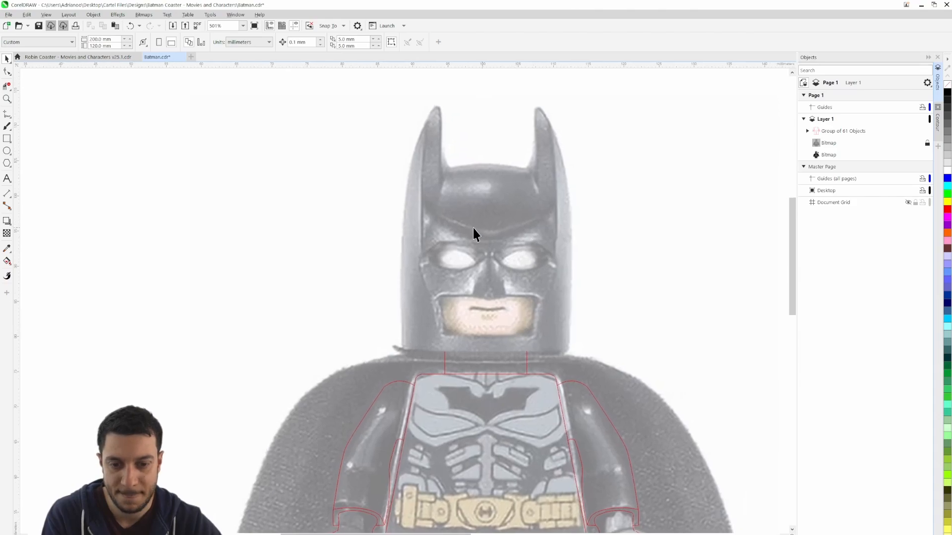
{"action": "left_click", "coordinate": [7, 139]}
{"action": "mouse_move", "coordinate": [403, 176]}
{"action": "left_mouse_down"}
{"action": "mouse_move", "coordinate": [565, 331]}
{"action": "mouse_move", "coordinate": [569, 350]}
{"action": "mouse_move", "coordinate": [513, 355]}
{"action": "mouse_move", "coordinate": [527, 354]}
{"action": "mouse_move", "coordinate": [411, 183]}
{"action": "mouse_move", "coordinate": [413, 213]}
{"action": "mouse_move", "coordinate": [526, 352]}
{"action": "left_mouse_up"}
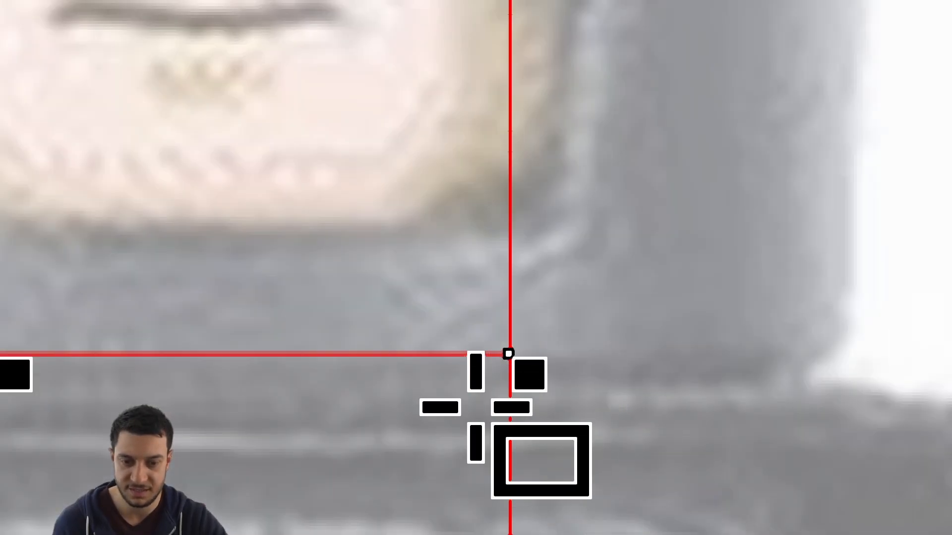
{"action": "left_click_drag", "start_coordinate": [509, 354], "coordinate": [509, 354]}
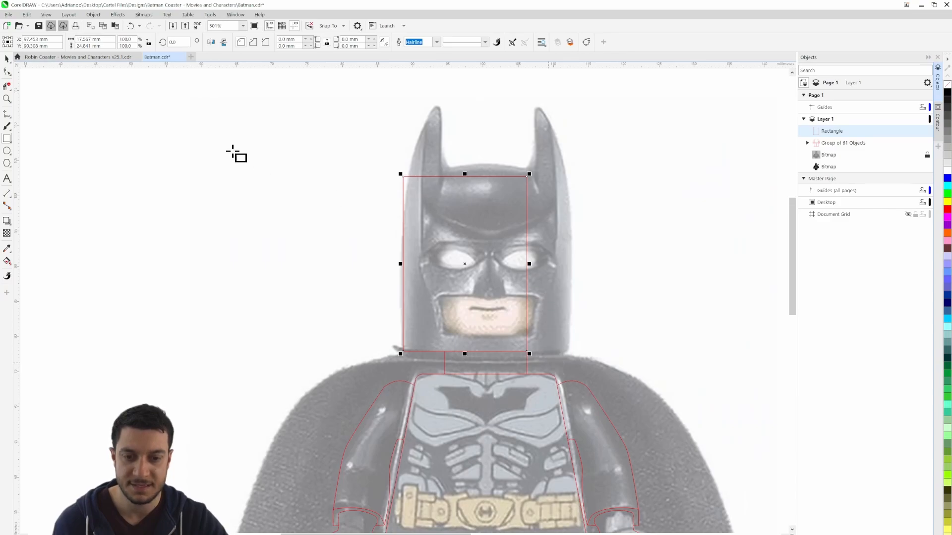
Stretch the head rectangle to about 24.3 mm wide so both sides meet the edges of the cowl
{"action": "left_click", "coordinate": [7, 60]}
{"action": "left_click_drag", "start_coordinate": [529, 264], "coordinate": [572, 264]}
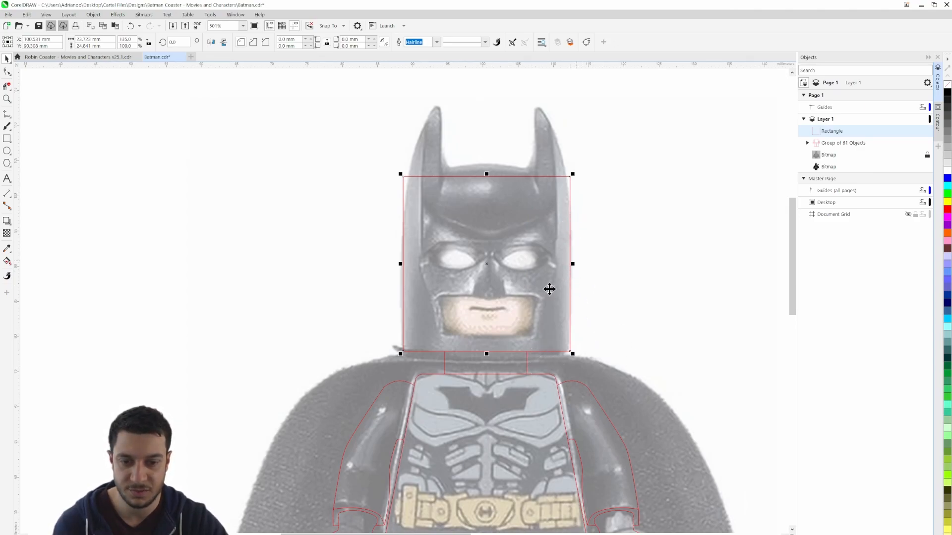
{"action": "left_click_drag", "start_coordinate": [401, 264], "coordinate": [398, 264]}
{"action": "left_click", "coordinate": [647, 311]}
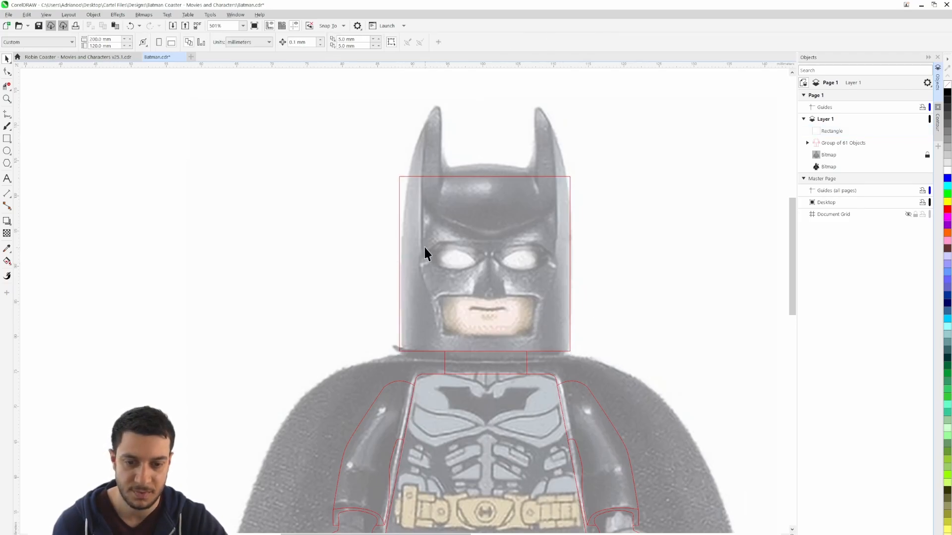
Examine how the head rectangle meets the neck and jaw, comparing the lower head corners with the second Batman picture
{"action": "scroll", "coordinate": [427, 362], "scroll_direction": "up", "scroll_amount": 2}
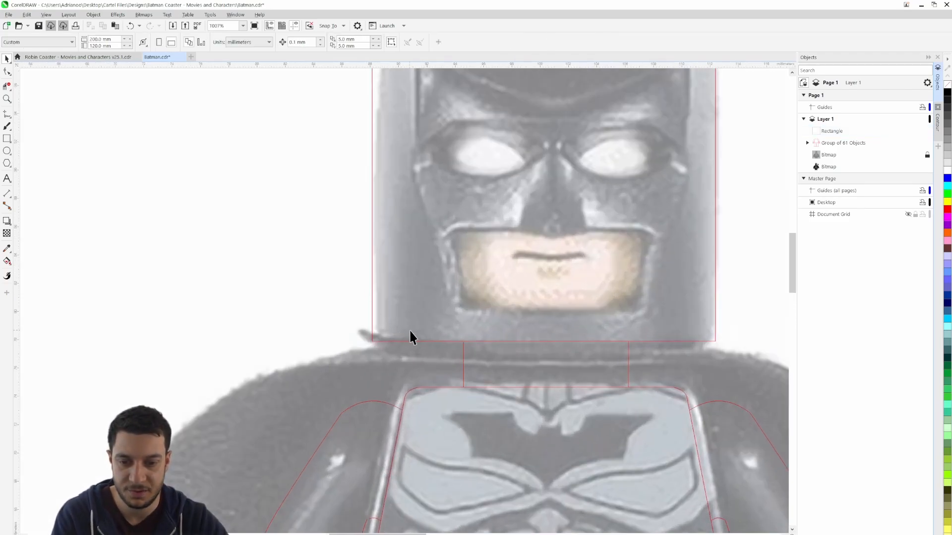
{"action": "scroll", "coordinate": [410, 346], "scroll_direction": "down", "scroll_amount": 1}
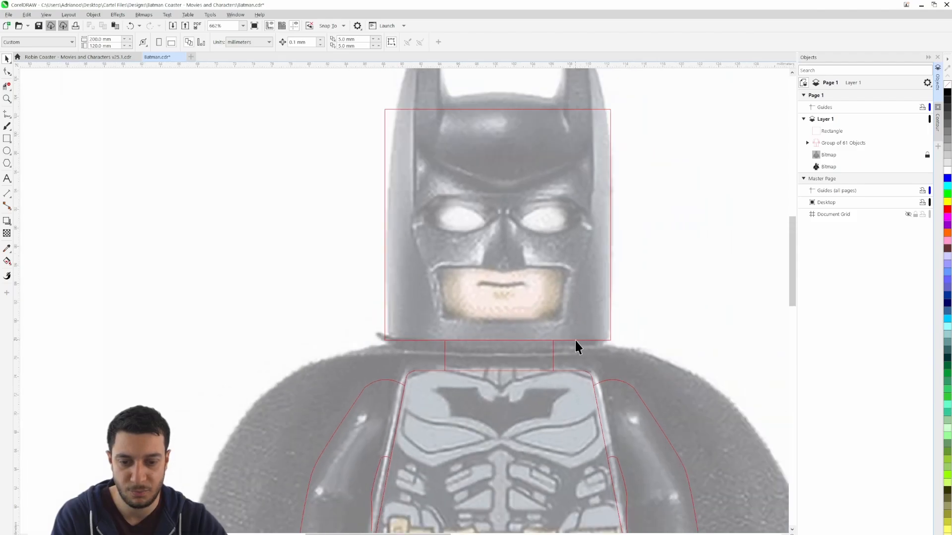
{"action": "scroll", "coordinate": [596, 341], "scroll_direction": "down", "scroll_amount": 2}
{"action": "scroll", "coordinate": [567, 287], "scroll_direction": "right", "scroll_amount": 4}
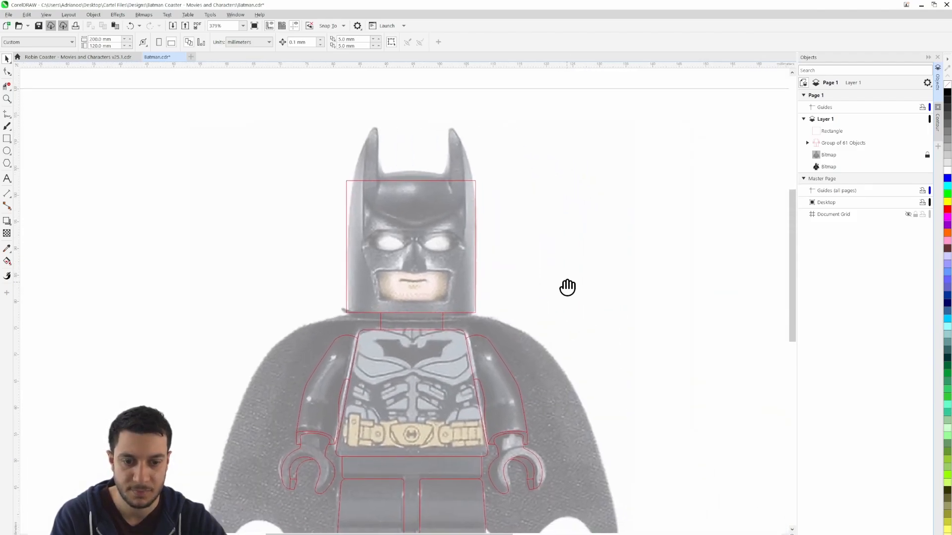
{"action": "scroll", "coordinate": [655, 255], "scroll_direction": "right", "scroll_amount": 6}
{"action": "scroll", "coordinate": [429, 274], "scroll_direction": "up", "scroll_amount": 2}
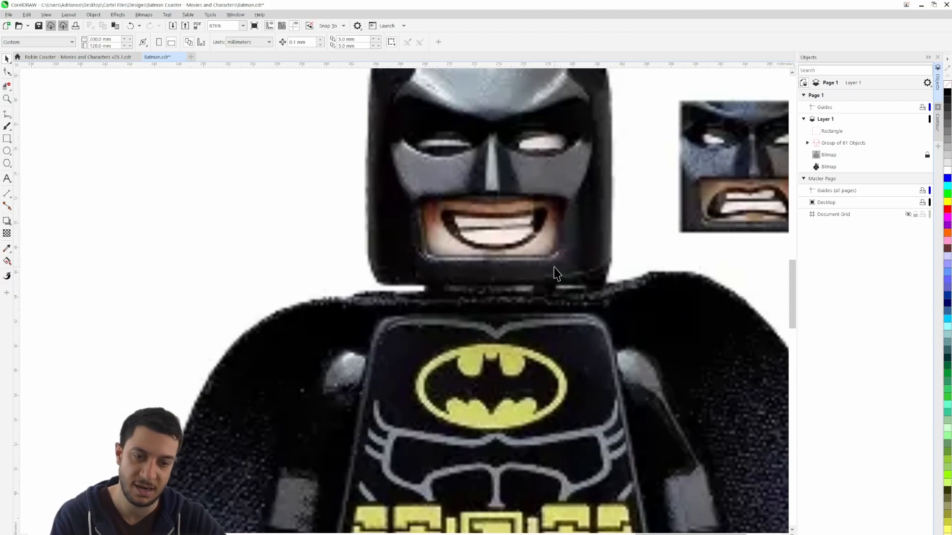
{"action": "scroll", "coordinate": [419, 263], "scroll_direction": "down", "scroll_amount": 2}
{"action": "scroll", "coordinate": [421, 274], "scroll_direction": "left", "scroll_amount": 12}
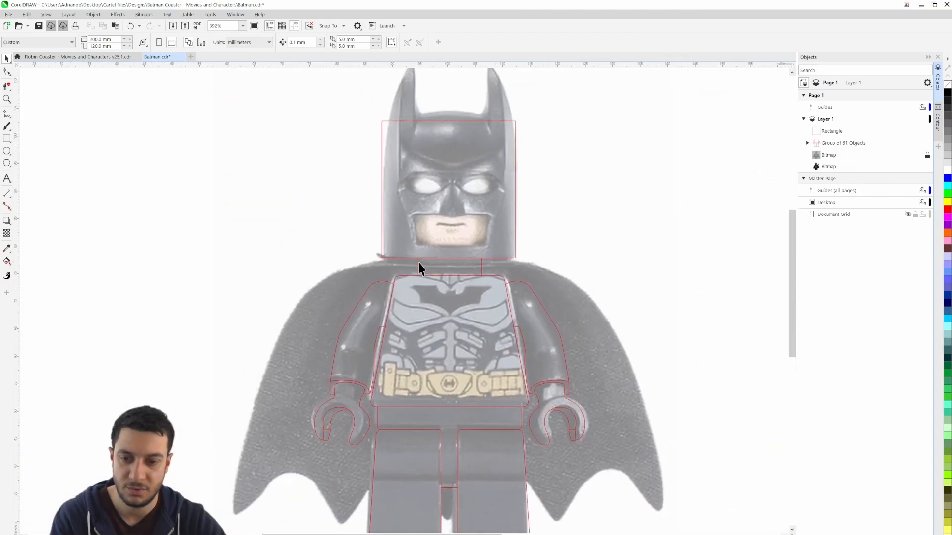
{"action": "scroll", "coordinate": [418, 268], "scroll_direction": "up", "scroll_amount": 1}
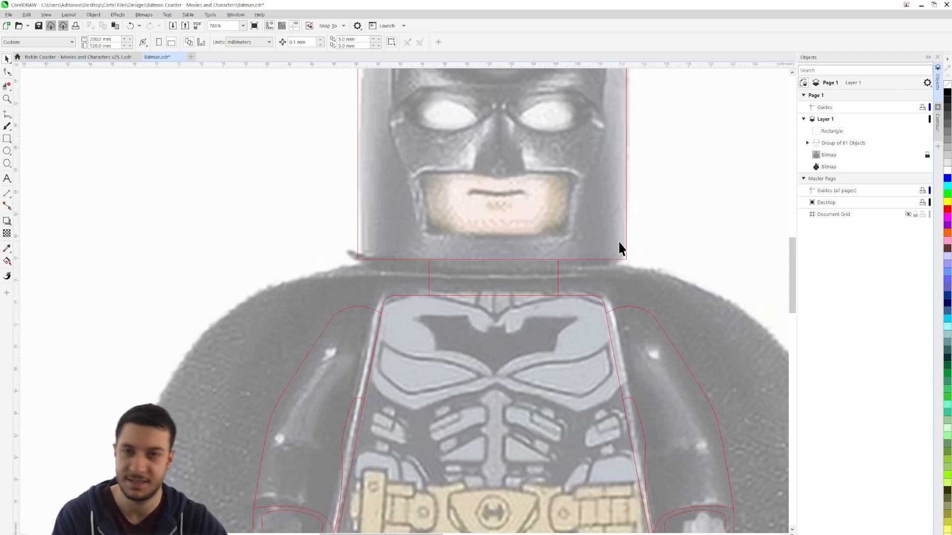
{"action": "scroll", "coordinate": [620, 248], "scroll_direction": "down", "scroll_amount": 3}
{"action": "scroll", "coordinate": [540, 237], "scroll_direction": "up", "scroll_amount": 2}
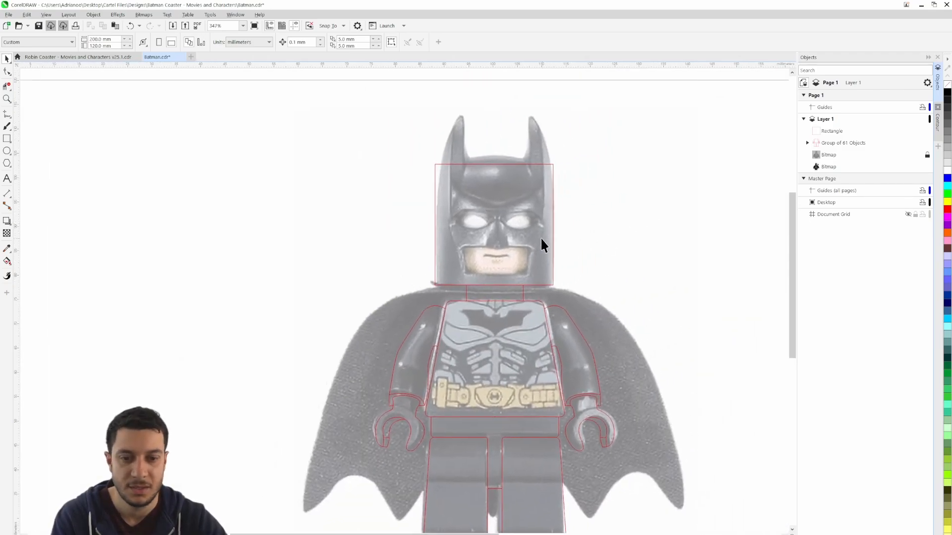
Round all four corners of the head rectangle with a 3 mm radius
{"action": "scroll", "coordinate": [538, 237], "scroll_direction": "up", "scroll_amount": 1}
{"action": "left_click", "coordinate": [558, 217]}
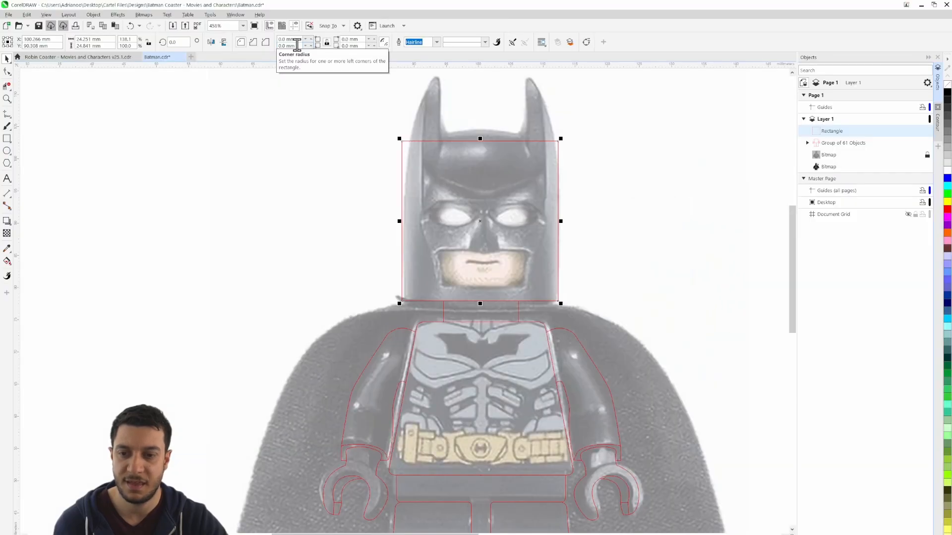
{"action": "left_click", "coordinate": [296, 46]}
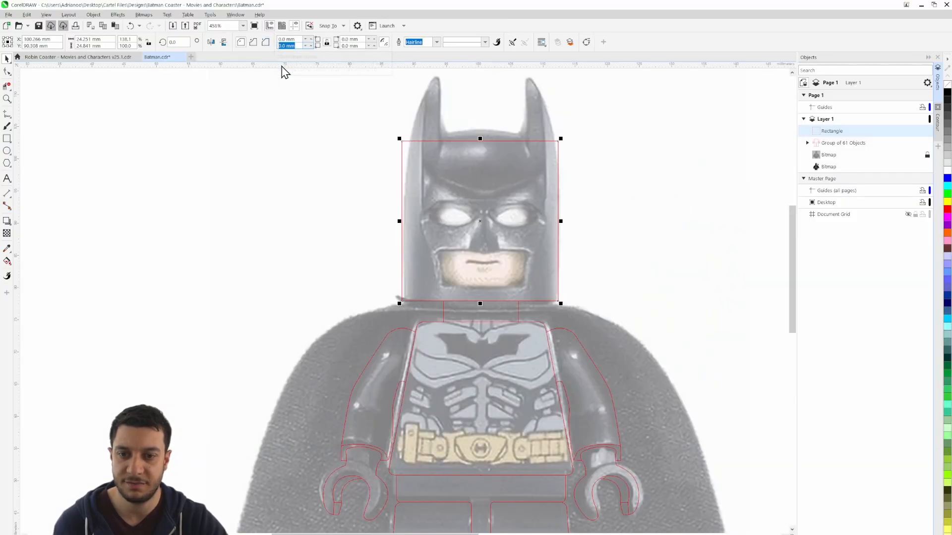
{"action": "type", "text": "3"}
{"action": "key", "text": "Return"}
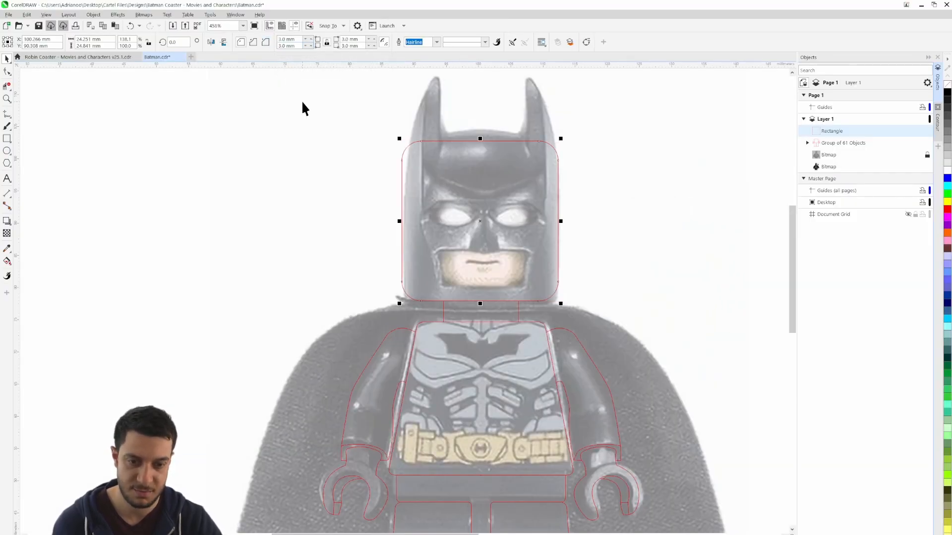
{"action": "left_click", "coordinate": [627, 253]}
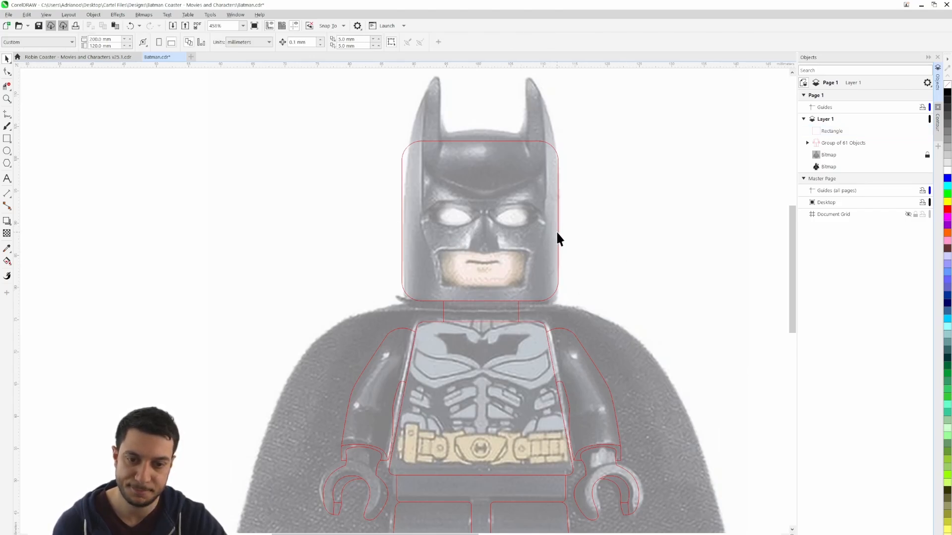
Move the head rectangle's left side slightly inward to the cowl's edge, making it about 24 mm wide
{"action": "left_click", "coordinate": [402, 223]}
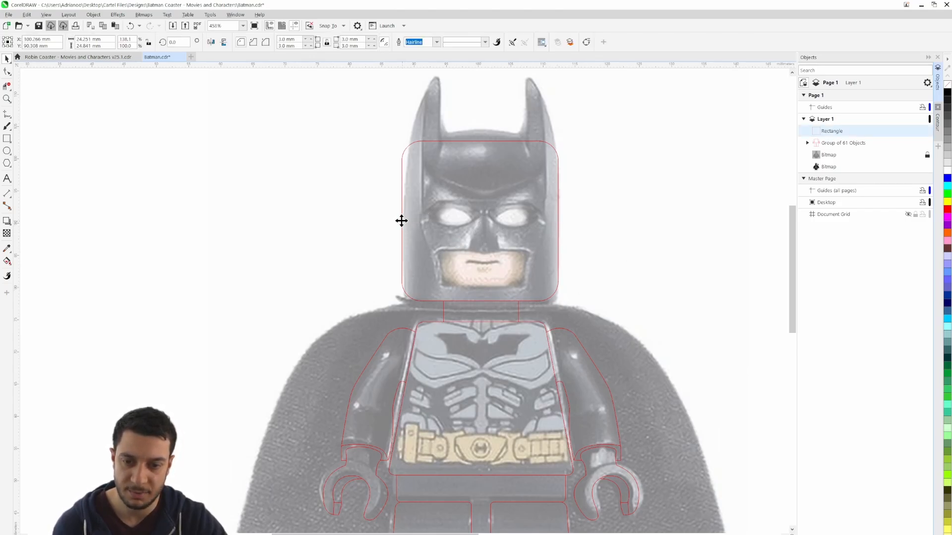
{"action": "left_click", "coordinate": [403, 220]}
{"action": "left_click", "coordinate": [395, 222]}
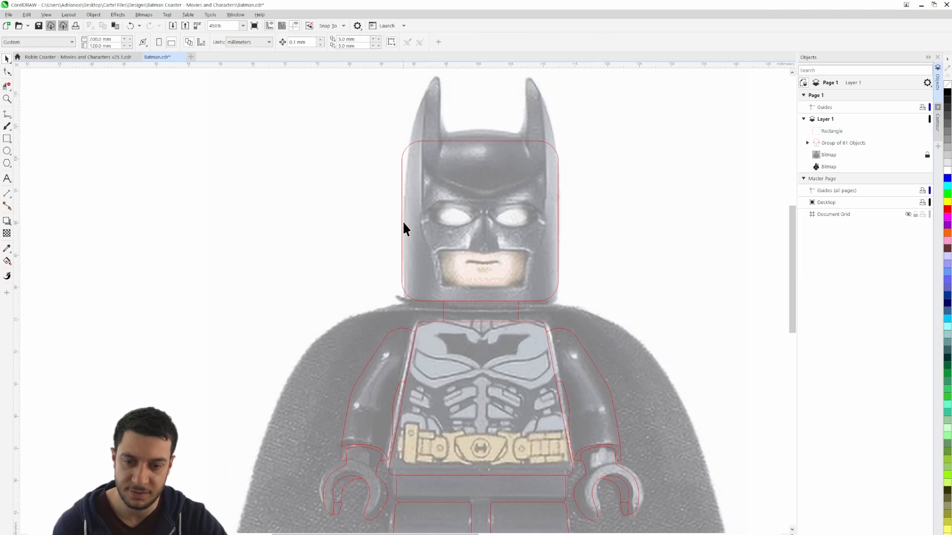
{"action": "left_click", "coordinate": [402, 221]}
{"action": "left_click_drag", "start_coordinate": [399, 222], "coordinate": [403, 222]}
{"action": "scroll", "coordinate": [404, 222], "scroll_direction": "up", "scroll_amount": 5}
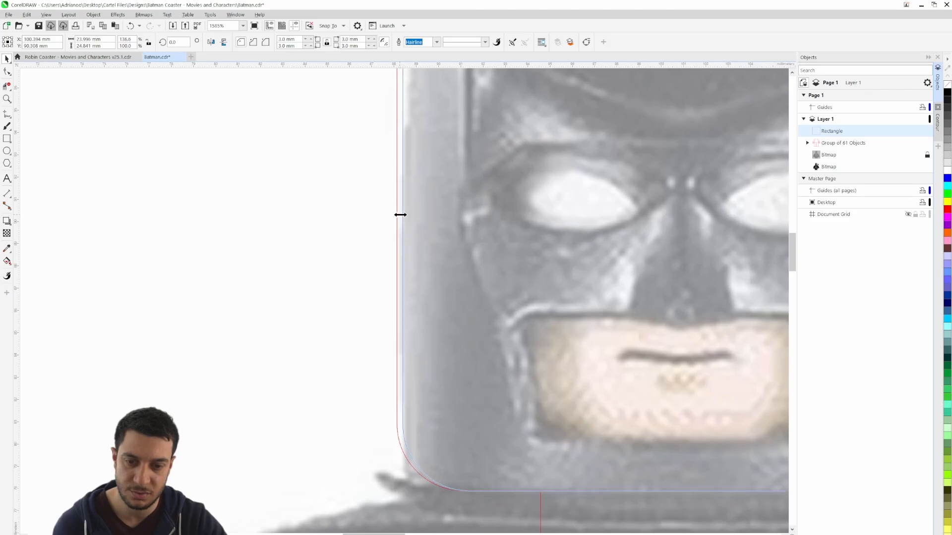
{"action": "left_click", "coordinate": [323, 257]}
Draw a 3-point curve along the left ear's outer edge, about 4.3 mm wide and 17.8 mm high, from the head rectangle's left side
{"action": "scroll", "coordinate": [323, 257], "scroll_direction": "down", "scroll_amount": 4}
{"action": "scroll", "coordinate": [495, 343], "scroll_direction": "down", "scroll_amount": 2}
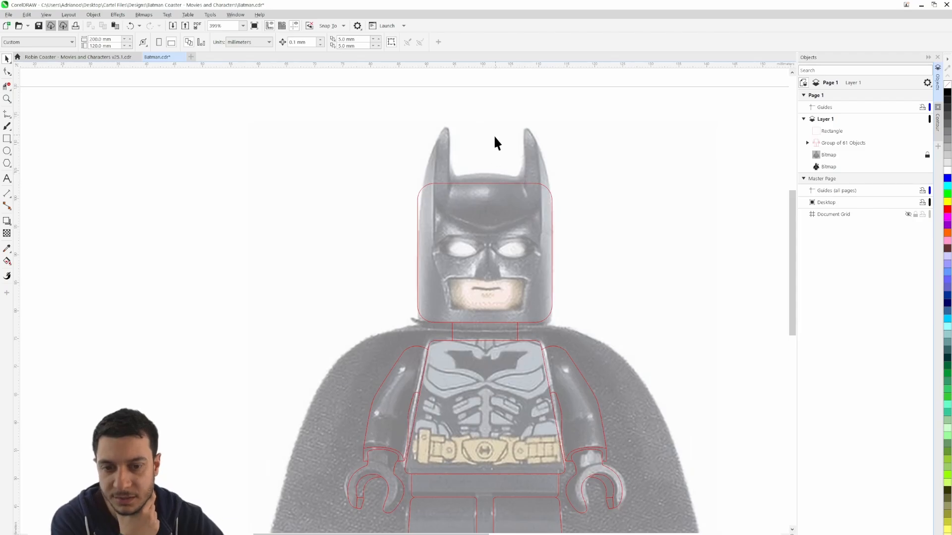
{"action": "scroll", "coordinate": [498, 159], "scroll_direction": "down", "scroll_amount": 1}
{"action": "scroll", "coordinate": [500, 150], "scroll_direction": "up", "scroll_amount": 5}
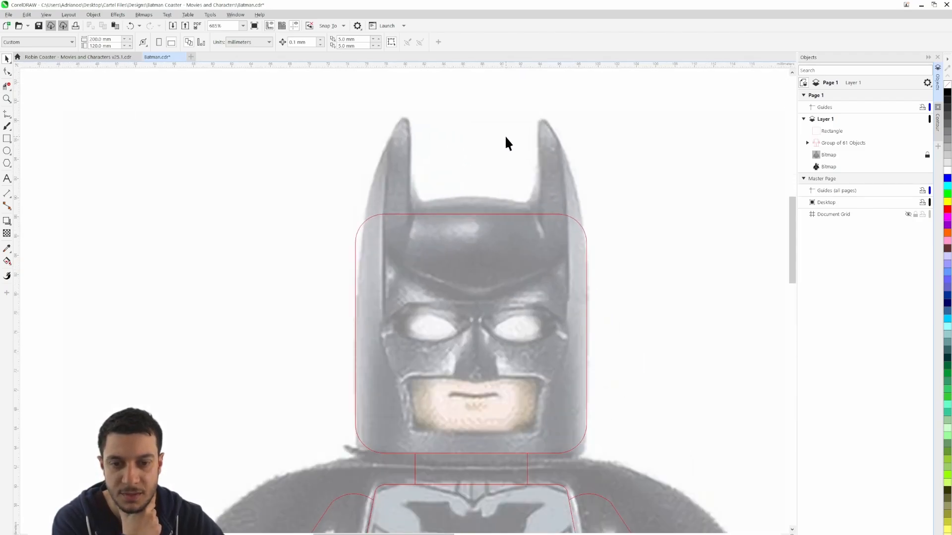
{"action": "left_click_drag", "start_coordinate": [506, 138], "coordinate": [503, 204]}
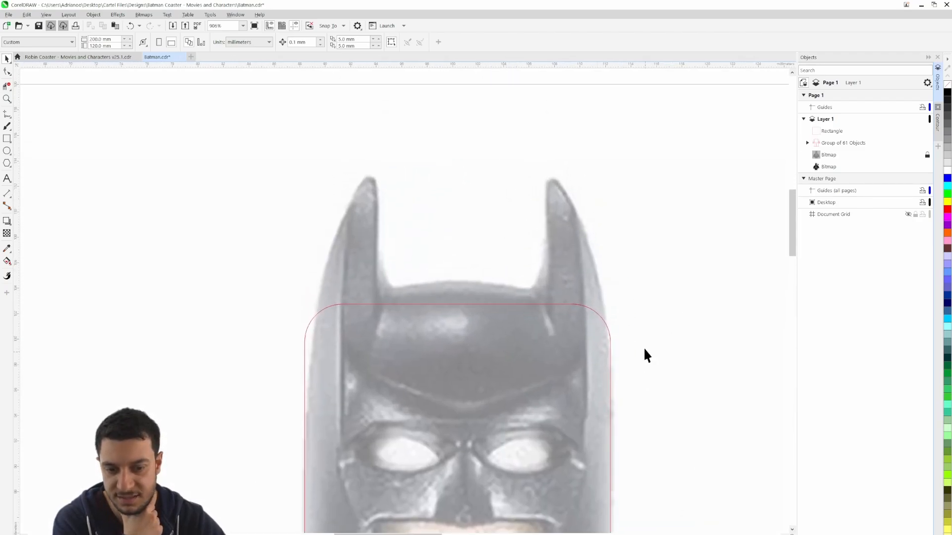
{"action": "left_click", "coordinate": [7, 114]}
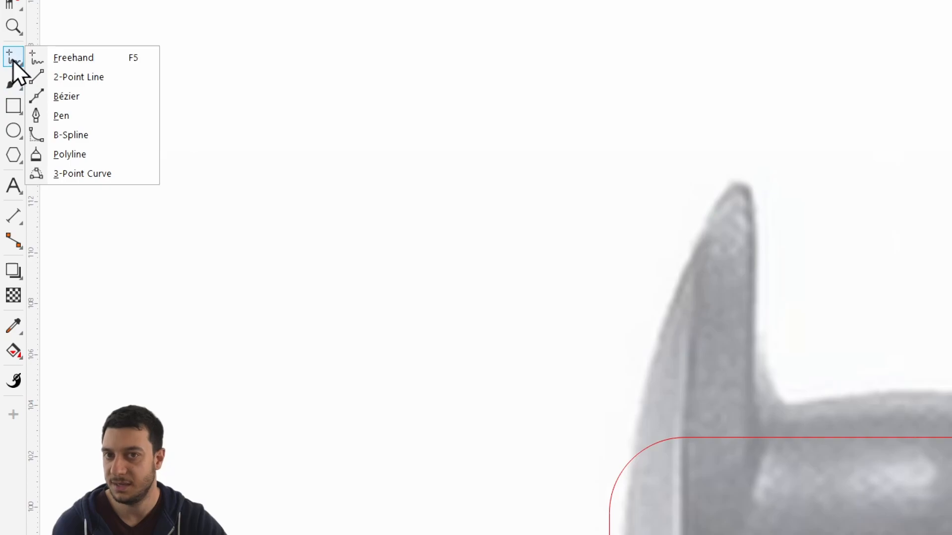
{"action": "left_click", "coordinate": [93, 174]}
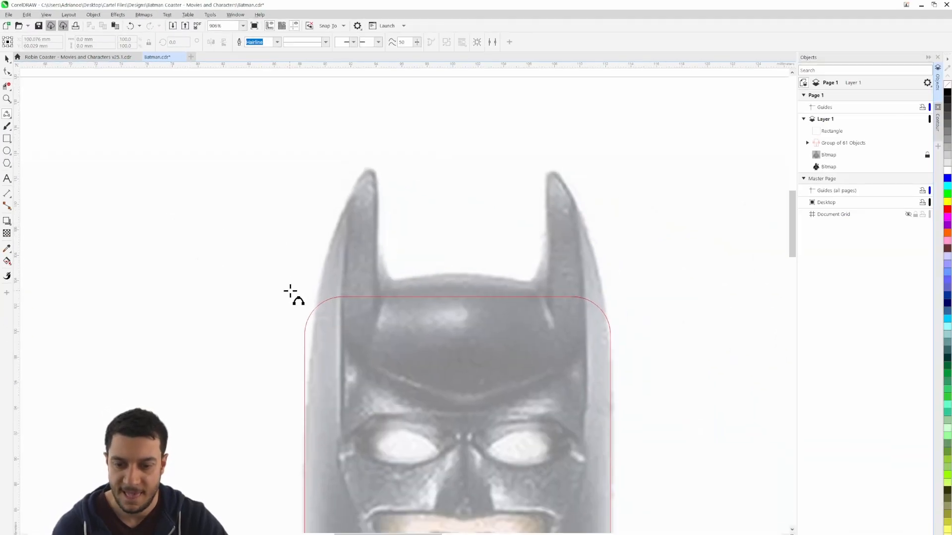
{"action": "scroll", "coordinate": [285, 298], "scroll_direction": "down", "scroll_amount": 2}
{"action": "scroll", "coordinate": [292, 327], "scroll_direction": "up", "scroll_amount": 2}
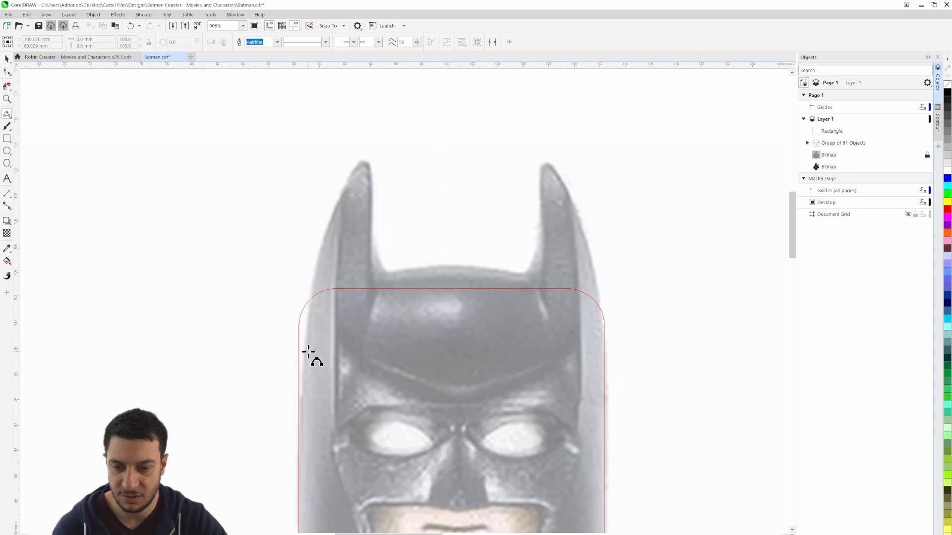
{"action": "left_click", "coordinate": [299, 392]}
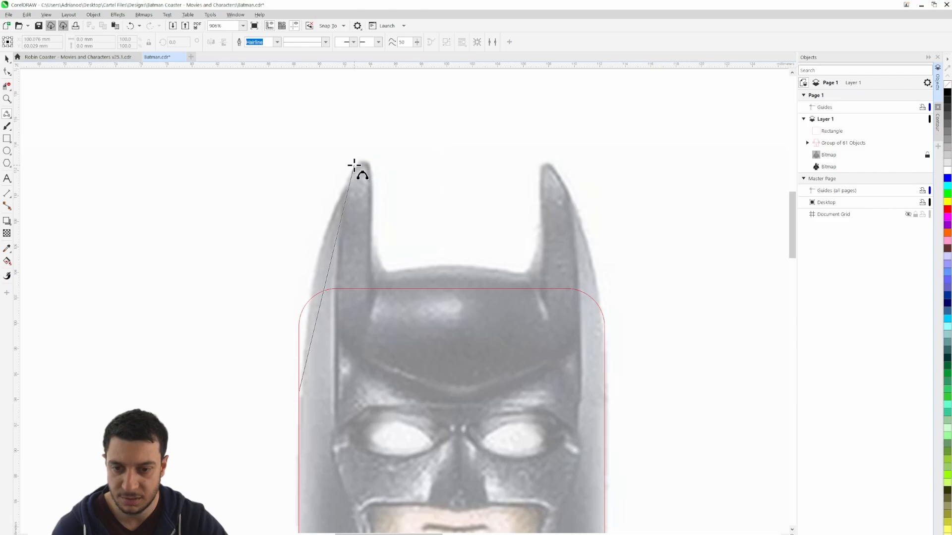
{"action": "left_click_drag", "start_coordinate": [354, 165], "coordinate": [325, 233]}
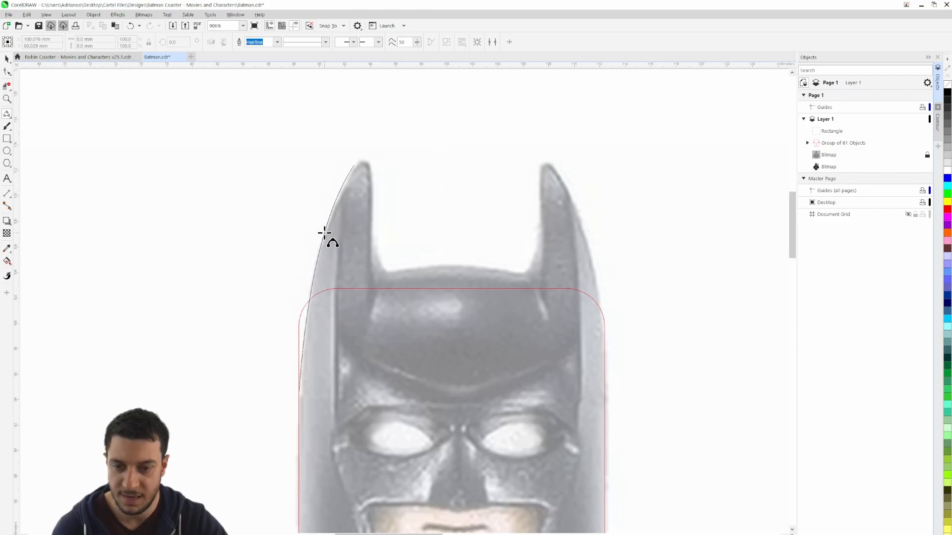
{"action": "left_click_drag", "start_coordinate": [325, 232], "coordinate": [325, 233]}
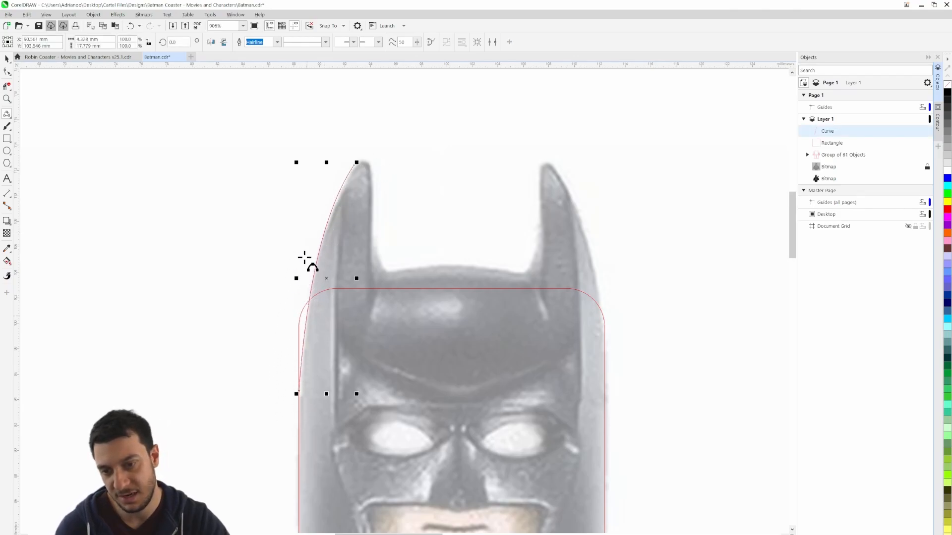
Continue the left ear outline with a 3-point curve arching over the rounded tip to its inner side
{"action": "scroll", "coordinate": [357, 163], "scroll_direction": "up", "scroll_amount": 3}
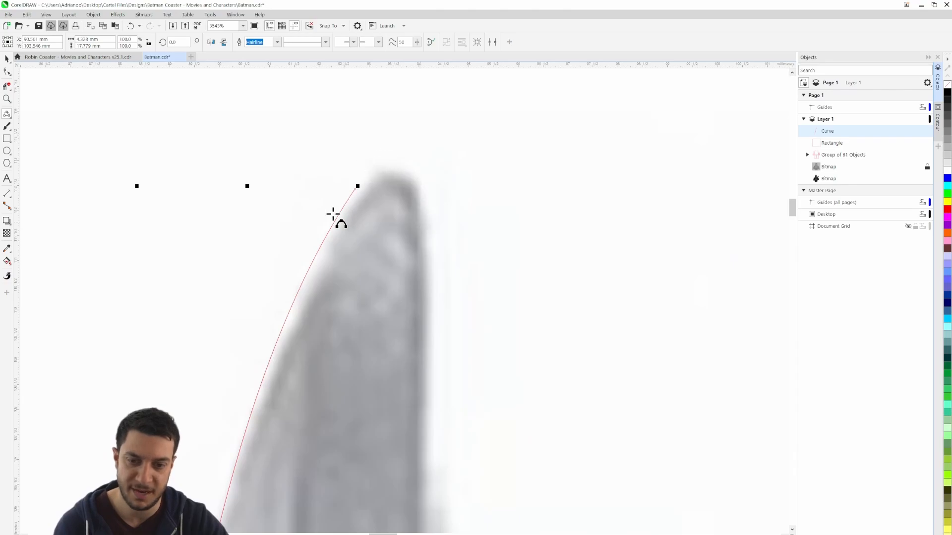
{"action": "left_click", "coordinate": [355, 187]}
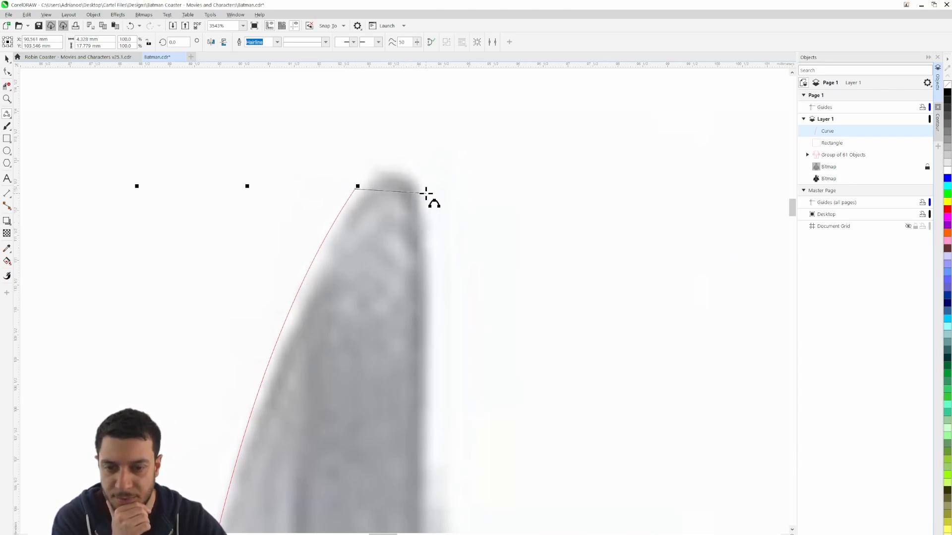
{"action": "left_click_drag", "start_coordinate": [424, 194], "coordinate": [394, 166]}
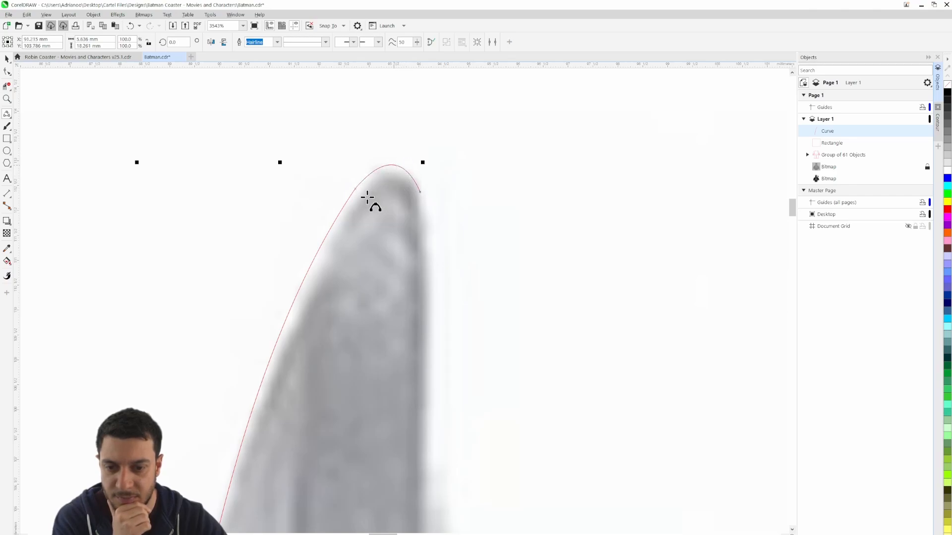
{"action": "scroll", "coordinate": [417, 255], "scroll_direction": "down", "scroll_amount": 1}
{"action": "scroll", "coordinate": [415, 254], "scroll_direction": "down", "scroll_amount": 2}
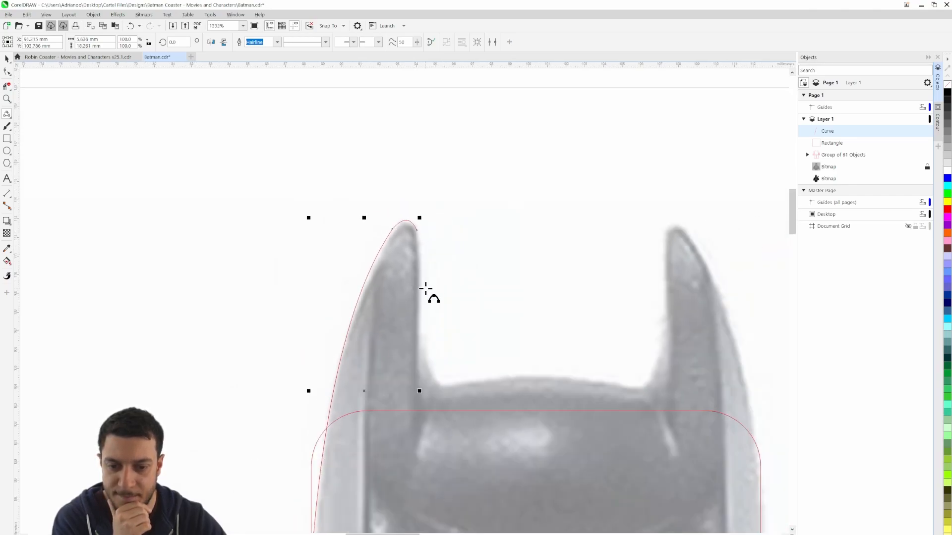
Trace the left ear's inner edge with a slightly bowed 3-point curve from the tip down to where the base flares
{"action": "left_click_drag", "start_coordinate": [425, 288], "coordinate": [319, 223]}
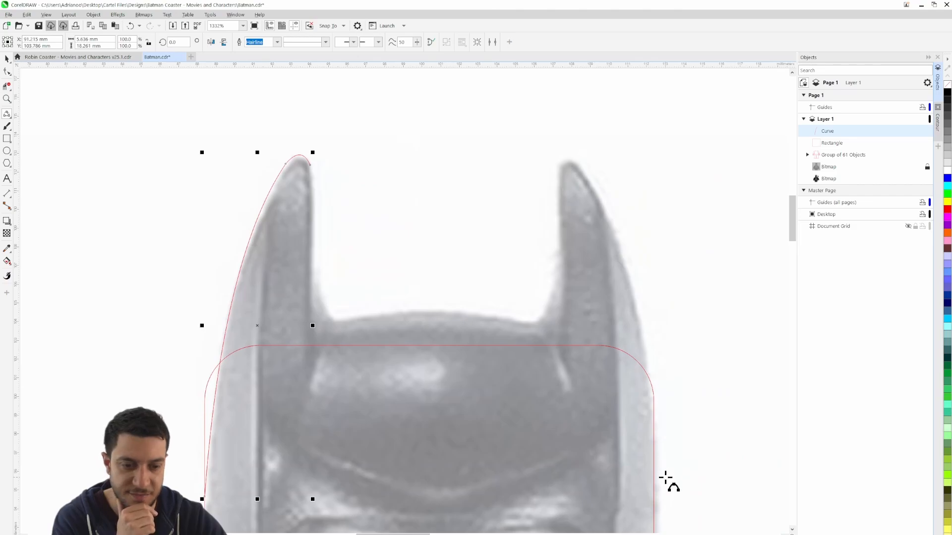
{"action": "scroll", "coordinate": [295, 189], "scroll_direction": "up", "scroll_amount": 1}
{"action": "scroll", "coordinate": [295, 191], "scroll_direction": "up", "scroll_amount": 2}
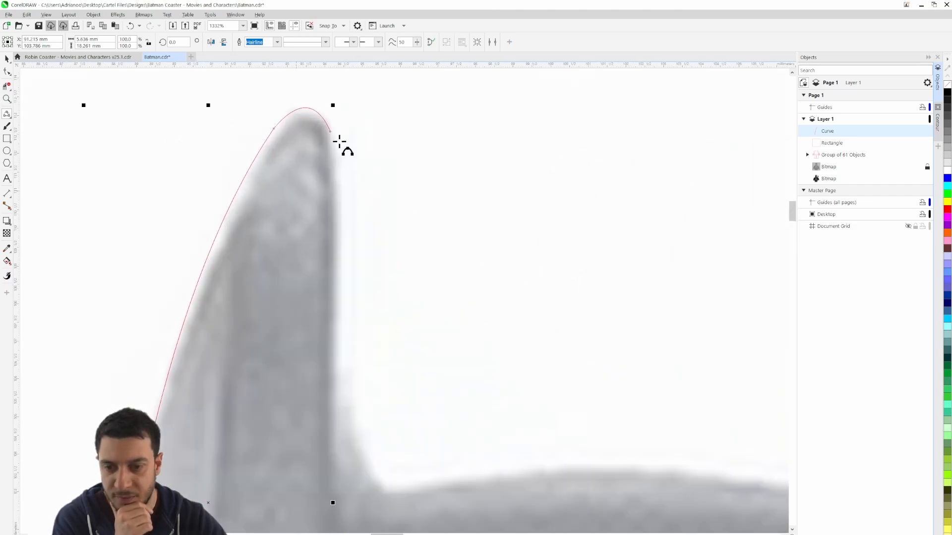
{"action": "left_click", "coordinate": [332, 132]}
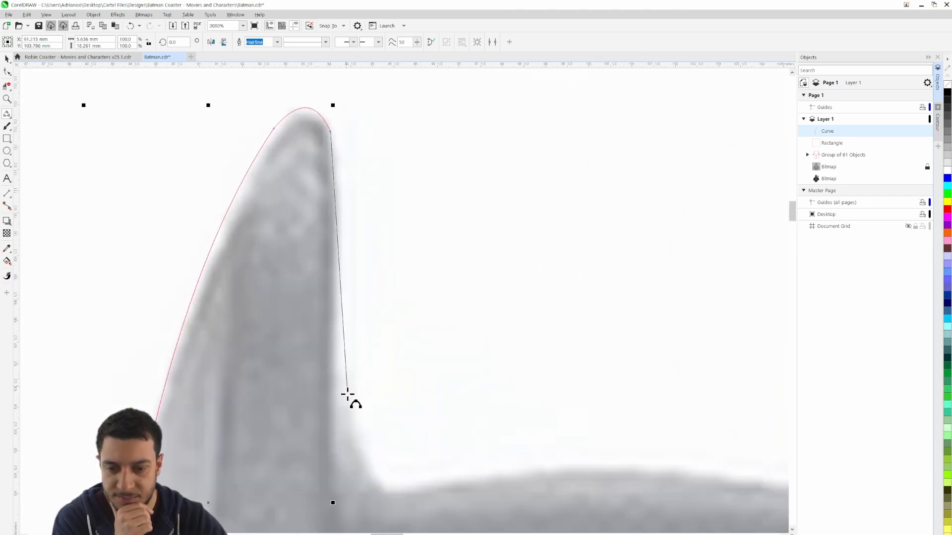
{"action": "left_click_drag", "start_coordinate": [346, 417], "coordinate": [336, 240]}
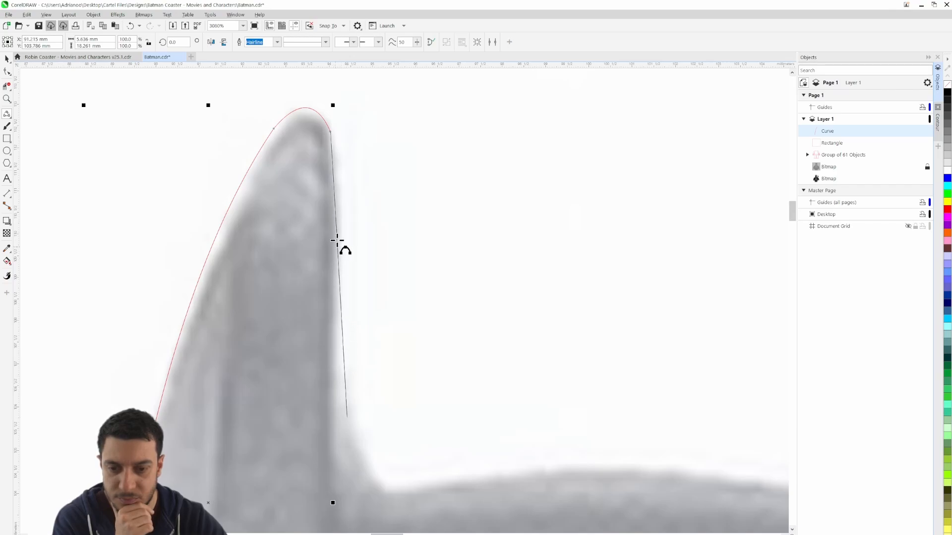
{"action": "left_click", "coordinate": [338, 196]}
{"action": "left_click_drag", "start_coordinate": [408, 308], "coordinate": [306, 143]}
{"action": "left_click_drag", "start_coordinate": [266, 199], "coordinate": [340, 320]}
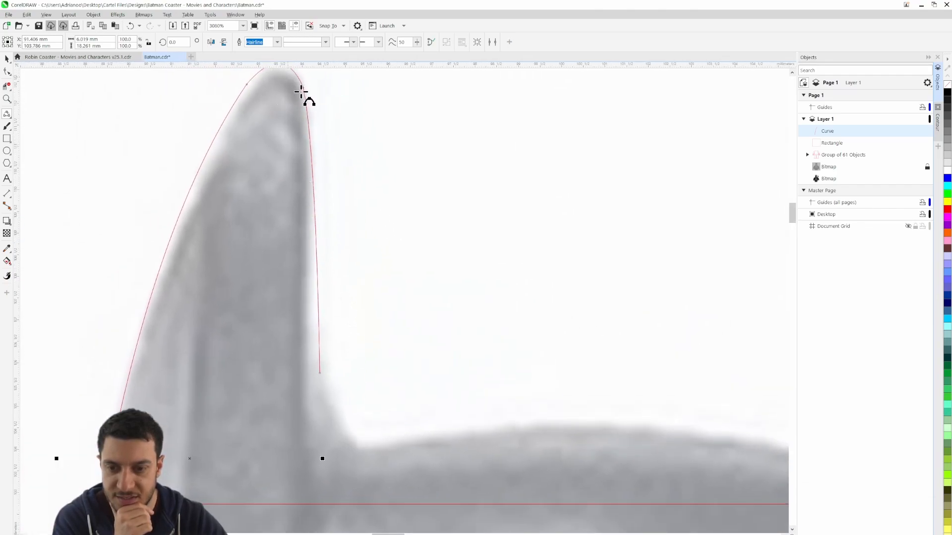
Extend the outline with a concave curve at the left ear's base and a shallow arch across the cowl's top to the right ear
{"action": "left_click", "coordinate": [319, 373]}
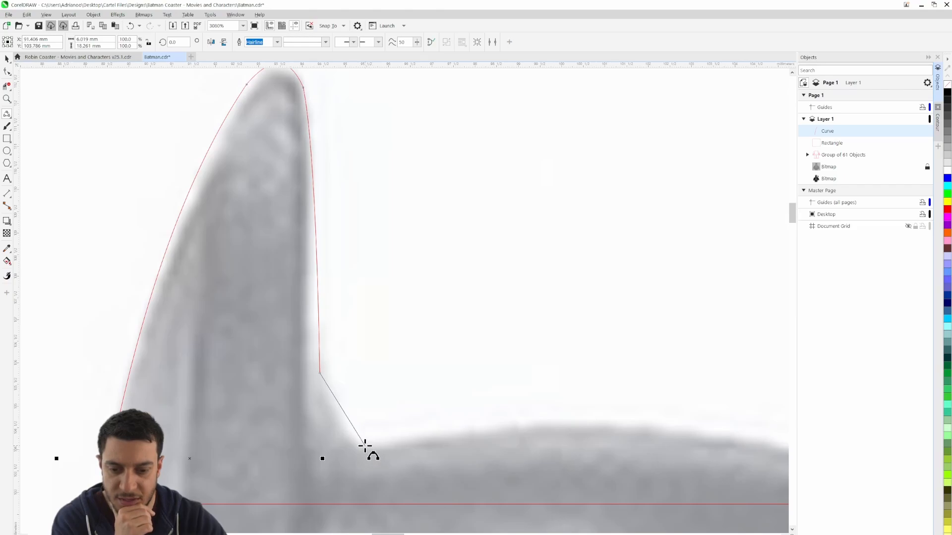
{"action": "left_click_drag", "start_coordinate": [365, 446], "coordinate": [198, 236]}
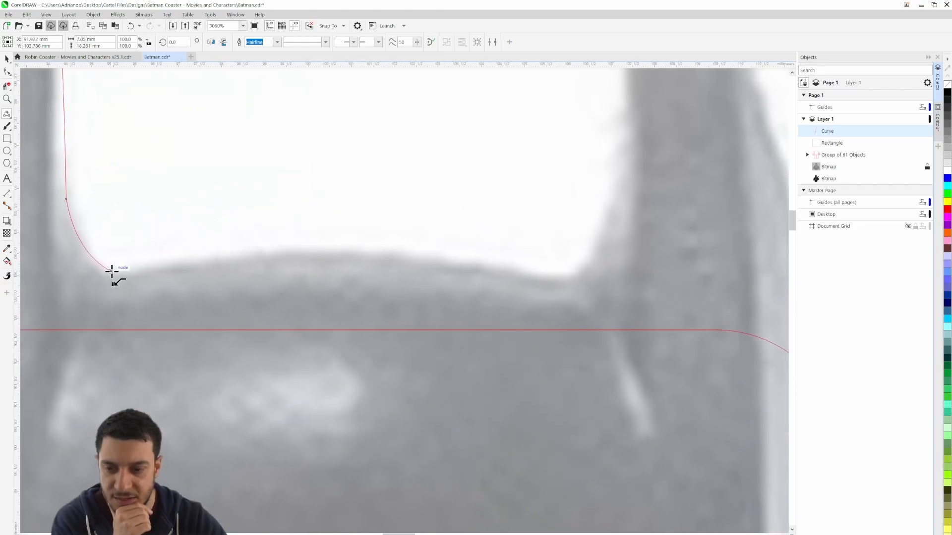
{"action": "left_click", "coordinate": [111, 271]}
{"action": "left_click_drag", "start_coordinate": [573, 279], "coordinate": [329, 249]}
{"action": "scroll", "coordinate": [340, 297], "scroll_direction": "down", "scroll_amount": 5}
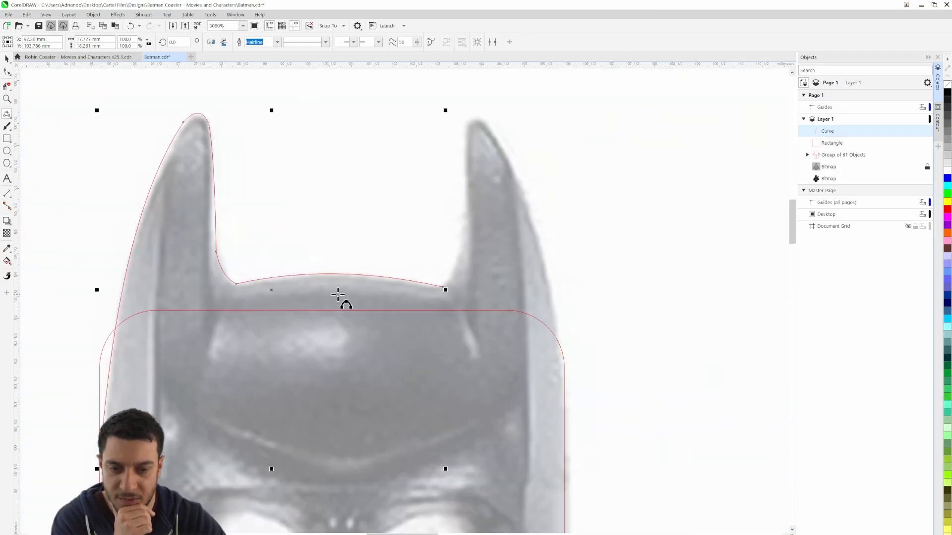
{"action": "left_click_drag", "start_coordinate": [501, 403], "coordinate": [584, 326]}
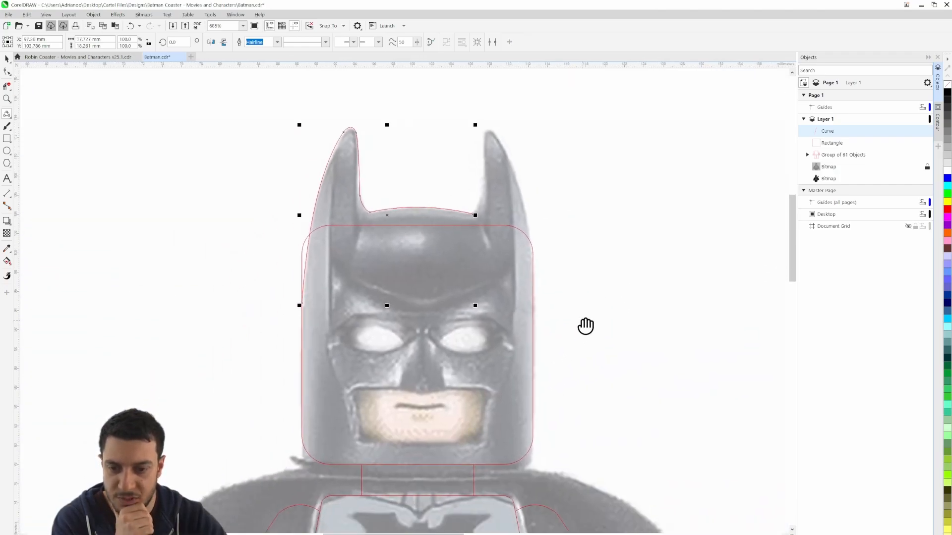
{"action": "left_click", "coordinate": [7, 60]}
{"action": "left_click", "coordinate": [127, 149]}
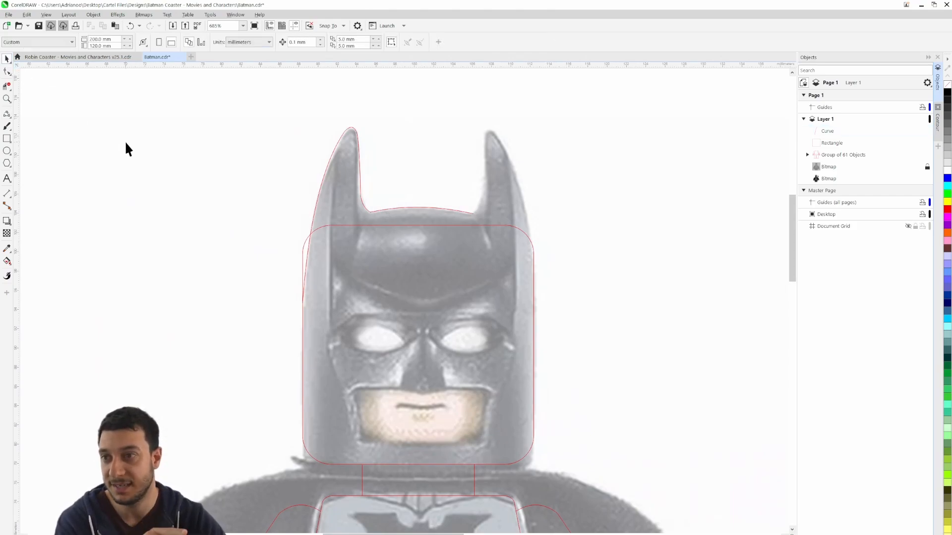
Draw a vertical 2-point line about 10.2 mm long upward from the midpoint of the head rectangle's top edge
{"action": "left_click", "coordinate": [6, 118]}
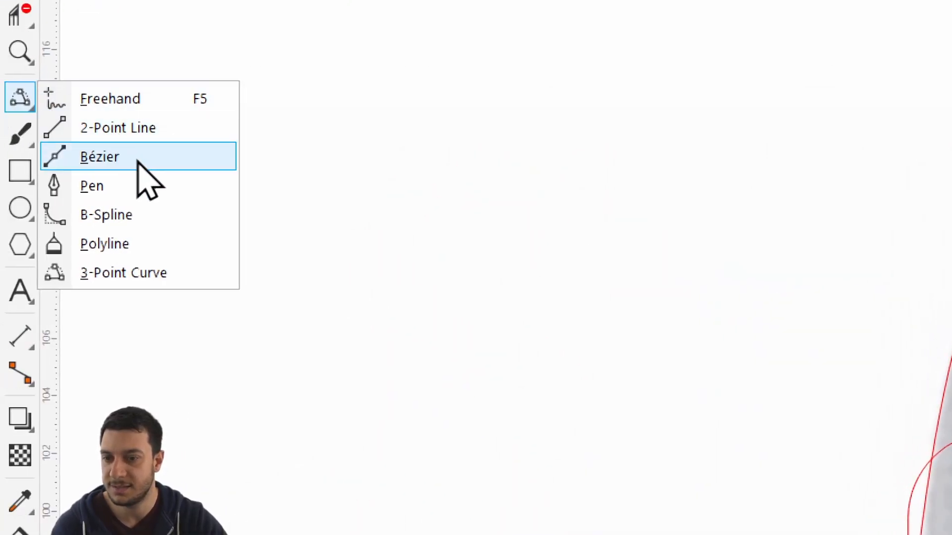
{"action": "left_click", "coordinate": [108, 130]}
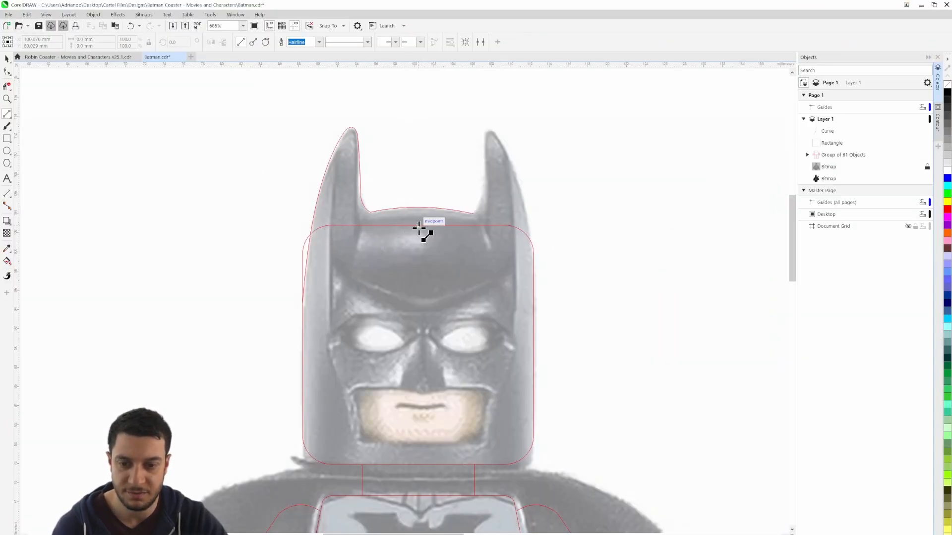
{"action": "left_click_drag", "start_coordinate": [418, 228], "coordinate": [418, 124]}
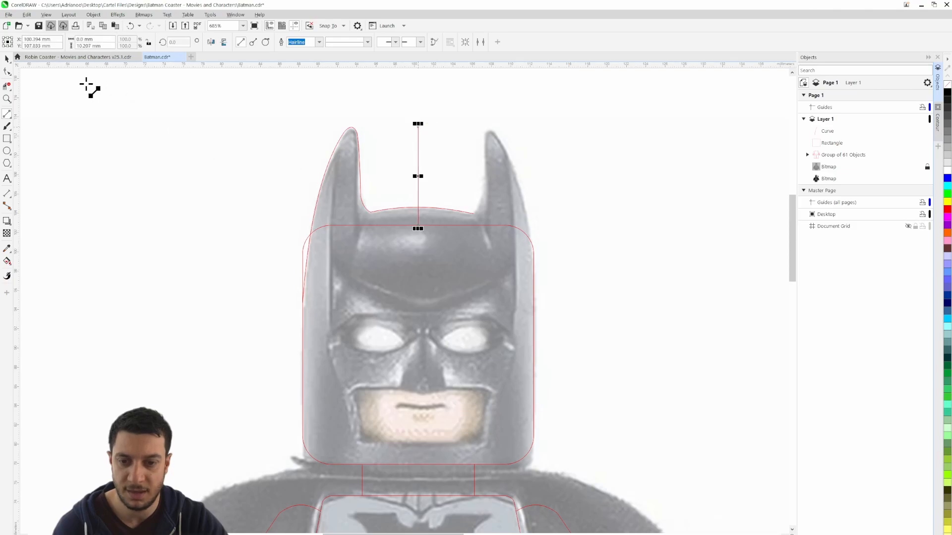
{"action": "left_click", "coordinate": [6, 59]}
{"action": "left_click", "coordinate": [188, 134]}
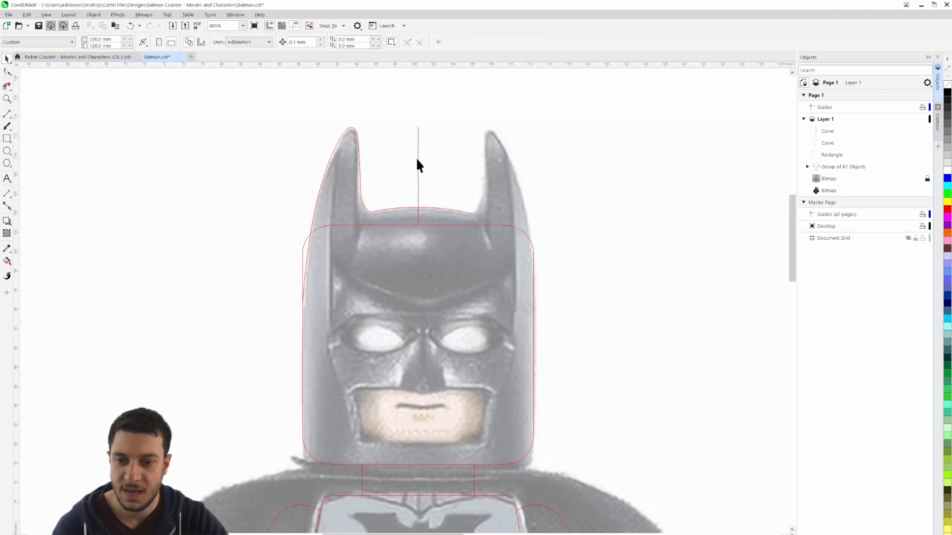
Duplicate the ear outline together with the vertical centre line and mirror the copy horizontally
{"action": "left_click", "coordinate": [361, 159]}
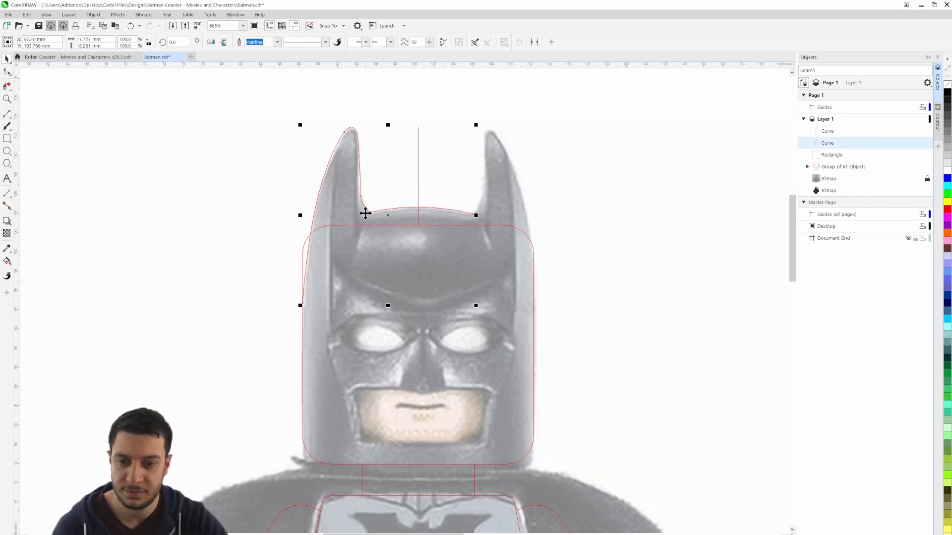
{"action": "left_click", "coordinate": [418, 151], "text": "shift"}
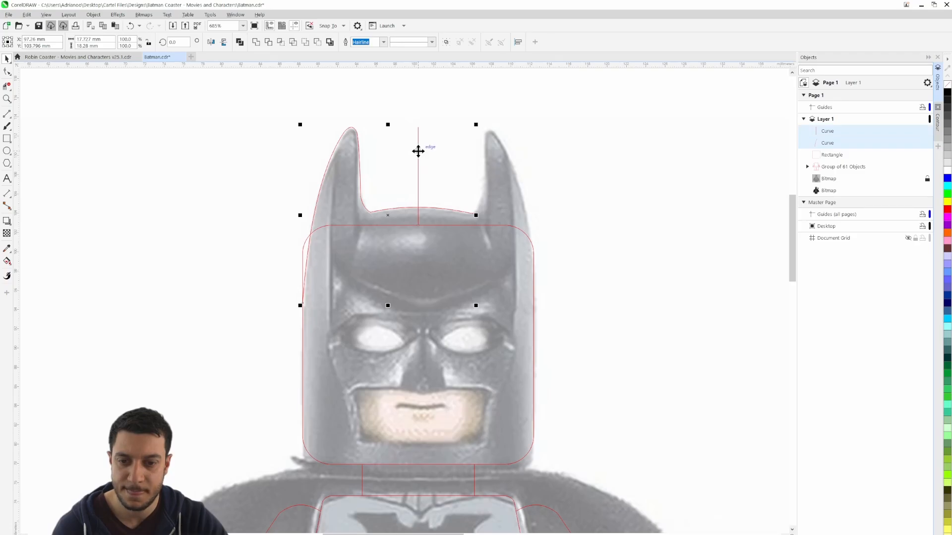
{"action": "key", "text": "ctrl+c"}
{"action": "key", "text": "ctrl+v"}
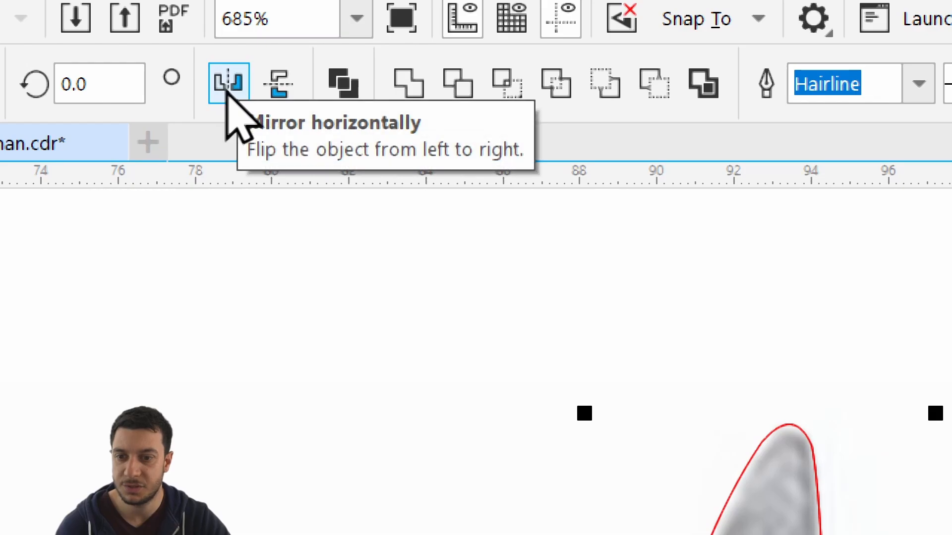
{"action": "left_click", "coordinate": [228, 84]}
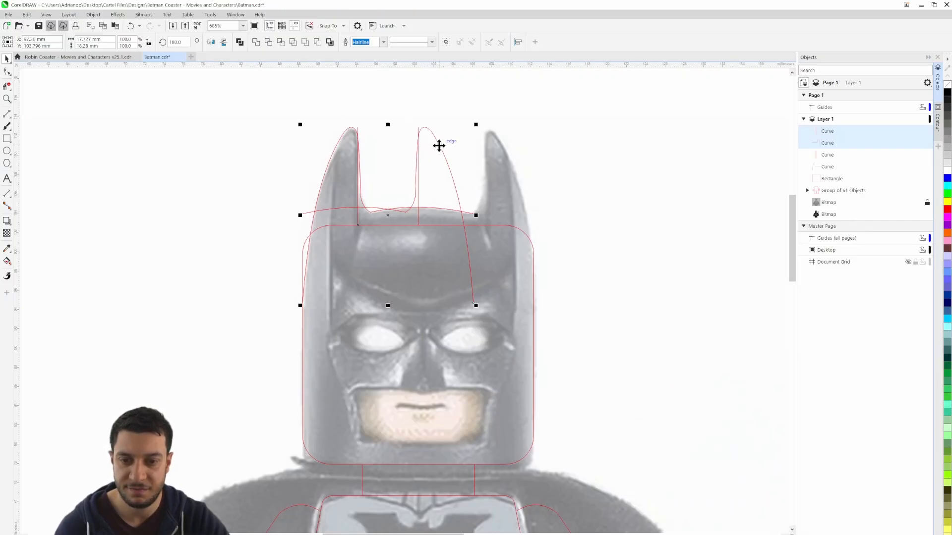
Move the mirrored copy over the right ear, snapping its centre line's top node onto the original centre line's top node
{"action": "left_click_drag", "start_coordinate": [439, 145], "coordinate": [711, 144]}
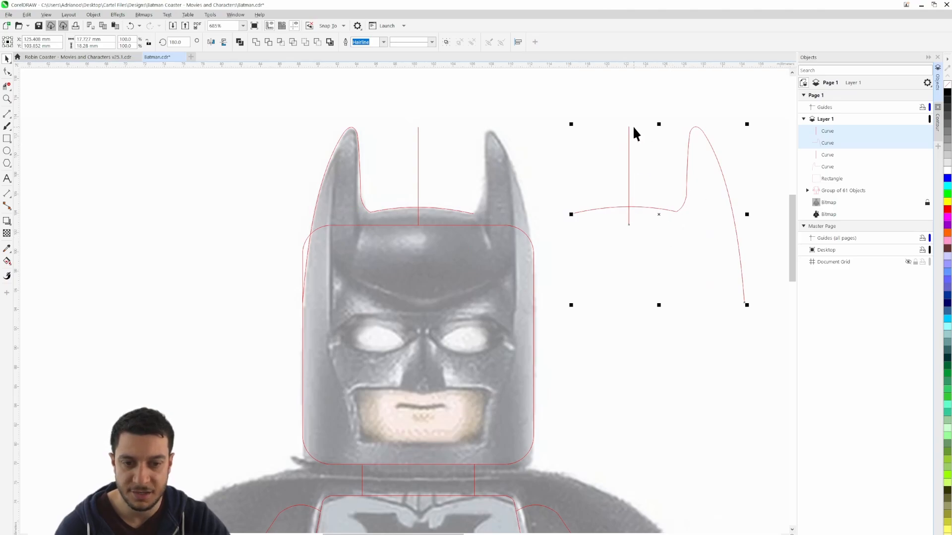
{"action": "left_click_drag", "start_coordinate": [629, 126], "coordinate": [419, 128]}
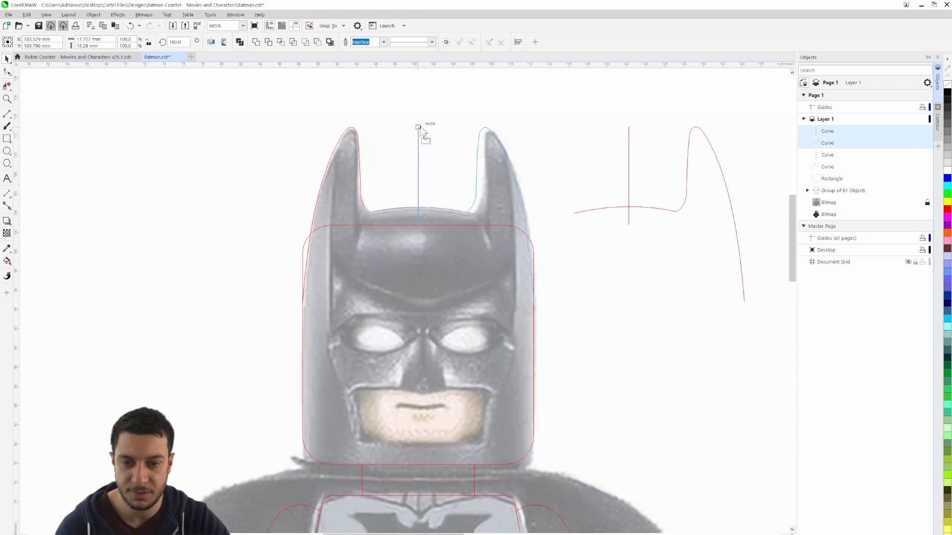
{"action": "left_click_drag", "start_coordinate": [419, 128], "coordinate": [419, 126]}
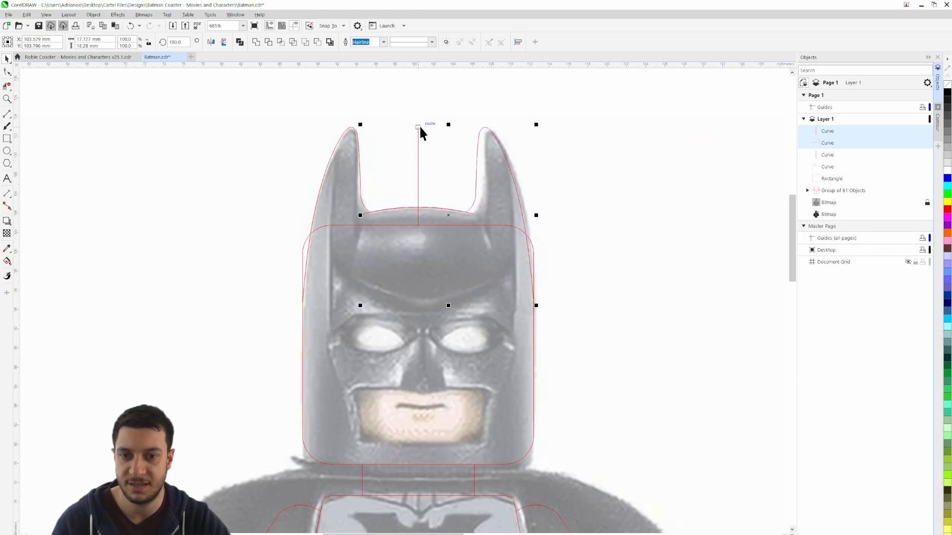
{"action": "left_click", "coordinate": [466, 189]}
{"action": "scroll", "coordinate": [344, 151], "scroll_direction": "up", "scroll_amount": 2}
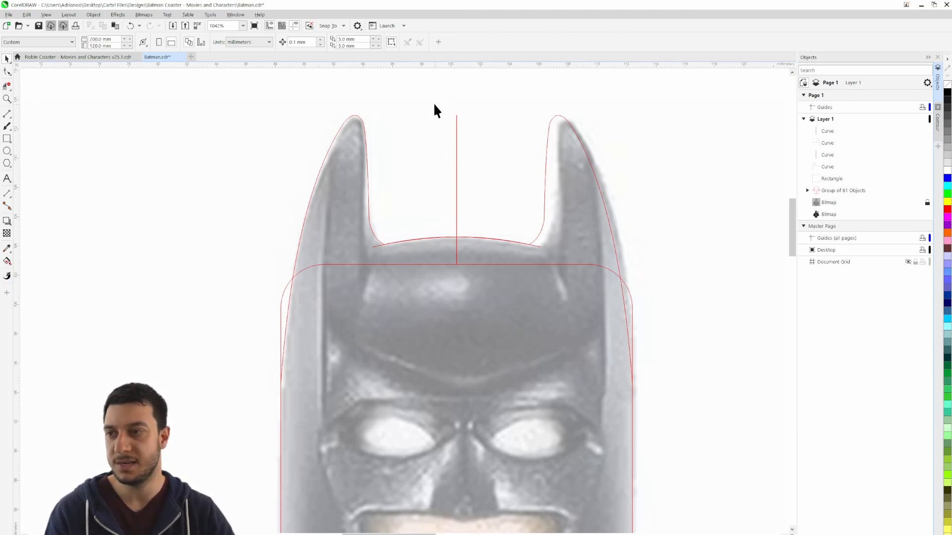
Delete the two overlapping vertical centre lines between the ears
{"action": "left_click_drag", "start_coordinate": [435, 105], "coordinate": [489, 292]}
{"action": "key", "text": "Delete"}
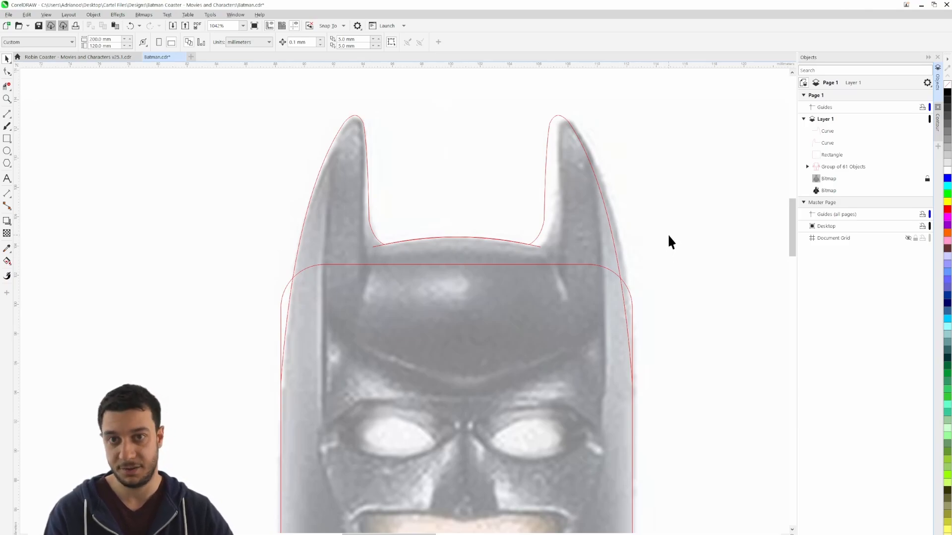
Remove the head rectangle's top edge and both rounded upper corners with Virtual Segment Delete
{"action": "left_click_drag", "start_coordinate": [671, 312], "coordinate": [686, 261]}
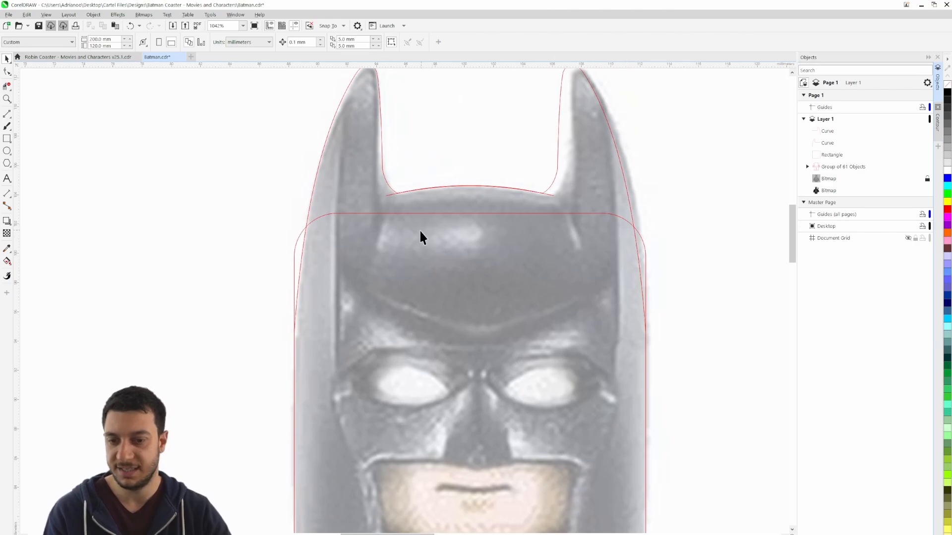
{"action": "left_click", "coordinate": [7, 86]}
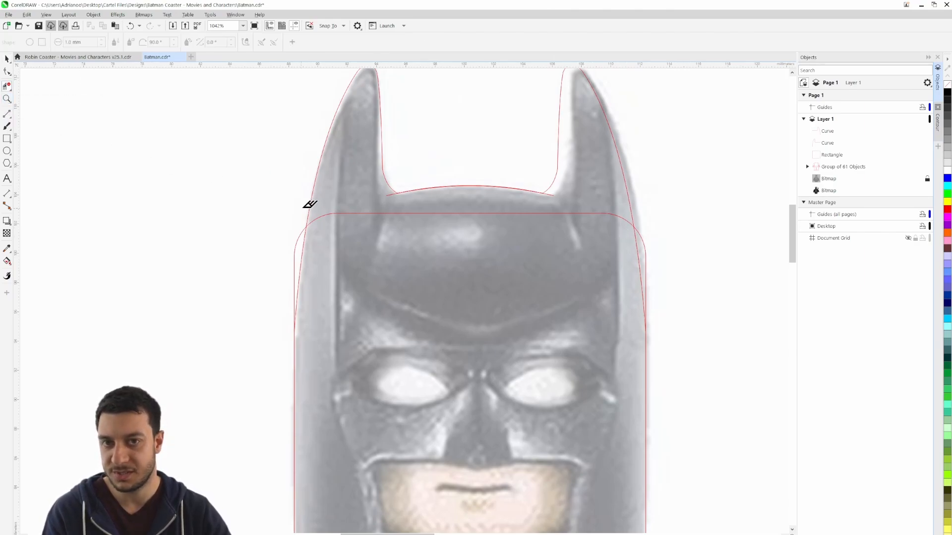
{"action": "left_click", "coordinate": [355, 215]}
{"action": "left_click", "coordinate": [288, 245]}
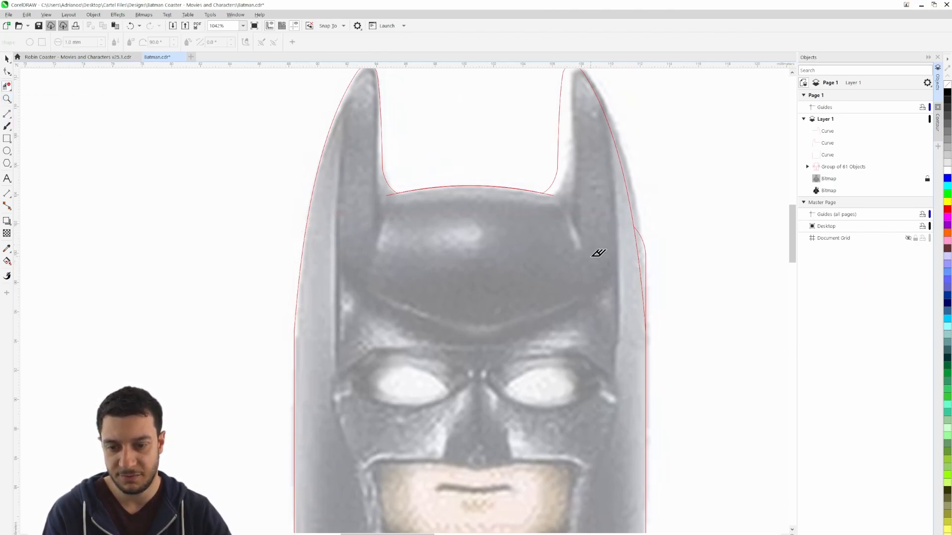
{"action": "left_click", "coordinate": [646, 248]}
Trim the overhanging ends of the cowl arch at the inner bases of both ears
{"action": "scroll", "coordinate": [493, 187], "scroll_direction": "up", "scroll_amount": 4}
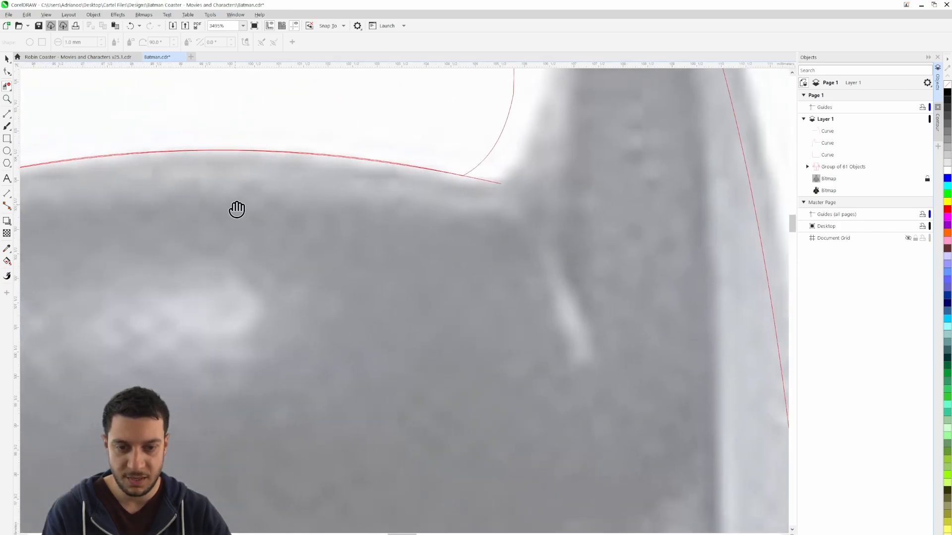
{"action": "left_click_drag", "start_coordinate": [545, 217], "coordinate": [236, 208]}
{"action": "scroll", "coordinate": [172, 142], "scroll_direction": "up", "scroll_amount": 3}
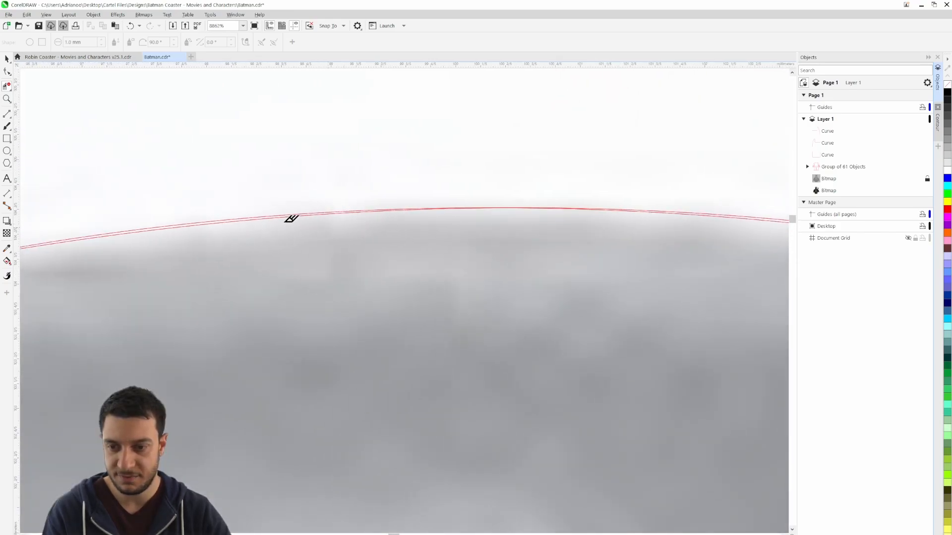
{"action": "scroll", "coordinate": [245, 221], "scroll_direction": "down", "scroll_amount": 3}
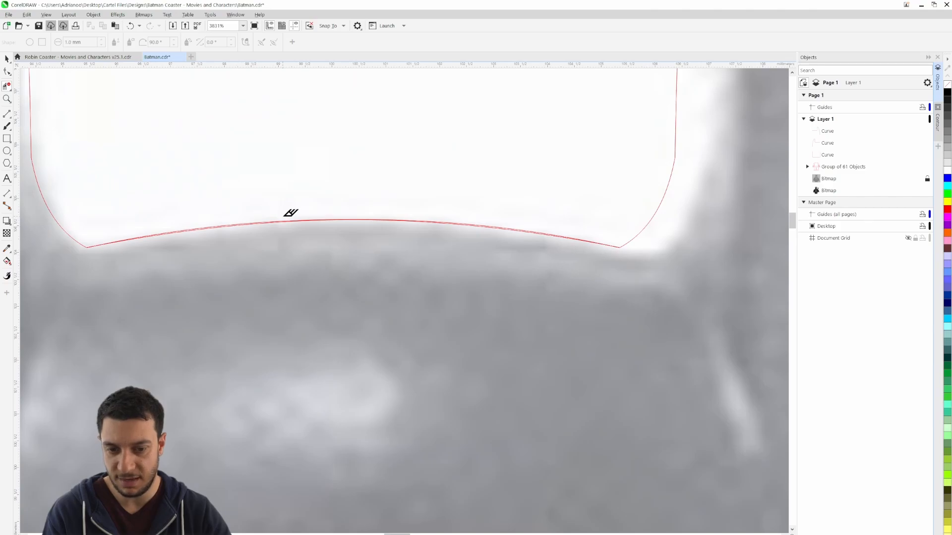
{"action": "scroll", "coordinate": [291, 213], "scroll_direction": "down", "scroll_amount": 3}
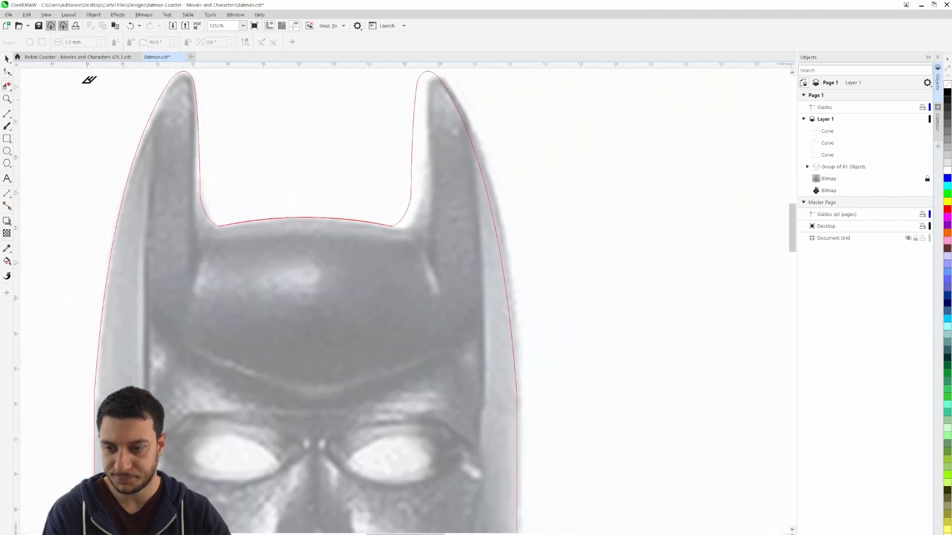
Hide the left ear curve and the locked reference bitmap
{"action": "left_click", "coordinate": [7, 59]}
{"action": "scroll", "coordinate": [233, 205], "scroll_direction": "down", "scroll_amount": 1}
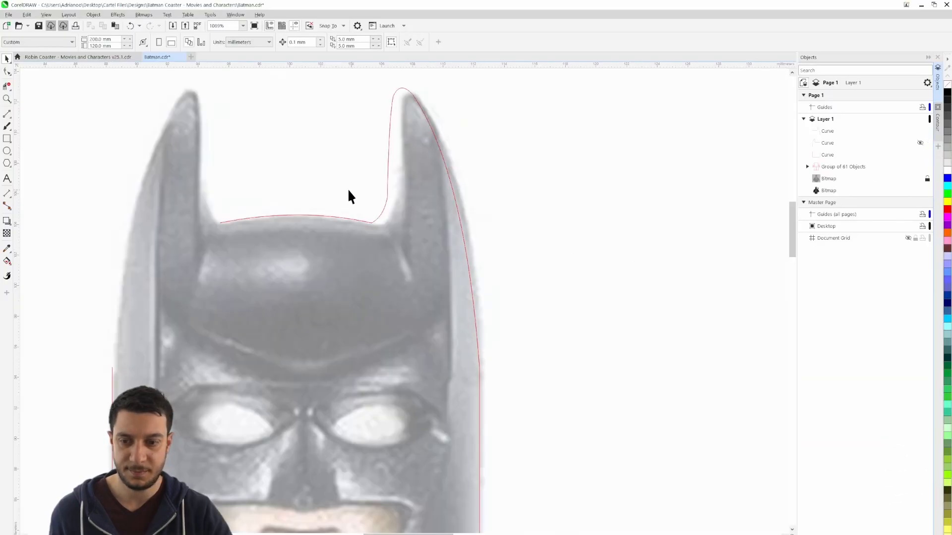
{"action": "left_click_drag", "start_coordinate": [264, 179], "coordinate": [369, 177]}
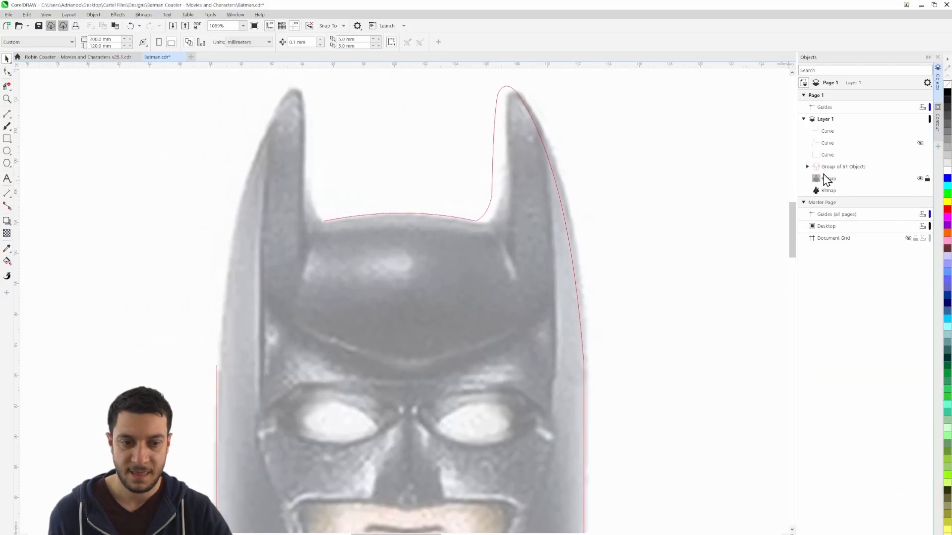
{"action": "left_click", "coordinate": [920, 178]}
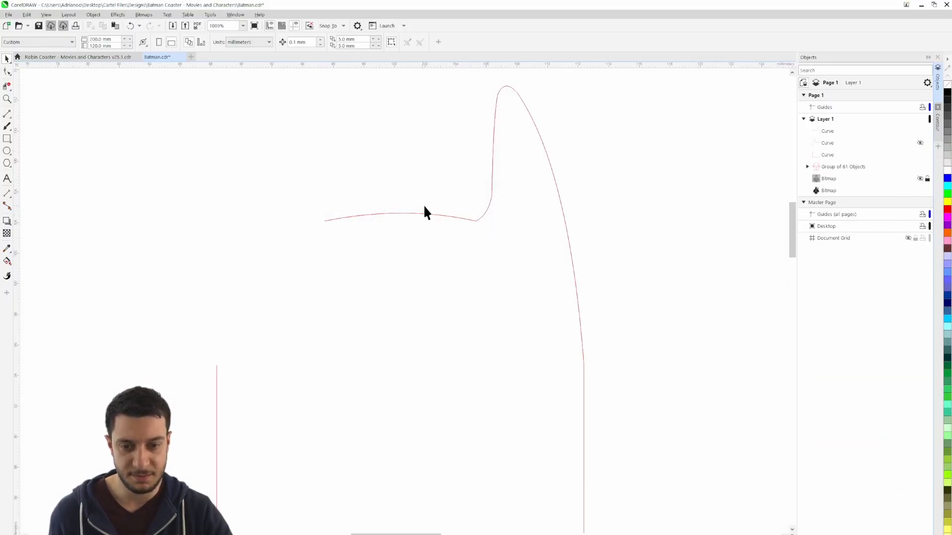
{"action": "left_click_drag", "start_coordinate": [464, 178], "coordinate": [544, 228]}
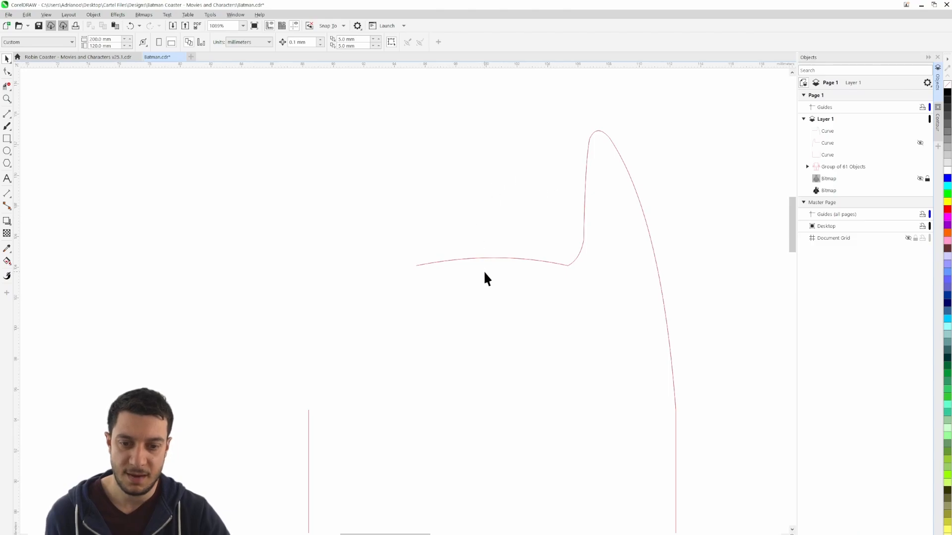
{"action": "left_click", "coordinate": [7, 85]}
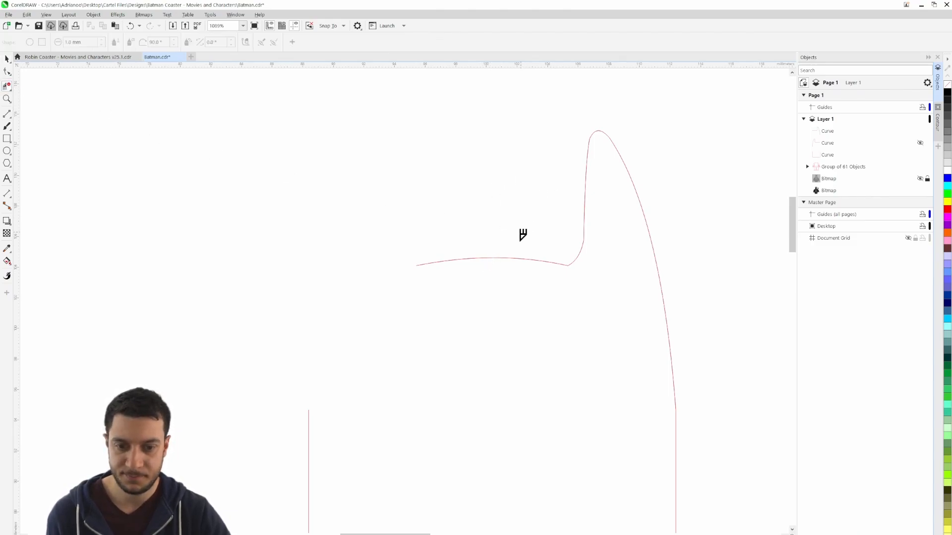
{"action": "left_click", "coordinate": [522, 270]}
{"action": "key", "text": "ctrl+z"}
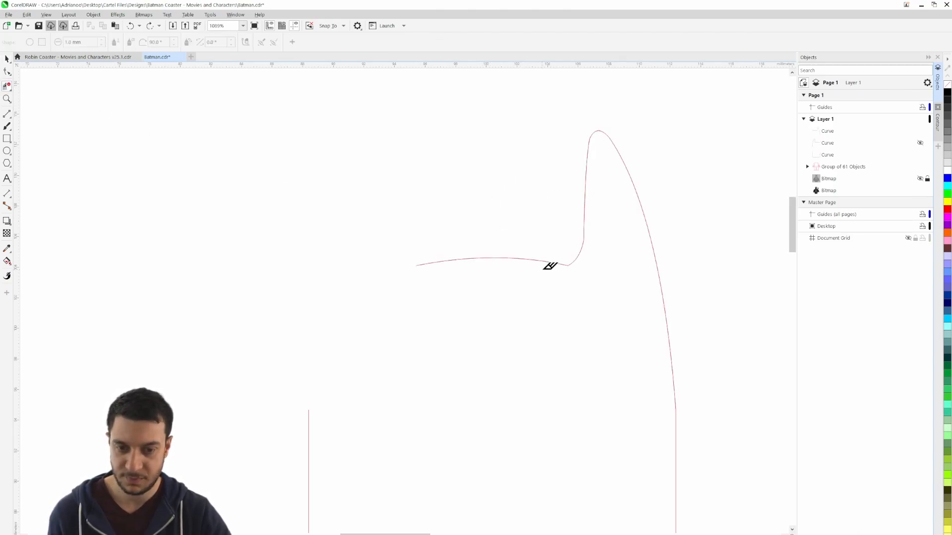
Delete the free end node of the right ear curve to remove its duplicate arch segment
{"action": "key", "text": "space"}
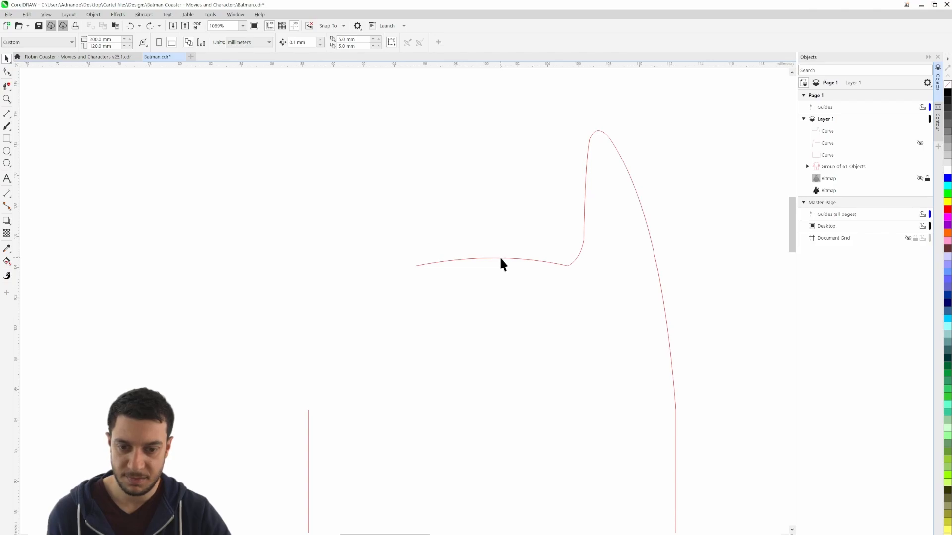
{"action": "double_click", "coordinate": [501, 258]}
{"action": "left_click_drag", "start_coordinate": [383, 235], "coordinate": [431, 288]}
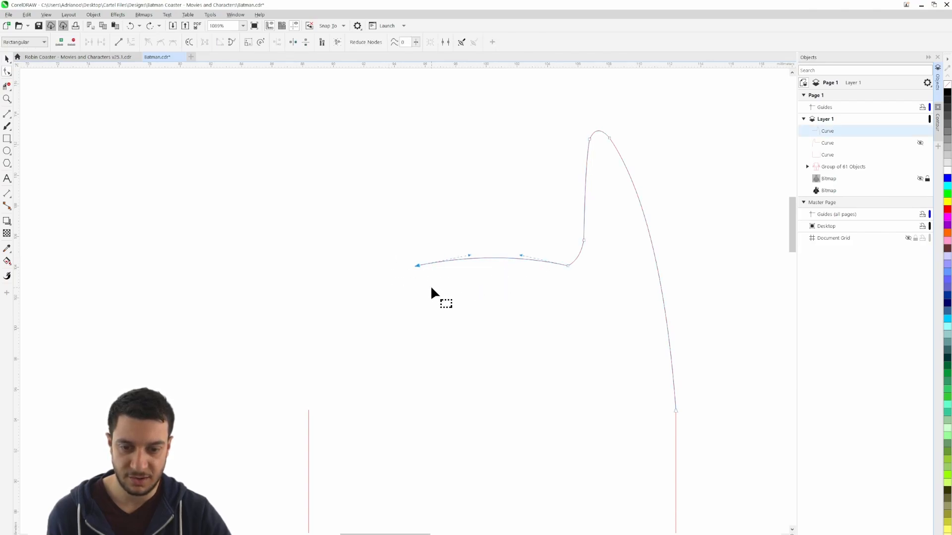
{"action": "key", "text": "Delete"}
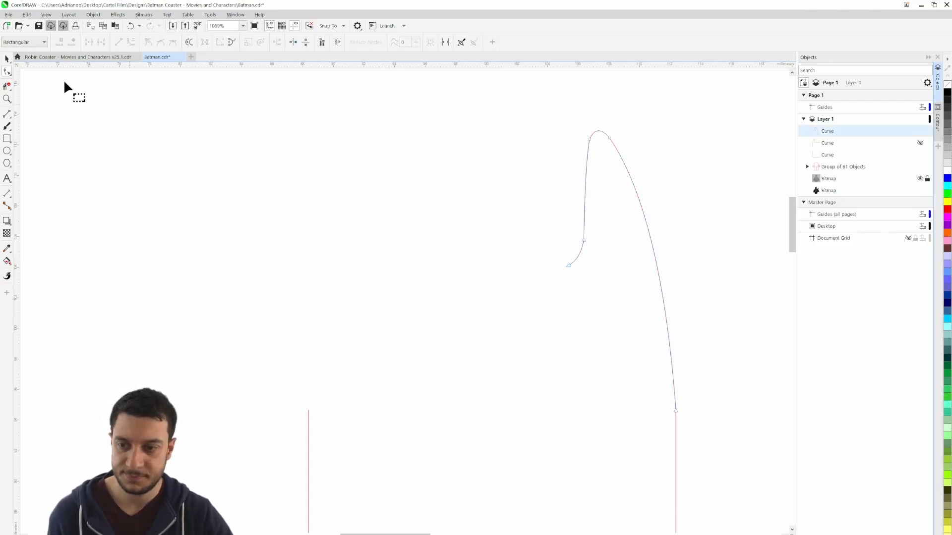
{"action": "left_click", "coordinate": [7, 58]}
{"action": "left_click", "coordinate": [250, 152]}
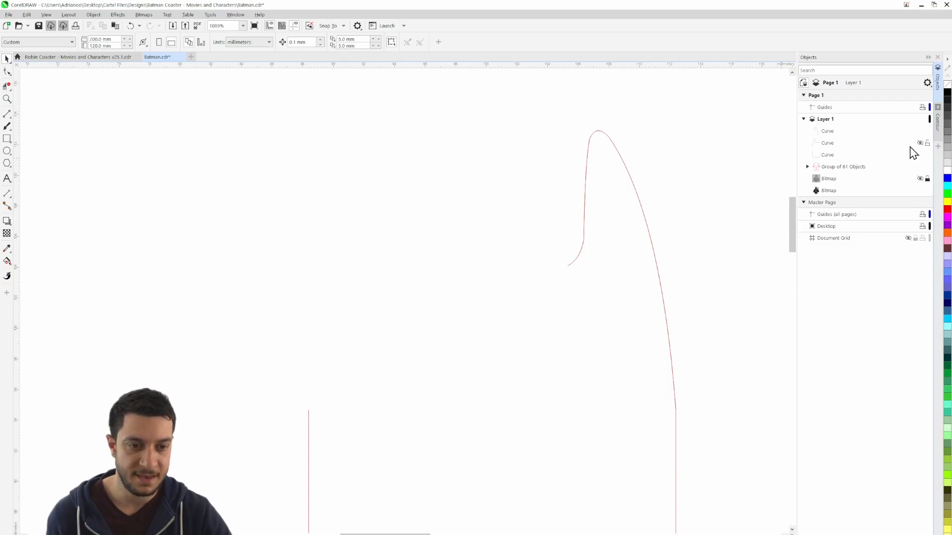
Show the left ear curve and the locked reference bitmap again
{"action": "left_click", "coordinate": [921, 144]}
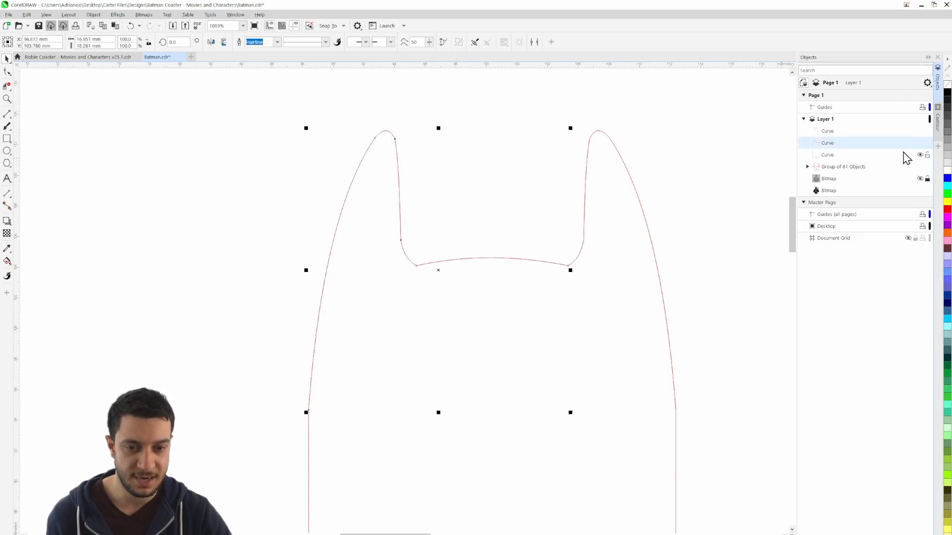
{"action": "left_click", "coordinate": [724, 196]}
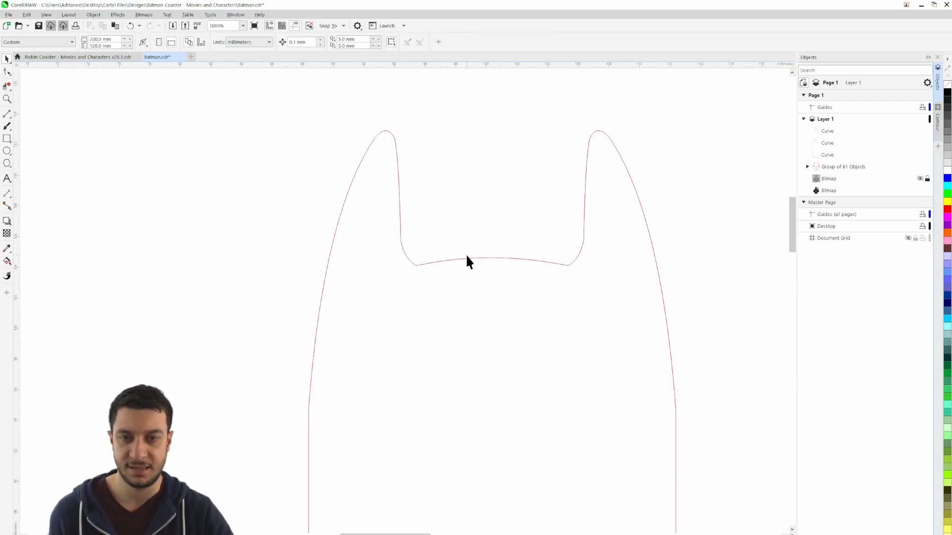
{"action": "scroll", "coordinate": [606, 283], "scroll_direction": "down", "scroll_amount": 3}
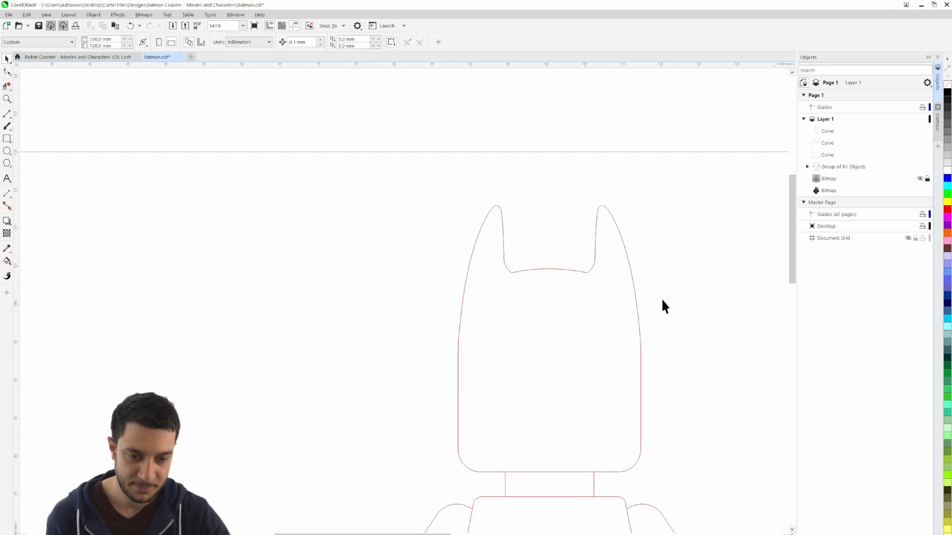
{"action": "left_click_drag", "start_coordinate": [663, 303], "coordinate": [508, 203]}
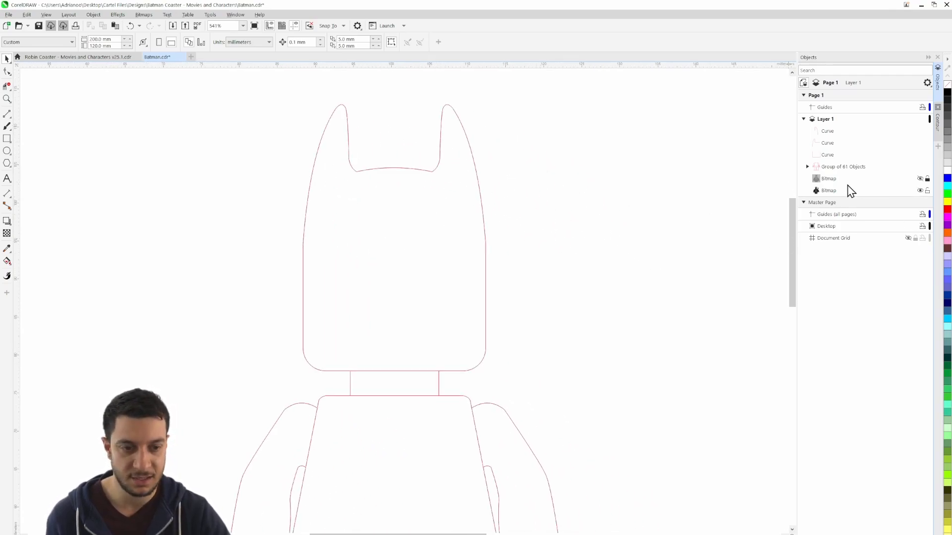
{"action": "left_click", "coordinate": [920, 179]}
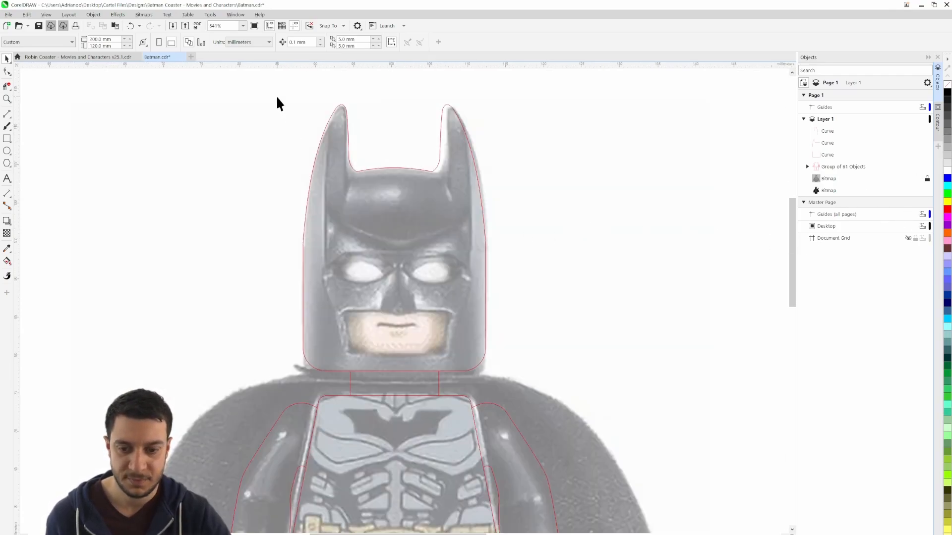
Group the three curves that form the head and ear outline
{"action": "left_click_drag", "start_coordinate": [546, 382], "coordinate": [545, 380]}
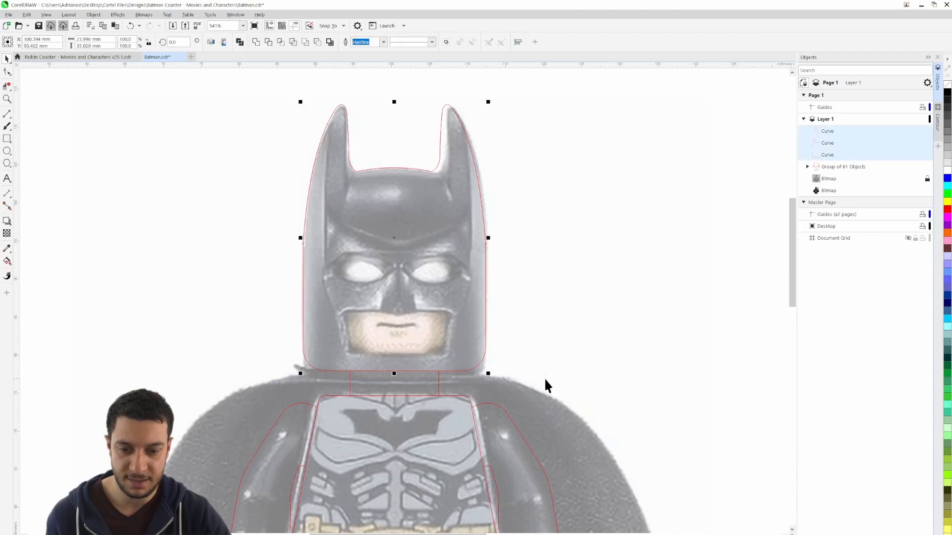
{"action": "key", "text": "ctrl+g"}
{"action": "left_click", "coordinate": [561, 269]}
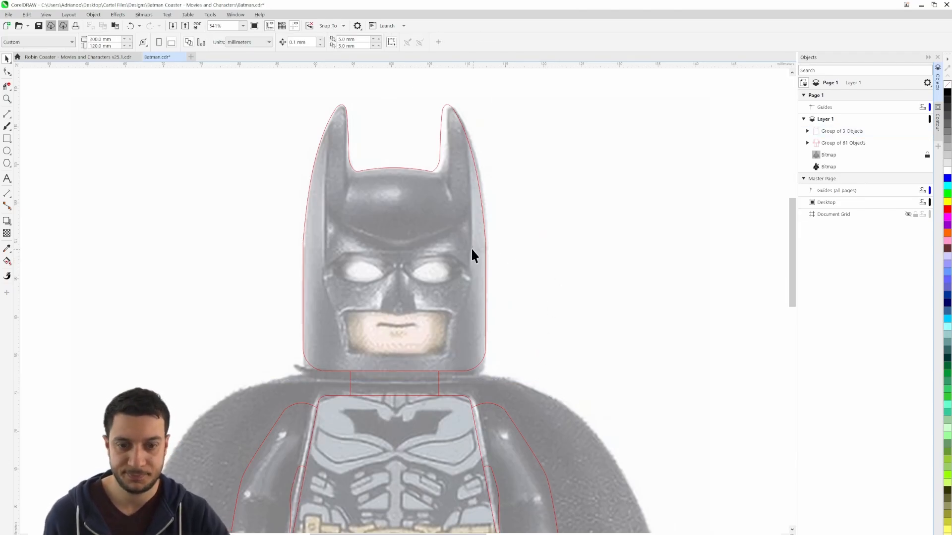
Draw a slightly slanted straight line about 3.7 mm tall along the mouth opening's left edge with the 3-Point Curve tool
{"action": "left_click_drag", "start_coordinate": [471, 248], "coordinate": [565, 229]}
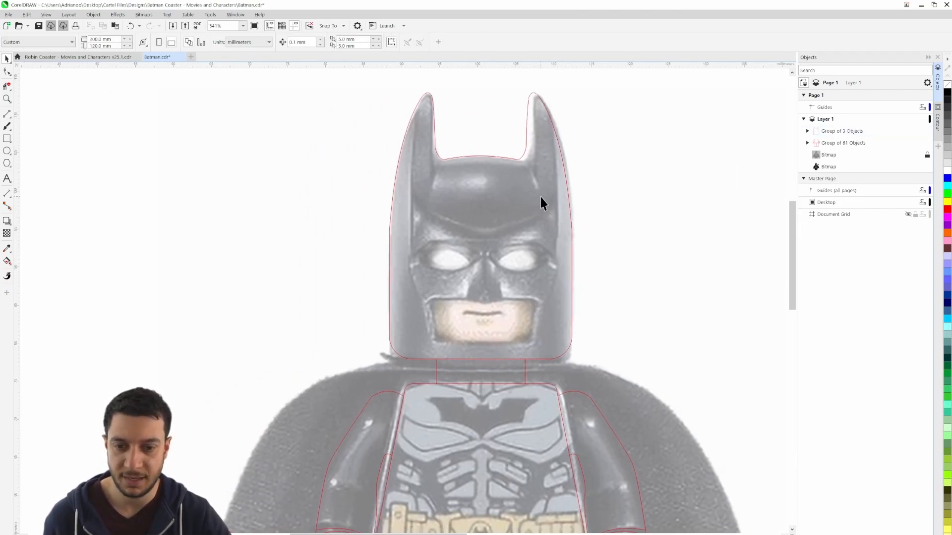
{"action": "scroll", "coordinate": [528, 173], "scroll_direction": "down", "scroll_amount": 2}
{"action": "scroll", "coordinate": [528, 172], "scroll_direction": "up", "scroll_amount": 4}
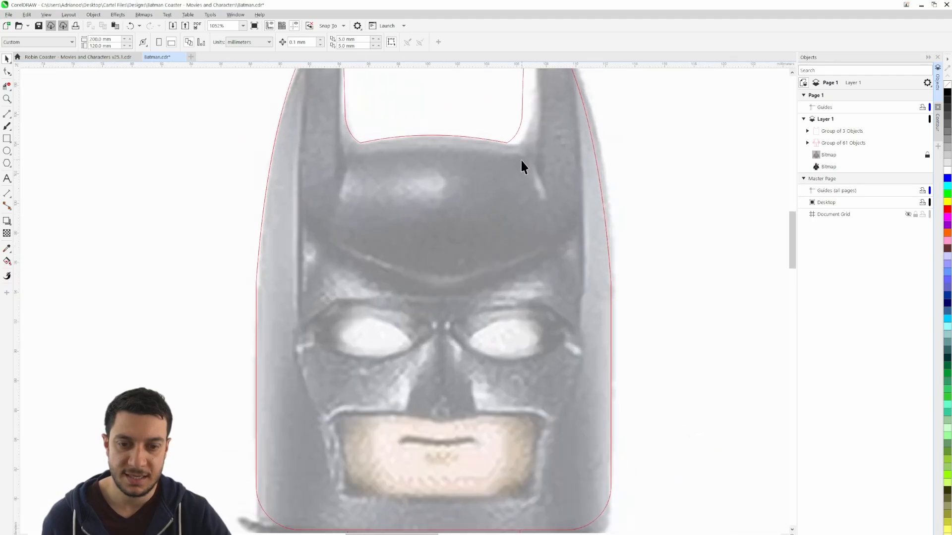
{"action": "scroll", "coordinate": [510, 148], "scroll_direction": "up", "scroll_amount": 1}
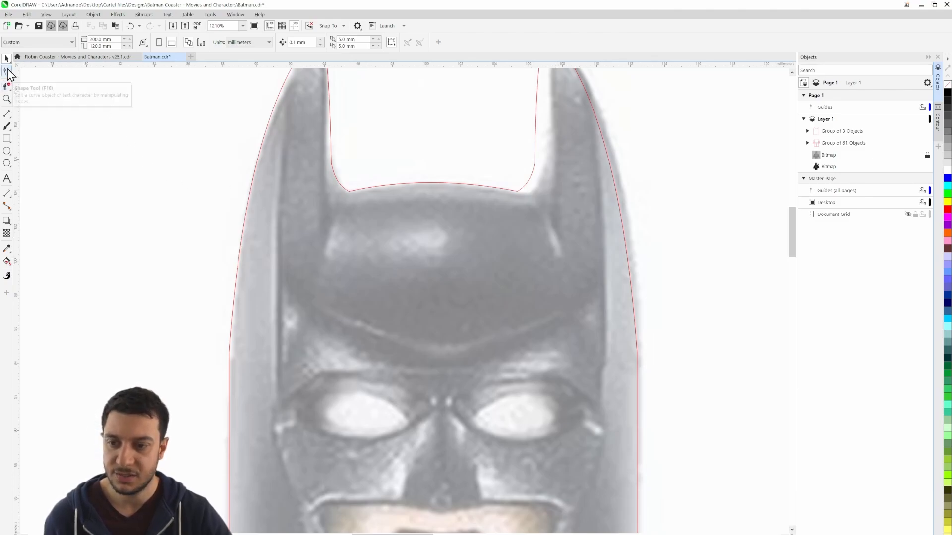
{"action": "left_click", "coordinate": [8, 115]}
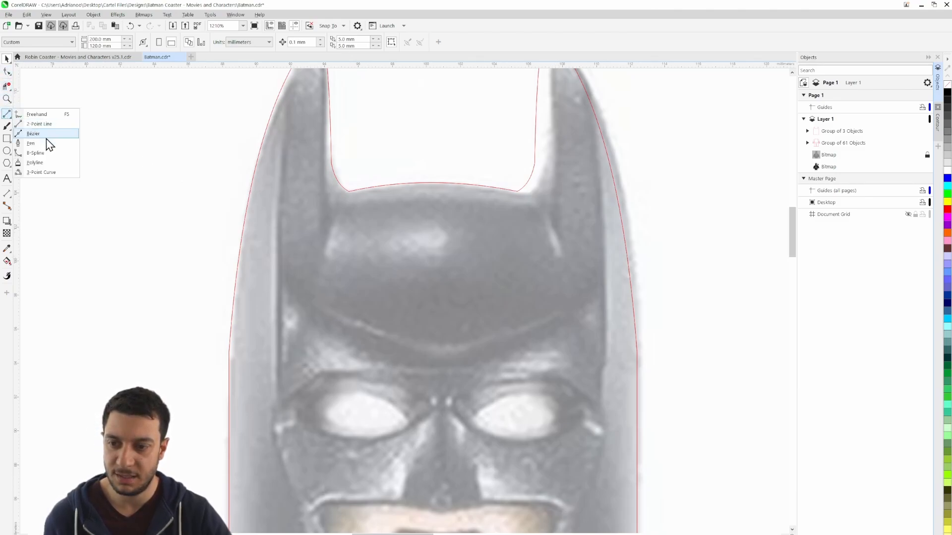
{"action": "left_click", "coordinate": [56, 175]}
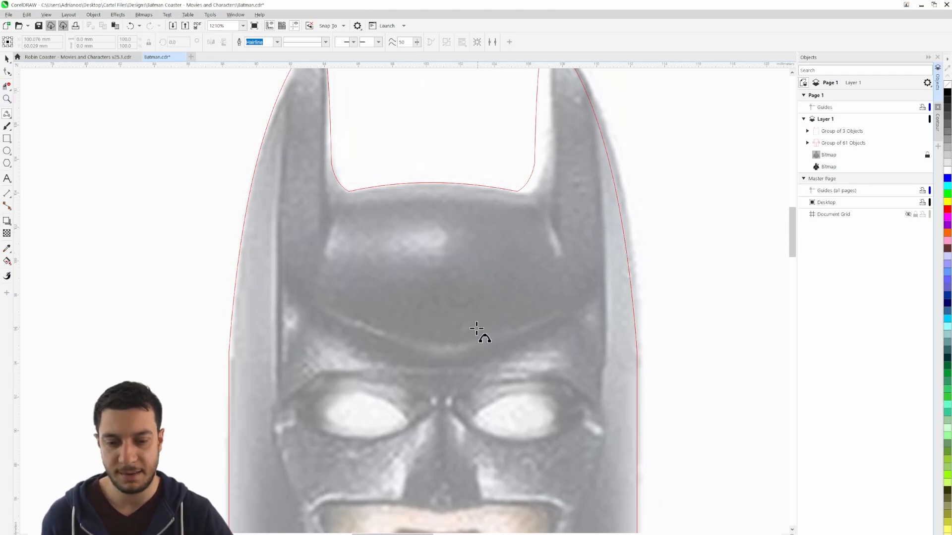
{"action": "left_click_drag", "start_coordinate": [481, 399], "coordinate": [502, 204]}
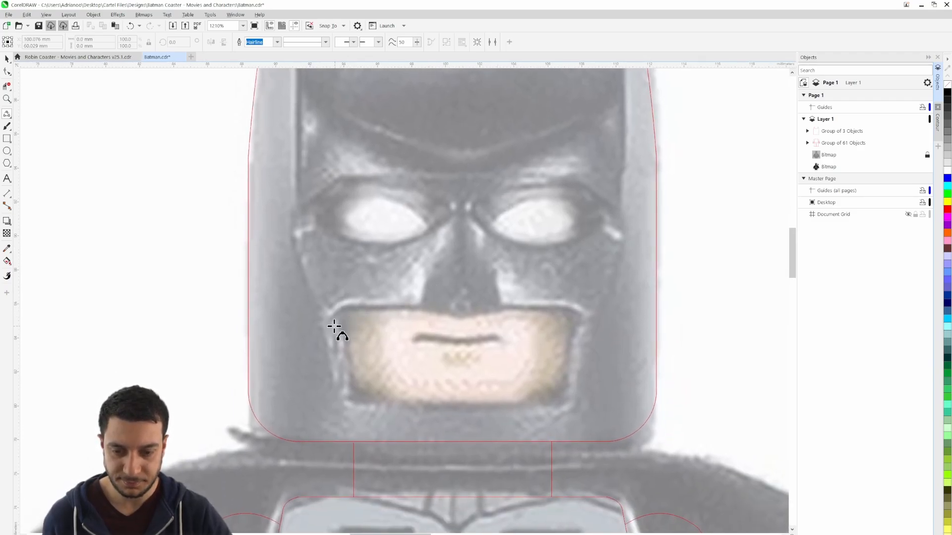
{"action": "scroll", "coordinate": [333, 326], "scroll_direction": "up", "scroll_amount": 2}
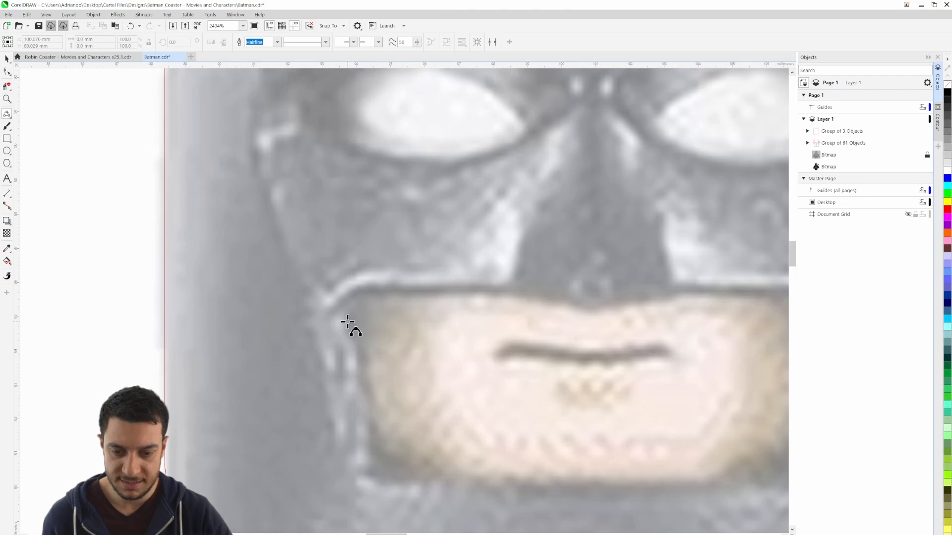
{"action": "left_click", "coordinate": [347, 322]}
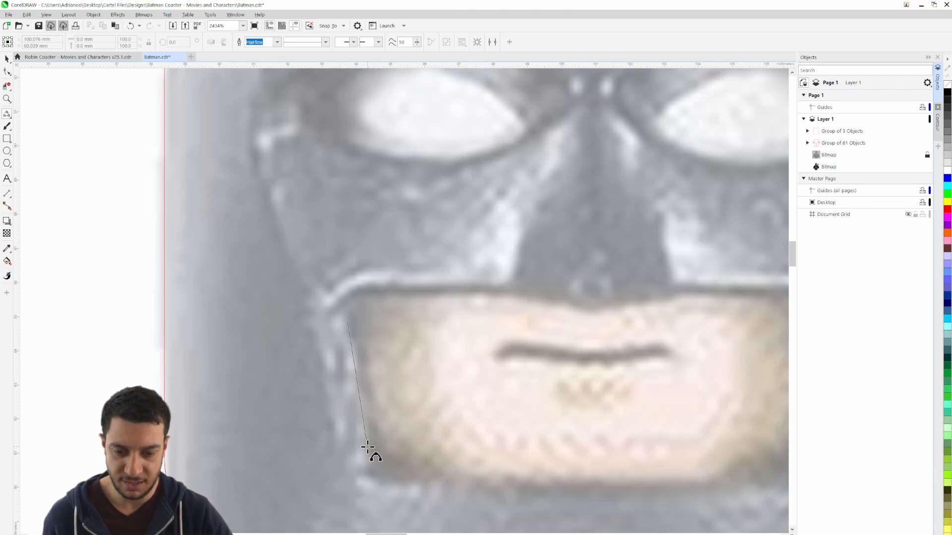
{"action": "left_click", "coordinate": [368, 448]}
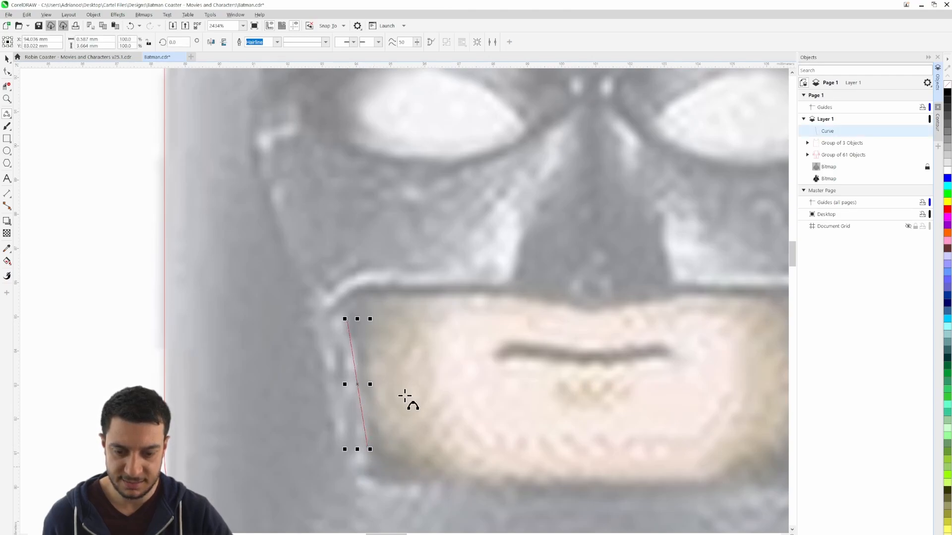
{"action": "left_click", "coordinate": [348, 320]}
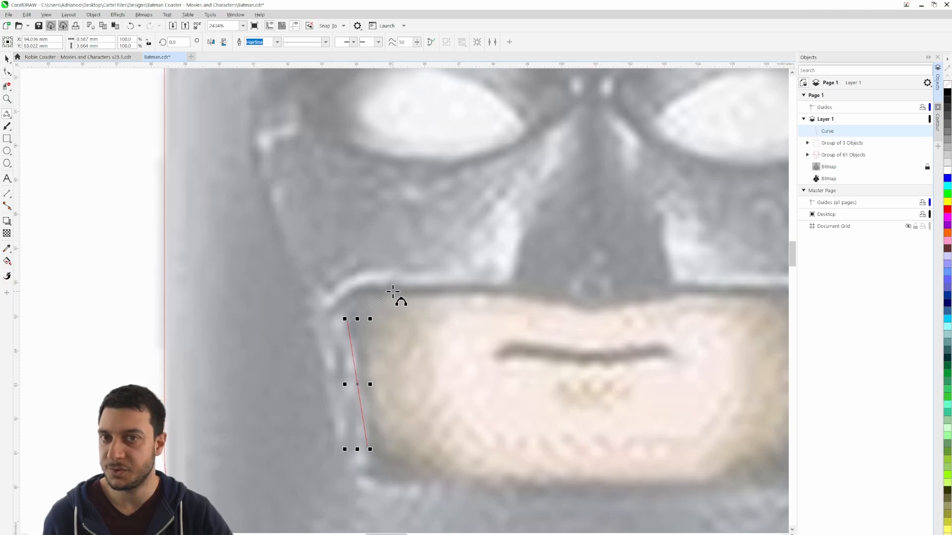
Round the upper-left and lower-left corners of the mouth opening by adding a 3-point curve at each end of the side line
{"action": "left_click_drag", "start_coordinate": [393, 291], "coordinate": [360, 300]}
{"action": "left_click", "coordinate": [360, 301]}
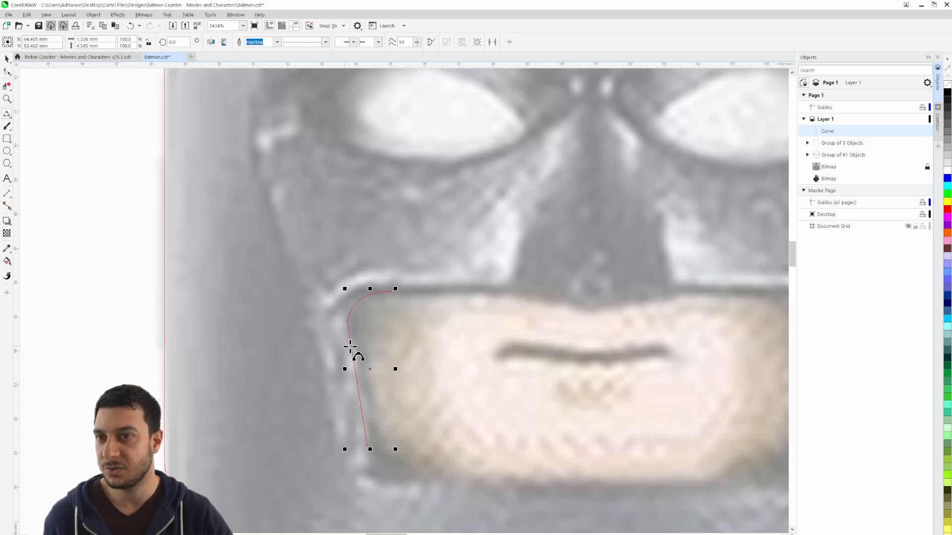
{"action": "left_click_drag", "start_coordinate": [529, 376], "coordinate": [439, 176]}
{"action": "left_click", "coordinate": [276, 250]}
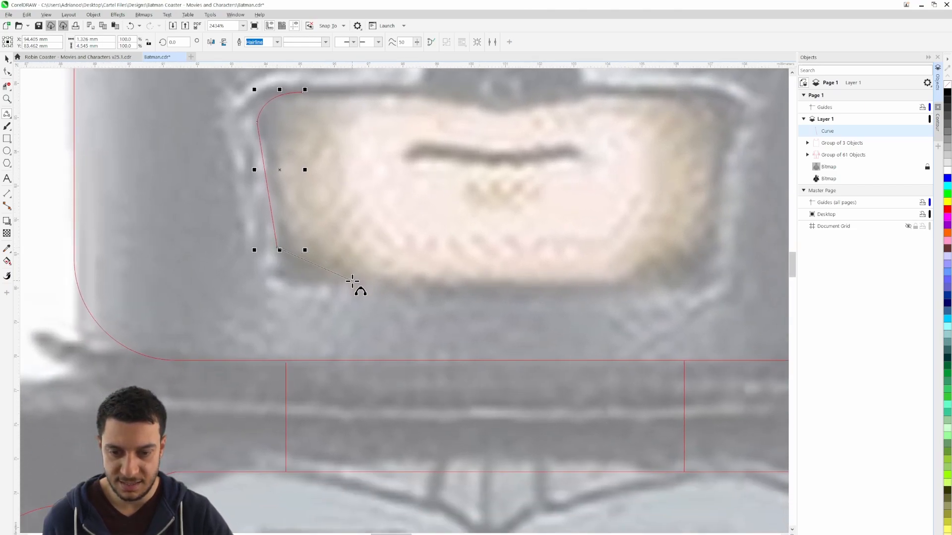
{"action": "left_click_drag", "start_coordinate": [352, 280], "coordinate": [295, 269]}
{"action": "left_click", "coordinate": [295, 270]}
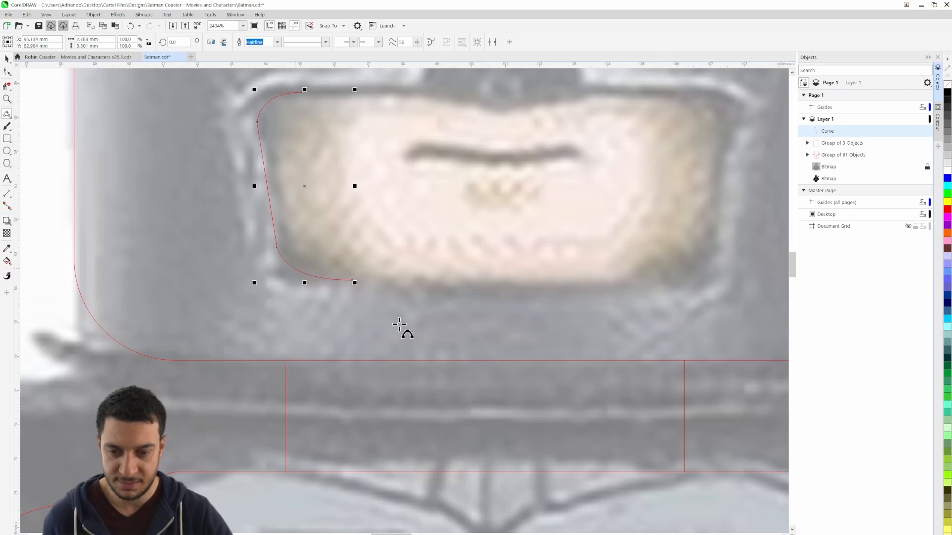
Add a nearly horizontal bottom edge toward the mouth opening's lower-right corner and a straight upper edge from the rounded corner to the nose
{"action": "left_click_drag", "start_coordinate": [353, 280], "coordinate": [583, 283]}
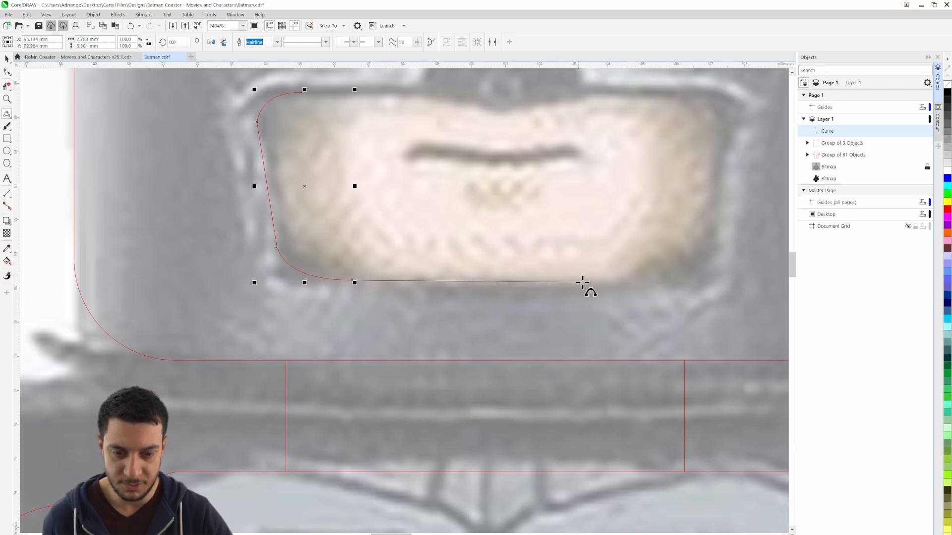
{"action": "left_click", "coordinate": [622, 283]}
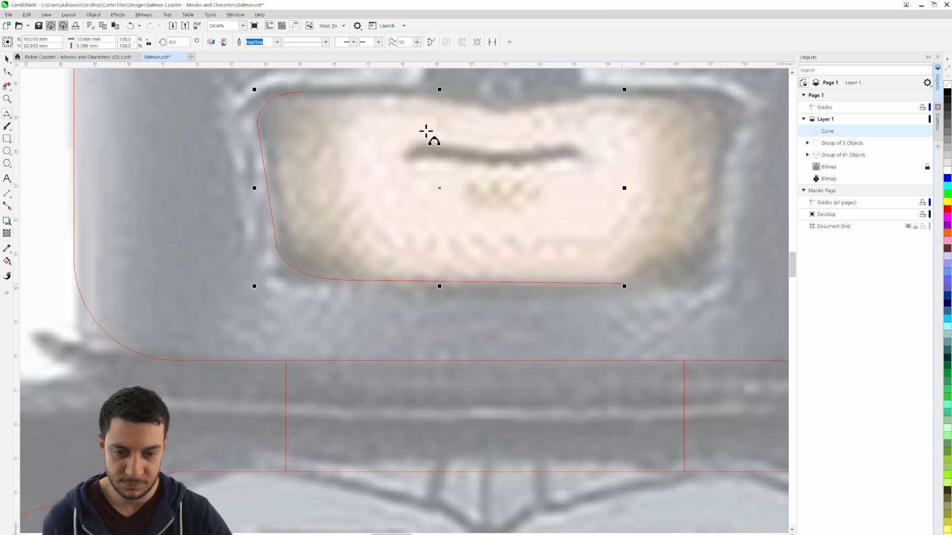
{"action": "left_click_drag", "start_coordinate": [425, 139], "coordinate": [386, 296]}
{"action": "left_click", "coordinate": [262, 254]}
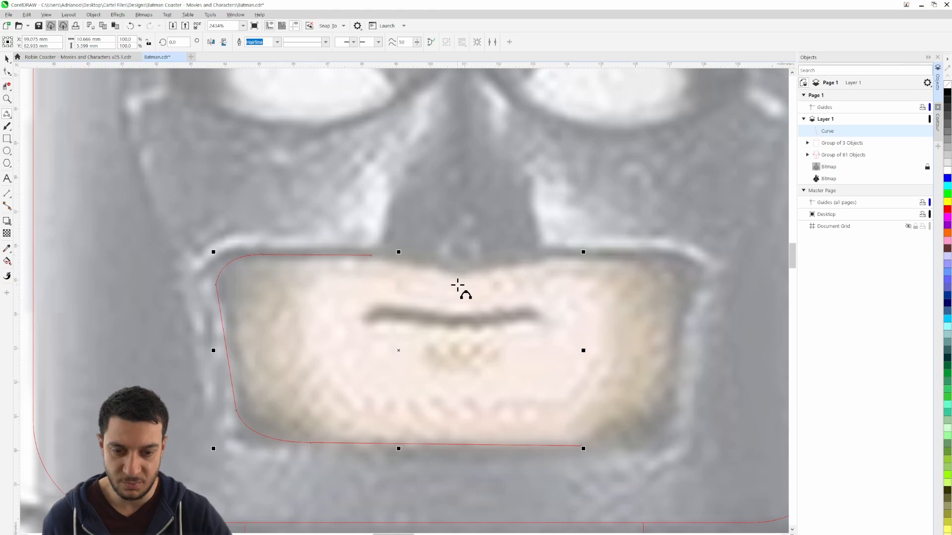
Try to trace the V-shaped notch under the nose with straight segments from the upper edge's end
{"action": "left_click", "coordinate": [373, 255]}
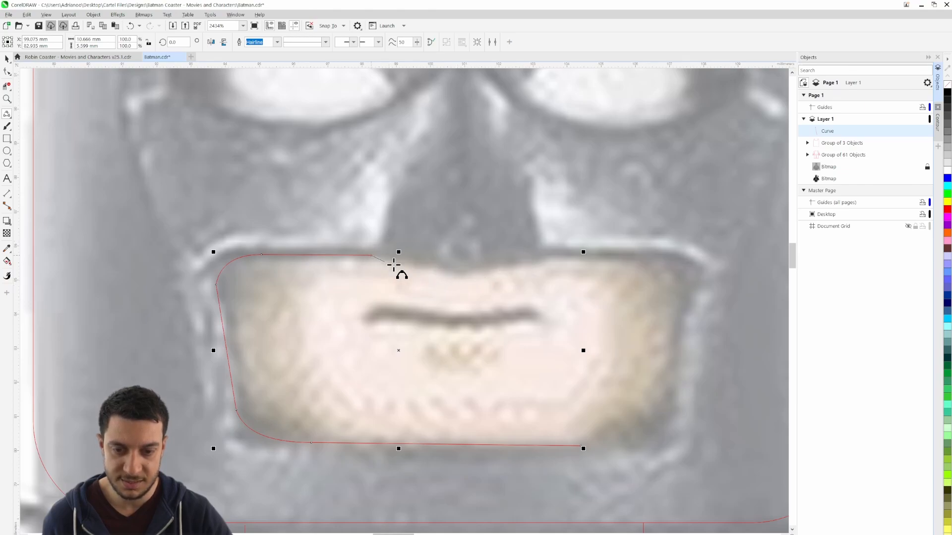
{"action": "left_click", "coordinate": [449, 273]}
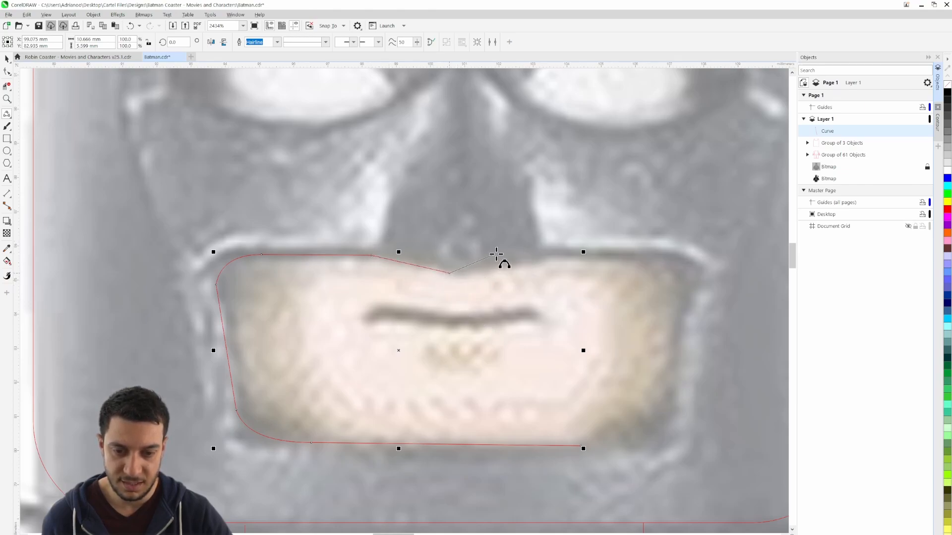
{"action": "double_click", "coordinate": [534, 259]}
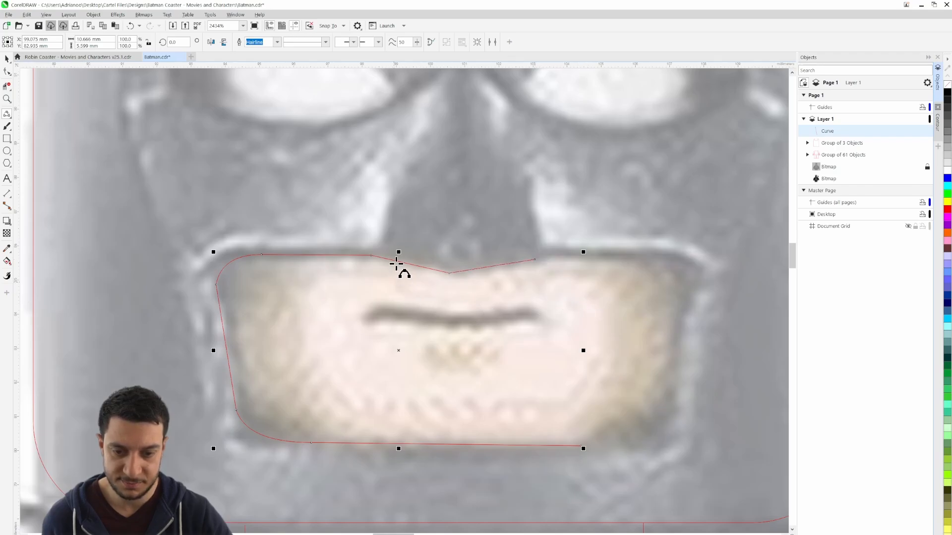
Extend the upper edge's end node slightly toward the nose and draw the V-shaped notch from it with the 2-Point Line tool
{"action": "scroll", "coordinate": [485, 308], "scroll_direction": "up", "scroll_amount": 2}
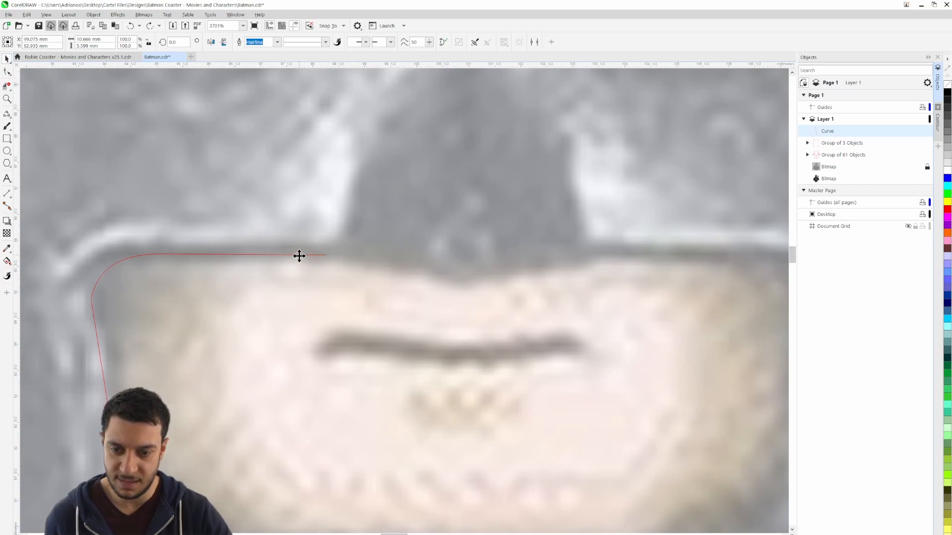
{"action": "key", "text": "F10"}
{"action": "left_click_drag", "start_coordinate": [326, 255], "coordinate": [353, 256]}
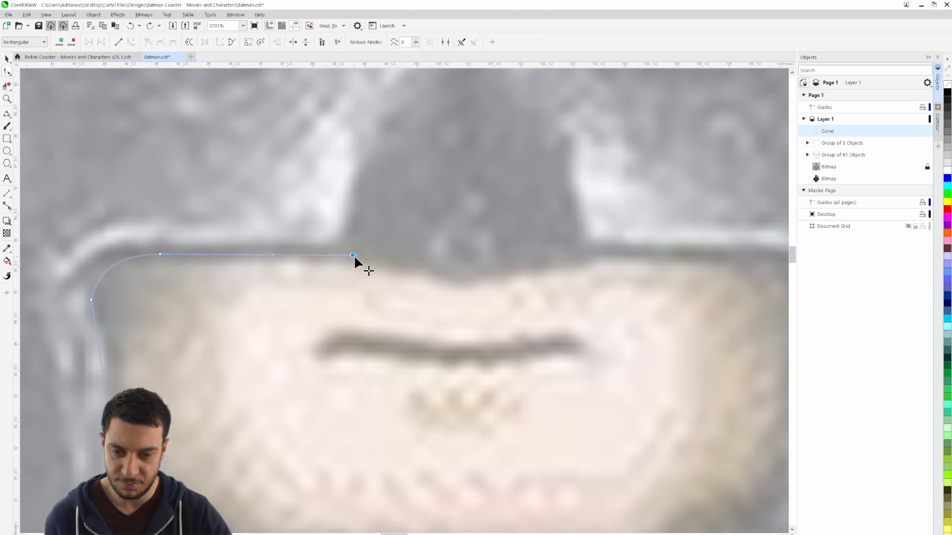
{"action": "left_click", "coordinate": [7, 114]}
{"action": "left_click", "coordinate": [34, 124]}
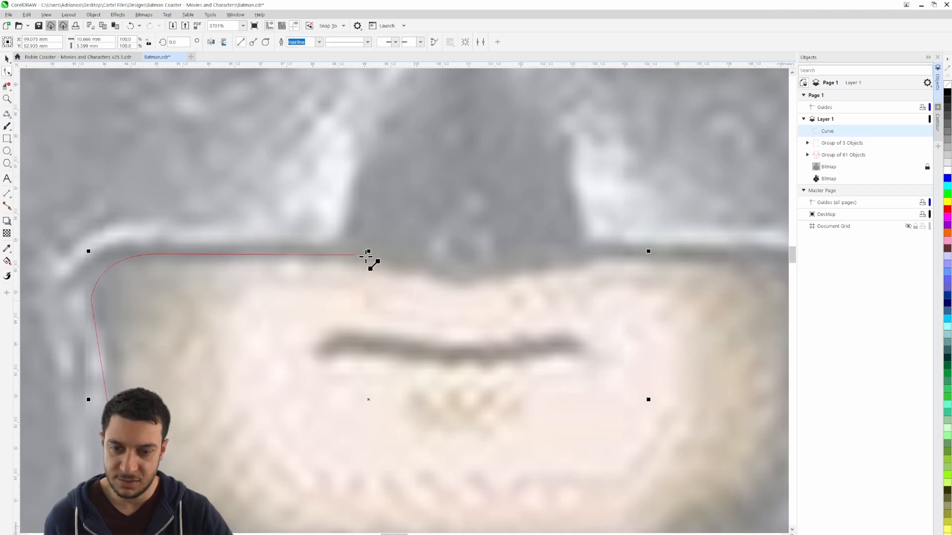
{"action": "left_click_drag", "start_coordinate": [355, 255], "coordinate": [573, 257]}
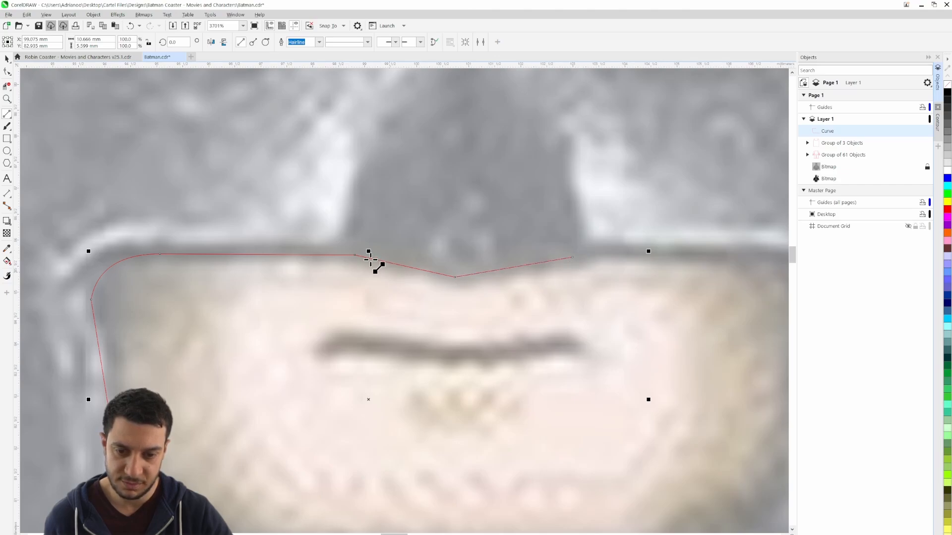
Draw a horizontal construction line about 5.2 mm long from the notch's left start point past its right end
{"action": "left_click_drag", "start_coordinate": [355, 255], "coordinate": [627, 255]}
{"action": "key", "text": "space"}
{"action": "scroll", "coordinate": [559, 254], "scroll_direction": "up", "scroll_amount": 4}
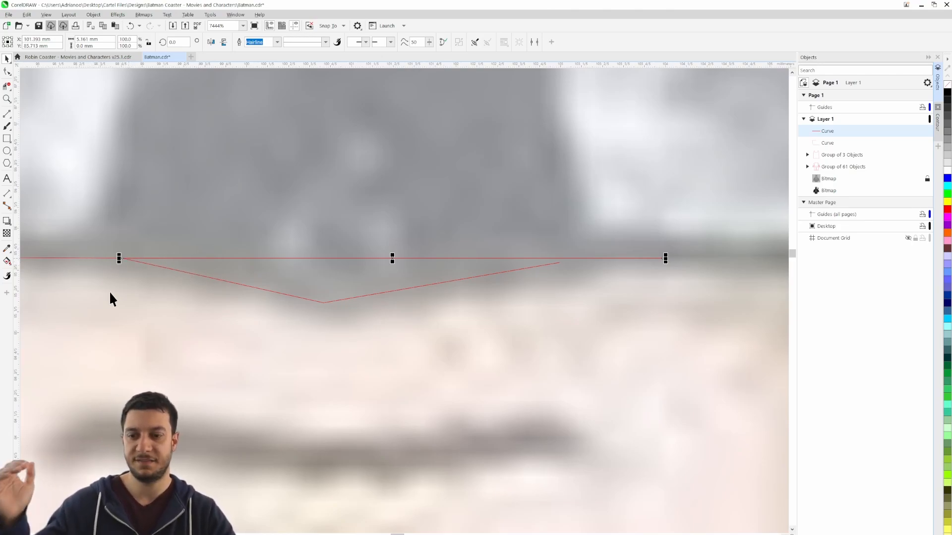
{"action": "left_click_drag", "start_coordinate": [111, 298], "coordinate": [366, 319]}
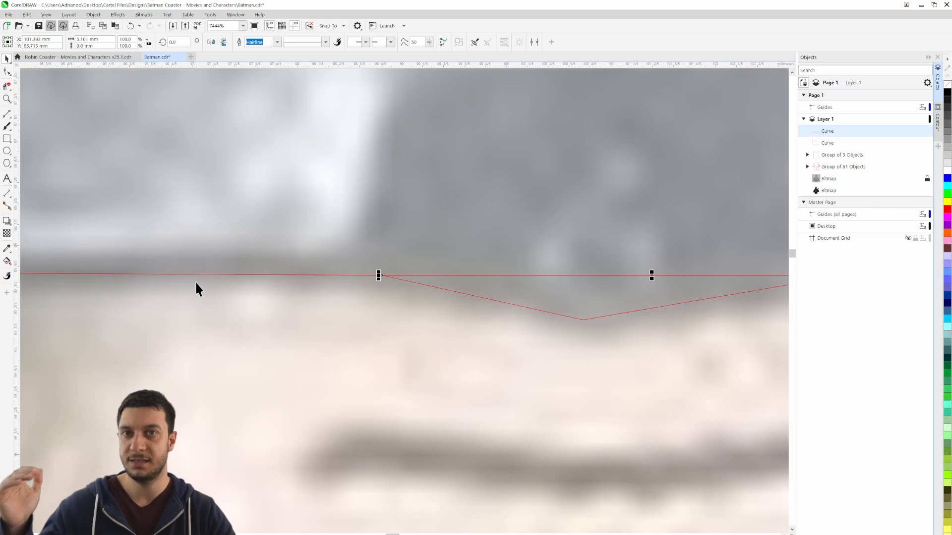
{"action": "left_click_drag", "start_coordinate": [611, 306], "coordinate": [323, 315]}
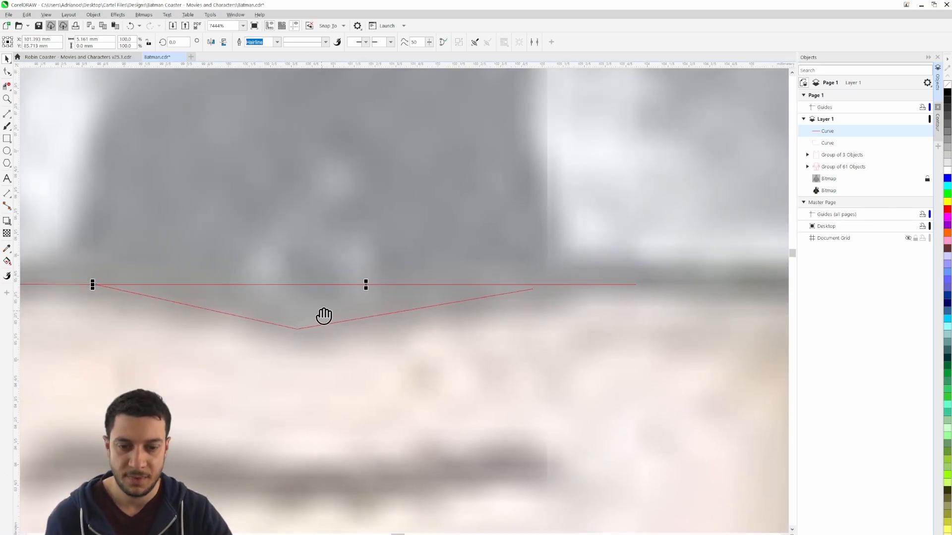
Move the notch's right end node up onto the horizontal construction line and delete that line
{"action": "left_click", "coordinate": [358, 316]}
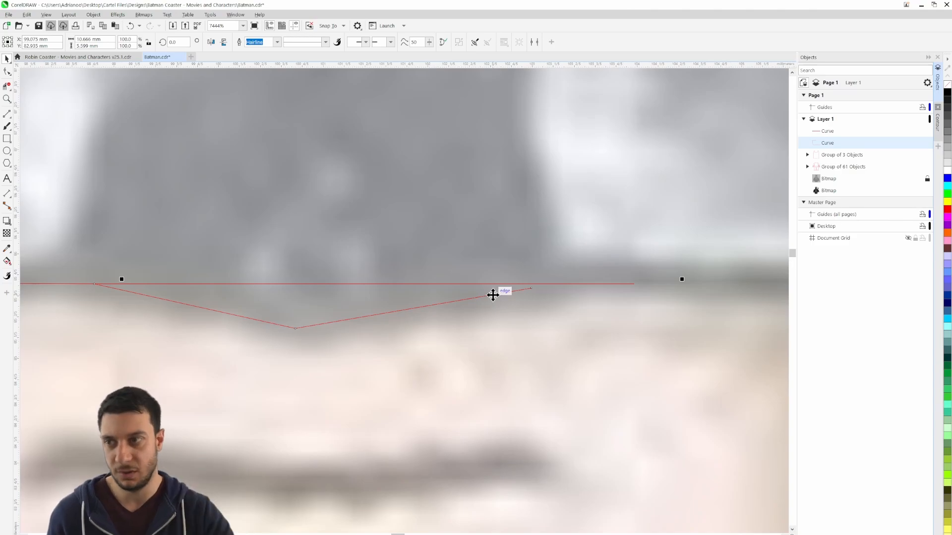
{"action": "key", "text": "F10"}
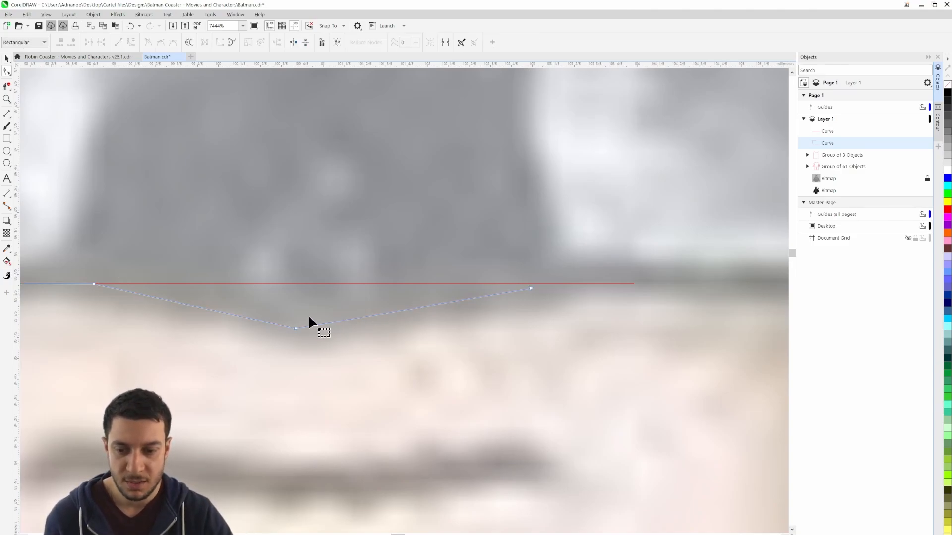
{"action": "mouse_move", "coordinate": [530, 287]}
{"action": "left_mouse_down"}
{"action": "mouse_move", "coordinate": [533, 304]}
{"action": "mouse_move", "coordinate": [535, 285]}
{"action": "left_mouse_up"}
{"action": "left_click", "coordinate": [7, 59]}
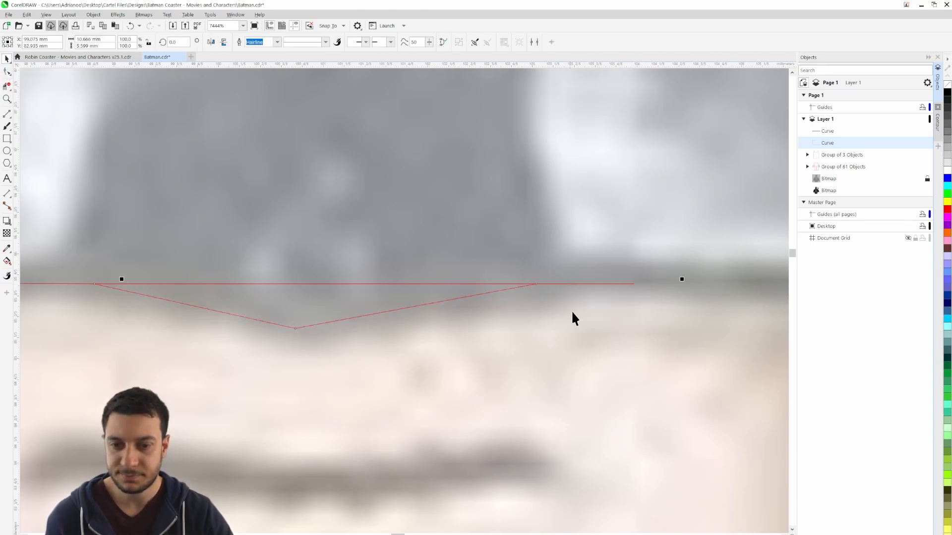
{"action": "left_click", "coordinate": [570, 284]}
{"action": "key", "text": "Delete"}
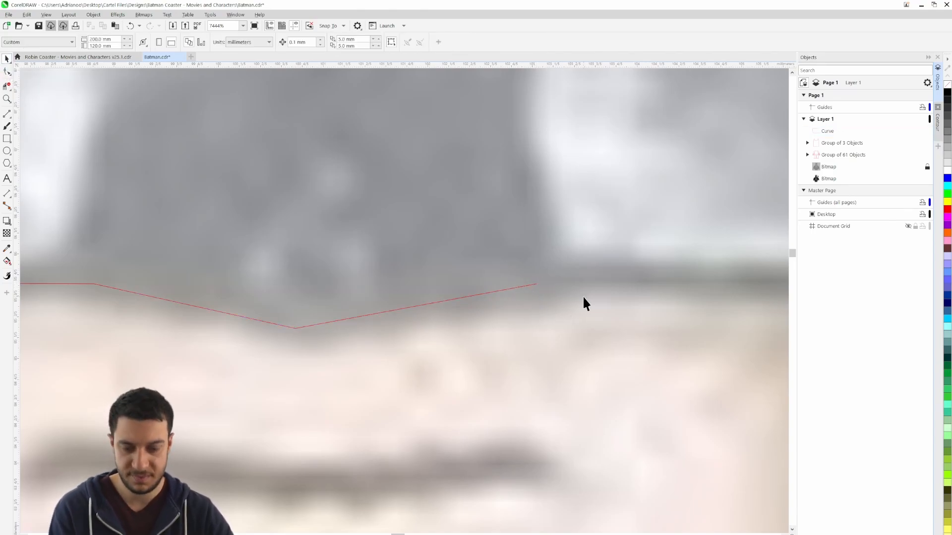
Hide the locked reference bitmap so only the traced outlines are shown
{"action": "scroll", "coordinate": [583, 302], "scroll_direction": "down", "scroll_amount": 3}
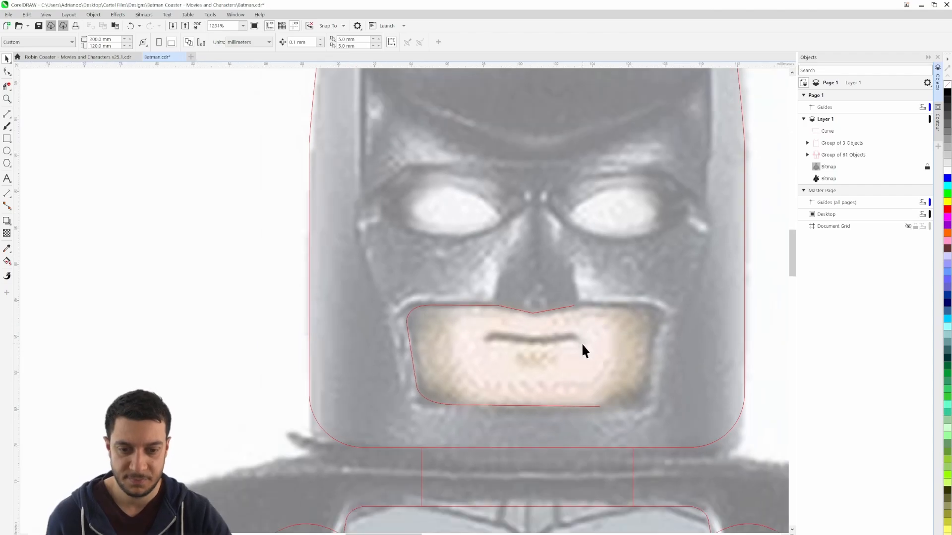
{"action": "scroll", "coordinate": [581, 343], "scroll_direction": "down", "scroll_amount": 1}
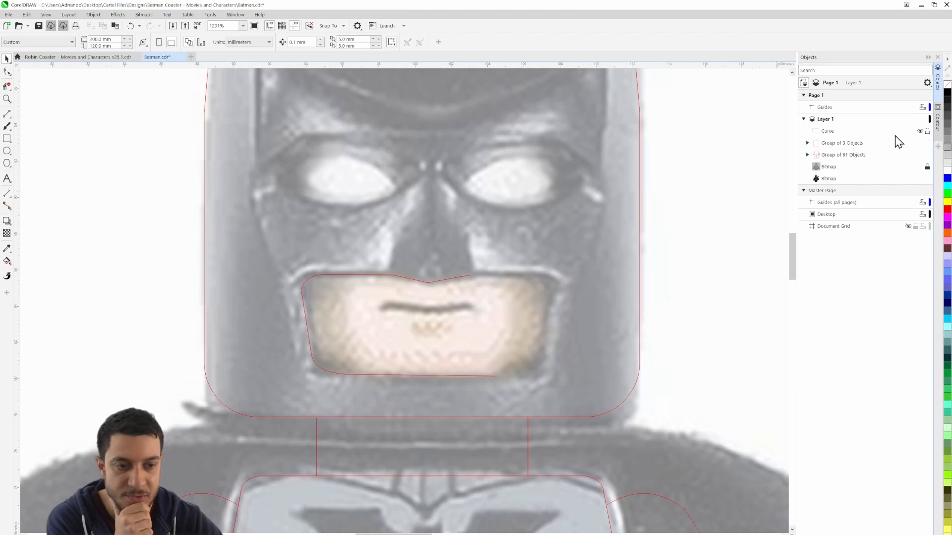
{"action": "left_click", "coordinate": [920, 167]}
{"action": "scroll", "coordinate": [637, 334], "scroll_direction": "down", "scroll_amount": 4}
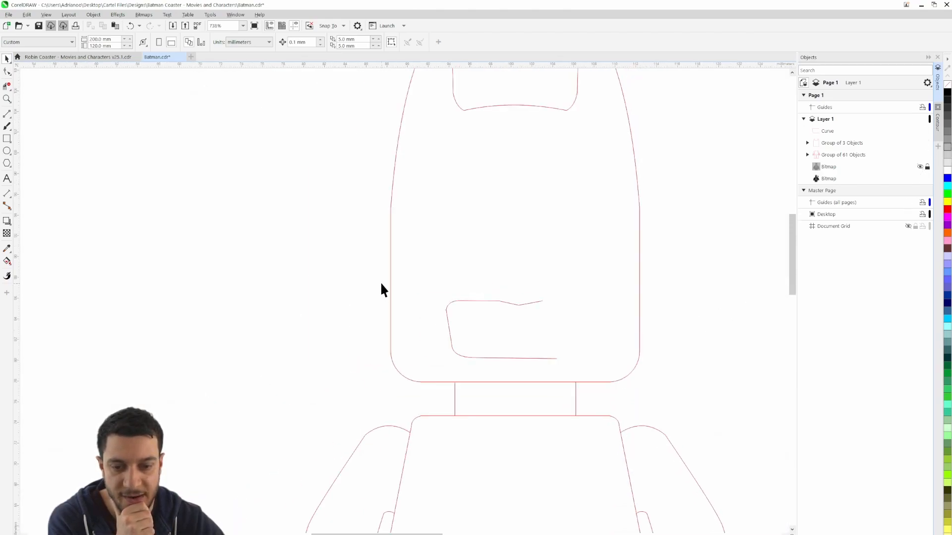
Duplicate the half mouth-opening curve in place and mirror the copy horizontally
{"action": "left_click_drag", "start_coordinate": [600, 376], "coordinate": [601, 377]}
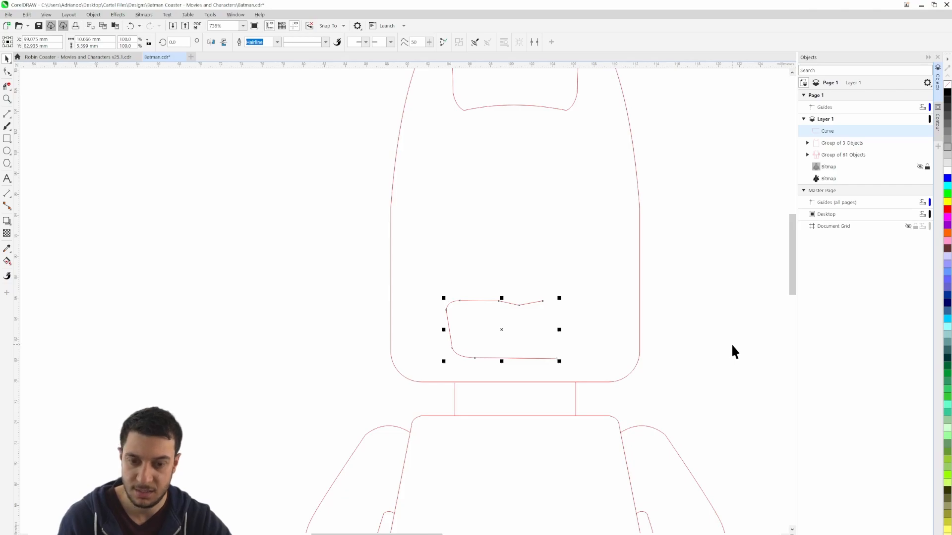
{"action": "key", "text": "ctrl+v"}
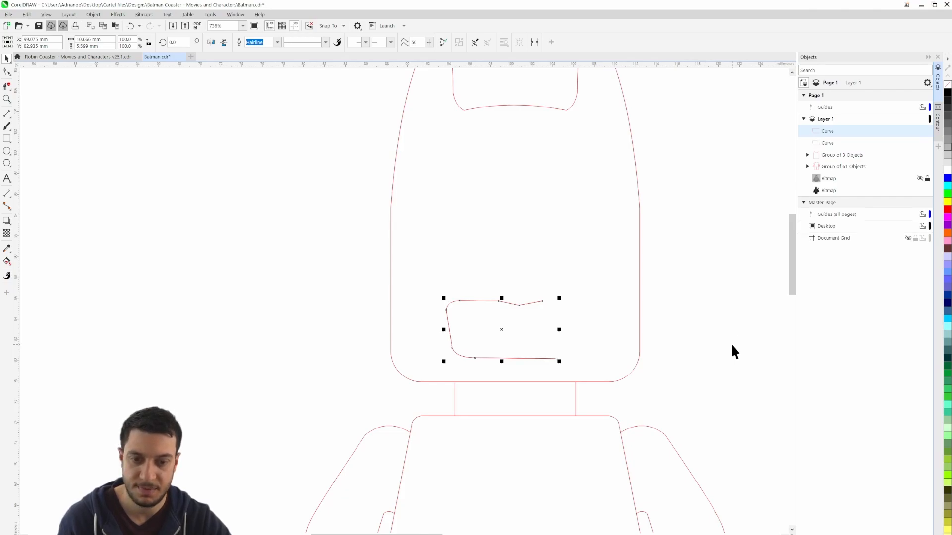
{"action": "left_click", "coordinate": [214, 46]}
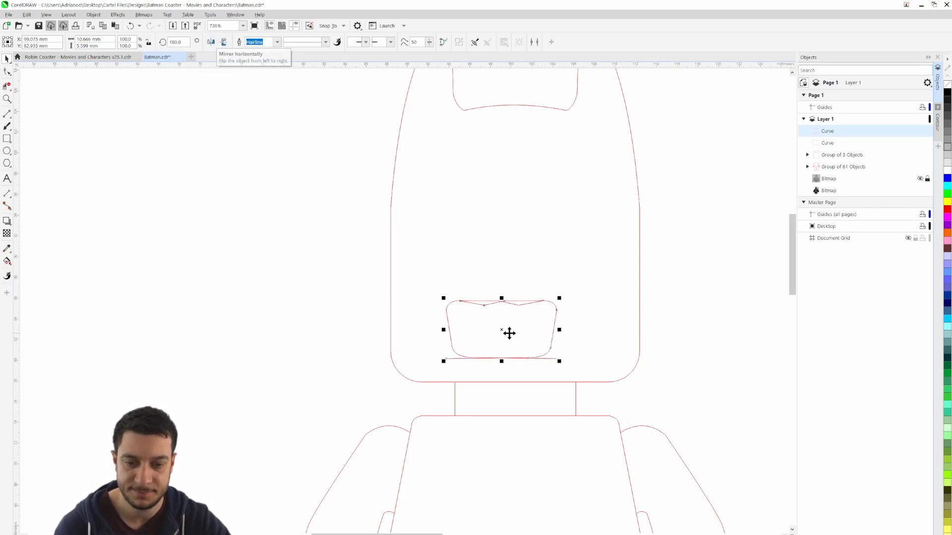
Move the mirrored mouth curve so its notch vertex snaps onto the original curve's notch vertex
{"action": "left_click_drag", "start_coordinate": [505, 330], "coordinate": [681, 327]}
{"action": "scroll", "coordinate": [623, 321], "scroll_direction": "up", "scroll_amount": 2}
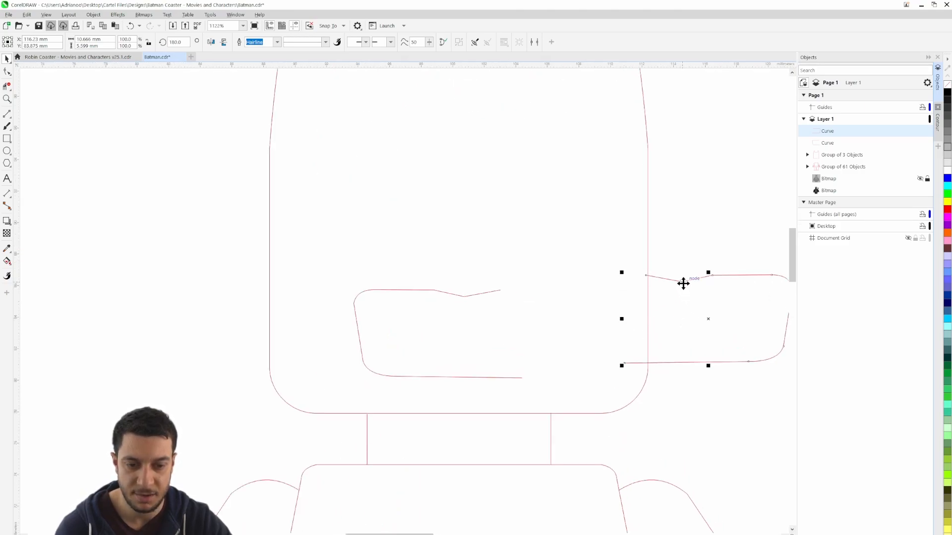
{"action": "left_click_drag", "start_coordinate": [682, 282], "coordinate": [465, 297]}
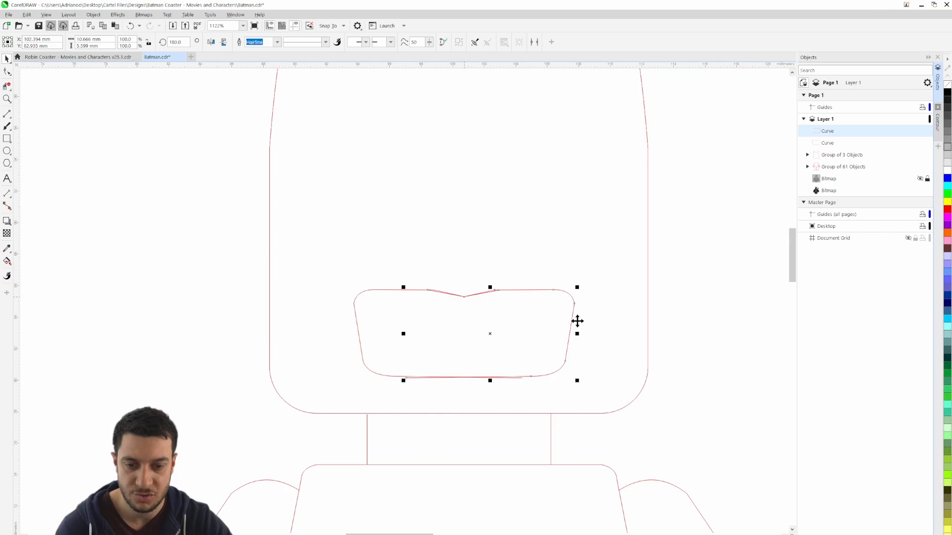
{"action": "left_click", "coordinate": [699, 320]}
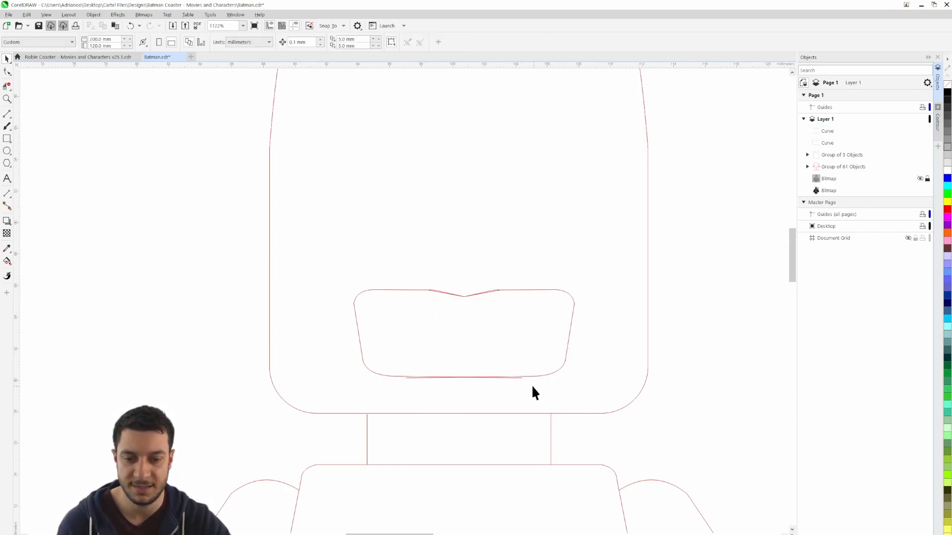
Remove the overlapping line end left of the crossing on the mouth opening's bottom edge with the Virtual Segment Delete tool
{"action": "left_click", "coordinate": [7, 85]}
{"action": "scroll", "coordinate": [465, 380], "scroll_direction": "up", "scroll_amount": 5}
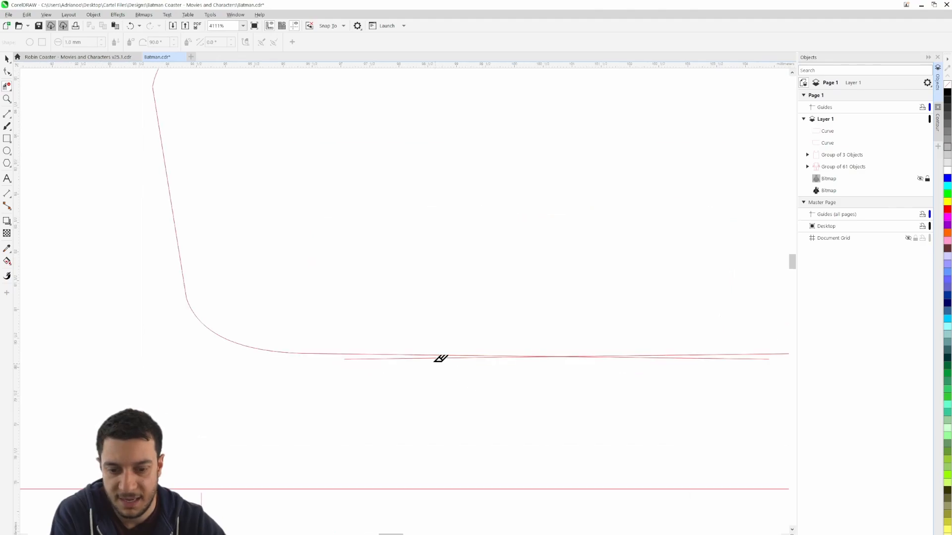
{"action": "left_click", "coordinate": [418, 358]}
{"action": "left_click_drag", "start_coordinate": [688, 376], "coordinate": [473, 372]}
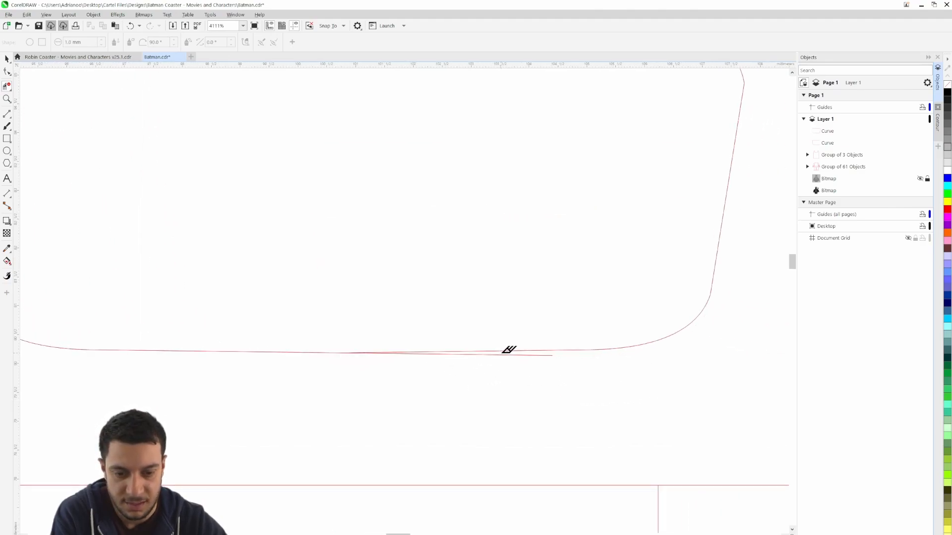
Delete the outer duplicate segments of the nose notch and the remaining bottom-edge overhang to clean up the mouth outline
{"action": "scroll", "coordinate": [451, 377], "scroll_direction": "up", "scroll_amount": 4}
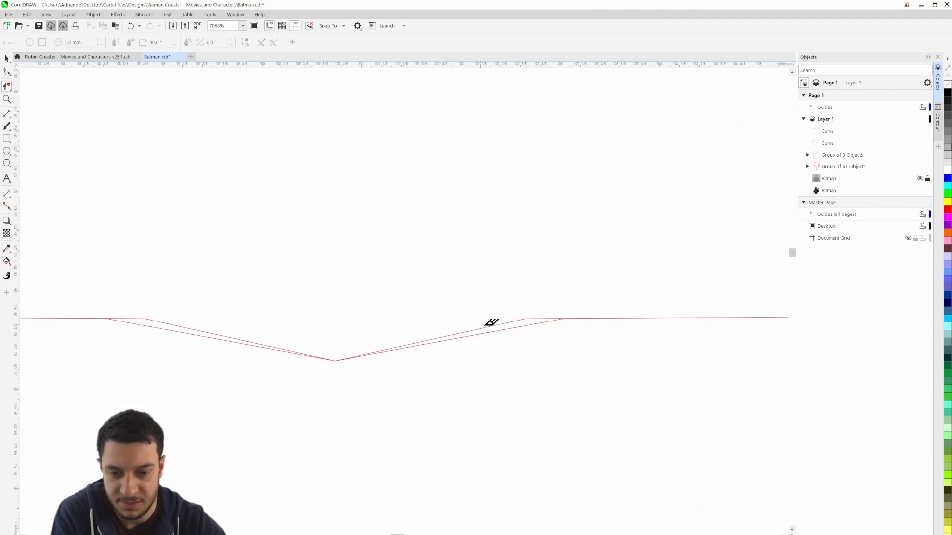
{"action": "scroll", "coordinate": [496, 326], "scroll_direction": "down", "scroll_amount": 2}
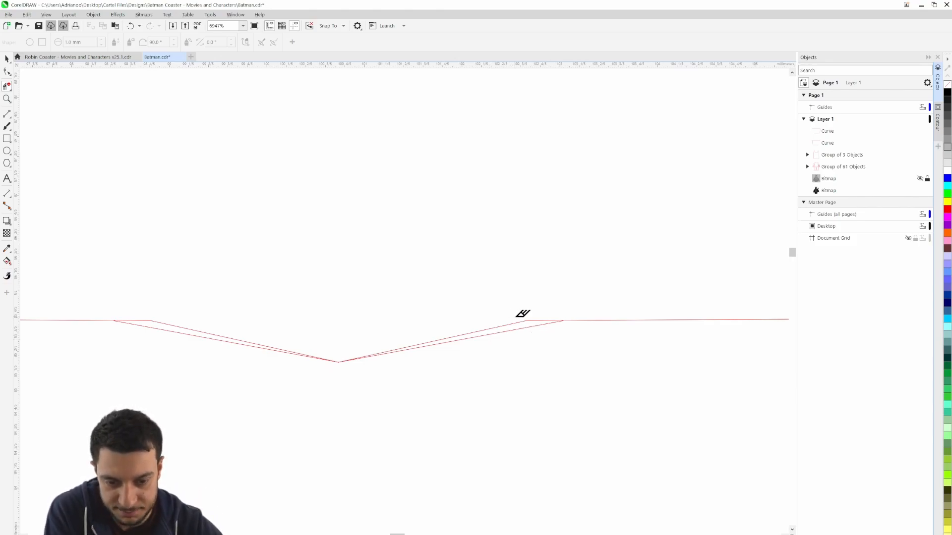
{"action": "left_click", "coordinate": [533, 326]}
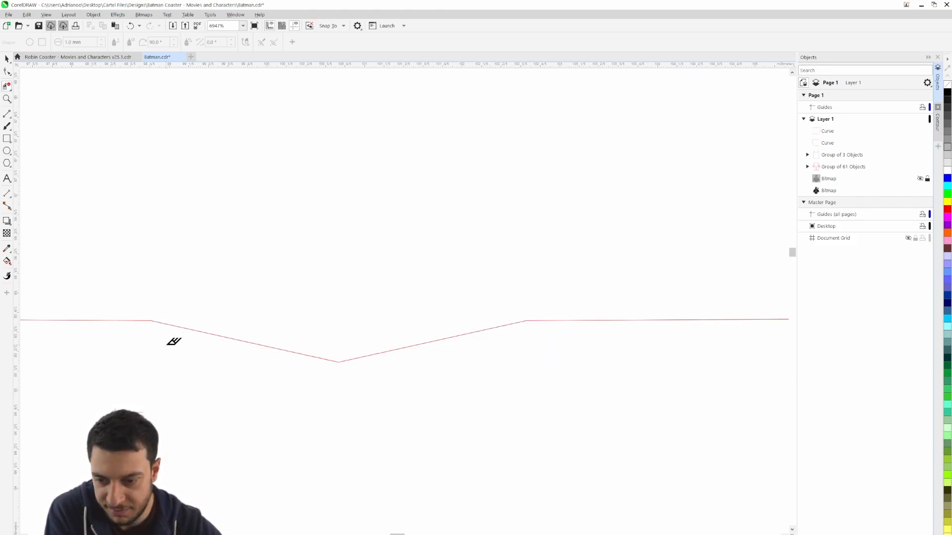
{"action": "scroll", "coordinate": [174, 340], "scroll_direction": "down", "scroll_amount": 8}
{"action": "scroll", "coordinate": [228, 398], "scroll_direction": "down", "scroll_amount": 1}
{"action": "left_click_drag", "start_coordinate": [229, 398], "coordinate": [404, 340]}
{"action": "left_click", "coordinate": [7, 60]}
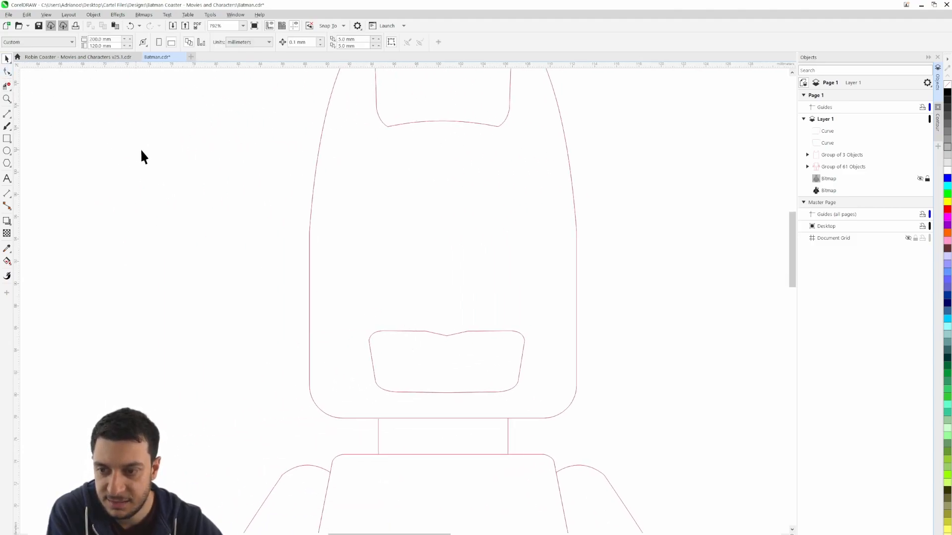
Show the hidden locked reference bitmap again behind the traced mask outlines
{"action": "left_click", "coordinate": [920, 179]}
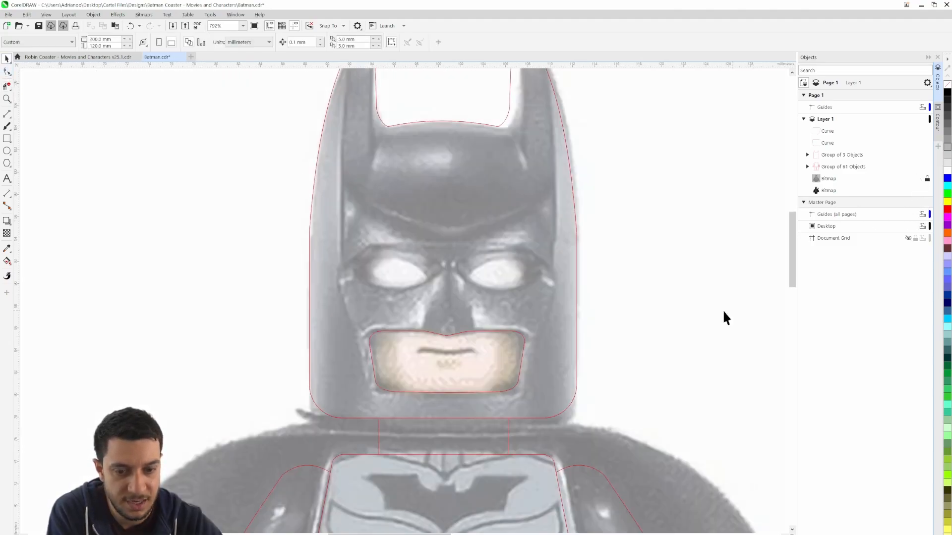
{"action": "scroll", "coordinate": [515, 371], "scroll_direction": "up", "scroll_amount": 3}
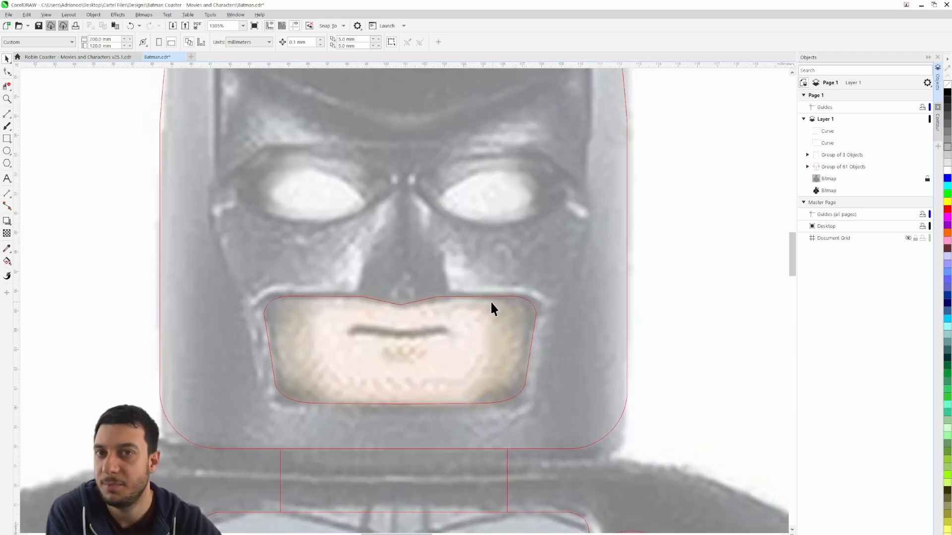
{"action": "scroll", "coordinate": [311, 345], "scroll_direction": "up", "scroll_amount": 2}
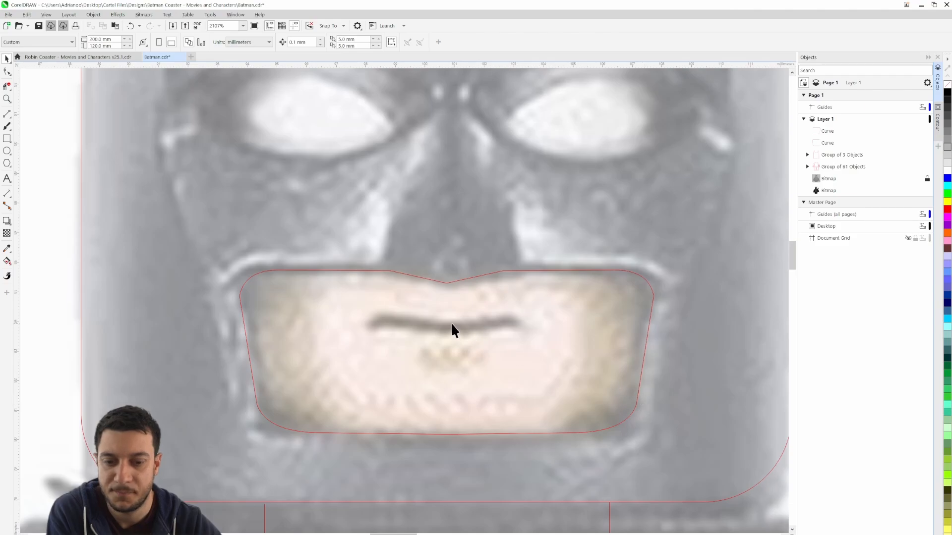
{"action": "left_click_drag", "start_coordinate": [438, 347], "coordinate": [469, 366]}
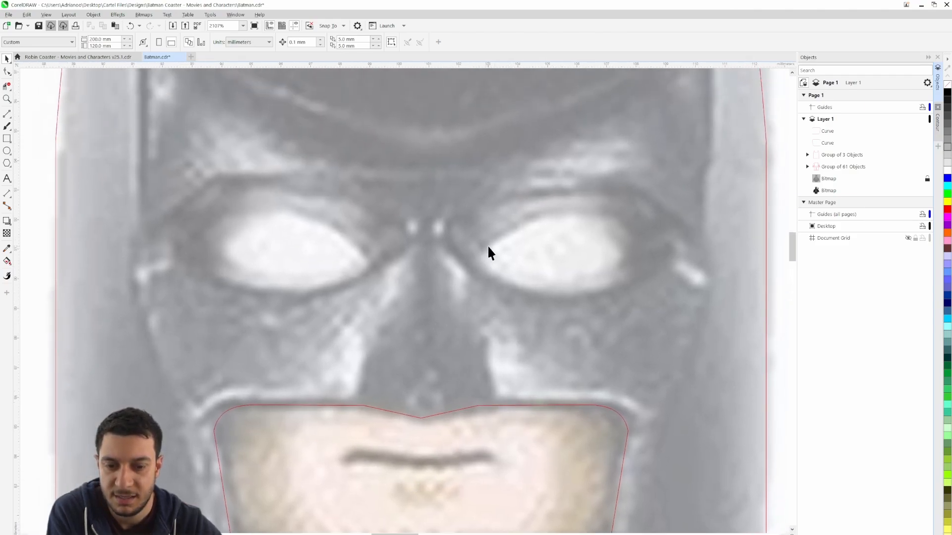
Trace the upper edge of the right-hand eye with the 3-Point Curve tool, about 5.7 mm wide and 1.5 mm high
{"action": "left_click", "coordinate": [8, 117]}
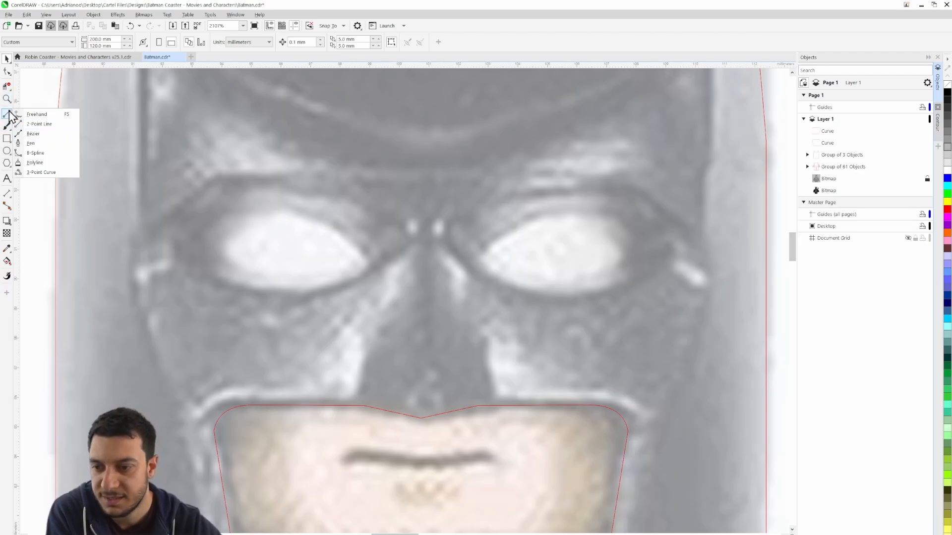
{"action": "left_click", "coordinate": [43, 172]}
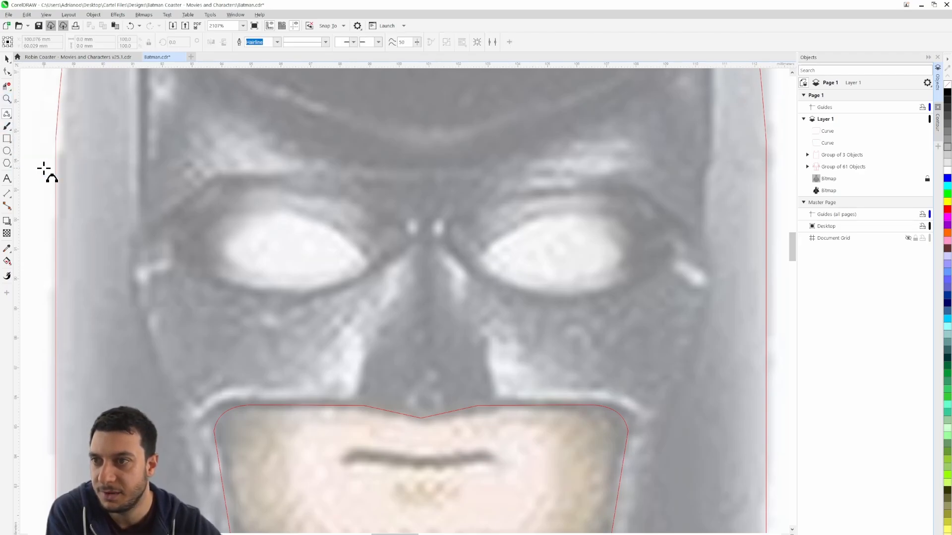
{"action": "scroll", "coordinate": [485, 239], "scroll_direction": "up", "scroll_amount": 1}
{"action": "scroll", "coordinate": [390, 293], "scroll_direction": "up", "scroll_amount": 2}
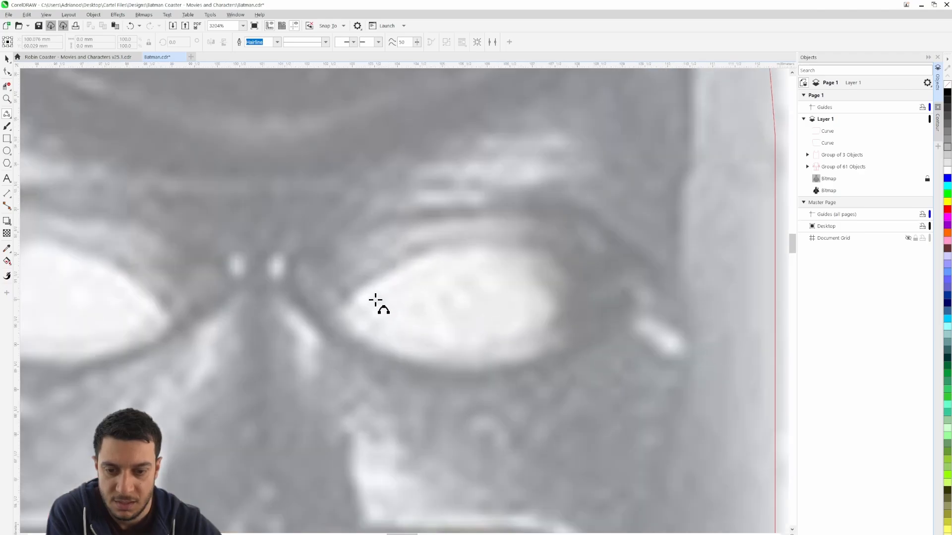
{"action": "left_click_drag", "start_coordinate": [336, 311], "coordinate": [594, 303]}
{"action": "left_click", "coordinate": [408, 260]}
{"action": "left_click", "coordinate": [570, 265]}
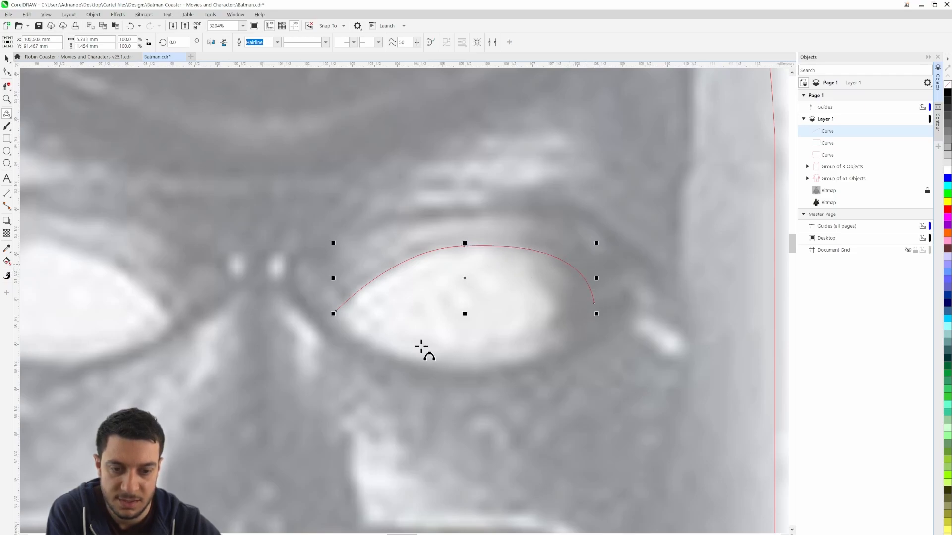
Close the right-hand eye outline with two connected 3-point curves along its lower edge, making the shape about 2.7 mm high
{"action": "left_click_drag", "start_coordinate": [333, 313], "coordinate": [457, 367]}
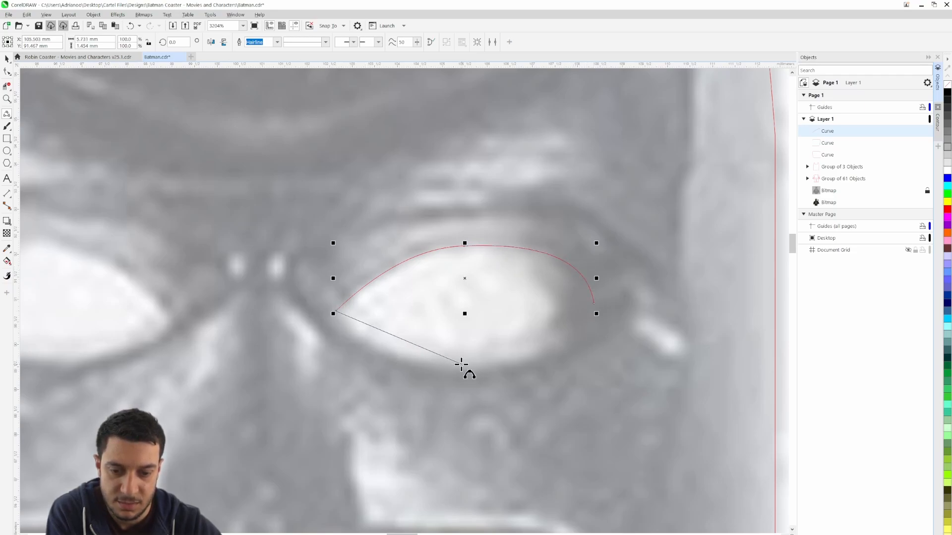
{"action": "left_click", "coordinate": [374, 347]}
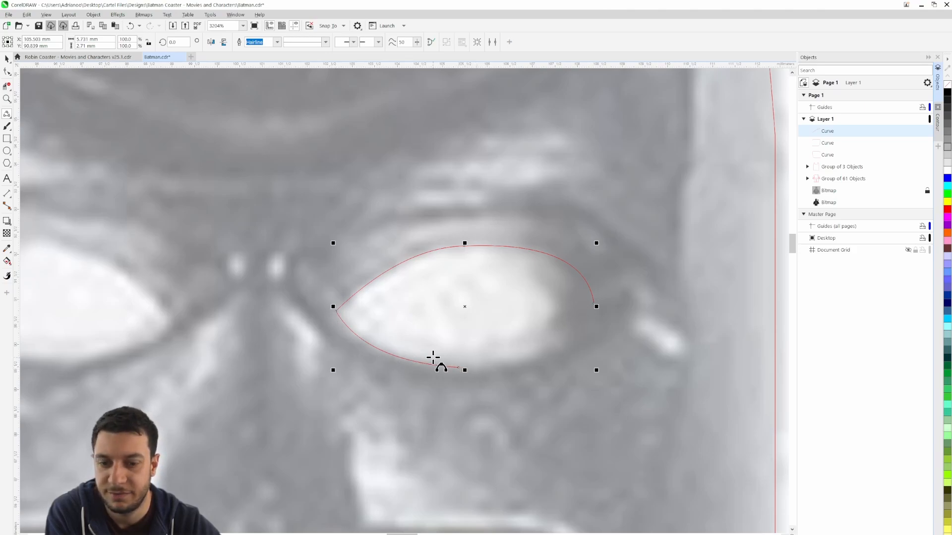
{"action": "left_click", "coordinate": [459, 369]}
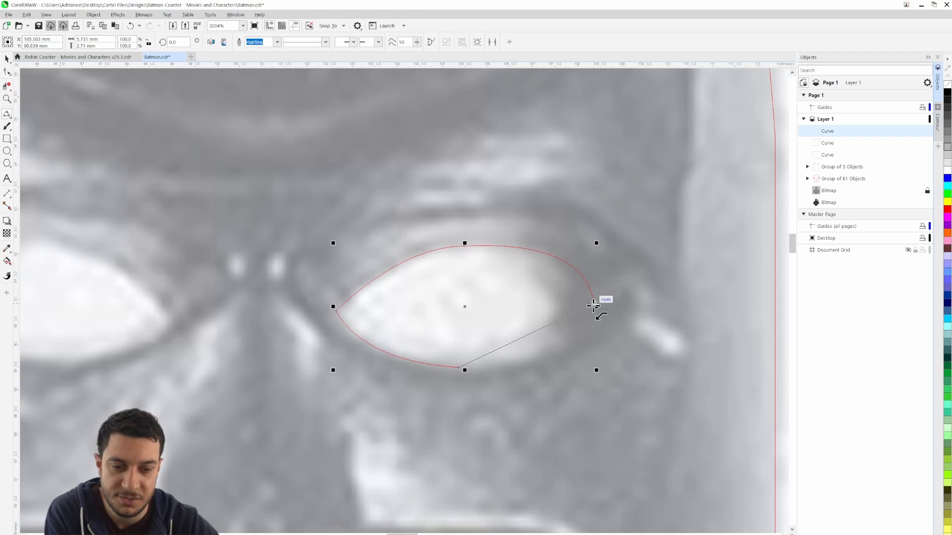
{"action": "left_click_drag", "start_coordinate": [596, 306], "coordinate": [479, 371]}
Try tracing the left-hand eye with a lower and an upper 3-point curve, and discard the trial outline
{"action": "left_click_drag", "start_coordinate": [254, 314], "coordinate": [542, 286]}
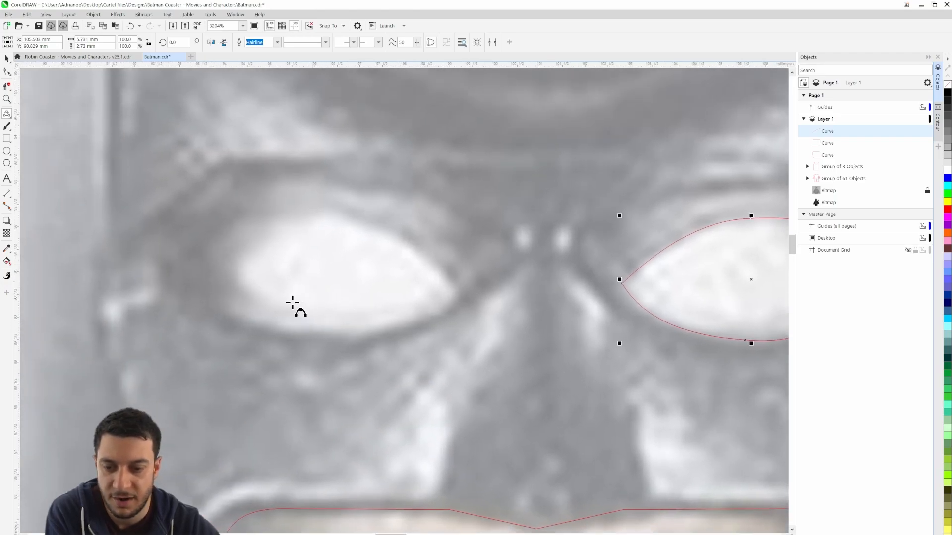
{"action": "left_click", "coordinate": [177, 269]}
{"action": "left_click_drag", "start_coordinate": [460, 293], "coordinate": [306, 335]}
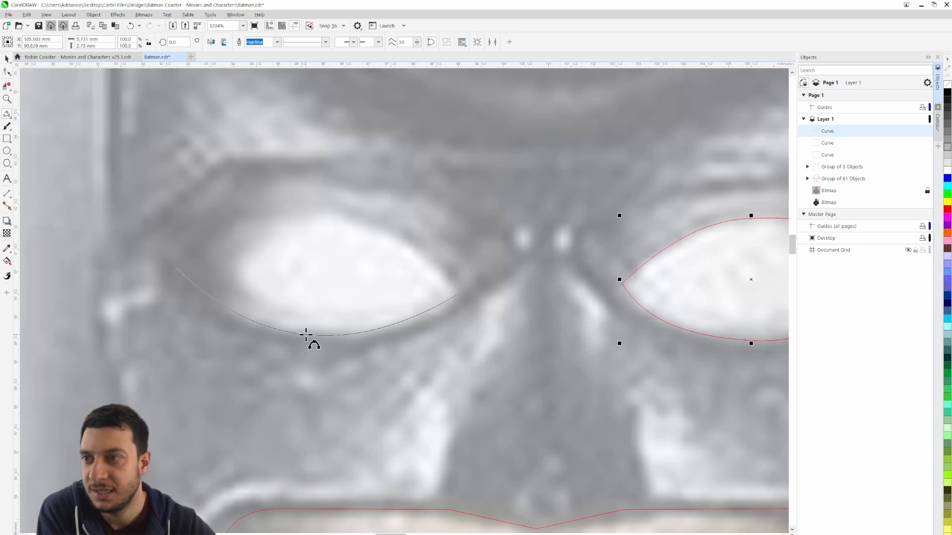
{"action": "left_click", "coordinate": [305, 335]}
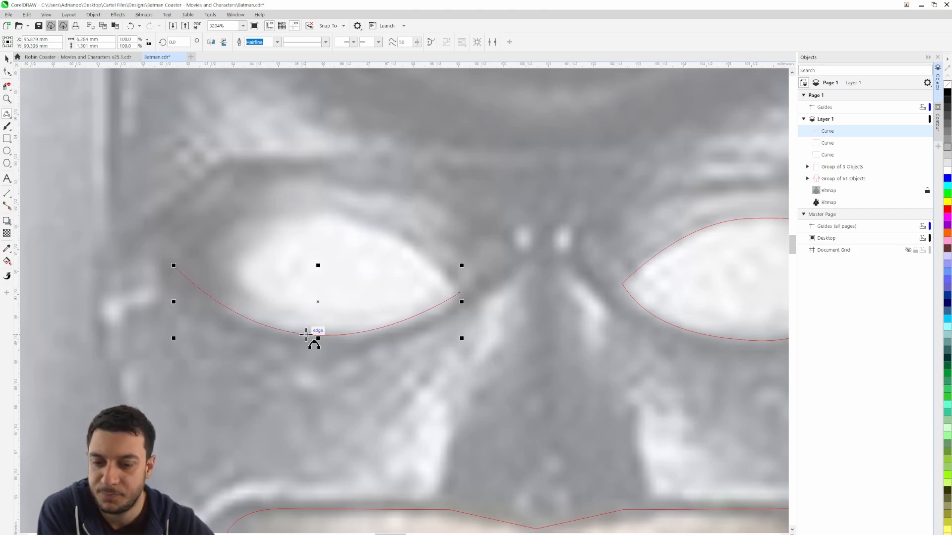
{"action": "left_click_drag", "start_coordinate": [174, 267], "coordinate": [460, 294]}
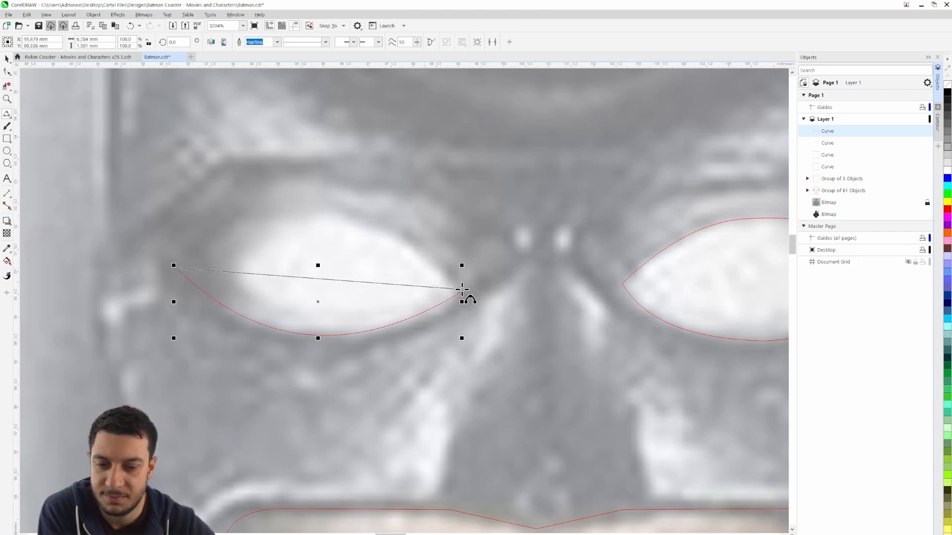
{"action": "left_click", "coordinate": [344, 219]}
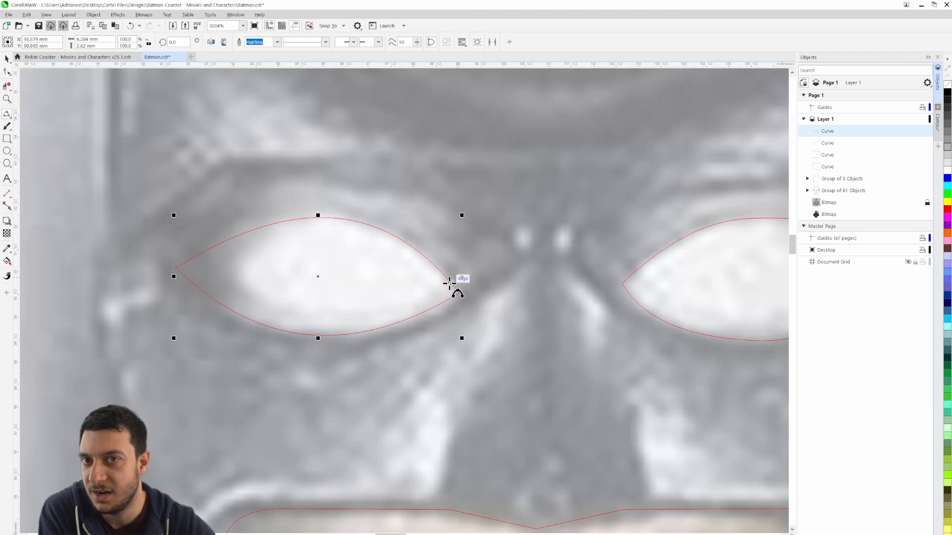
{"action": "key", "text": "Delete"}
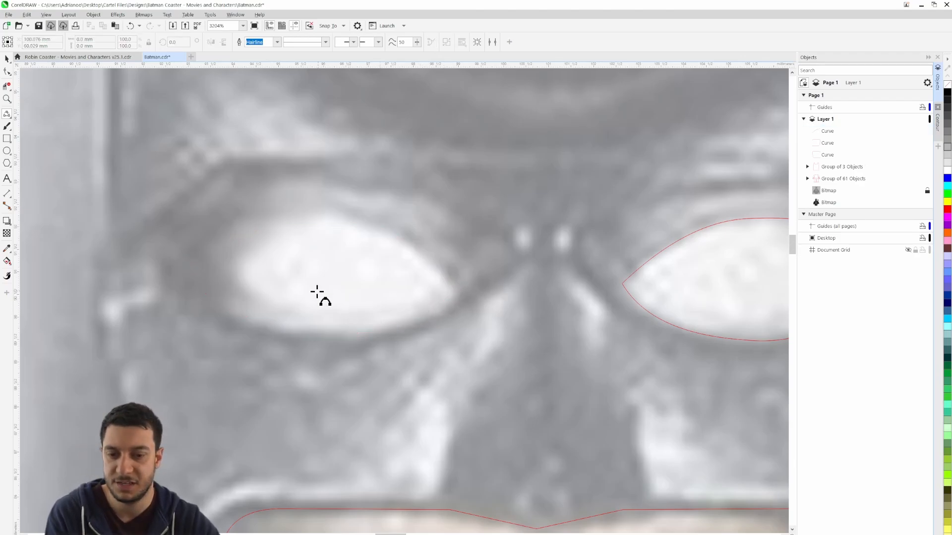
Convert the inner corner node of the right-hand eye outline to a smooth node
{"action": "left_click_drag", "start_coordinate": [536, 300], "coordinate": [196, 293]}
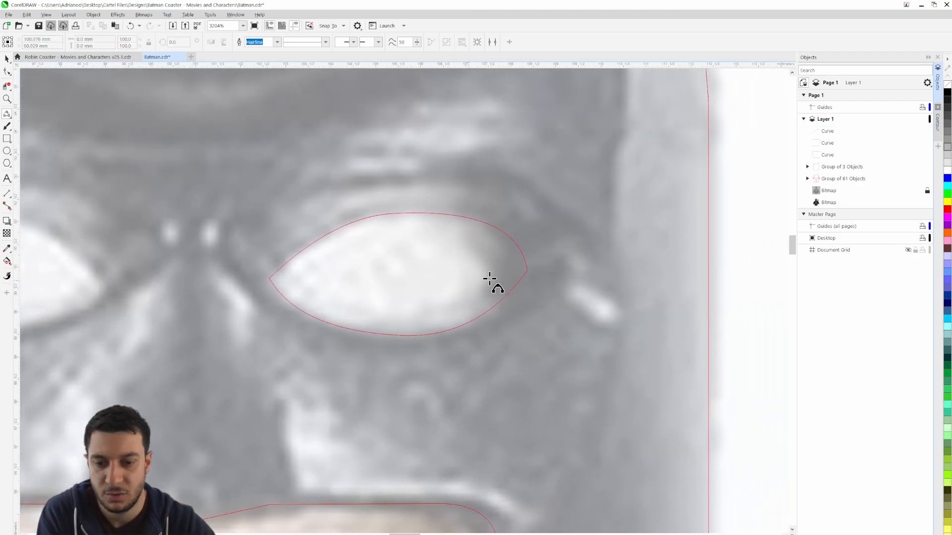
{"action": "left_click", "coordinate": [7, 58]}
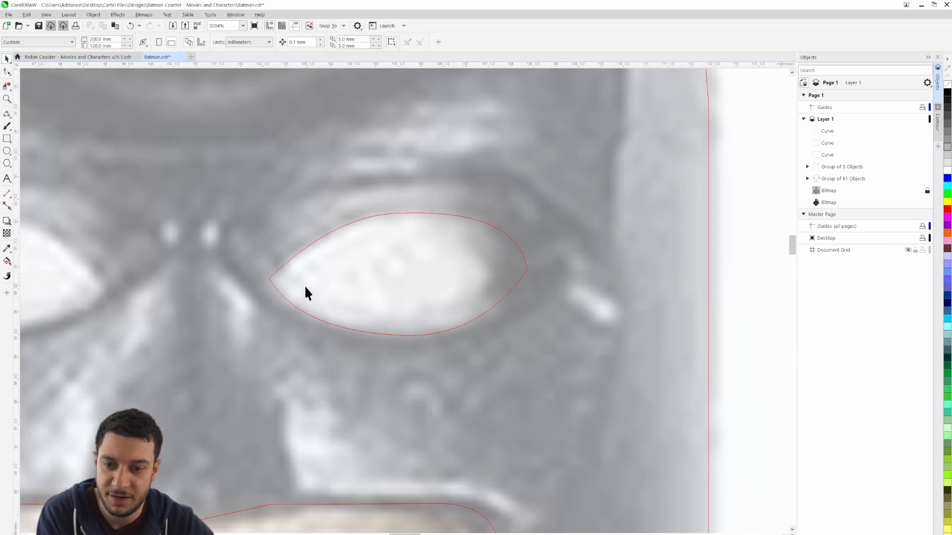
{"action": "left_click", "coordinate": [275, 273]}
{"action": "key", "text": "F10"}
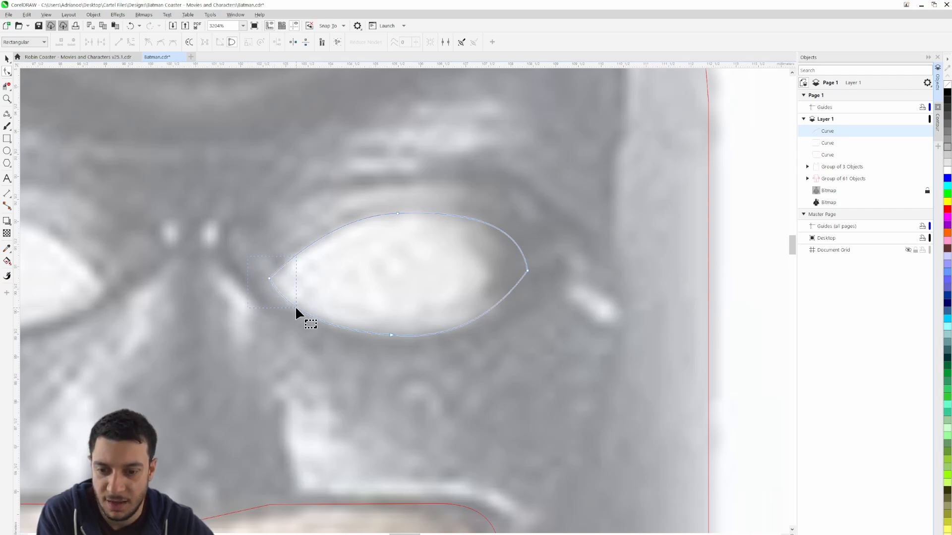
{"action": "left_click", "coordinate": [271, 276]}
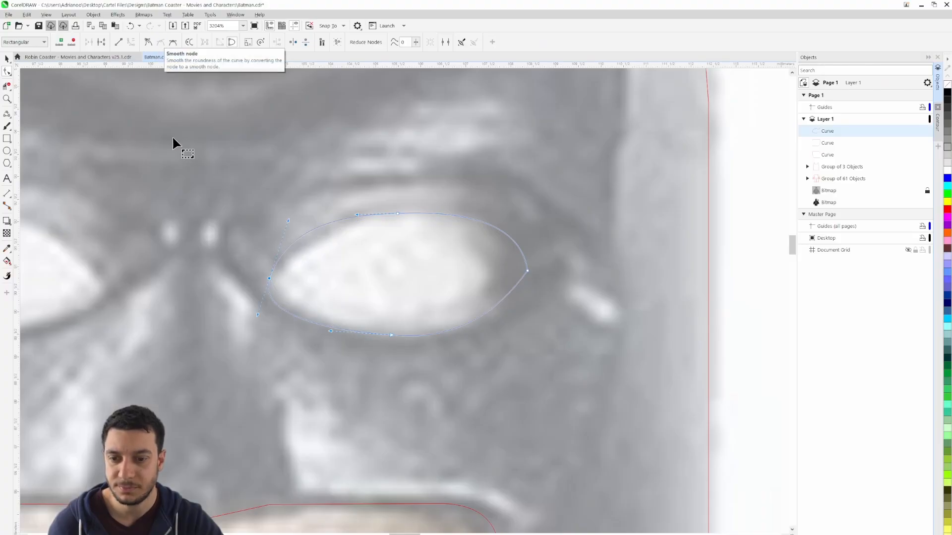
Reshape the right-hand eye's rounded inner corner by moving its upper control handle inward to follow the reference
{"action": "scroll", "coordinate": [274, 258], "scroll_direction": "down", "scroll_amount": 1}
{"action": "scroll", "coordinate": [275, 258], "scroll_direction": "up", "scroll_amount": 3}
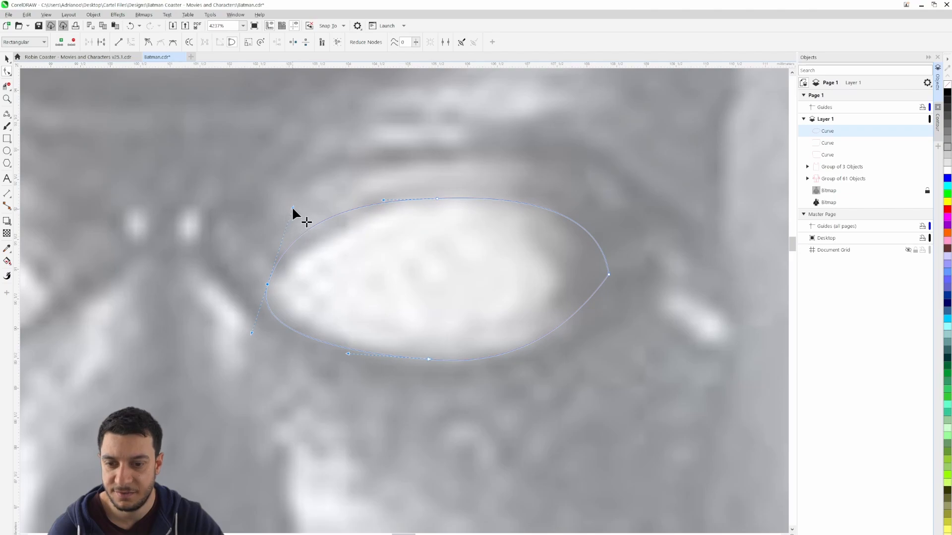
{"action": "left_click_drag", "start_coordinate": [293, 207], "coordinate": [310, 217]}
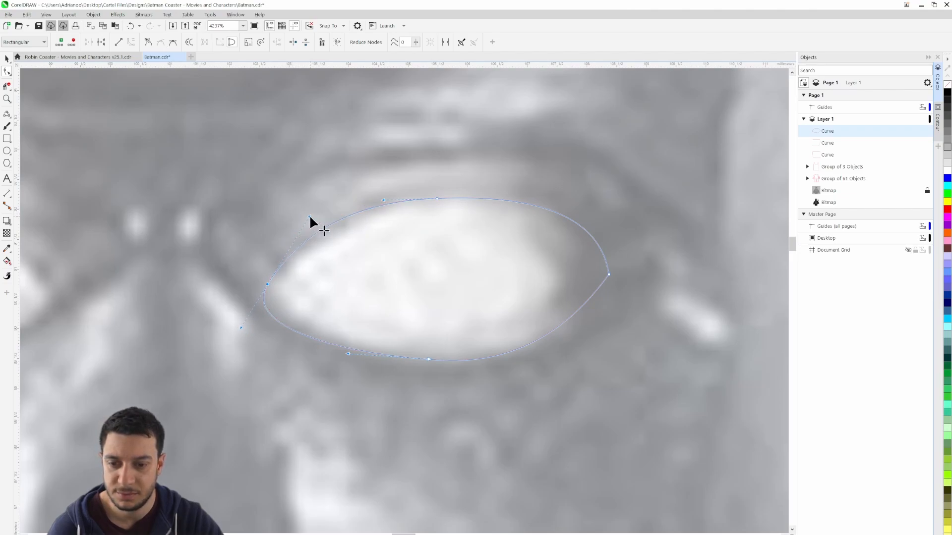
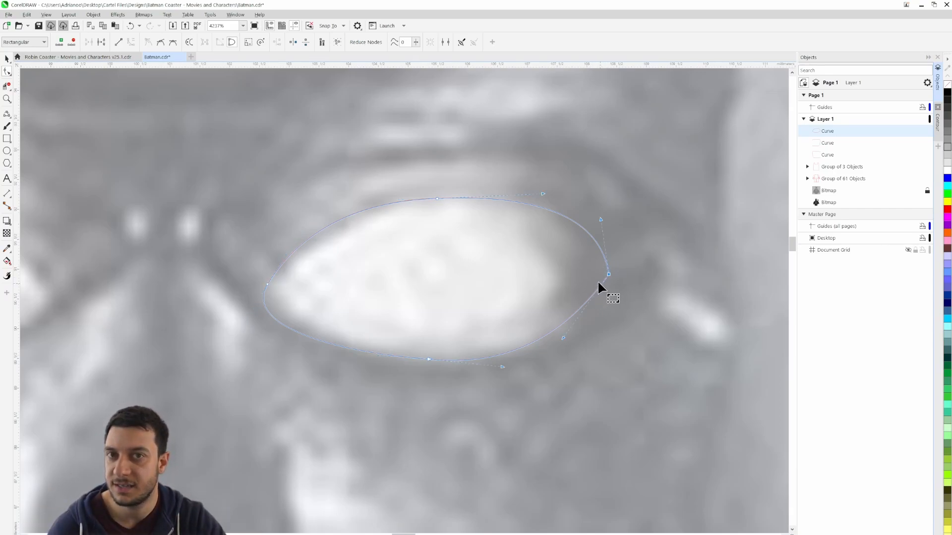
Convert the outer corner node of the right-hand eye outline to smooth and adjust both its handles to round the corner along the reference
{"action": "left_click", "coordinate": [161, 42]}
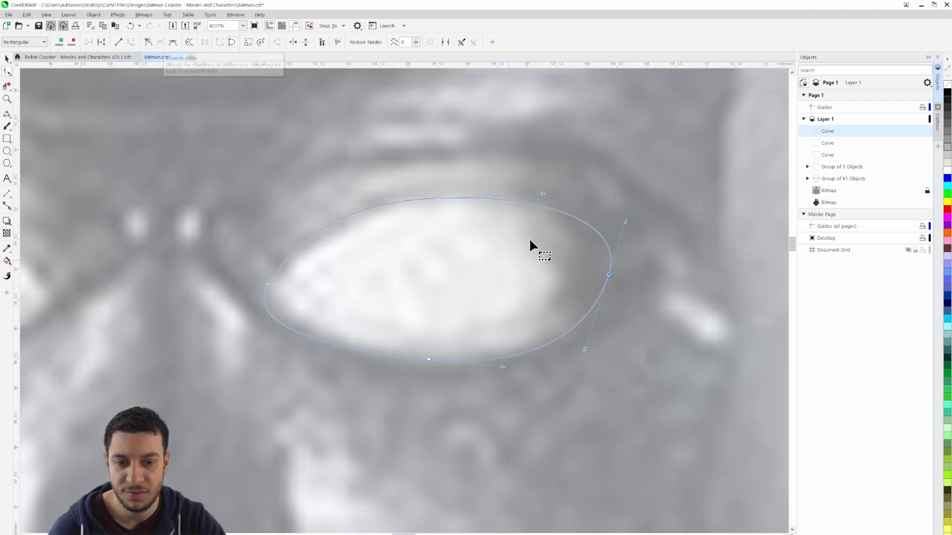
{"action": "left_click_drag", "start_coordinate": [623, 221], "coordinate": [596, 233]}
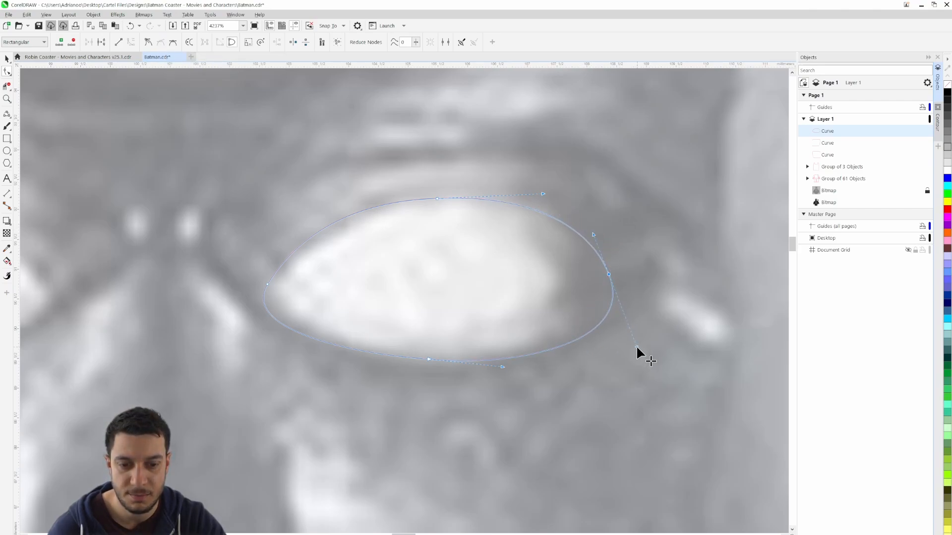
{"action": "left_click_drag", "start_coordinate": [634, 347], "coordinate": [618, 311]}
{"action": "scroll", "coordinate": [601, 298], "scroll_direction": "down", "scroll_amount": 2}
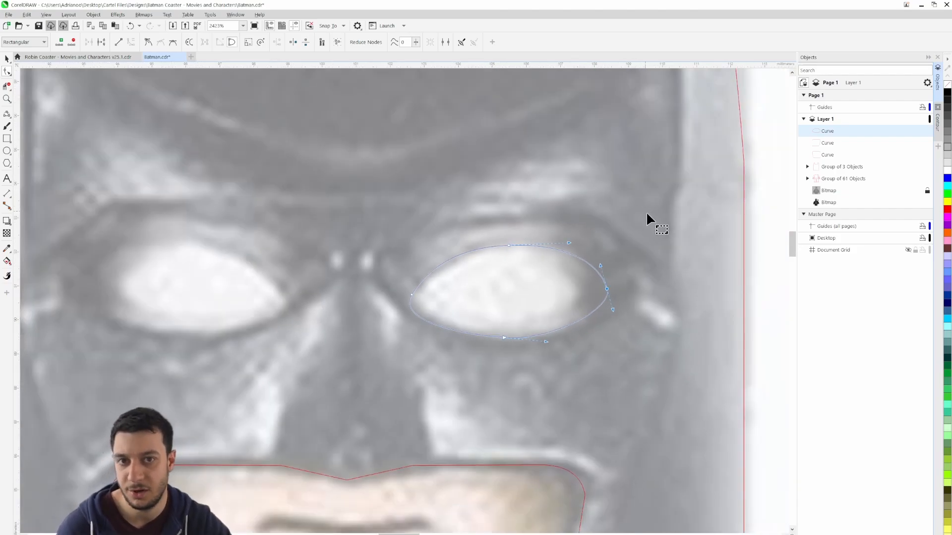
{"action": "scroll", "coordinate": [536, 266], "scroll_direction": "down", "scroll_amount": 1}
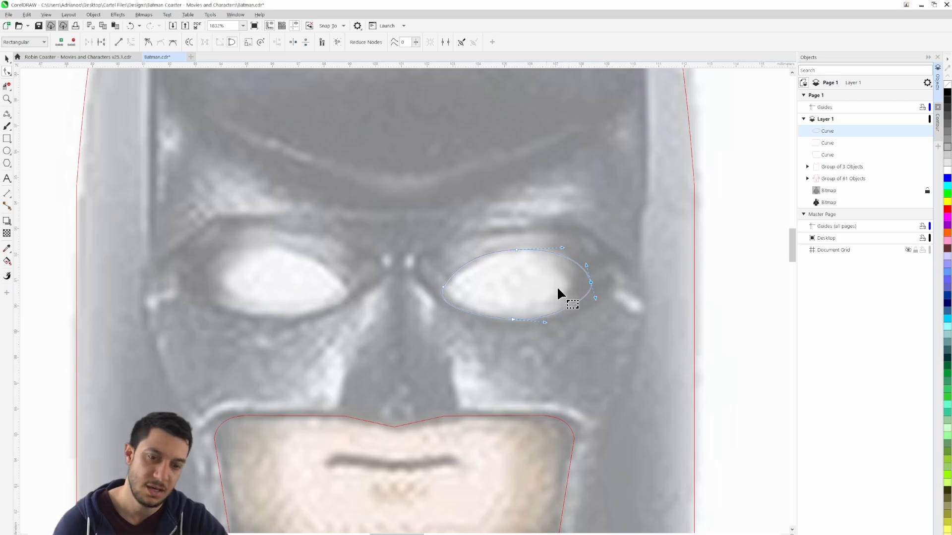
{"action": "scroll", "coordinate": [563, 275], "scroll_direction": "up", "scroll_amount": 2}
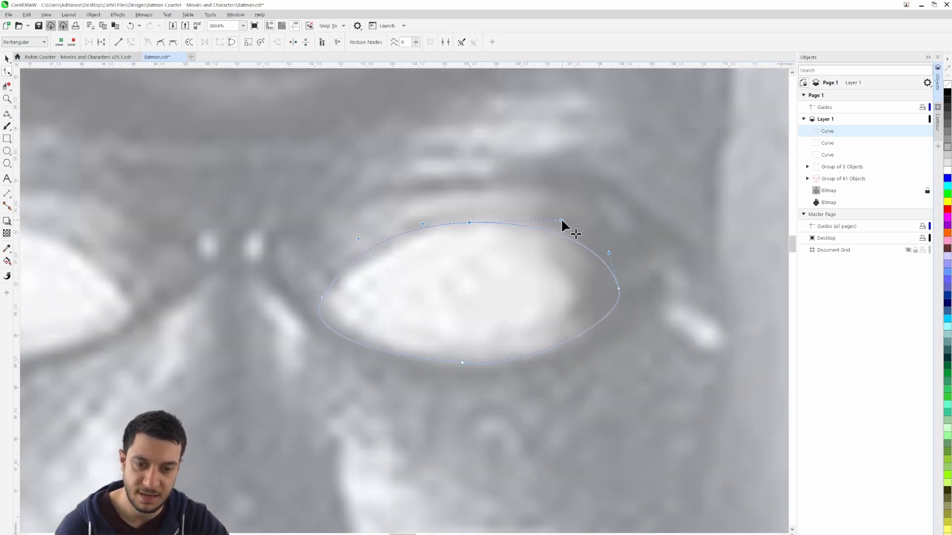
{"action": "scroll", "coordinate": [449, 293], "scroll_direction": "down", "scroll_amount": 2}
{"action": "scroll", "coordinate": [316, 300], "scroll_direction": "down", "scroll_amount": 1}
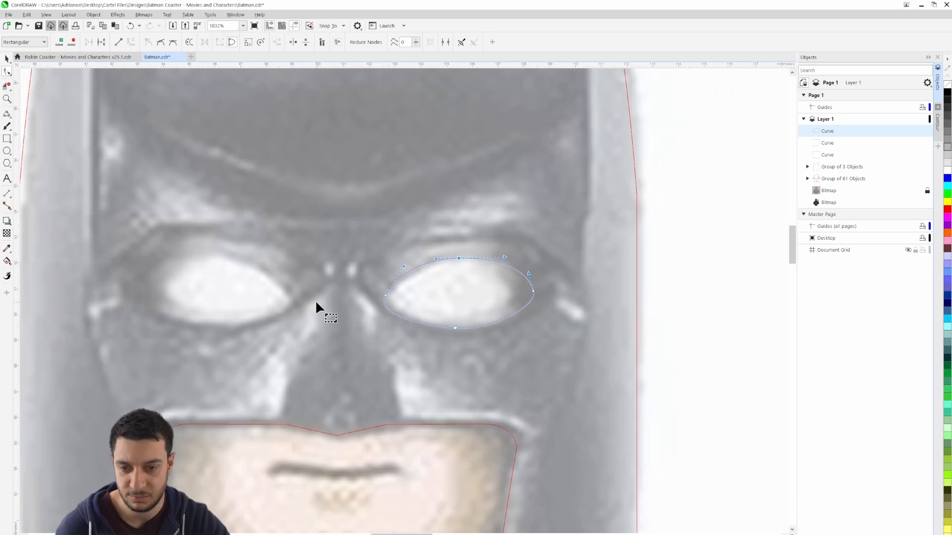
Copy the right-hand eye outline onto the left-hand eye and mirror the copy horizontally
{"action": "left_click_drag", "start_coordinate": [315, 300], "coordinate": [421, 298]}
{"action": "left_click", "coordinate": [9, 58]}
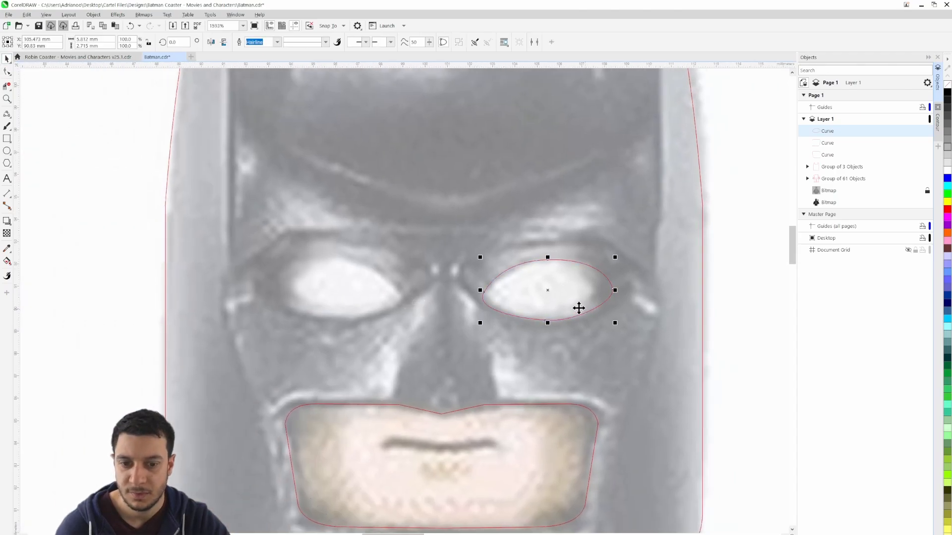
{"action": "left_click_drag", "start_coordinate": [548, 292], "coordinate": [339, 298]}
{"action": "left_click", "coordinate": [212, 41]}
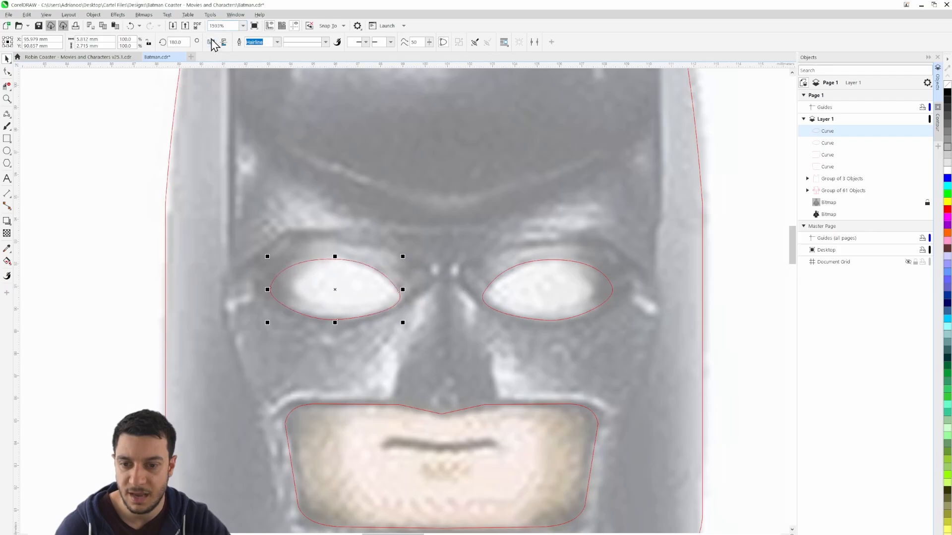
{"action": "left_click", "coordinate": [543, 306], "text": "shift"}
{"action": "left_click", "coordinate": [773, 294]}
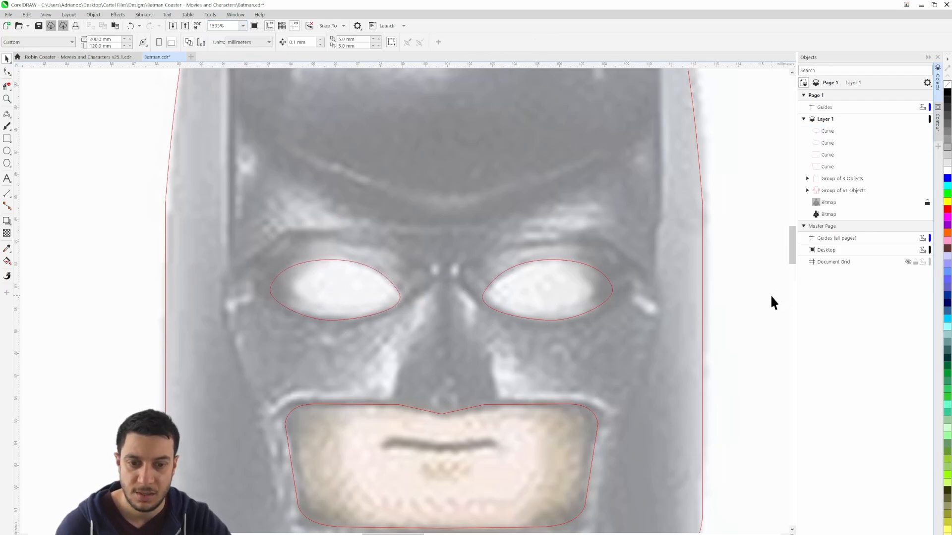
Hide the locked reference bitmap to examine the traced outlines of the whole figure, and show it again
{"action": "scroll", "coordinate": [763, 296], "scroll_direction": "down", "scroll_amount": 3}
{"action": "left_click_drag", "start_coordinate": [755, 304], "coordinate": [583, 272]}
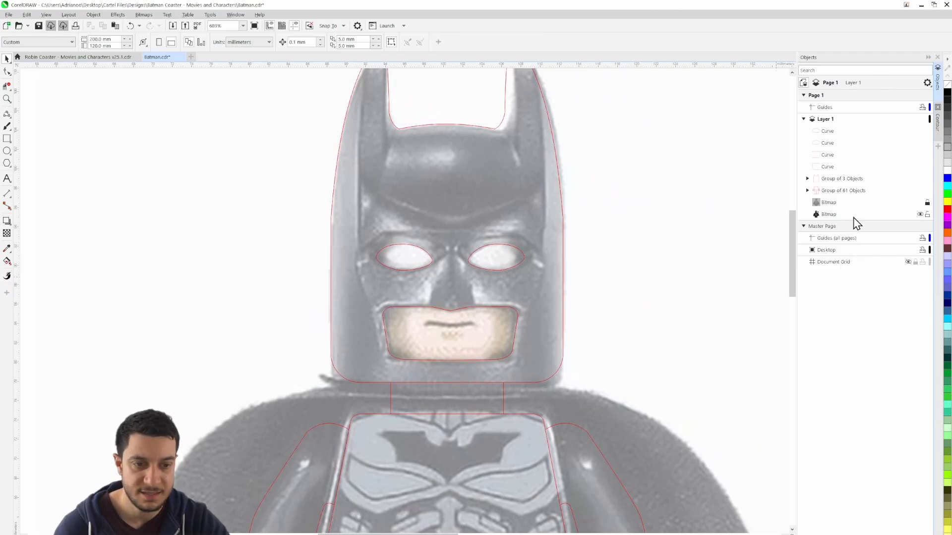
{"action": "left_click", "coordinate": [921, 202]}
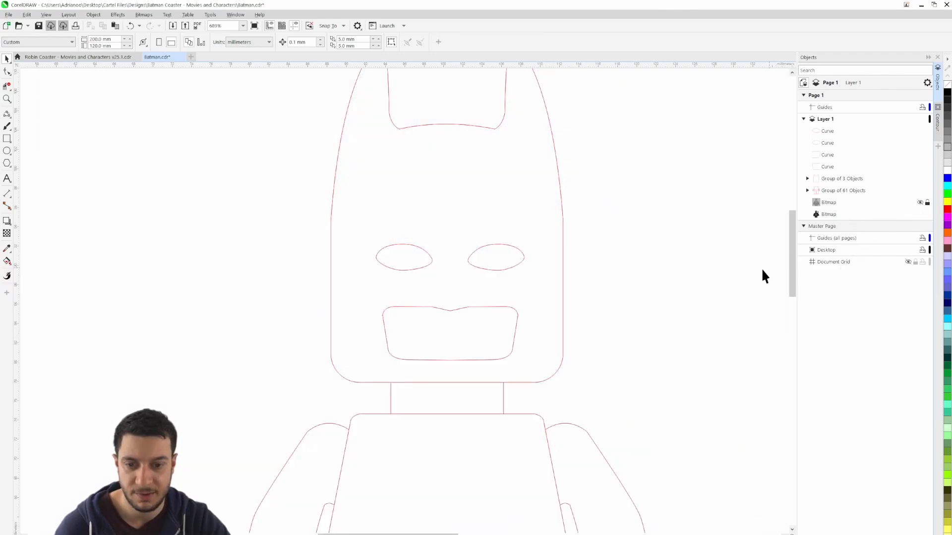
{"action": "scroll", "coordinate": [659, 320], "scroll_direction": "down", "scroll_amount": 2}
{"action": "scroll", "coordinate": [442, 288], "scroll_direction": "down", "scroll_amount": 4}
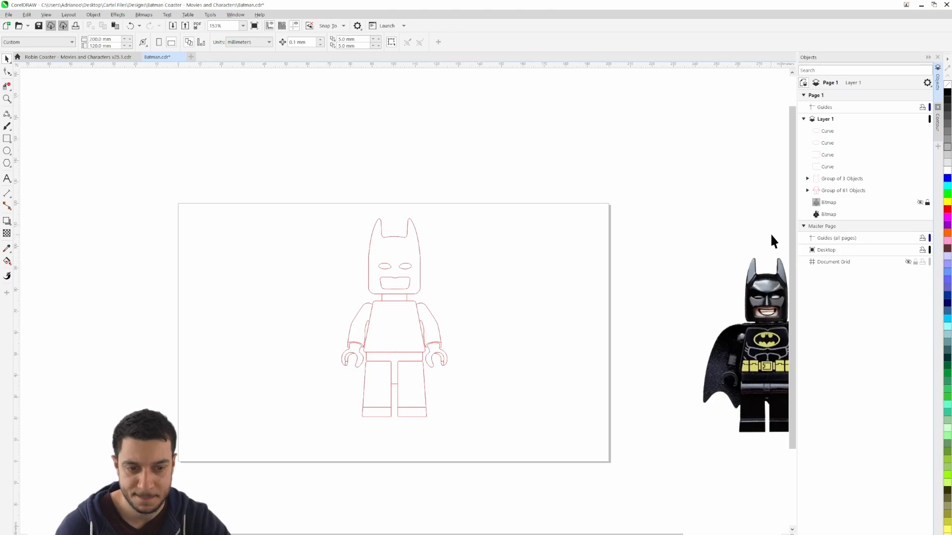
{"action": "scroll", "coordinate": [388, 271], "scroll_direction": "up", "scroll_amount": 3}
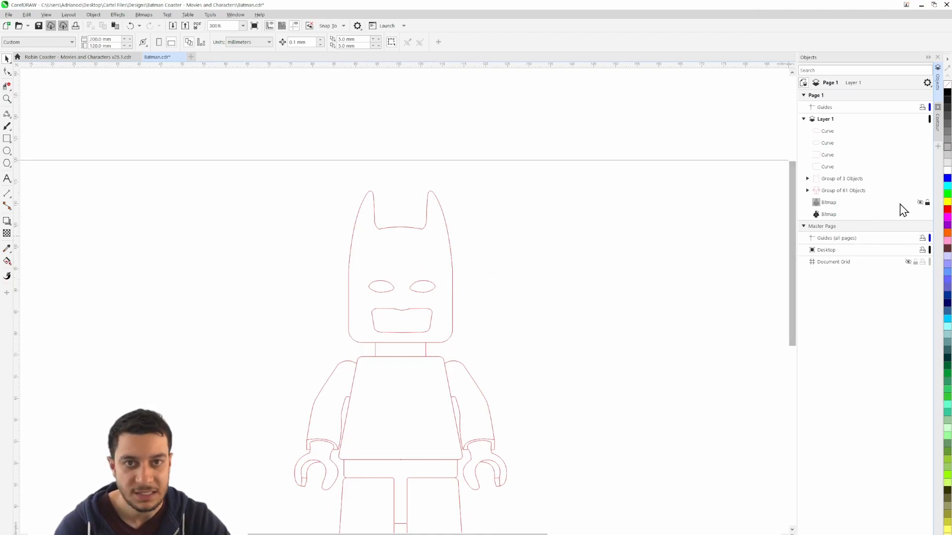
{"action": "left_click", "coordinate": [920, 202]}
Draw two flared nose sides and a centre line about 6.2 mm high with 2-point lines between the brow and the mouth opening
{"action": "scroll", "coordinate": [392, 281], "scroll_direction": "up", "scroll_amount": 1}
{"action": "scroll", "coordinate": [391, 281], "scroll_direction": "up", "scroll_amount": 4}
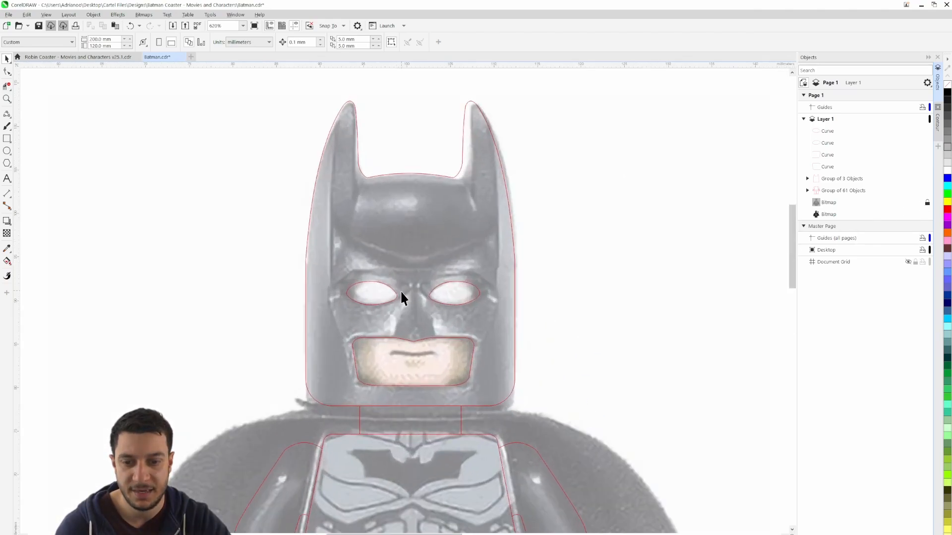
{"action": "scroll", "coordinate": [408, 331], "scroll_direction": "up", "scroll_amount": 2}
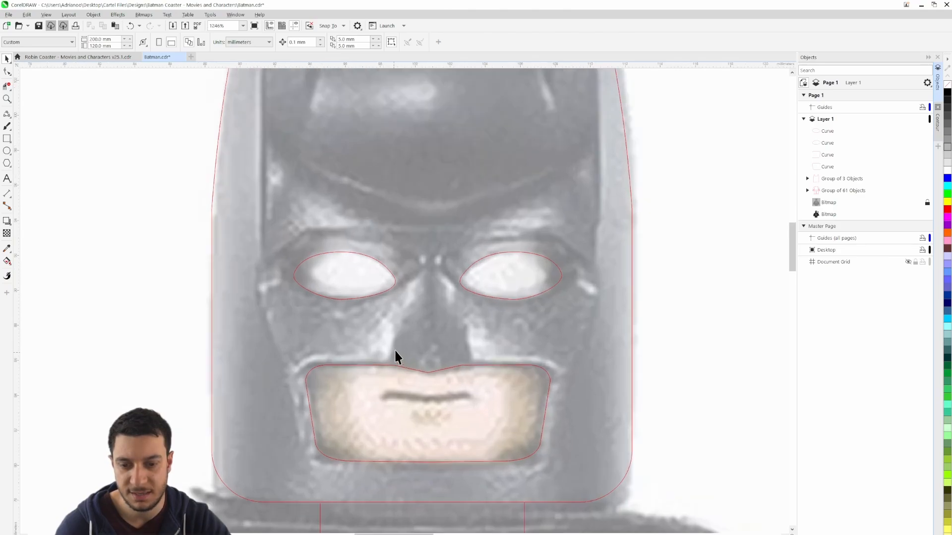
{"action": "left_click", "coordinate": [7, 113]}
{"action": "left_click", "coordinate": [44, 124]}
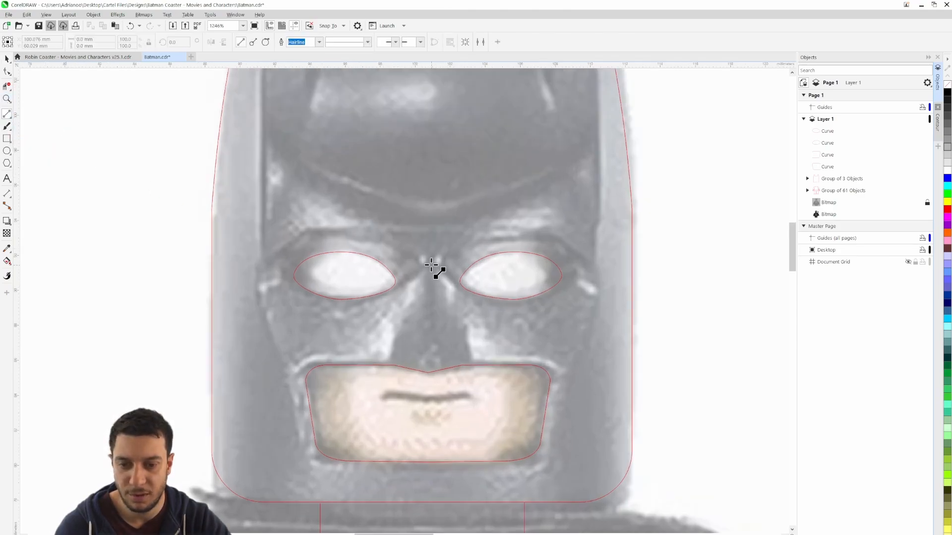
{"action": "mouse_move", "coordinate": [425, 262]}
{"action": "left_mouse_down"}
{"action": "mouse_move", "coordinate": [393, 365]}
{"action": "mouse_move", "coordinate": [440, 271]}
{"action": "mouse_move", "coordinate": [482, 365]}
{"action": "mouse_move", "coordinate": [464, 368]}
{"action": "mouse_move", "coordinate": [432, 261]}
{"action": "left_mouse_up"}
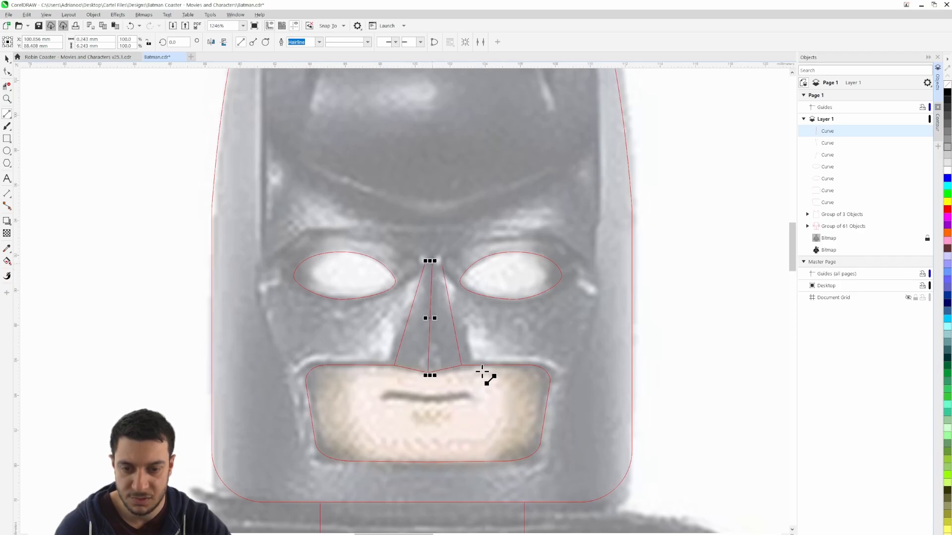
{"action": "scroll", "coordinate": [450, 331], "scroll_direction": "up", "scroll_amount": 3}
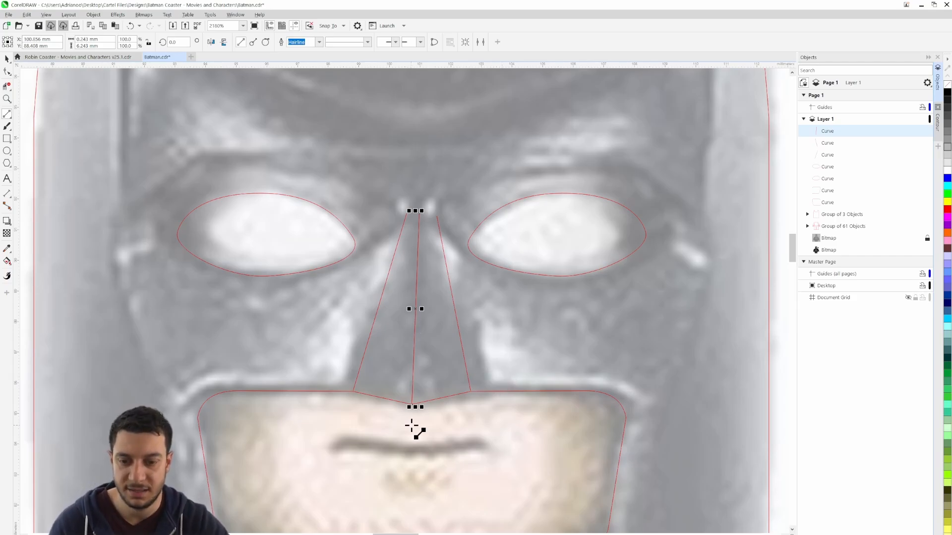
Draw a 3-point curve about 1.5 mm wide and 3.9 mm high down the forehead from the left-hand ear's inner base
{"action": "scroll", "coordinate": [415, 430], "scroll_direction": "down", "scroll_amount": 2}
{"action": "left_click_drag", "start_coordinate": [350, 259], "coordinate": [372, 387]}
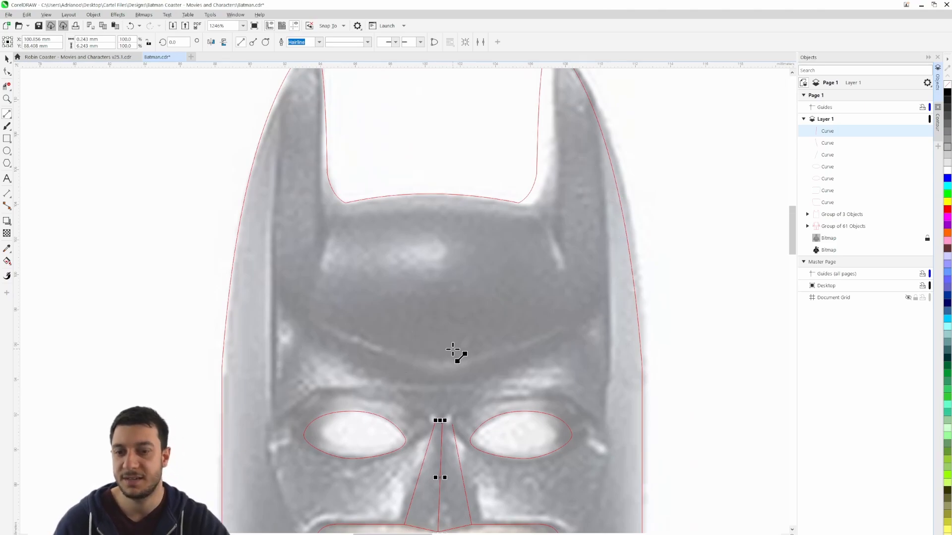
{"action": "left_click", "coordinate": [10, 118]}
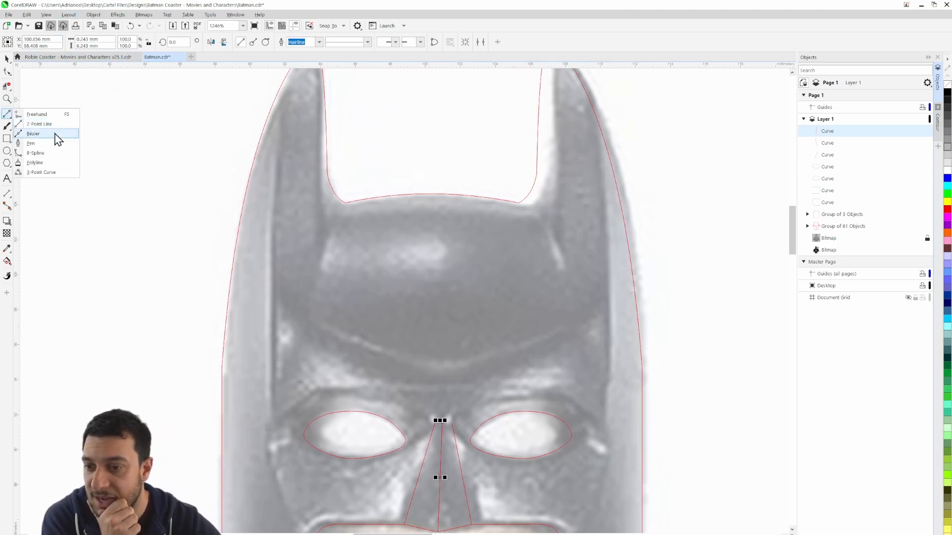
{"action": "left_click", "coordinate": [59, 173]}
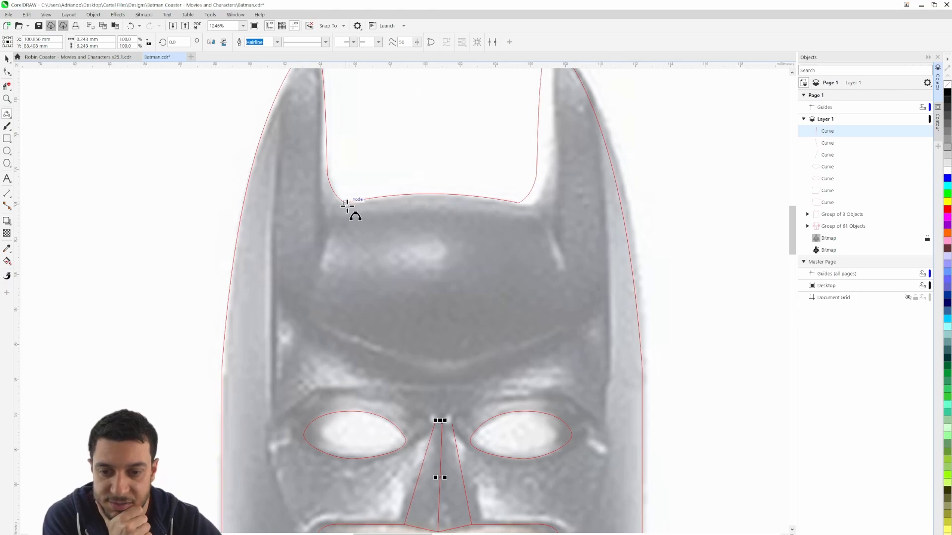
{"action": "left_click_drag", "start_coordinate": [346, 203], "coordinate": [320, 273]}
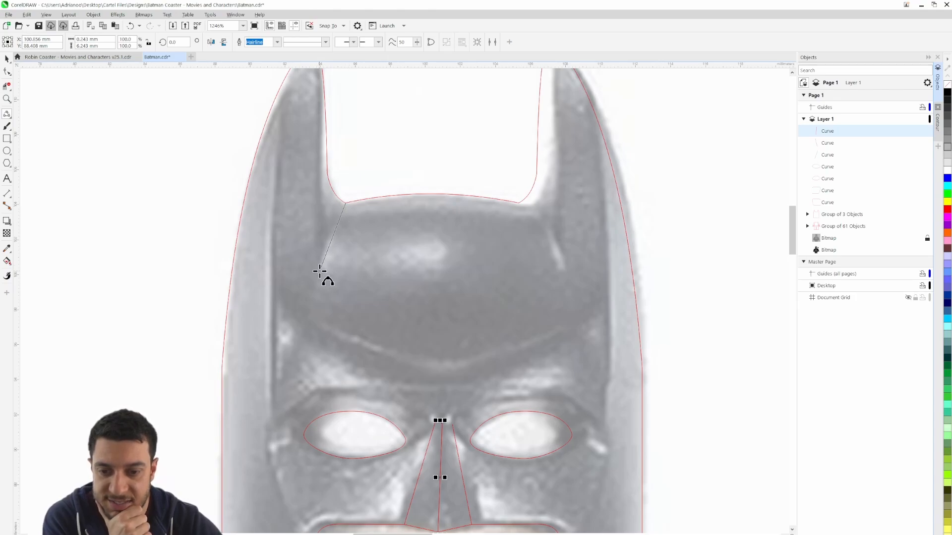
{"action": "left_click", "coordinate": [331, 232]}
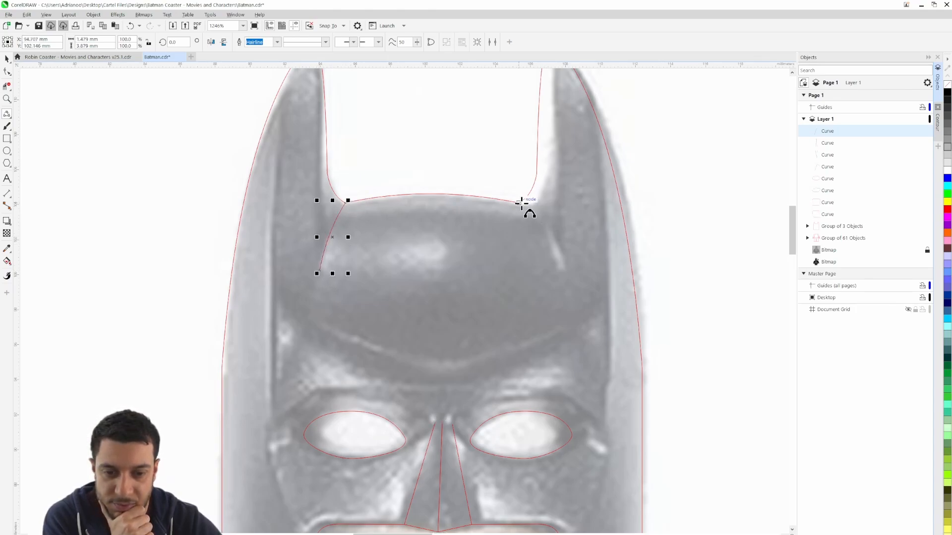
Copy the left-hand forehead curve, mirror it horizontally and snap its upper end to the right-hand ear's inner base node
{"action": "key", "text": "space"}
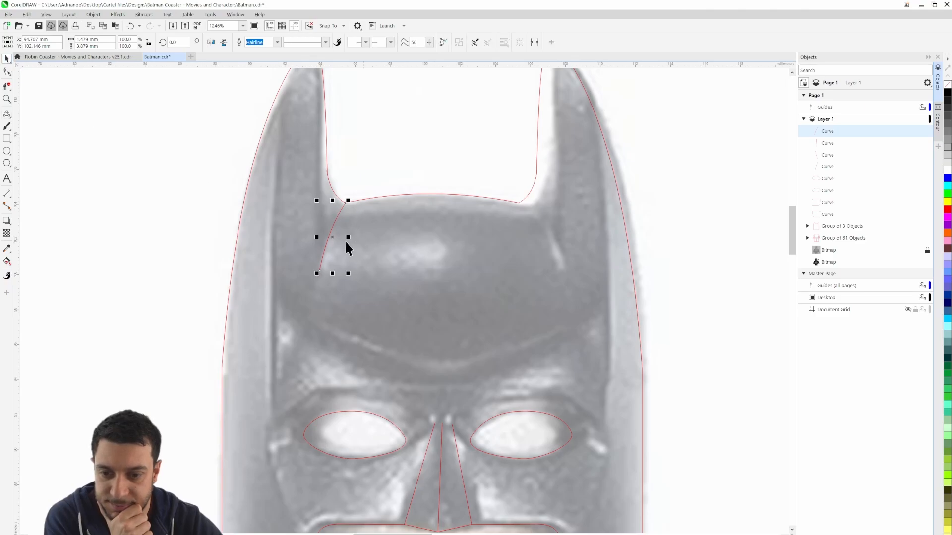
{"action": "left_click_drag", "start_coordinate": [331, 237], "coordinate": [470, 254]}
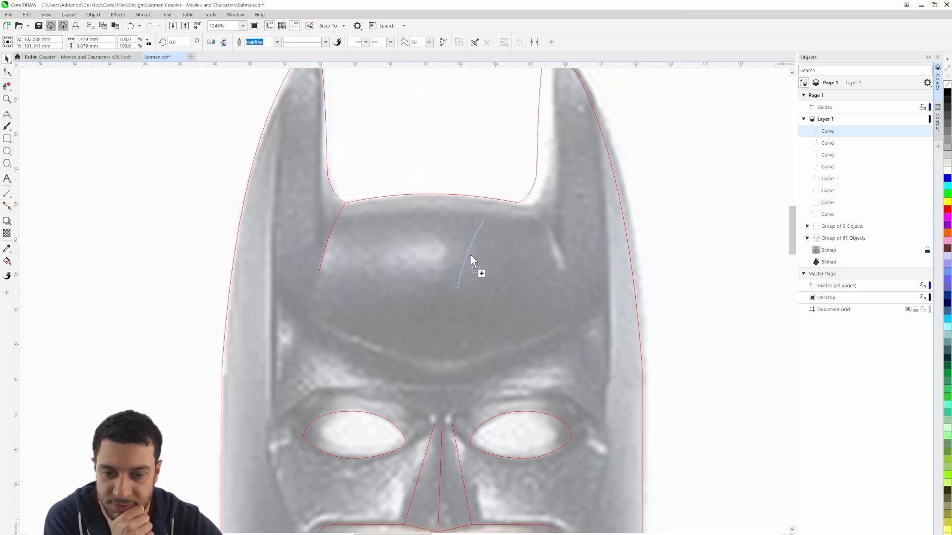
{"action": "left_click", "coordinate": [213, 44]}
{"action": "left_click_drag", "start_coordinate": [459, 221], "coordinate": [519, 203]}
{"action": "left_click", "coordinate": [701, 277]}
Trace the brow ridge across the forehead with a downward-bowed 3-point curve about 14.7 mm wide and 2.7 mm high
{"action": "scroll", "coordinate": [698, 282], "scroll_direction": "down", "scroll_amount": 1}
{"action": "left_click_drag", "start_coordinate": [698, 282], "coordinate": [614, 191]}
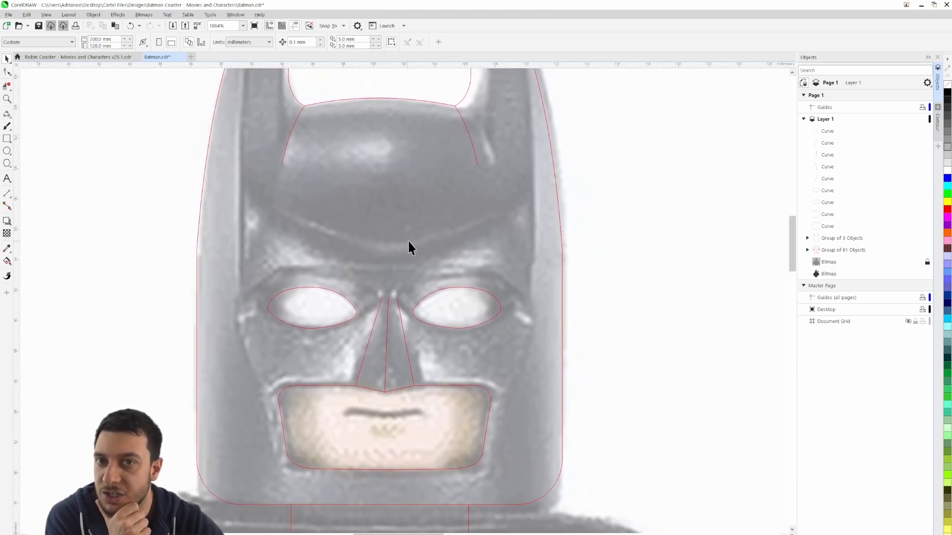
{"action": "left_click", "coordinate": [7, 113]}
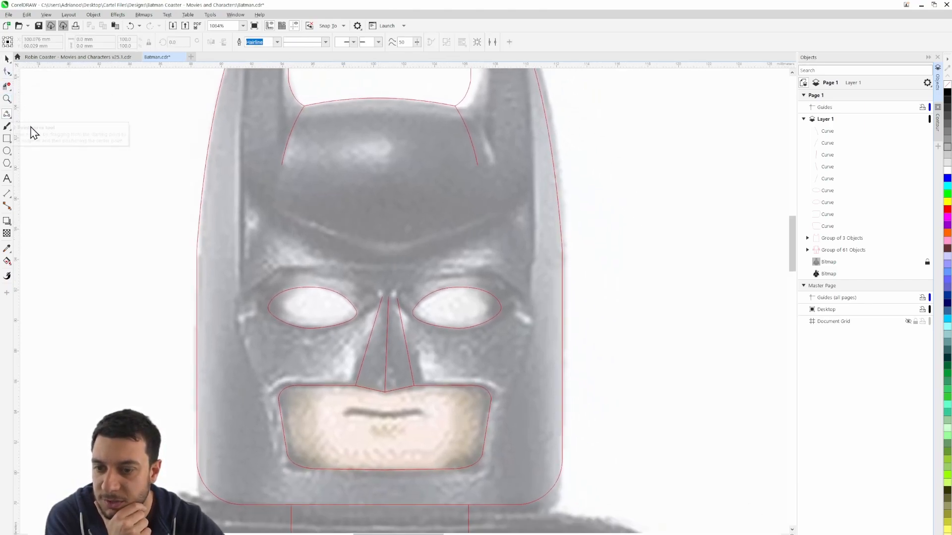
{"action": "left_click_drag", "start_coordinate": [280, 206], "coordinate": [501, 207]}
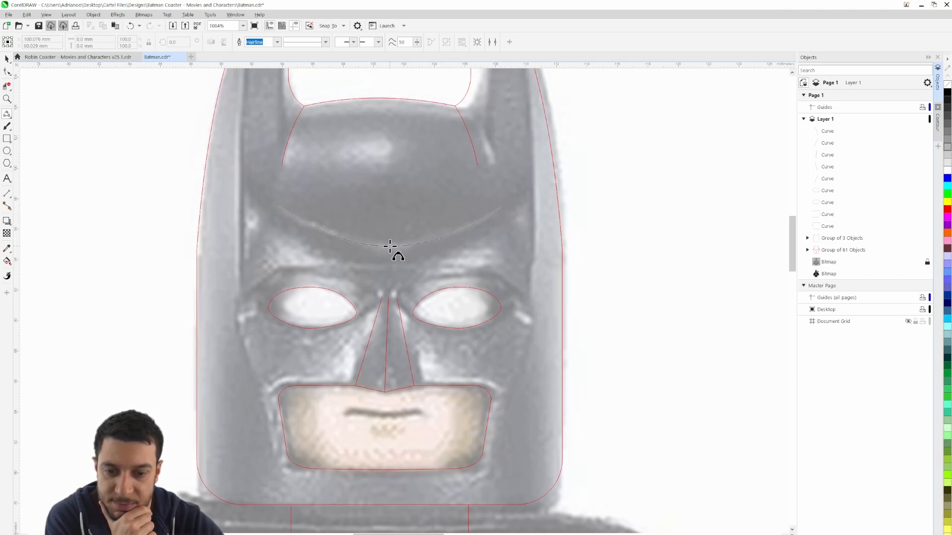
{"action": "left_click", "coordinate": [390, 246]}
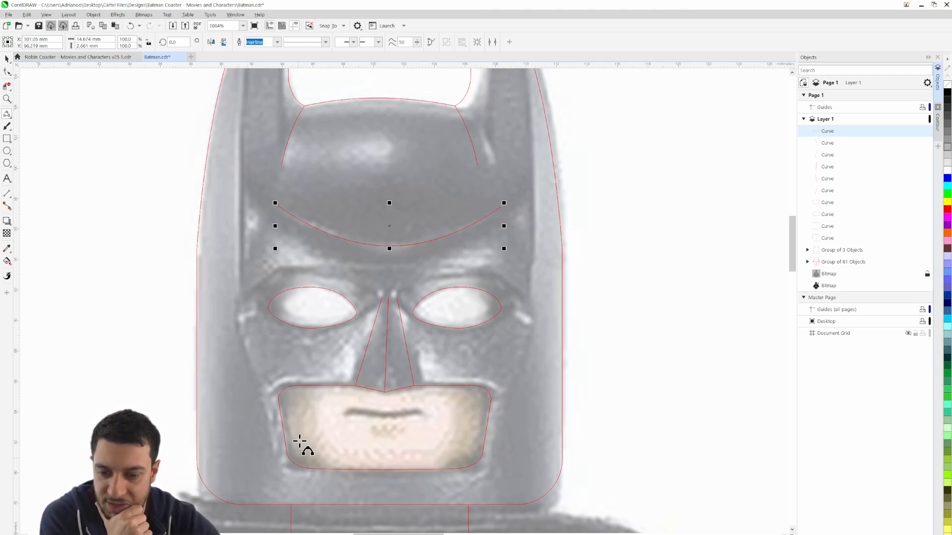
Draw a 3-point curve about 19.1 mm high from the left-hand ear's outer edge down to eye level, bowed slightly outward
{"action": "scroll", "coordinate": [299, 441], "scroll_direction": "up", "scroll_amount": 3}
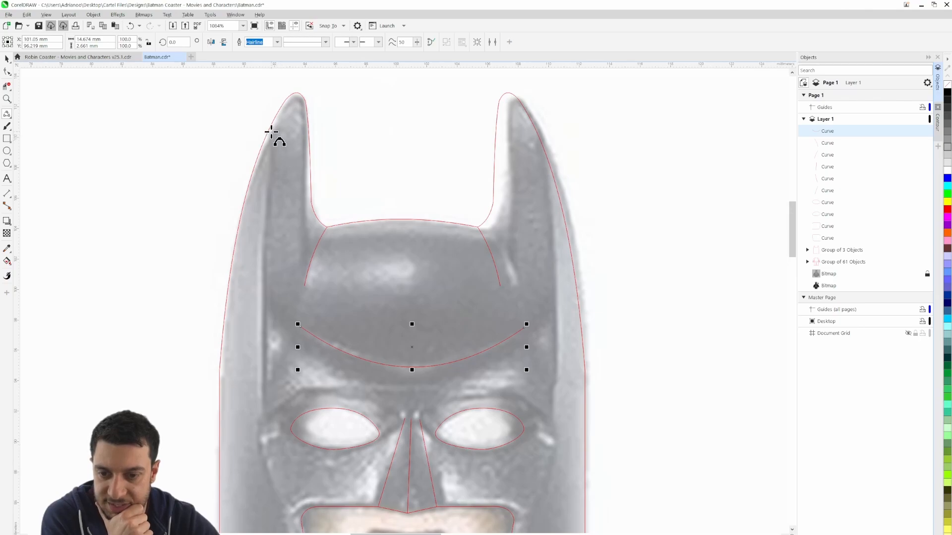
{"action": "left_click_drag", "start_coordinate": [270, 131], "coordinate": [262, 421]}
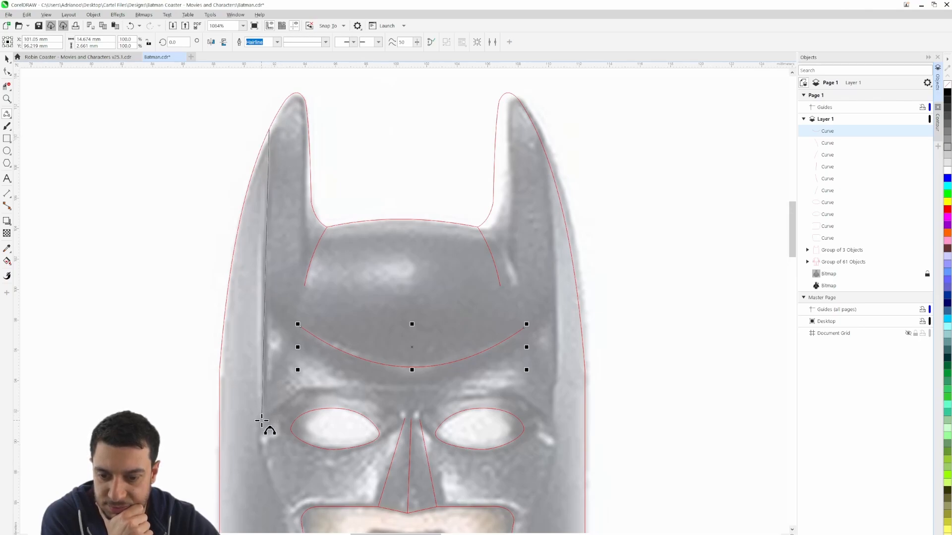
{"action": "left_click", "coordinate": [257, 270]}
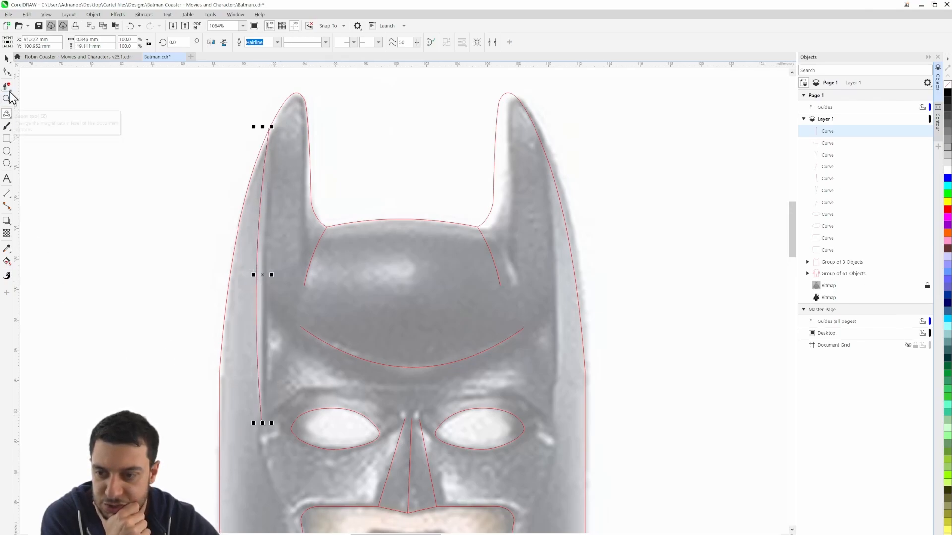
Copy the left-hand ear's long curve, mirror the copy horizontally and snap its upper end to the original curve's upper end
{"action": "left_click", "coordinate": [7, 59]}
{"action": "left_click_drag", "start_coordinate": [262, 275], "coordinate": [276, 275]}
{"action": "left_click", "coordinate": [213, 43]}
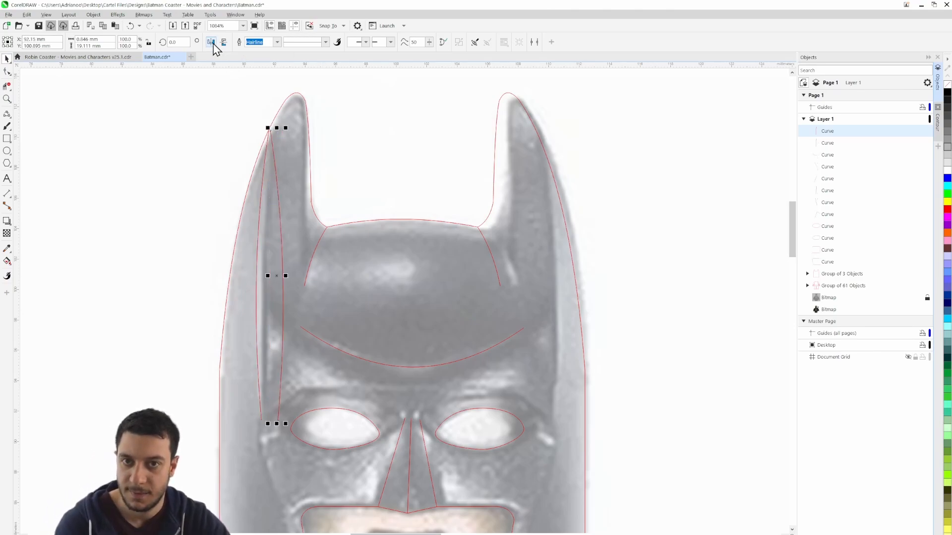
{"action": "mouse_move", "coordinate": [269, 132]}
{"action": "left_mouse_down"}
{"action": "mouse_move", "coordinate": [149, 155]}
{"action": "mouse_move", "coordinate": [143, 144]}
{"action": "mouse_move", "coordinate": [280, 140]}
{"action": "mouse_move", "coordinate": [270, 134]}
{"action": "left_mouse_up"}
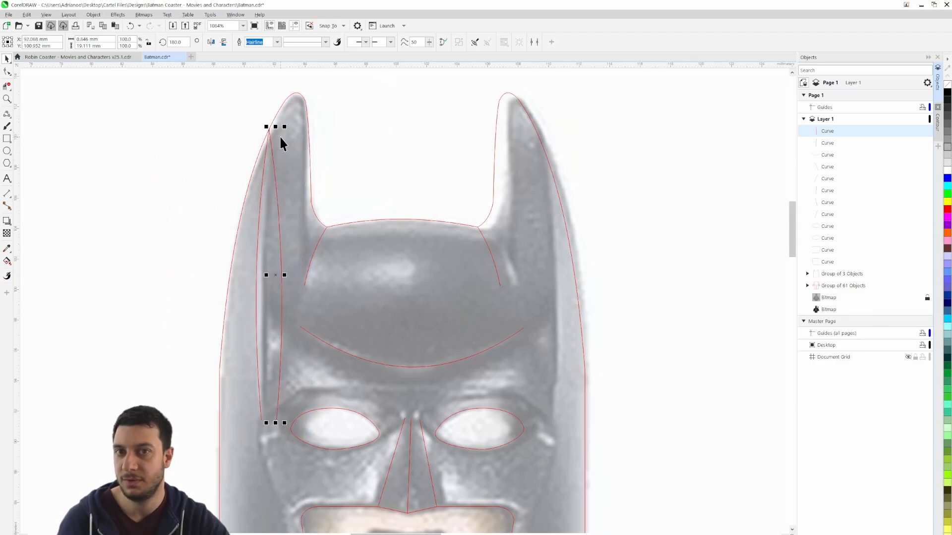
{"action": "key", "text": "Escape"}
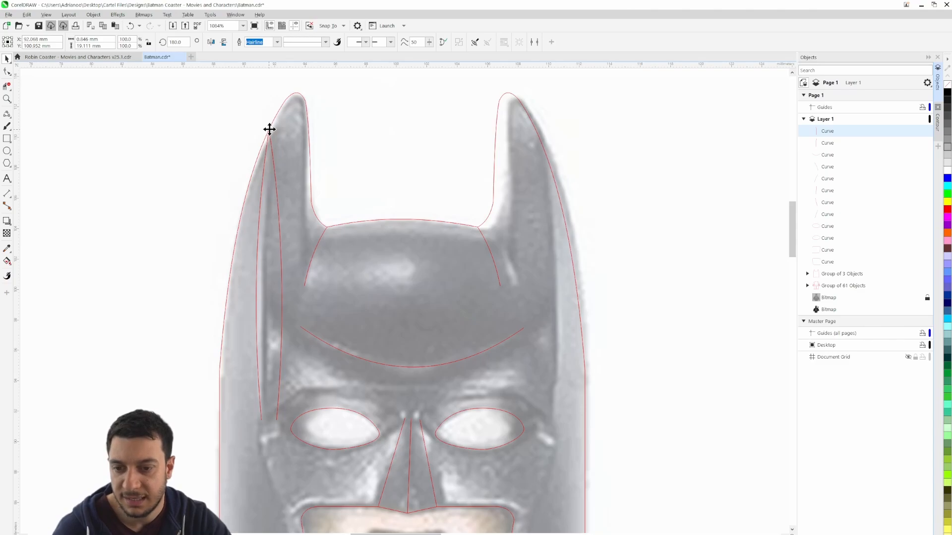
Move the mirrored long curve onto the right-hand ear's outer edge and check the outline with the locked reference bitmap hidden and shown again
{"action": "left_click_drag", "start_coordinate": [269, 130], "coordinate": [536, 130]}
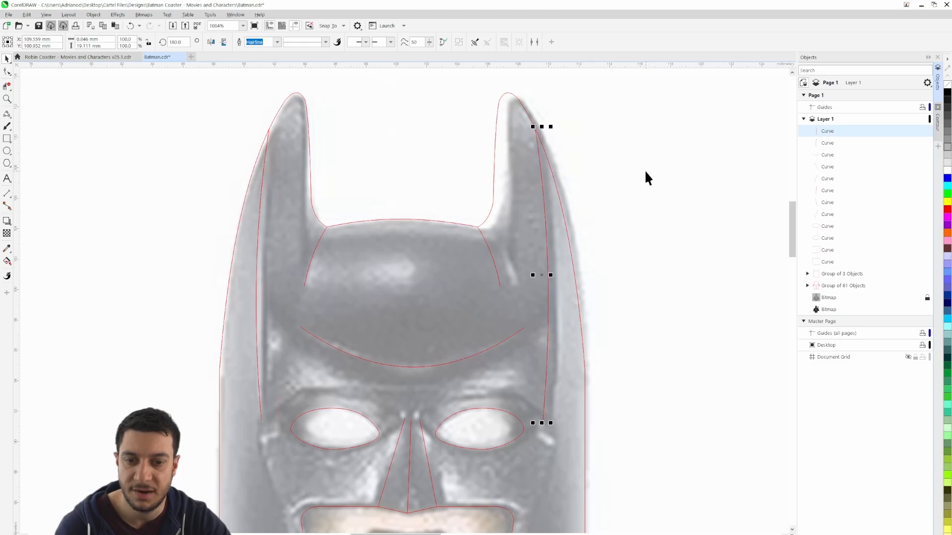
{"action": "left_click", "coordinate": [644, 170]}
{"action": "scroll", "coordinate": [594, 307], "scroll_direction": "down", "scroll_amount": 3}
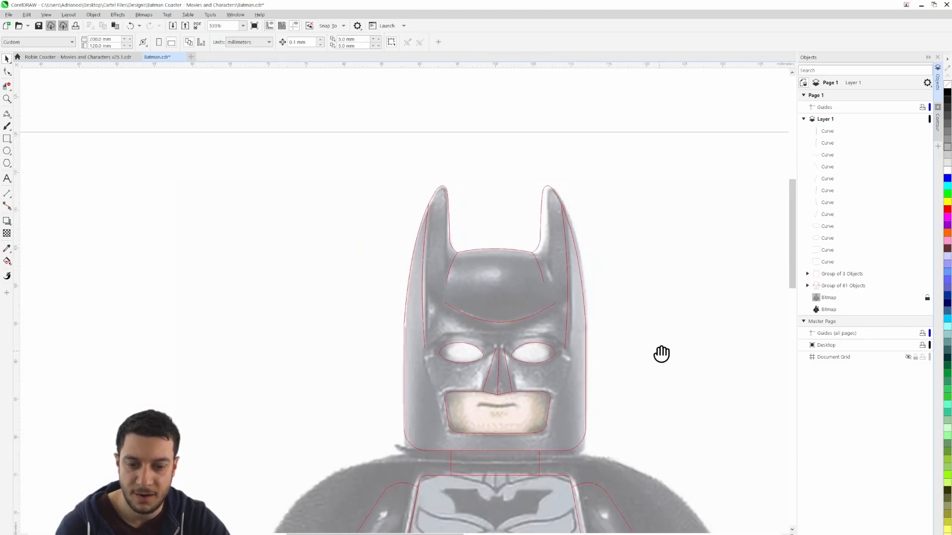
{"action": "left_click", "coordinate": [920, 297]}
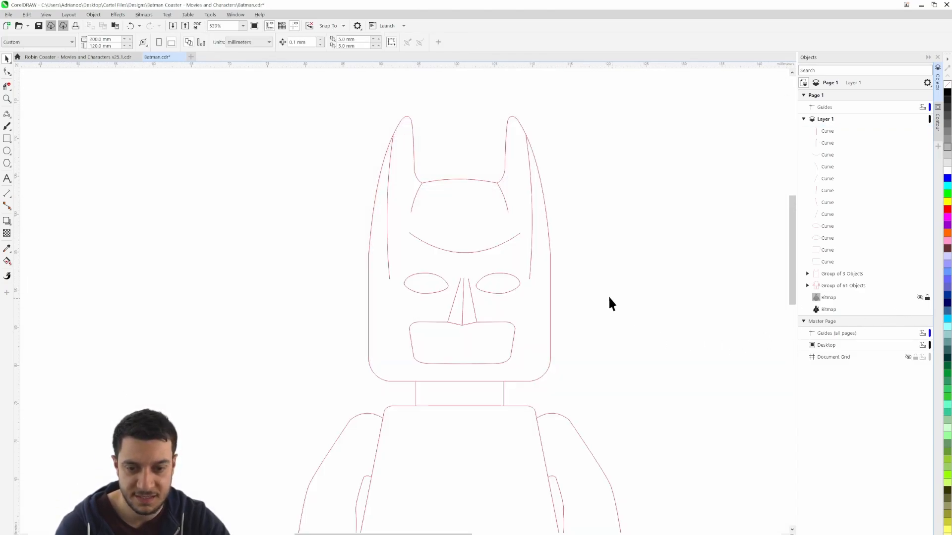
{"action": "mouse_move", "coordinate": [630, 328]}
{"action": "left_mouse_down"}
{"action": "mouse_move", "coordinate": [624, 311]}
{"action": "mouse_move", "coordinate": [630, 320]}
{"action": "left_mouse_up"}
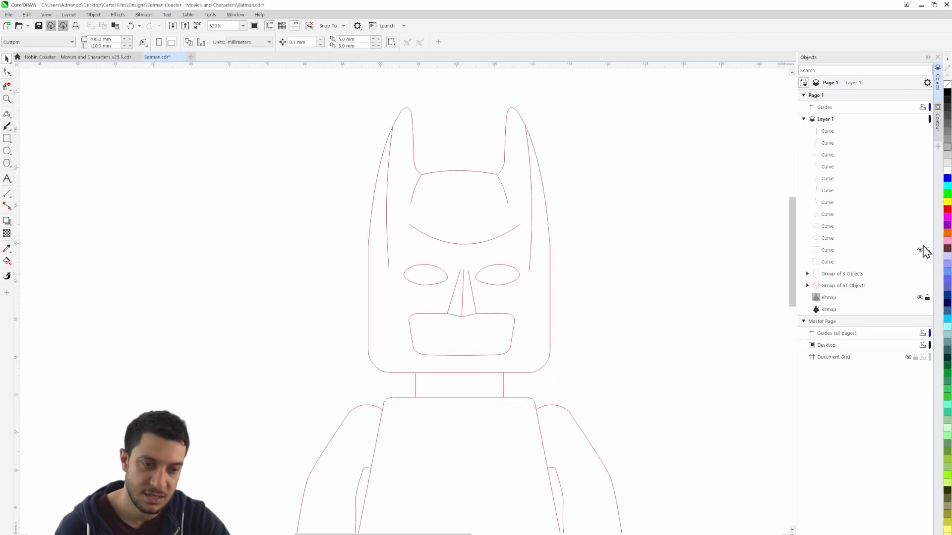
{"action": "left_click", "coordinate": [920, 298]}
Trace the brow above the eyes with three straight segments about 18.5 mm wide, joining the lower ends of both ear curves
{"action": "scroll", "coordinate": [402, 293], "scroll_direction": "up", "scroll_amount": 3}
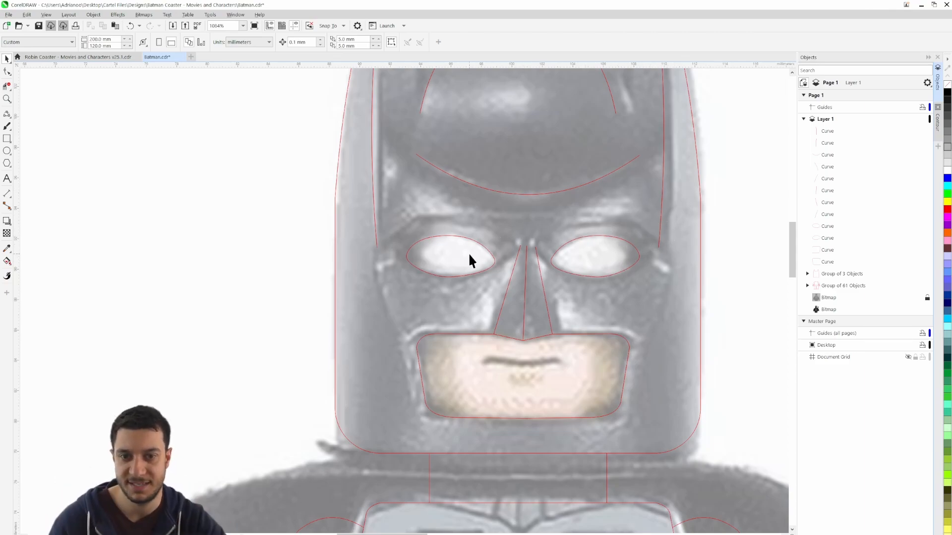
{"action": "left_click", "coordinate": [7, 114]}
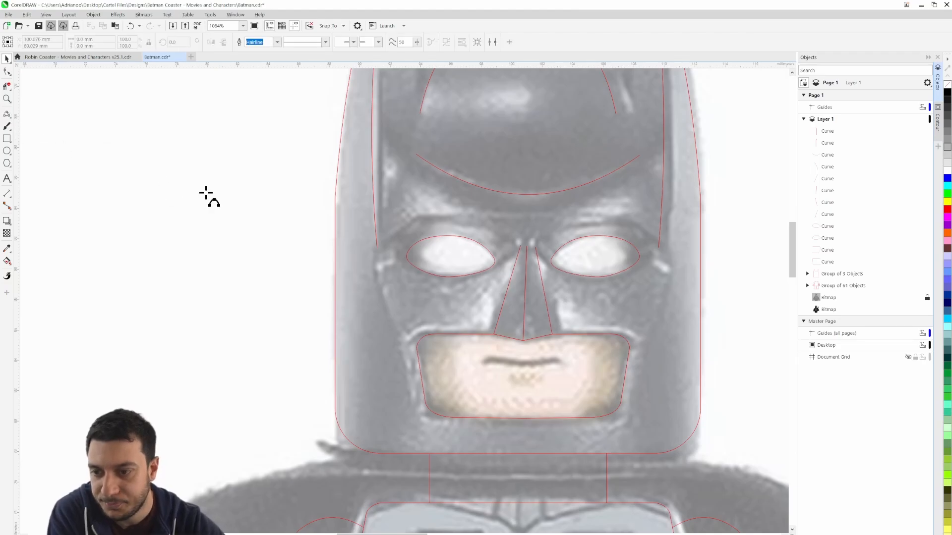
{"action": "left_click", "coordinate": [377, 246]}
{"action": "left_click", "coordinate": [422, 215]}
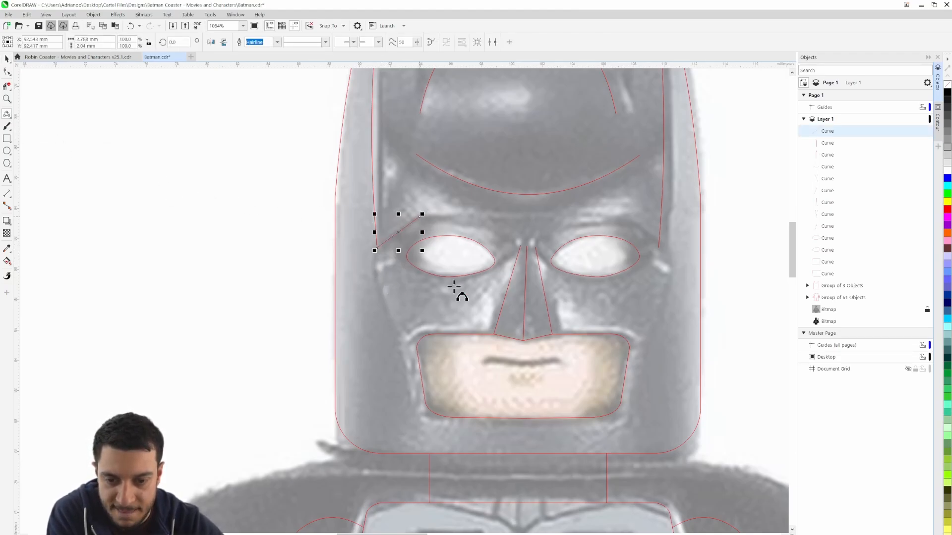
{"action": "left_click", "coordinate": [628, 217]}
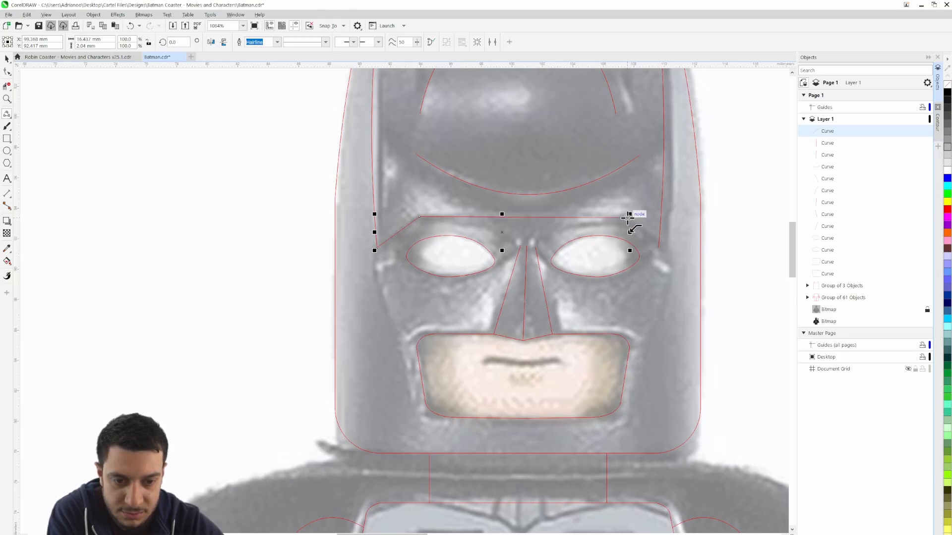
{"action": "left_click", "coordinate": [659, 248]}
Extend the brow line from its left-hand end down the cheek to beside the mouth's upper corner, about 8.6 mm high overall
{"action": "left_click_drag", "start_coordinate": [377, 248], "coordinate": [385, 305]}
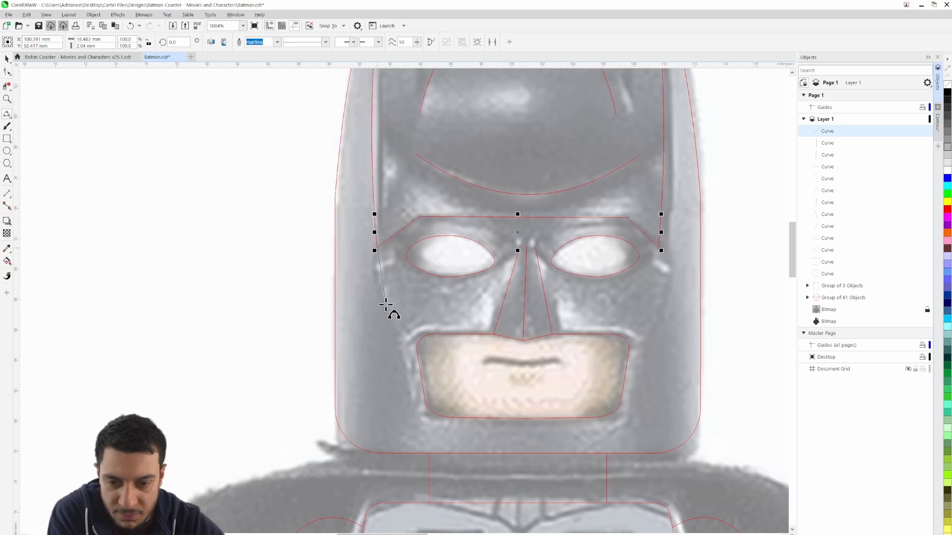
{"action": "left_click", "coordinate": [376, 271]}
{"action": "left_click_drag", "start_coordinate": [411, 362], "coordinate": [376, 297]}
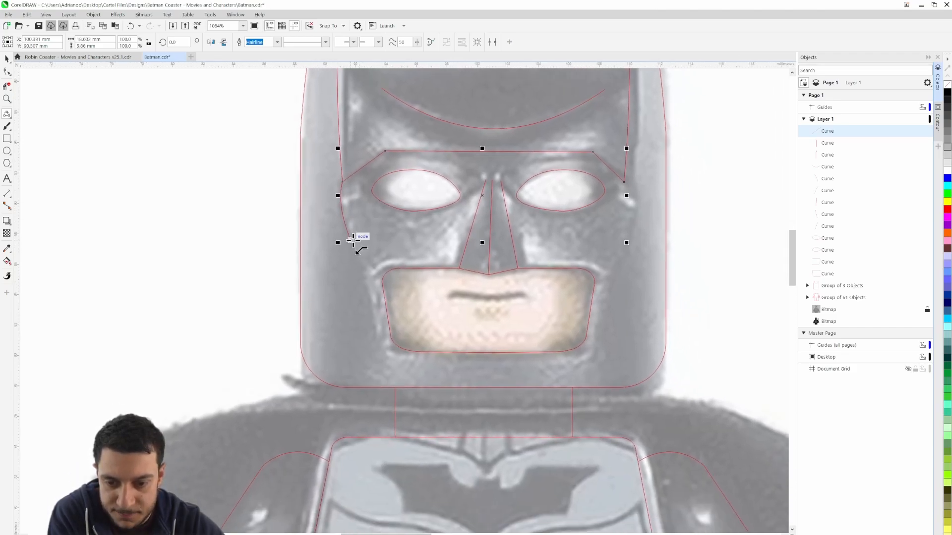
{"action": "left_click", "coordinate": [352, 240]}
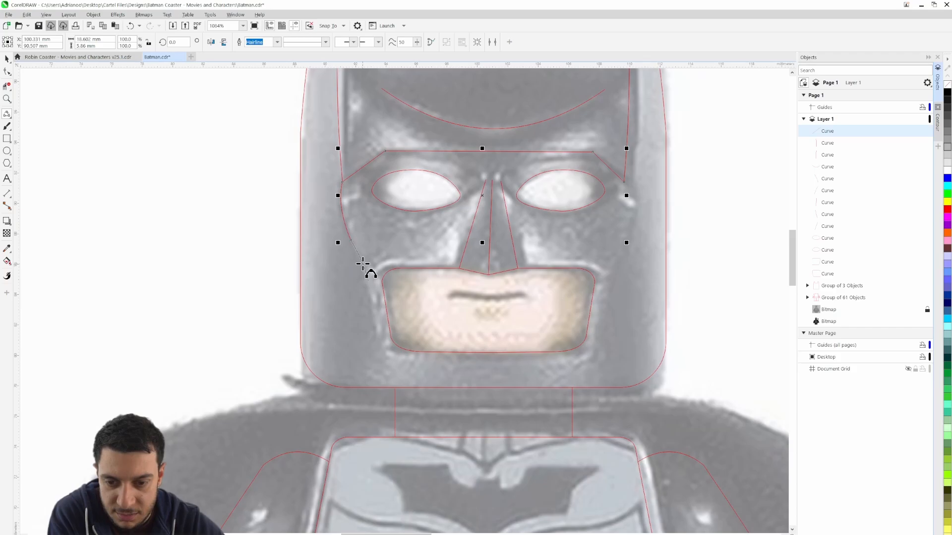
{"action": "left_click", "coordinate": [368, 281]}
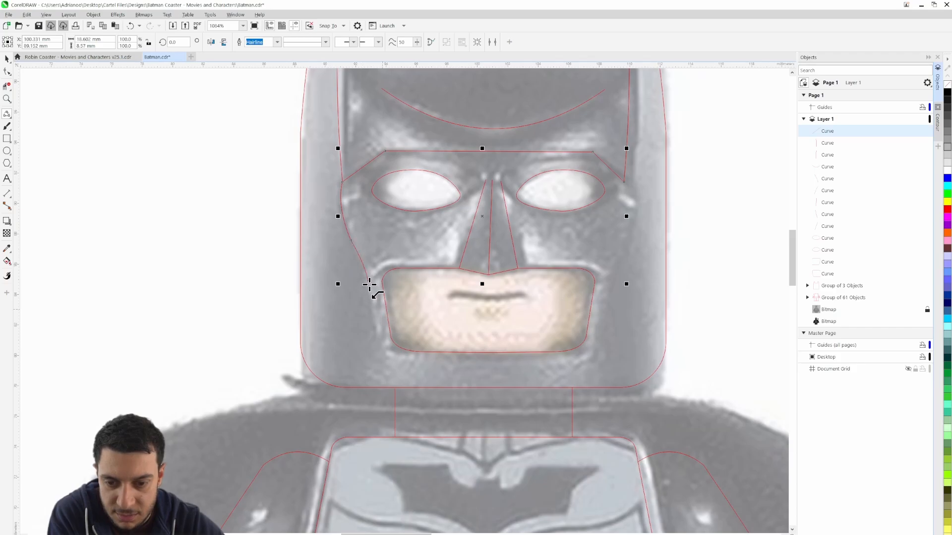
Trace the mouth surround's left-hand side, rounded lower corner and bottom edge, about 13.4 mm wide and 5.4 mm high
{"action": "left_click", "coordinate": [381, 352]}
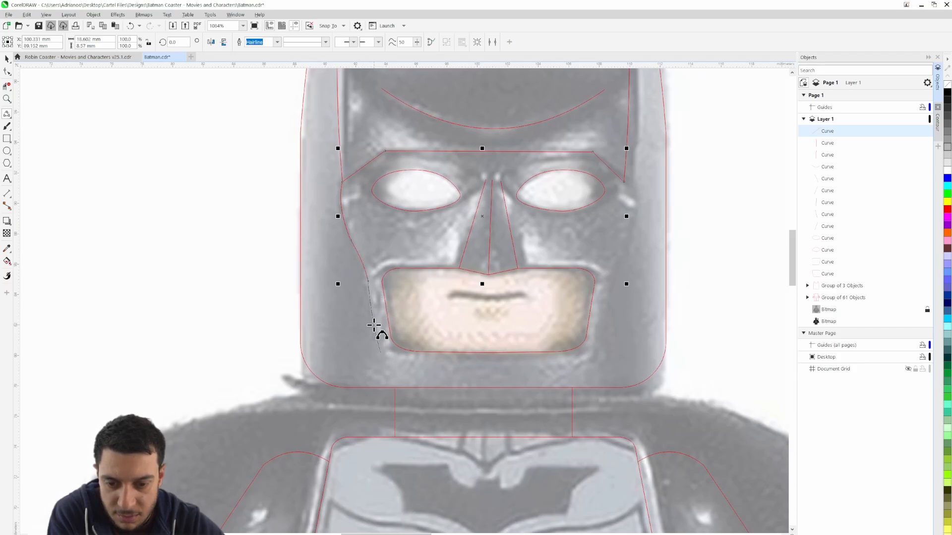
{"action": "left_click", "coordinate": [374, 325]}
{"action": "left_click_drag", "start_coordinate": [381, 353], "coordinate": [418, 366]}
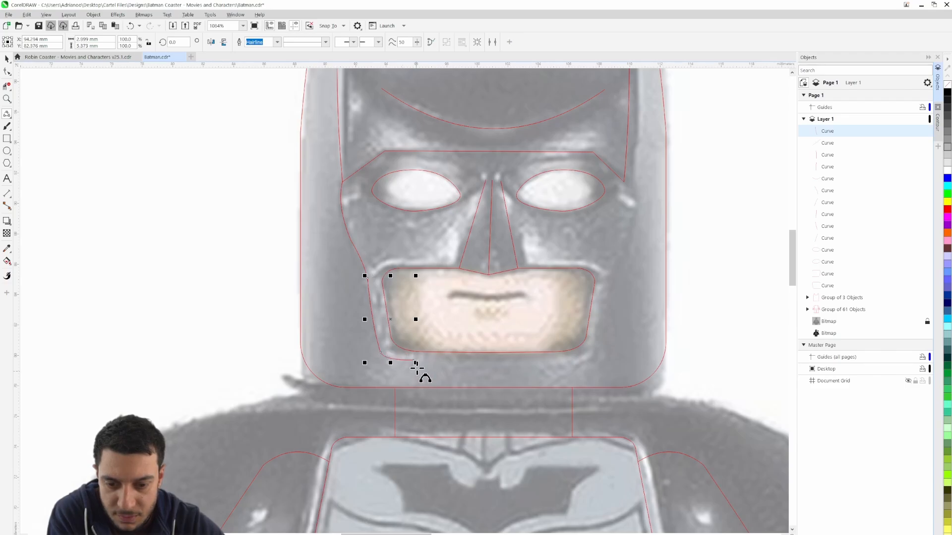
{"action": "left_click", "coordinate": [572, 362]}
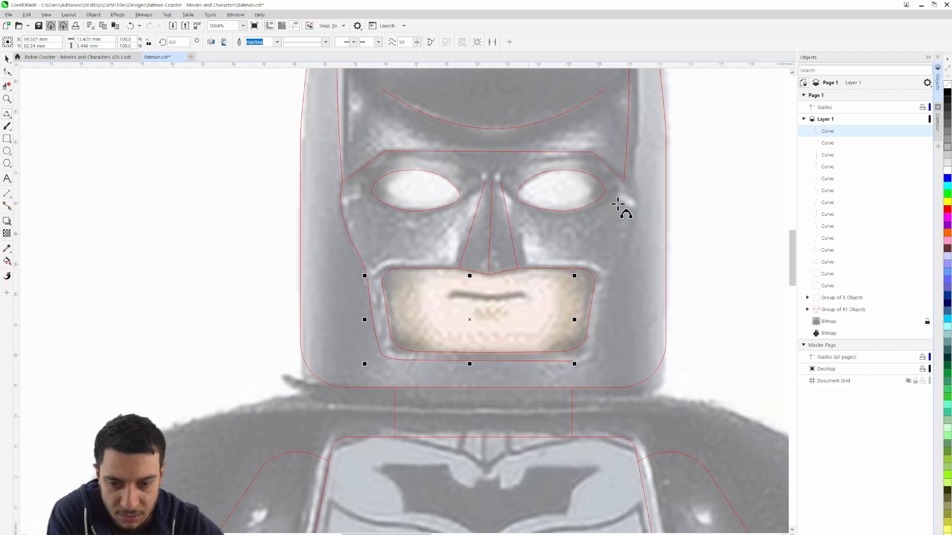
{"action": "left_click_drag", "start_coordinate": [618, 203], "coordinate": [541, 208]}
{"action": "left_click_drag", "start_coordinate": [495, 365], "coordinate": [520, 342]}
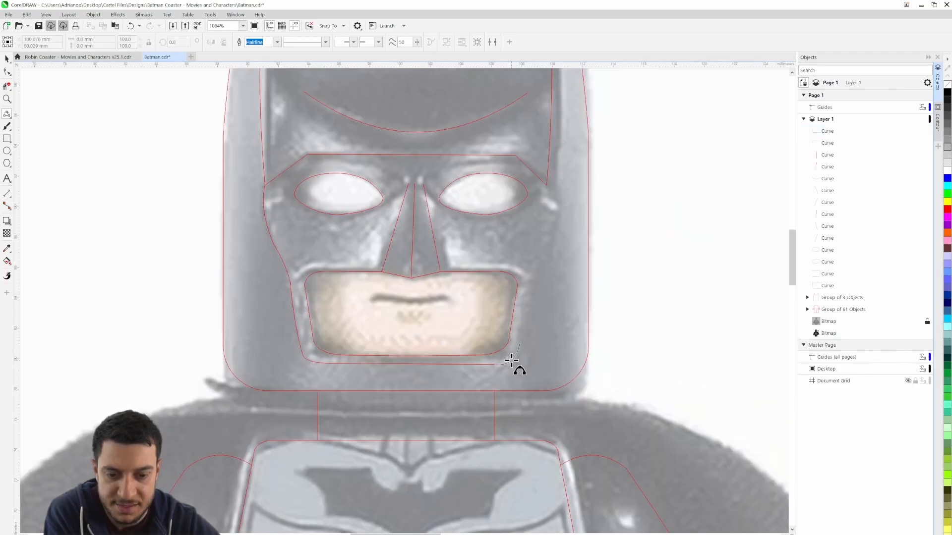
{"action": "left_click", "coordinate": [510, 360]}
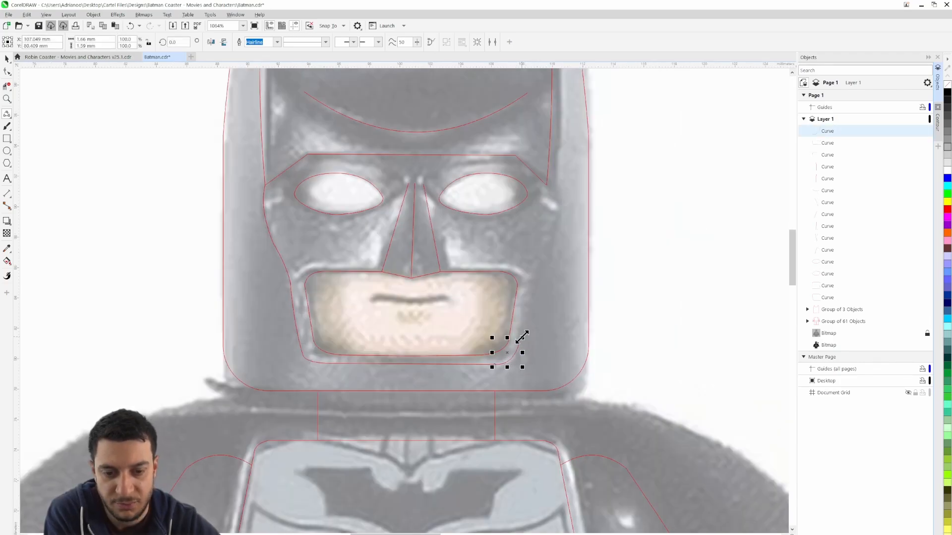
{"action": "left_click_drag", "start_coordinate": [520, 340], "coordinate": [533, 289]}
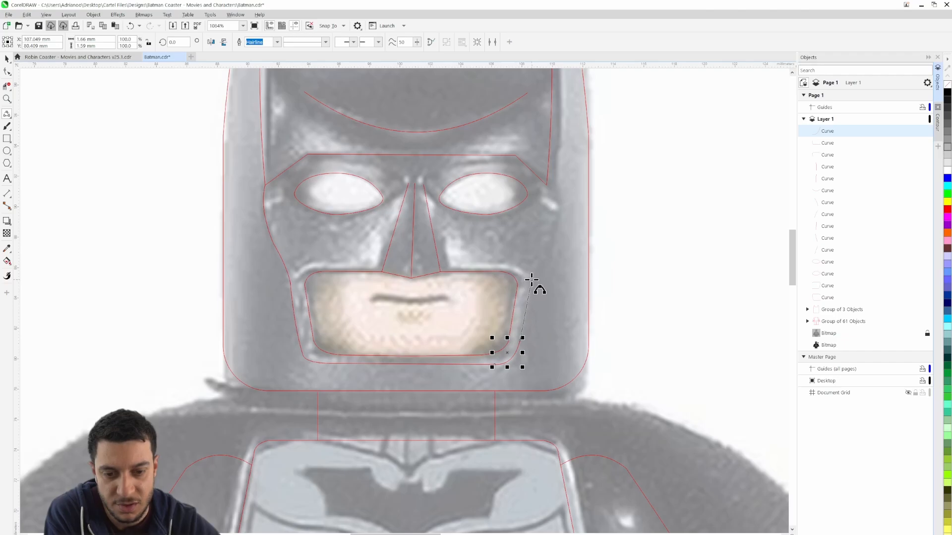
{"action": "left_click", "coordinate": [532, 279]}
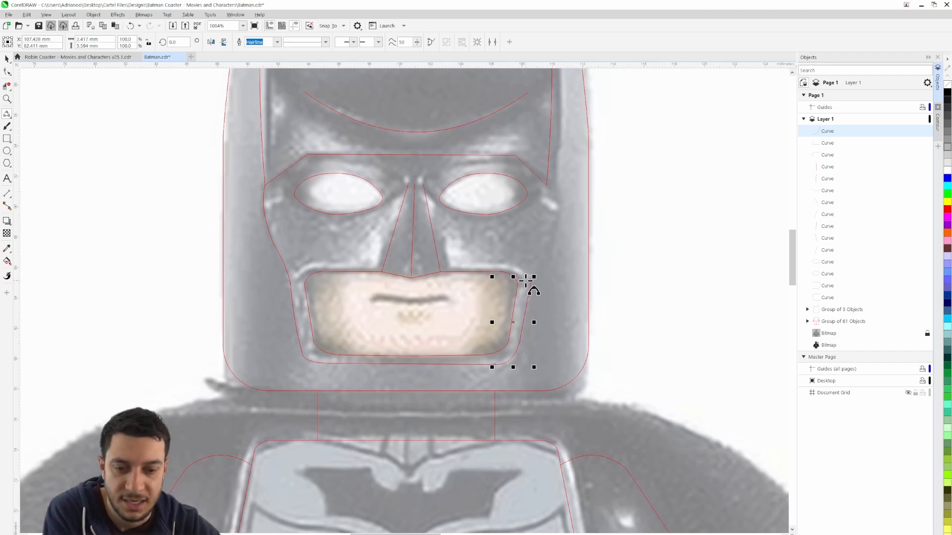
{"action": "left_click", "coordinate": [533, 278]}
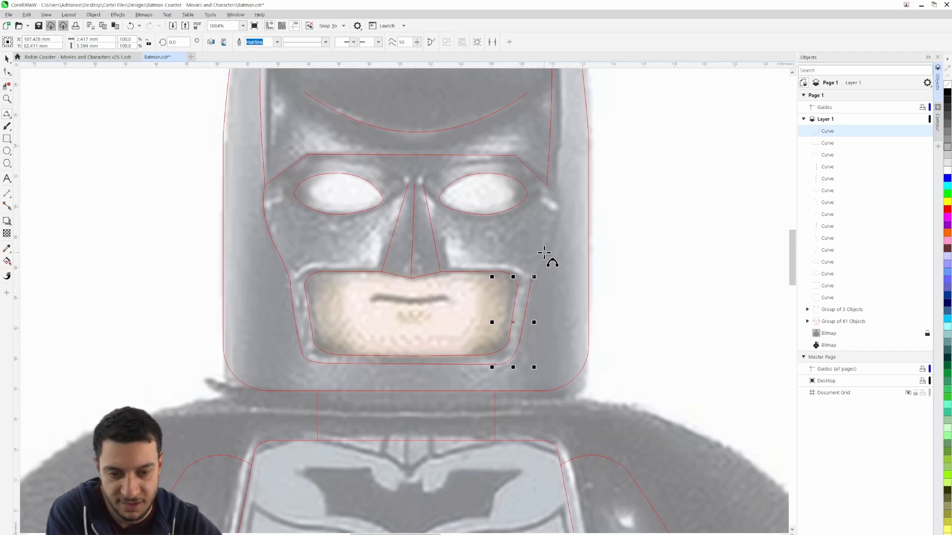
{"action": "key", "text": "ctrl+z"}
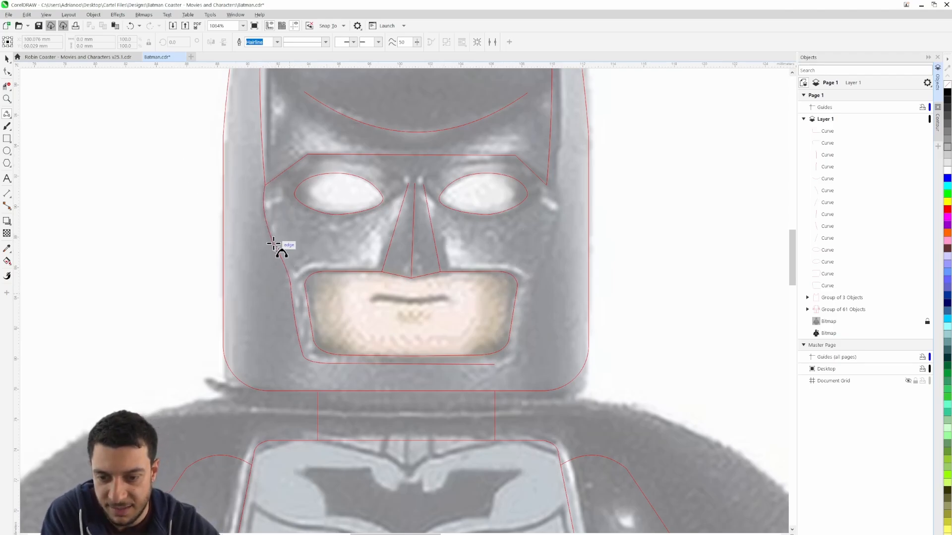
Copy the brow and cheek curve beside the head and mirror the copy horizontally
{"action": "left_click", "coordinate": [8, 60]}
{"action": "left_click", "coordinate": [263, 218]}
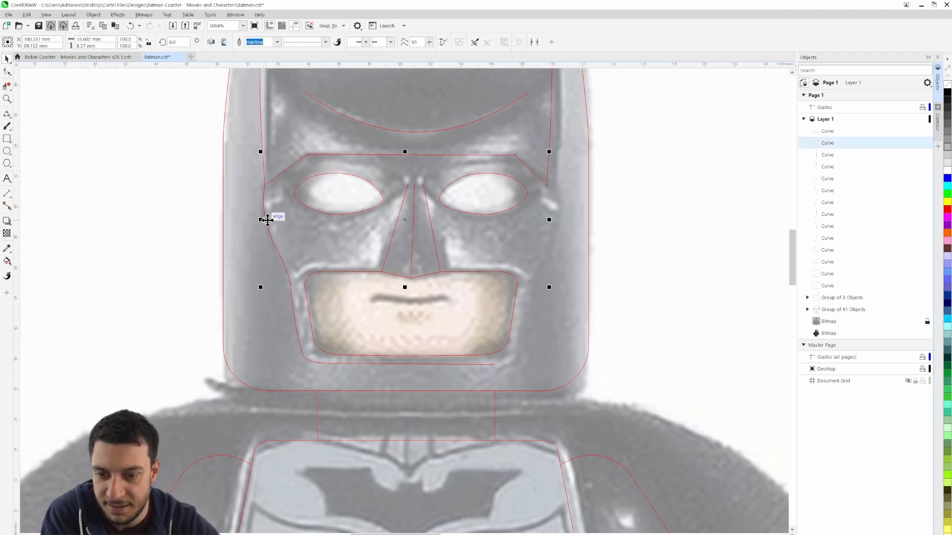
{"action": "left_click_drag", "start_coordinate": [266, 215], "coordinate": [506, 248]}
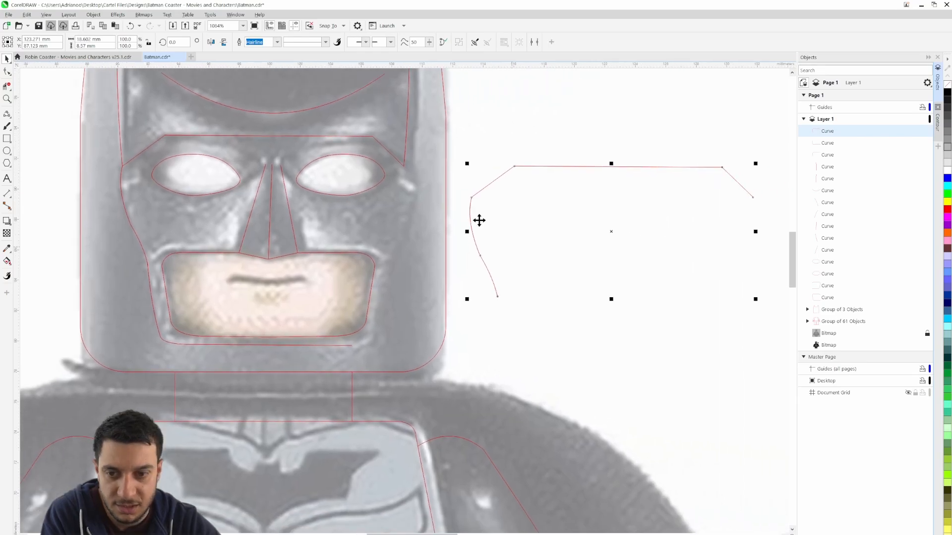
{"action": "left_click", "coordinate": [213, 43]}
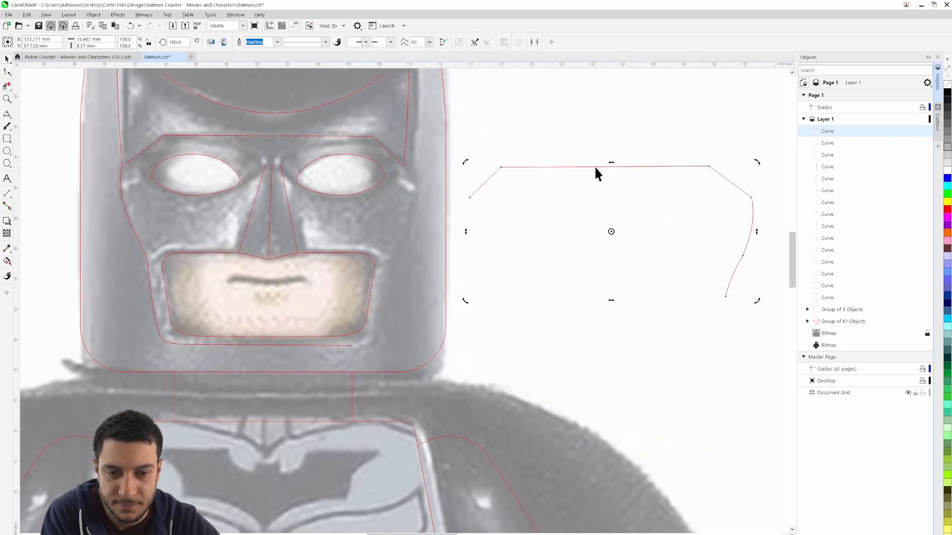
Delete the brow nodes from the mirrored copy, leaving only its curved cheek portion
{"action": "key", "text": "F10"}
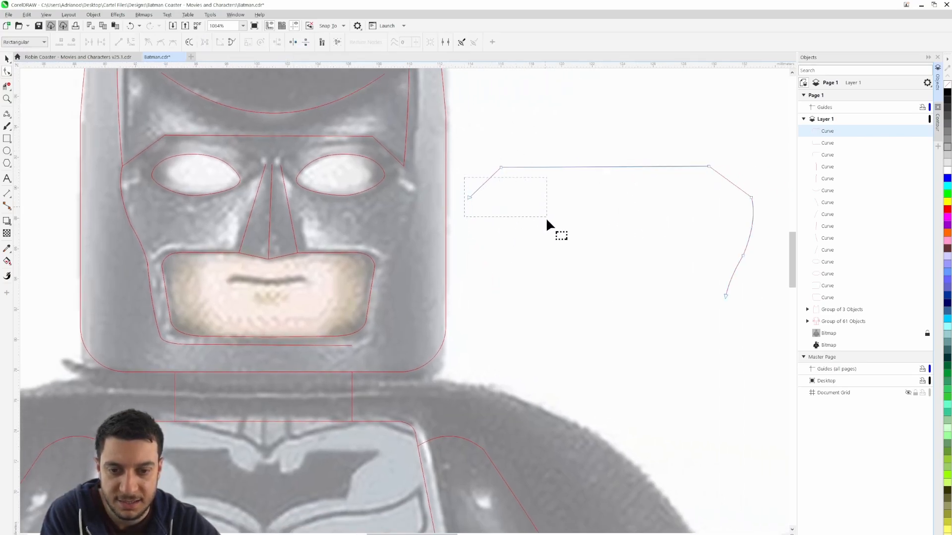
{"action": "left_click_drag", "start_coordinate": [546, 220], "coordinate": [547, 217]}
{"action": "key", "text": "Delete"}
{"action": "left_click_drag", "start_coordinate": [685, 147], "coordinate": [720, 185]}
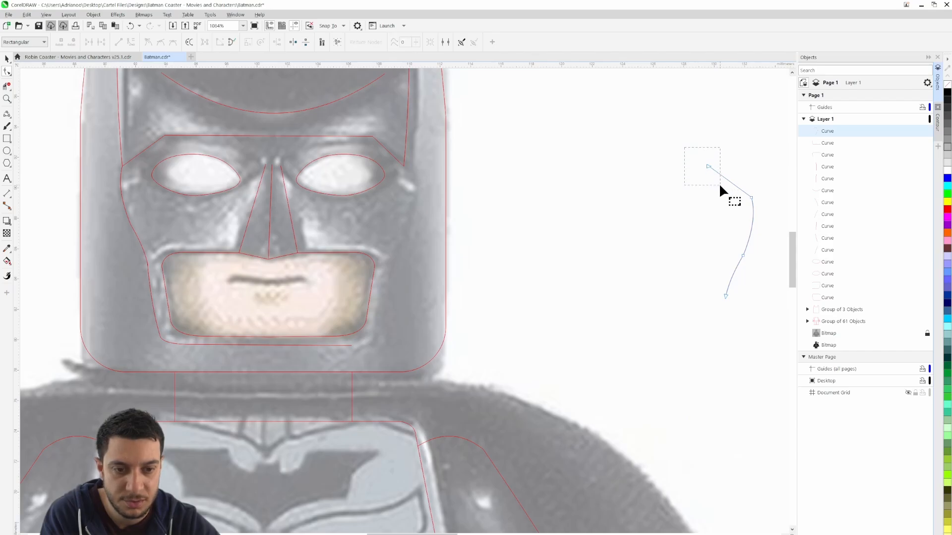
Move the cheek curve onto the right-hand cheek and snap its upper end to the brow line's outer end node
{"action": "left_click", "coordinate": [7, 59]}
{"action": "left_click_drag", "start_coordinate": [728, 298], "coordinate": [387, 270]}
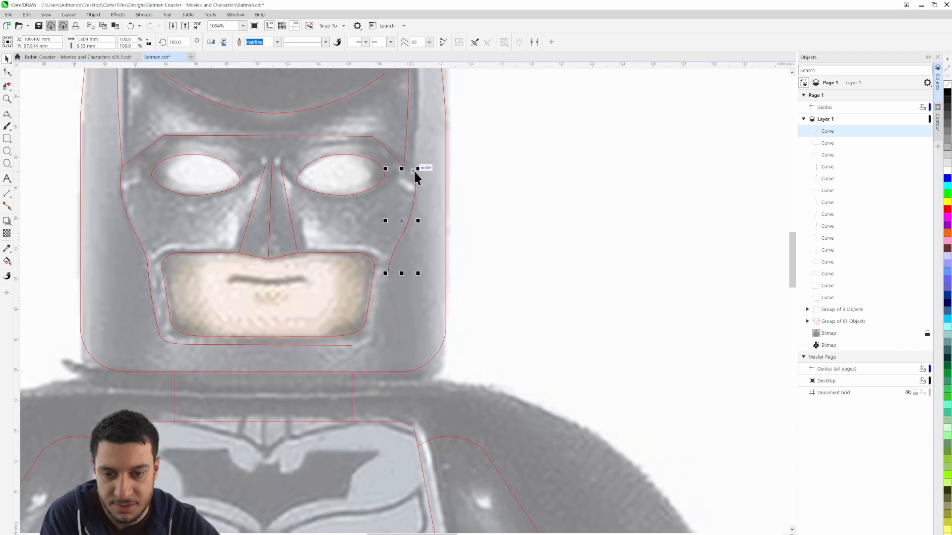
{"action": "left_click_drag", "start_coordinate": [414, 170], "coordinate": [405, 168]}
Shift the right-hand cheek curve's middle and lower nodes outward to follow the edge of the mask
{"action": "key", "text": "F10"}
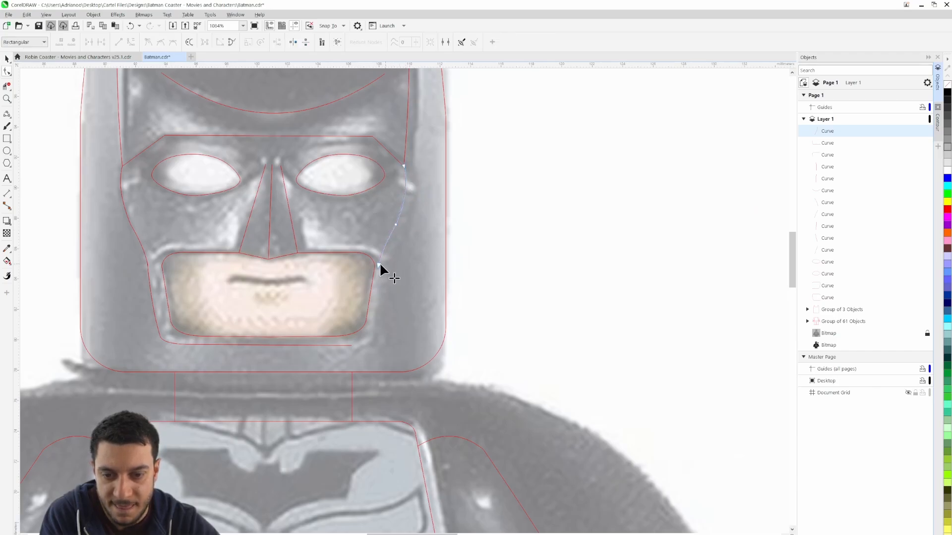
{"action": "left_click_drag", "start_coordinate": [395, 225], "coordinate": [402, 227]}
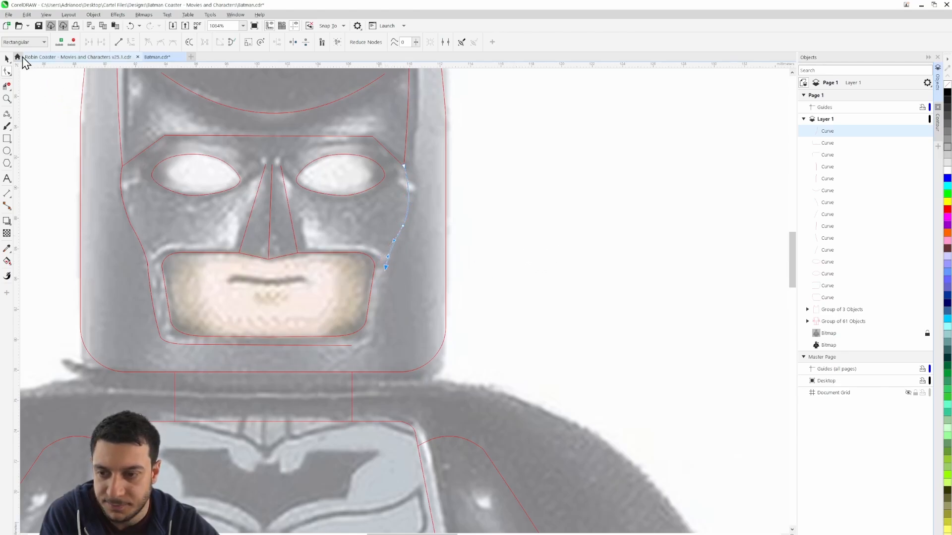
{"action": "left_click", "coordinate": [6, 58]}
{"action": "key", "text": "Escape"}
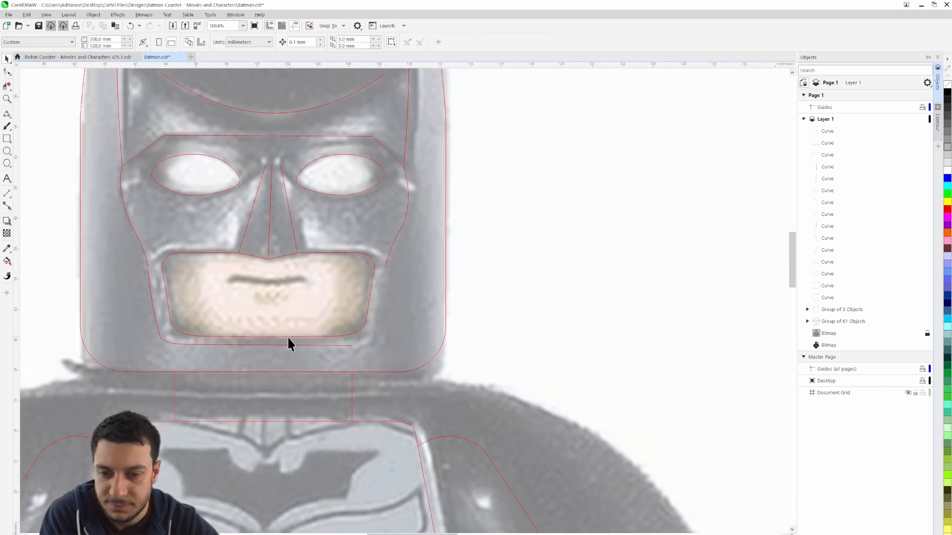
Trace the mouth surround's right-hand side and rounded lower corner from the cheek curve to the bottom edge, about 2.2 mm wide and 5.1 mm high
{"action": "left_click", "coordinate": [6, 114]}
{"action": "left_click", "coordinate": [386, 267]}
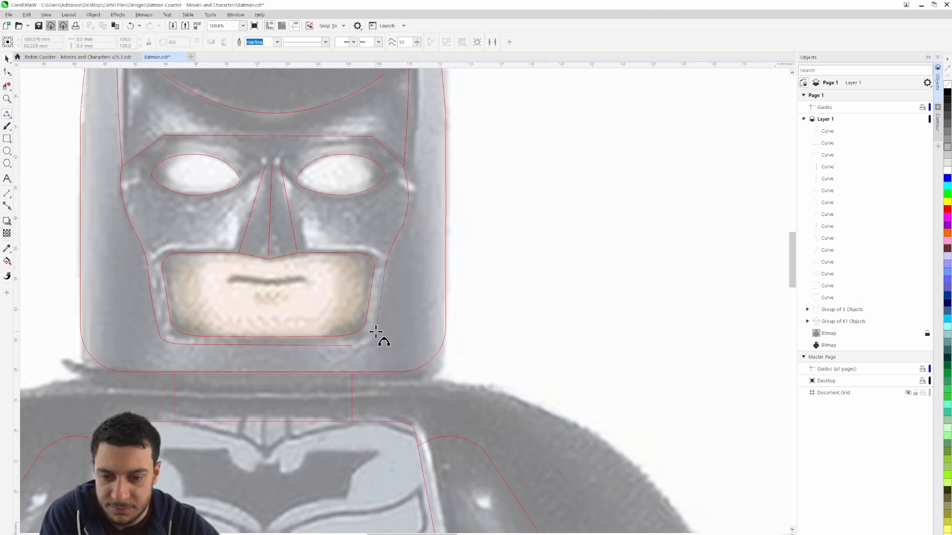
{"action": "left_click", "coordinate": [375, 334]}
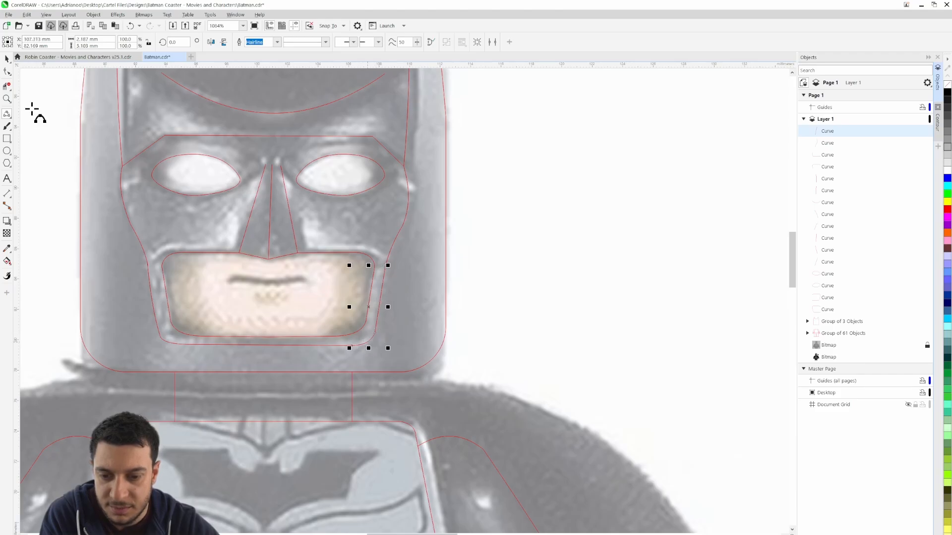
{"action": "left_click", "coordinate": [7, 59]}
{"action": "left_click", "coordinate": [545, 267]}
Examine the traced mask and compare it with the cowl and face of the full-colour Batman figure beside the page
{"action": "scroll", "coordinate": [546, 269], "scroll_direction": "down", "scroll_amount": 1}
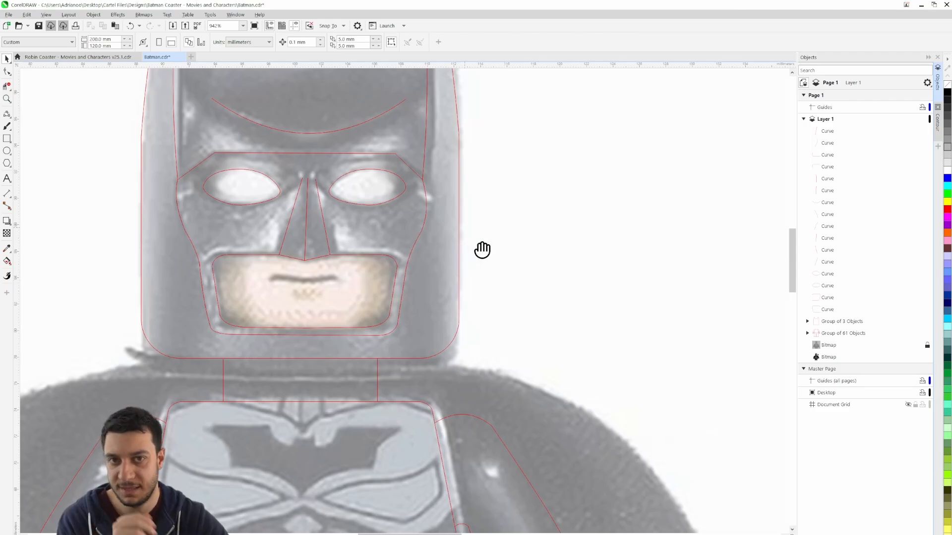
{"action": "left_click_drag", "start_coordinate": [482, 251], "coordinate": [577, 317]}
{"action": "left_click_drag", "start_coordinate": [369, 244], "coordinate": [416, 238]}
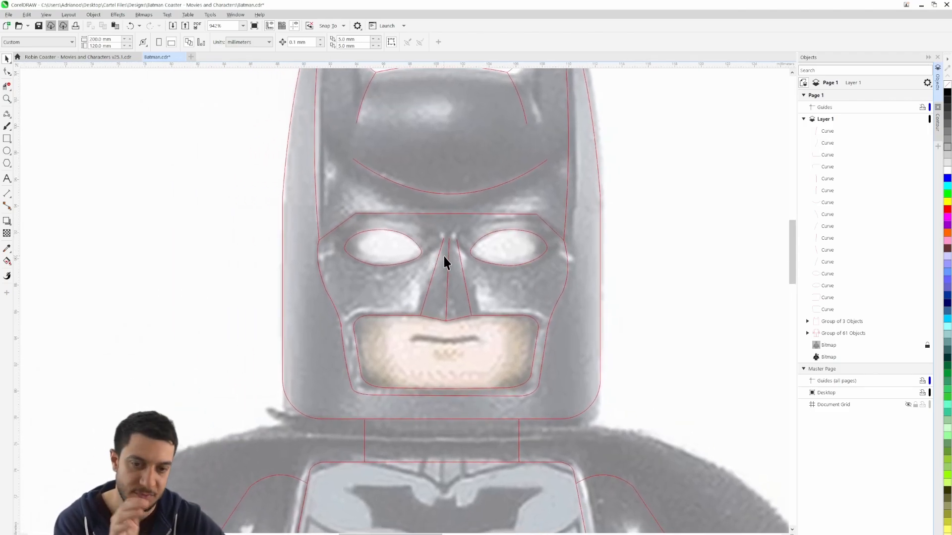
{"action": "scroll", "coordinate": [445, 256], "scroll_direction": "down", "scroll_amount": 3}
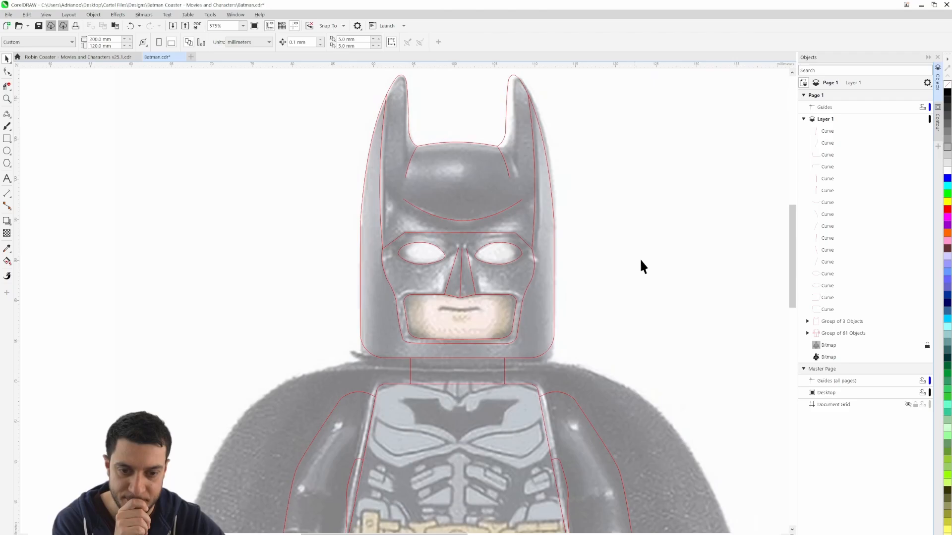
{"action": "left_click_drag", "start_coordinate": [641, 261], "coordinate": [176, 267]}
{"action": "left_click_drag", "start_coordinate": [618, 254], "coordinate": [483, 267]}
{"action": "scroll", "coordinate": [481, 267], "scroll_direction": "down", "scroll_amount": 3}
{"action": "left_click_drag", "start_coordinate": [620, 289], "coordinate": [421, 268]}
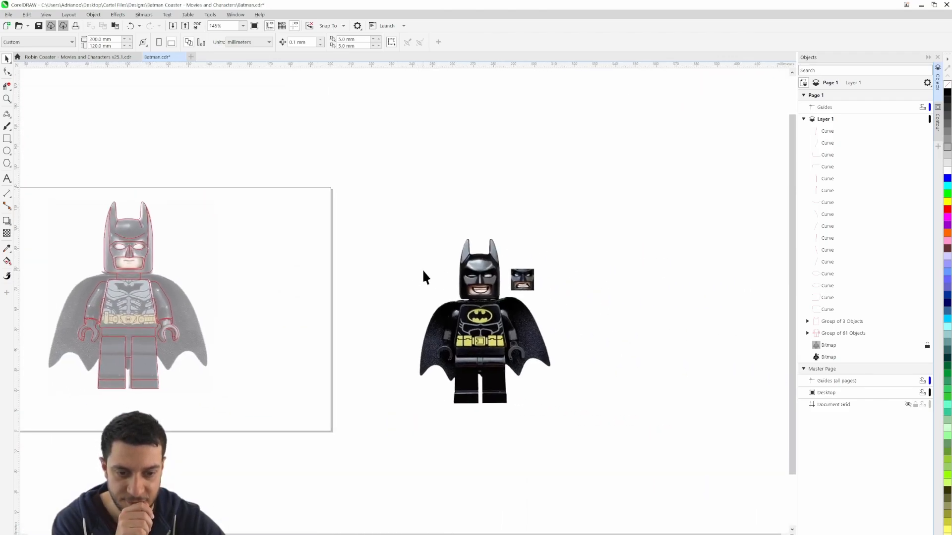
{"action": "scroll", "coordinate": [502, 277], "scroll_direction": "up", "scroll_amount": 3}
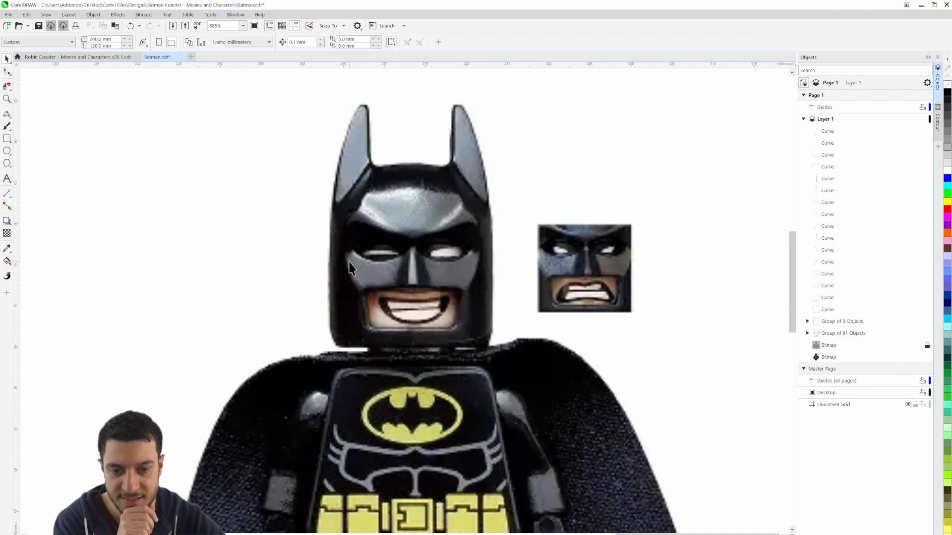
Hide the locked reference bitmap, examine the traced outlines of the whole figure on their own, and show the bitmap again
{"action": "scroll", "coordinate": [350, 268], "scroll_direction": "down", "scroll_amount": 3}
{"action": "left_click_drag", "start_coordinate": [144, 275], "coordinate": [304, 278]}
{"action": "left_click_drag", "start_coordinate": [89, 275], "coordinate": [510, 294]}
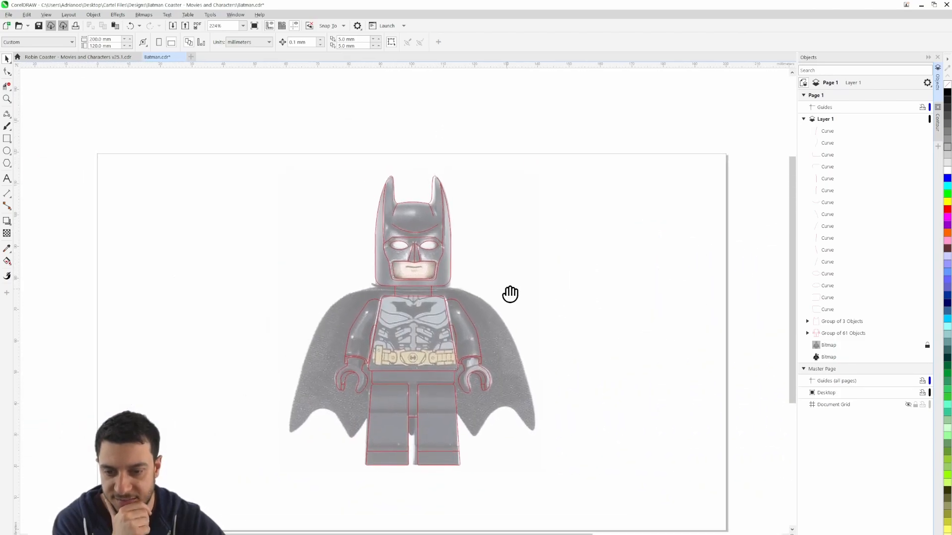
{"action": "scroll", "coordinate": [441, 255], "scroll_direction": "up", "scroll_amount": 1}
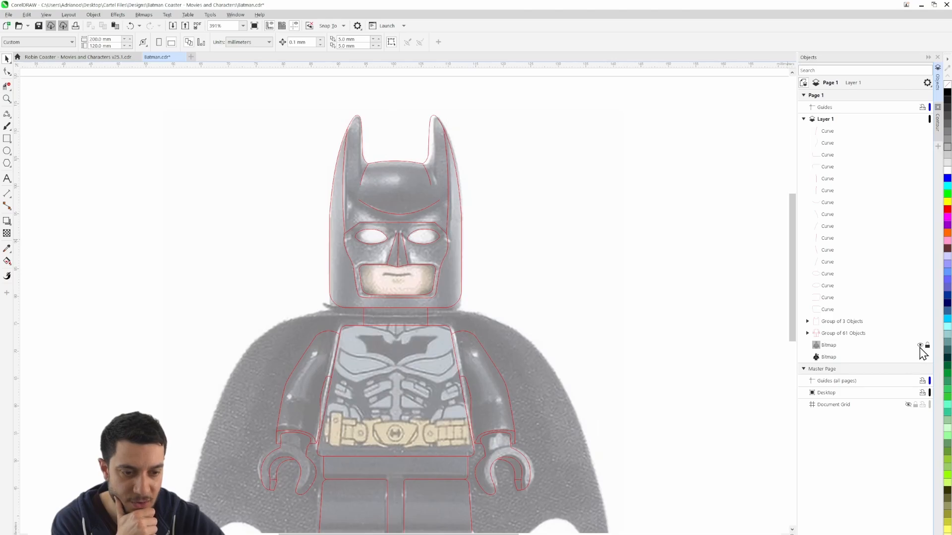
{"action": "left_click", "coordinate": [920, 345]}
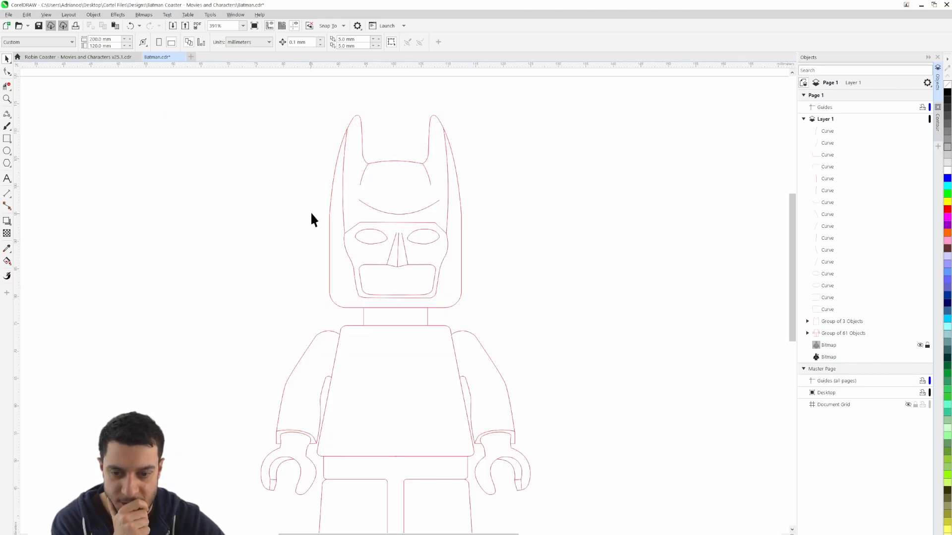
{"action": "scroll", "coordinate": [501, 248], "scroll_direction": "down", "scroll_amount": 3}
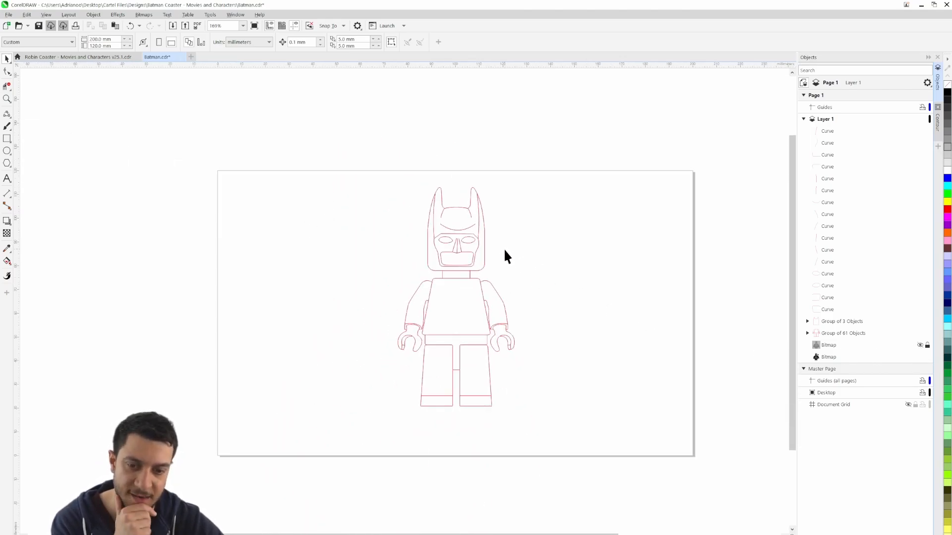
{"action": "scroll", "coordinate": [505, 255], "scroll_direction": "up", "scroll_amount": 1}
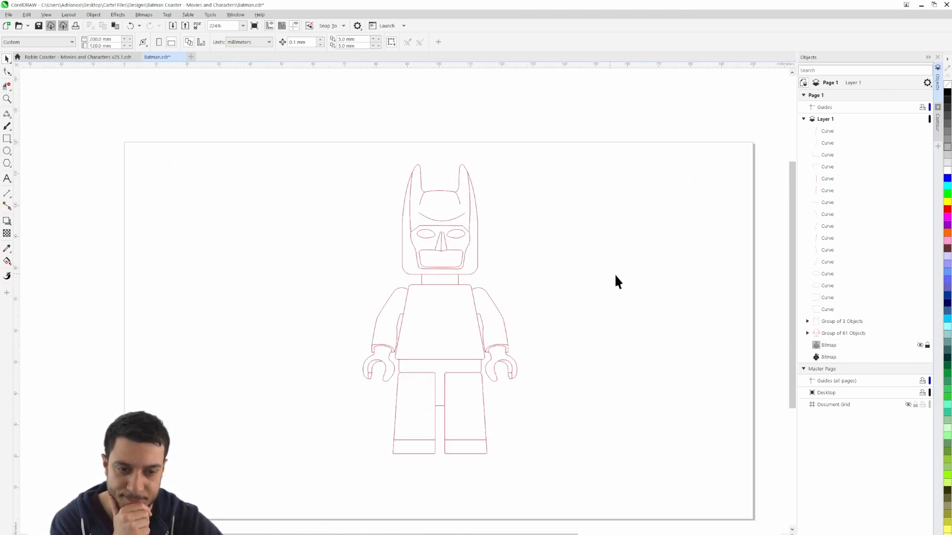
{"action": "left_click", "coordinate": [920, 345]}
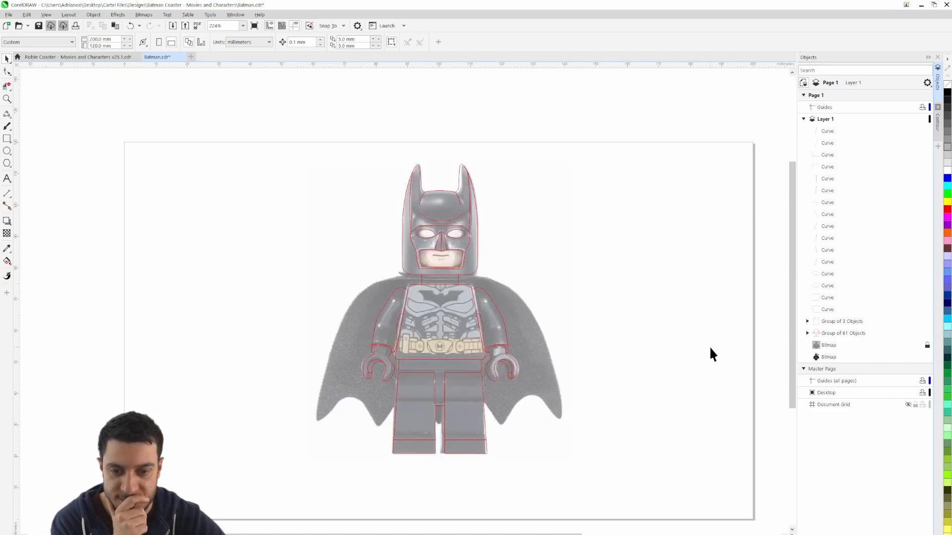
Unlock the faded grey reference bitmap and move it off the page, clear of the traced outlines
{"action": "scroll", "coordinate": [710, 344], "scroll_direction": "down", "scroll_amount": 2}
{"action": "scroll", "coordinate": [709, 343], "scroll_direction": "up", "scroll_amount": 1}
{"action": "left_click_drag", "start_coordinate": [710, 344], "coordinate": [619, 335]}
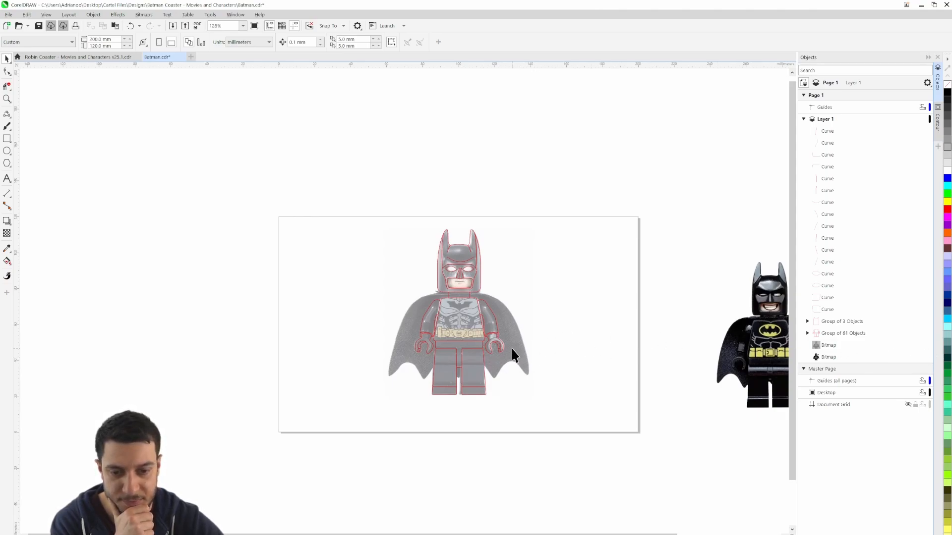
{"action": "left_click_drag", "start_coordinate": [512, 349], "coordinate": [232, 361]}
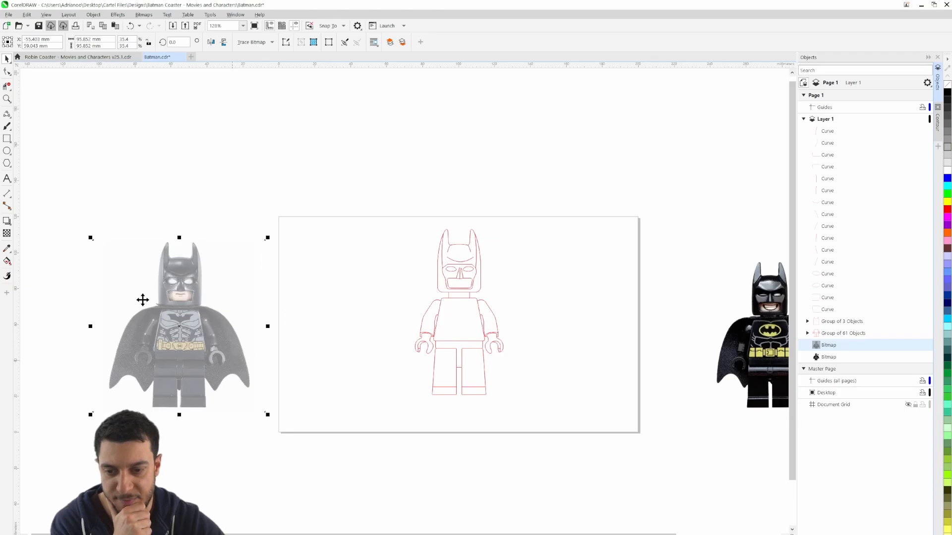
Place the full-colour Batman bitmap over the traced outlines and enlarge it to about 79.8 by 99.7 mm to match the figure
{"action": "left_click_drag", "start_coordinate": [730, 358], "coordinate": [447, 326]}
{"action": "scroll", "coordinate": [493, 342], "scroll_direction": "up", "scroll_amount": 1}
{"action": "scroll", "coordinate": [493, 342], "scroll_direction": "up", "scroll_amount": 1}
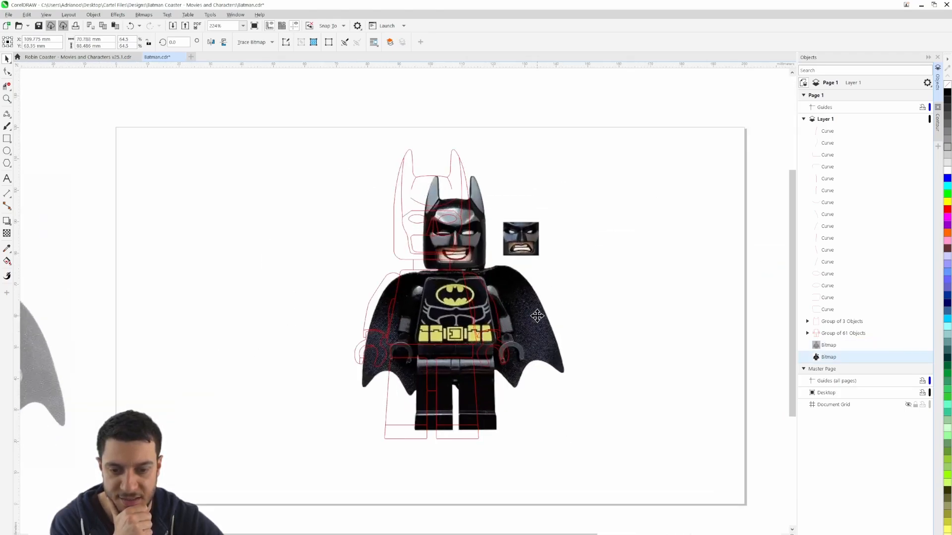
{"action": "left_click_drag", "start_coordinate": [538, 315], "coordinate": [518, 323]}
{"action": "left_click_drag", "start_coordinate": [545, 172], "coordinate": [573, 136]}
{"action": "left_click_drag", "start_coordinate": [533, 366], "coordinate": [531, 363]}
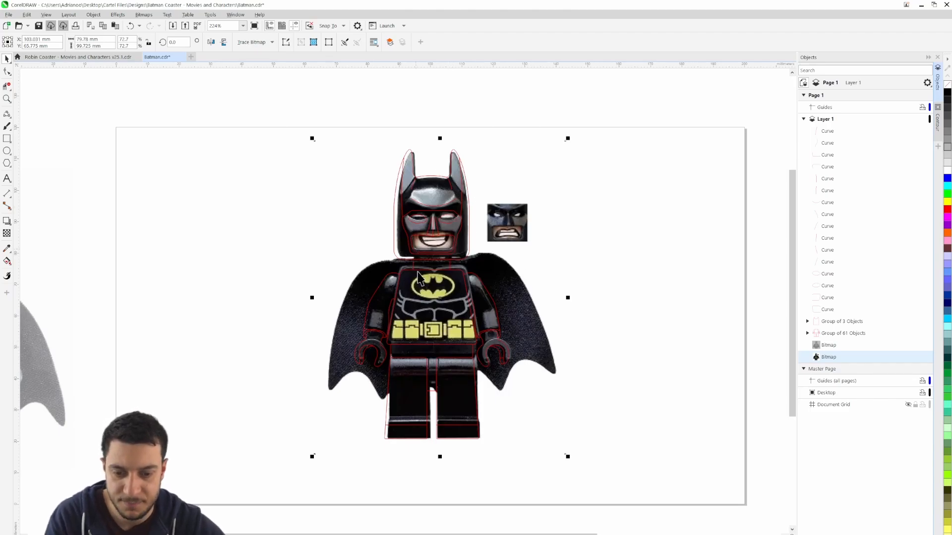
{"action": "key", "text": "Left"}
{"action": "key", "text": "Left"}
{"action": "key", "text": "Left"}
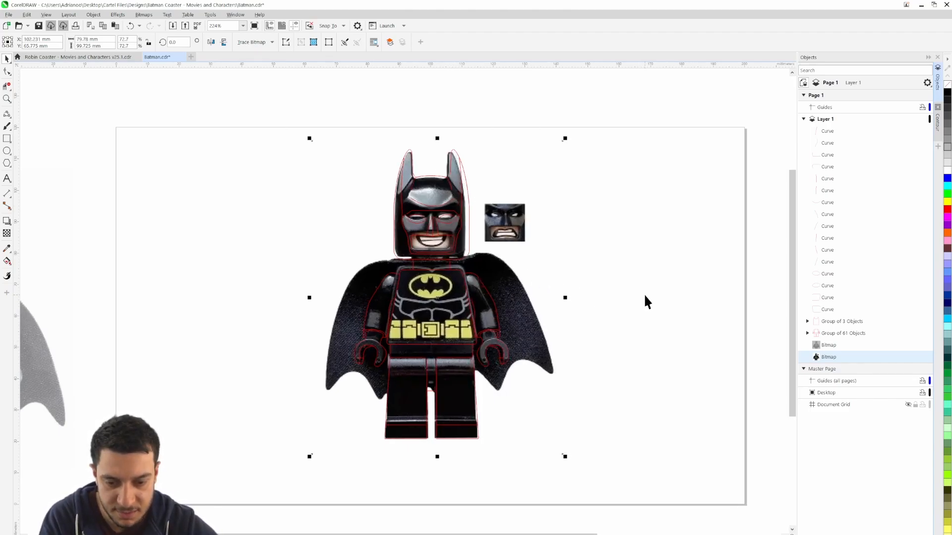
Apply a uniform transparency of 50 to the full-colour Batman bitmap behind the outlines
{"action": "left_click", "coordinate": [638, 263]}
{"action": "scroll", "coordinate": [443, 287], "scroll_direction": "up", "scroll_amount": 1}
{"action": "scroll", "coordinate": [442, 286], "scroll_direction": "up", "scroll_amount": 2}
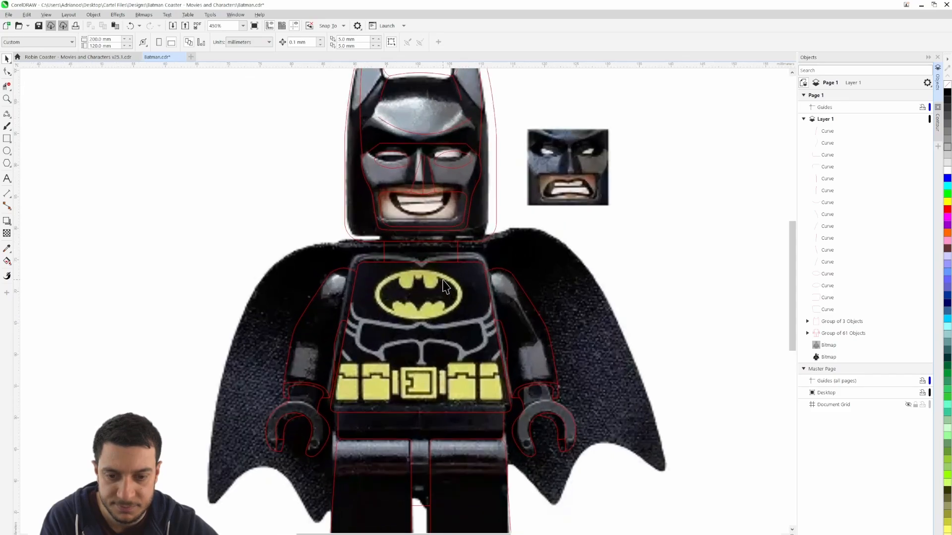
{"action": "left_click_drag", "start_coordinate": [415, 211], "coordinate": [415, 273]}
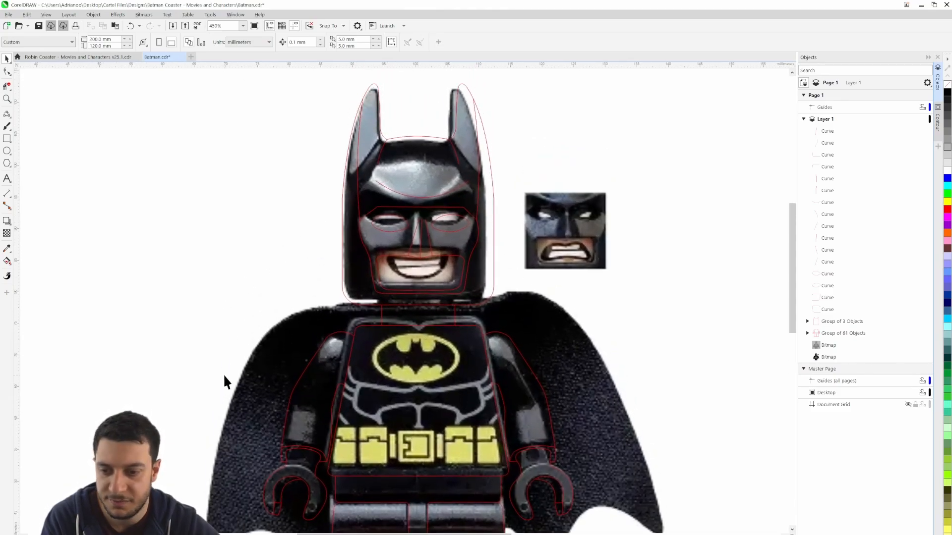
{"action": "left_click", "coordinate": [257, 387]}
{"action": "left_click", "coordinate": [7, 234]}
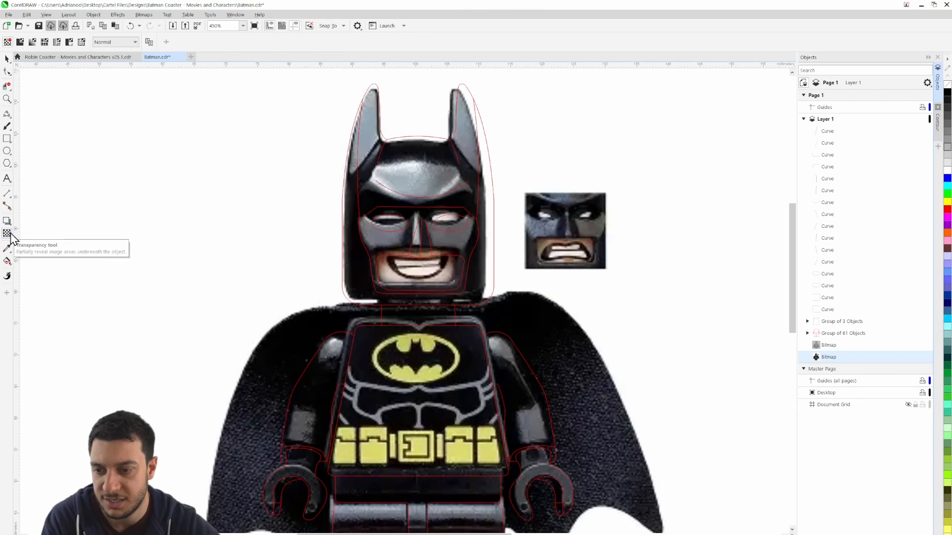
{"action": "left_click", "coordinate": [20, 42]}
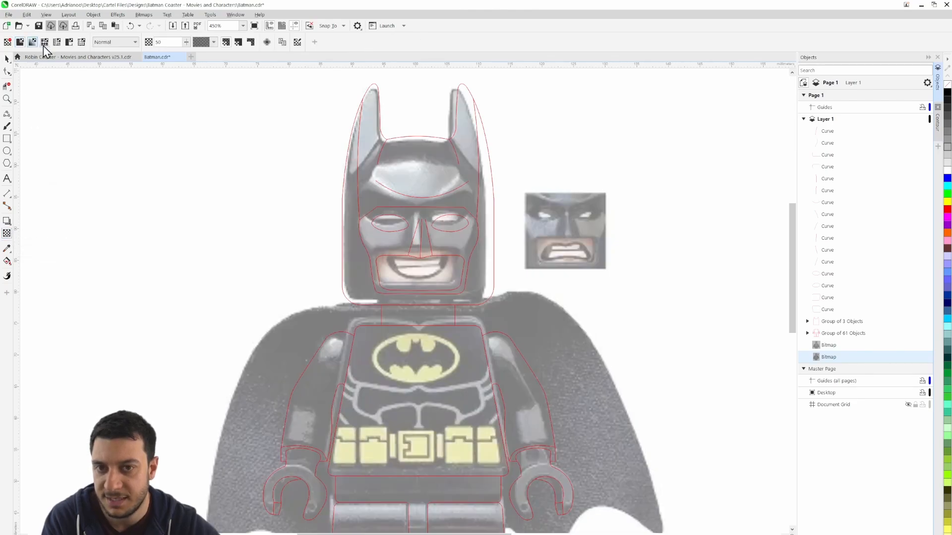
{"action": "left_click", "coordinate": [6, 58]}
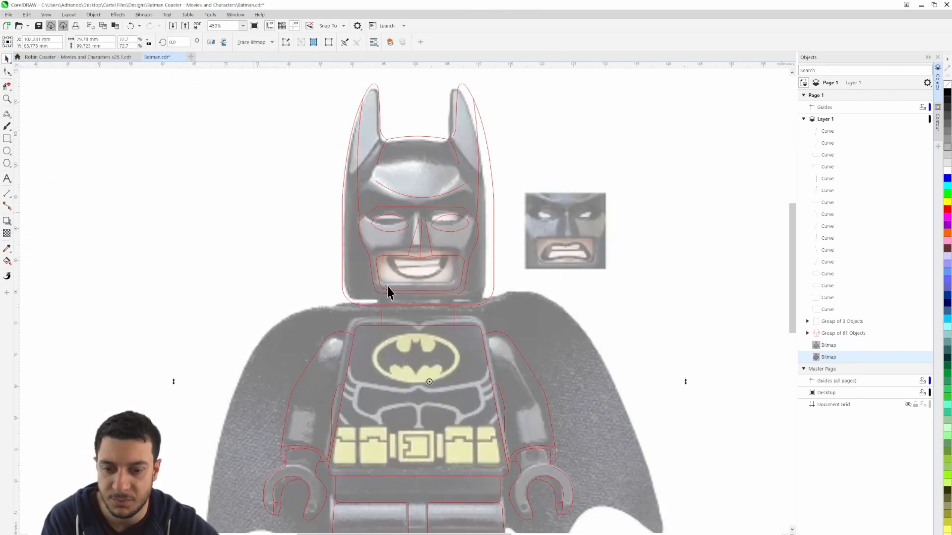
Nudge the semi-transparent bitmap to about X 102.8 mm, Y 64.8 mm to align its mouth area with the traced mouth opening
{"action": "key", "text": "Right"}
{"action": "key", "text": "Right"}
{"action": "key", "text": "Right"}
{"action": "key", "text": "Right"}
{"action": "key", "text": "Right"}
{"action": "key", "text": "Right"}
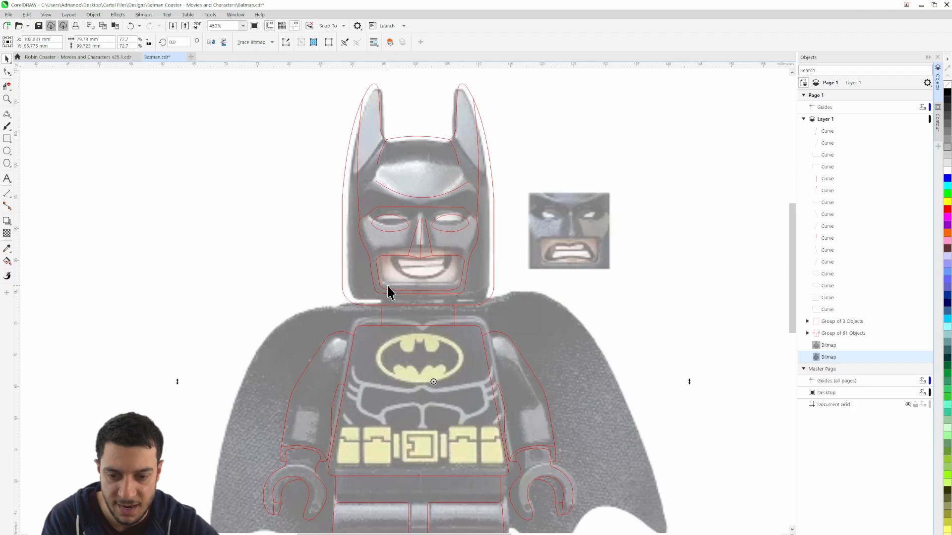
{"action": "key", "text": "Down"}
{"action": "key", "text": "Down"}
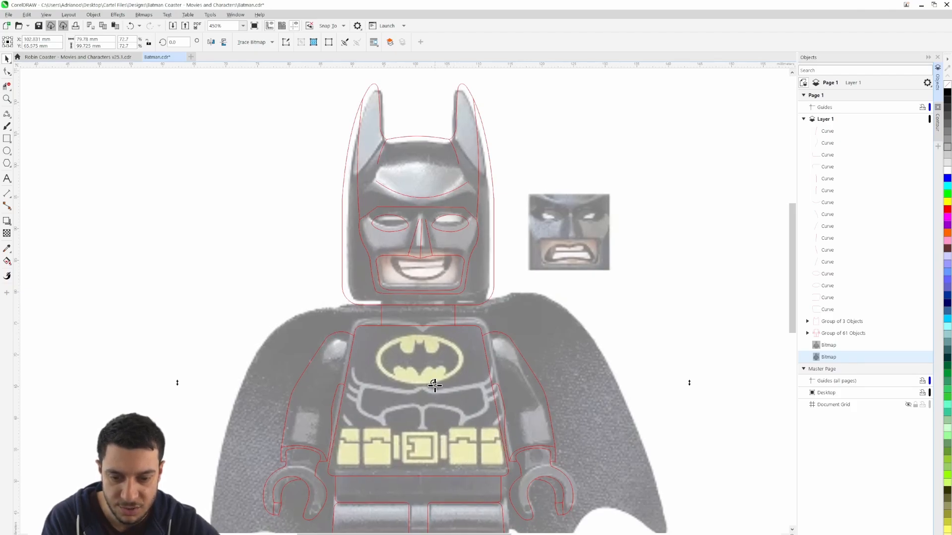
{"action": "key", "text": "Down"}
{"action": "key", "text": "Down"}
{"action": "key", "text": "Down"}
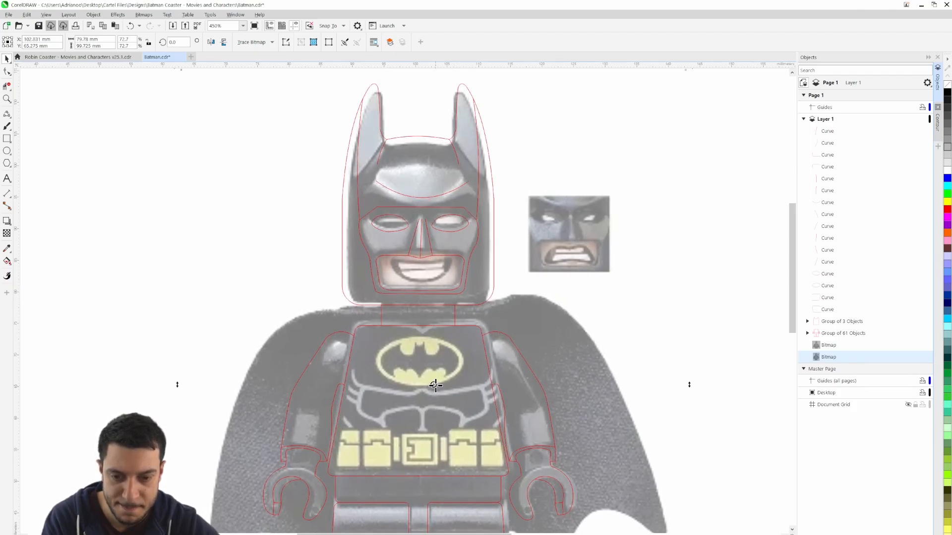
{"action": "key", "text": "Down"}
{"action": "key", "text": "Down"}
{"action": "key", "text": "Down"}
{"action": "key", "text": "Down"}
{"action": "key", "text": "Down"}
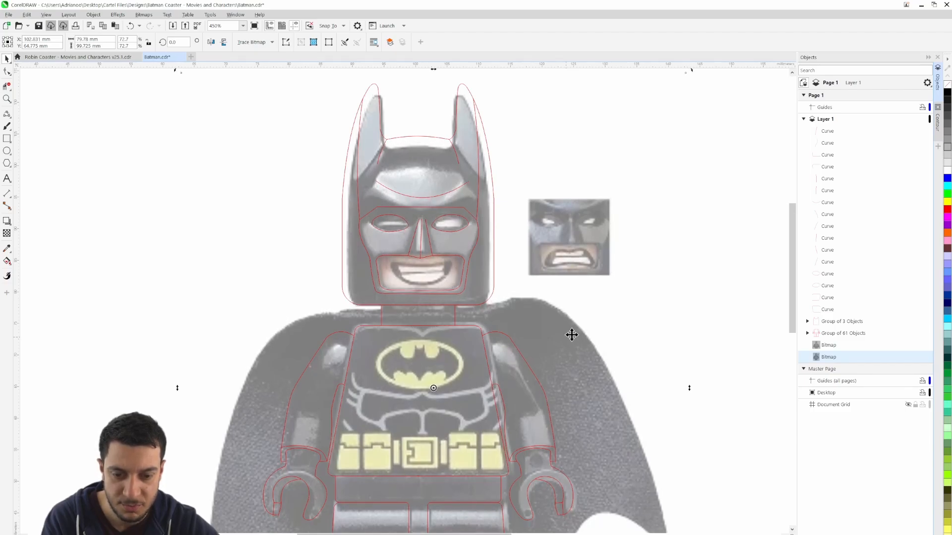
Lock the aligned semi-transparent Batman bitmap in place and clear the selection
{"action": "right_click", "coordinate": [572, 335]}
{"action": "left_click", "coordinate": [622, 197]}
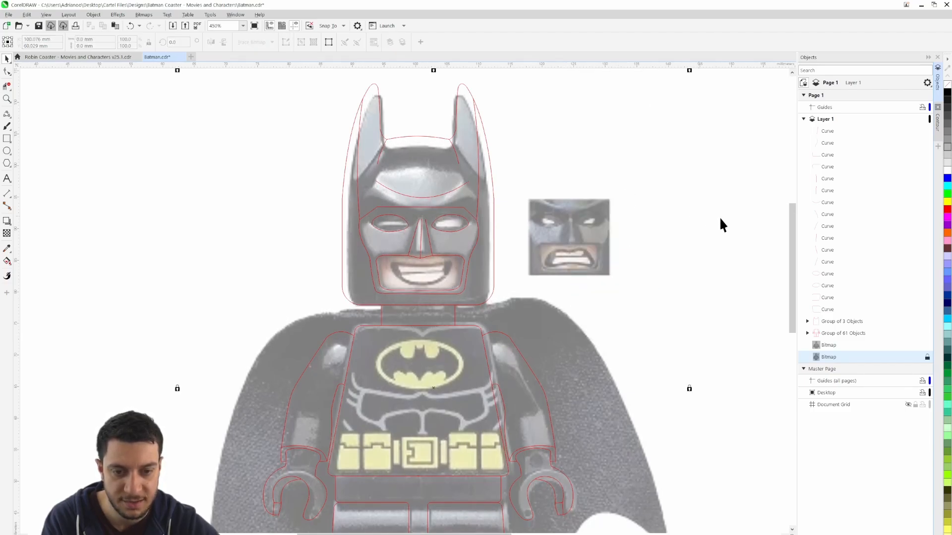
{"action": "left_click", "coordinate": [743, 216]}
{"action": "scroll", "coordinate": [420, 277], "scroll_direction": "up", "scroll_amount": 5}
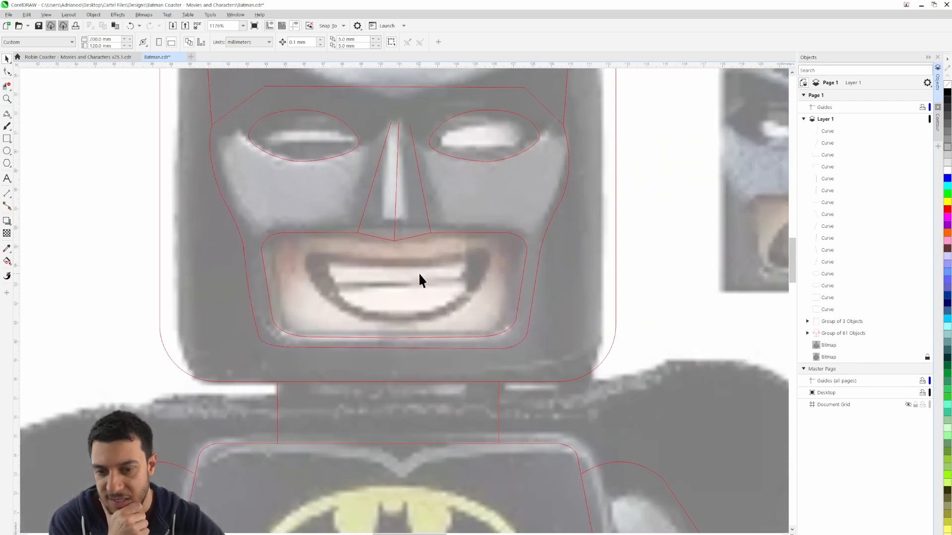
{"action": "scroll", "coordinate": [338, 257], "scroll_direction": "up", "scroll_amount": 1}
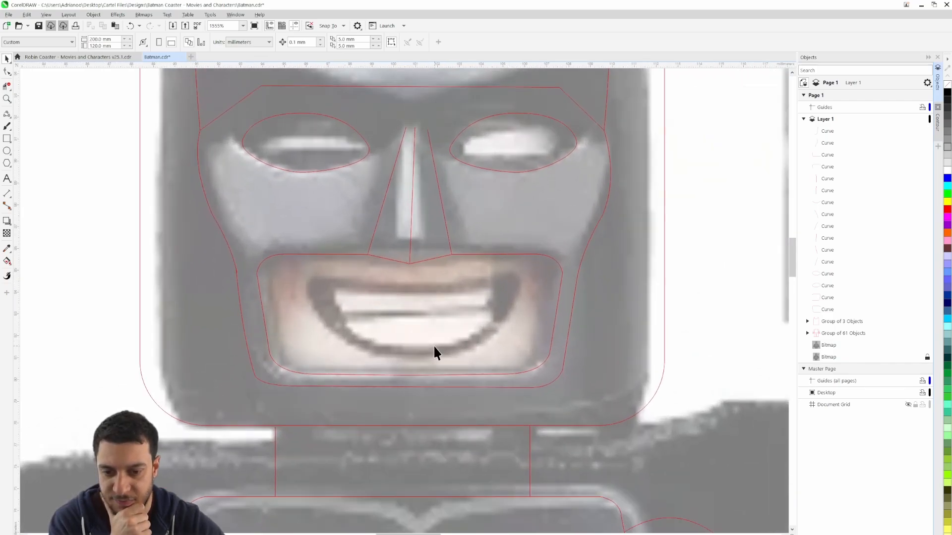
{"action": "left_click", "coordinate": [7, 114]}
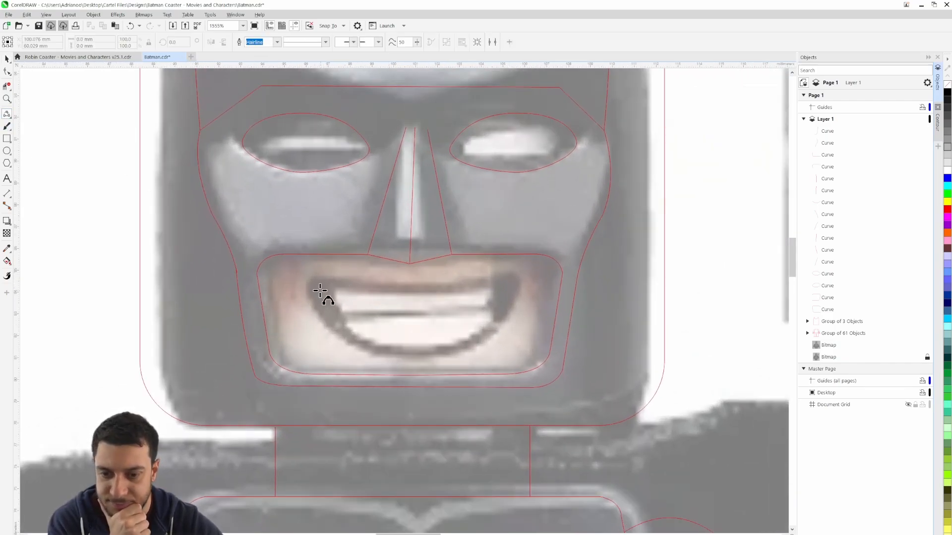
{"action": "mouse_move", "coordinate": [310, 304]}
{"action": "left_mouse_down"}
{"action": "mouse_move", "coordinate": [349, 313]}
{"action": "mouse_move", "coordinate": [519, 308]}
{"action": "left_mouse_up"}
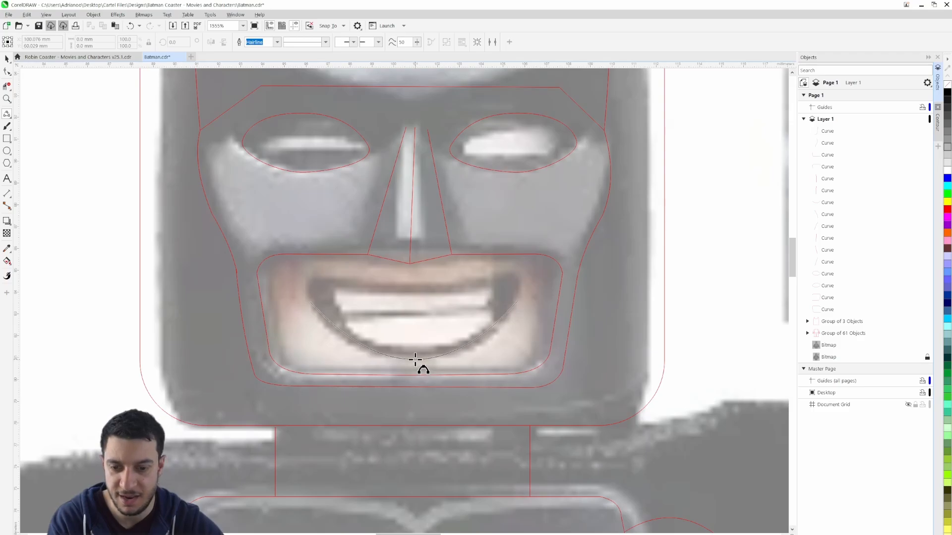
{"action": "left_click", "coordinate": [416, 359]}
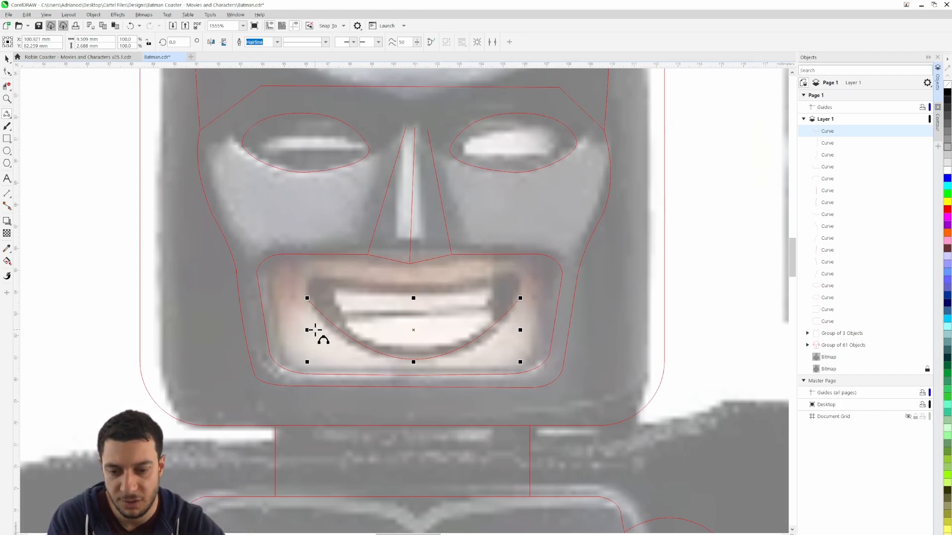
{"action": "key", "text": "Delete"}
Trace the lower edge of the grinning mouth from corner to corner with 3-point curves, about 9.4 mm wide and 2.6 mm high
{"action": "left_click", "coordinate": [309, 299]}
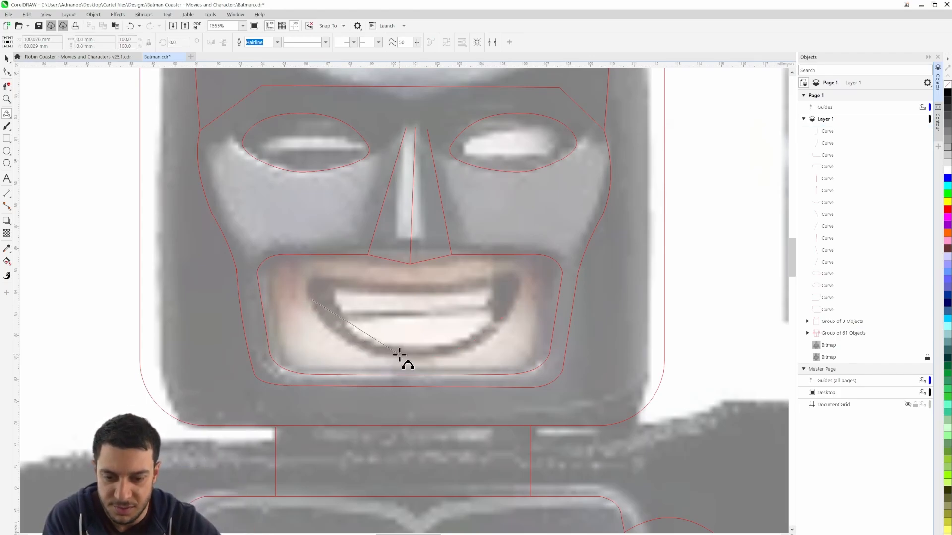
{"action": "left_click_drag", "start_coordinate": [400, 355], "coordinate": [347, 342]}
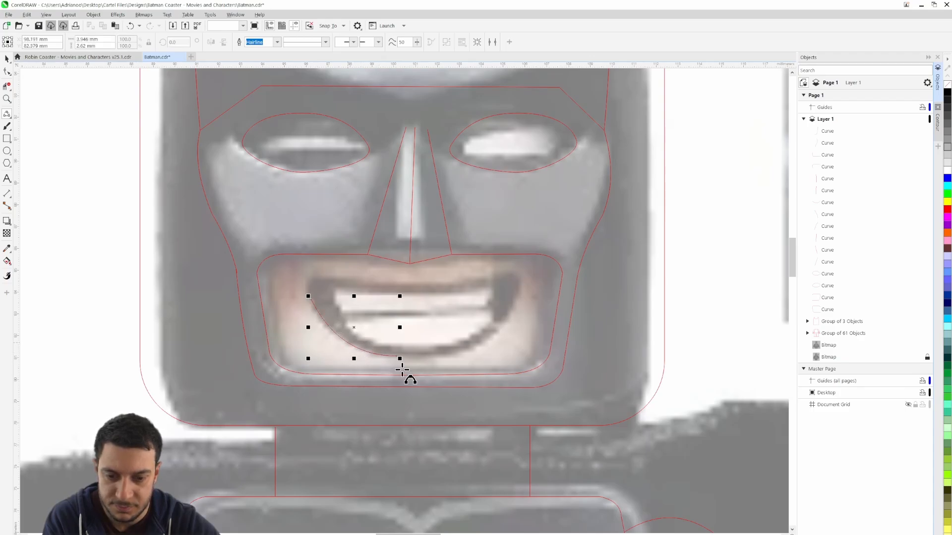
{"action": "left_click", "coordinate": [435, 356]}
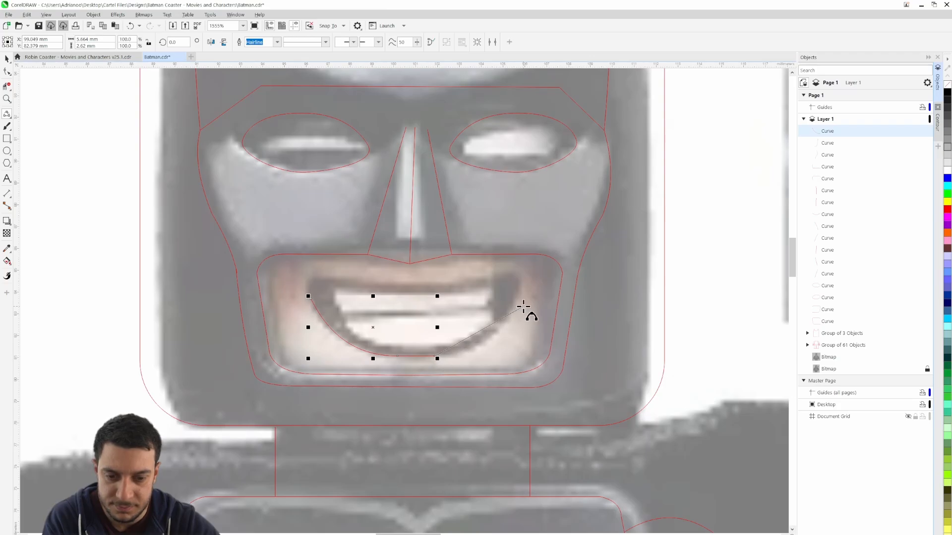
{"action": "left_click_drag", "start_coordinate": [517, 300], "coordinate": [520, 334]}
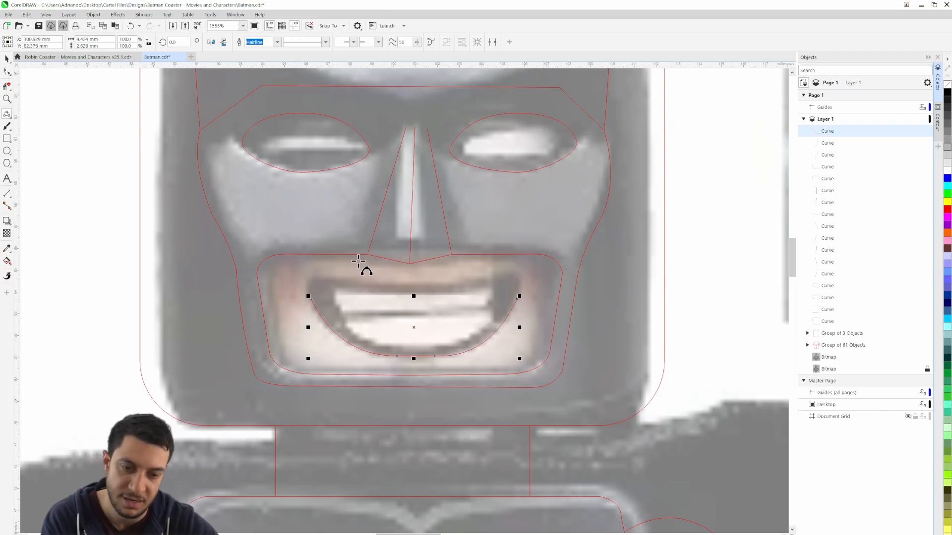
Close the mouth outline by tracing its rounded corners and sagging upper edge, about 9.8 mm wide and 3.7 mm high overall
{"action": "scroll", "coordinate": [347, 278], "scroll_direction": "up", "scroll_amount": 3}
{"action": "left_click_drag", "start_coordinate": [283, 315], "coordinate": [306, 278]}
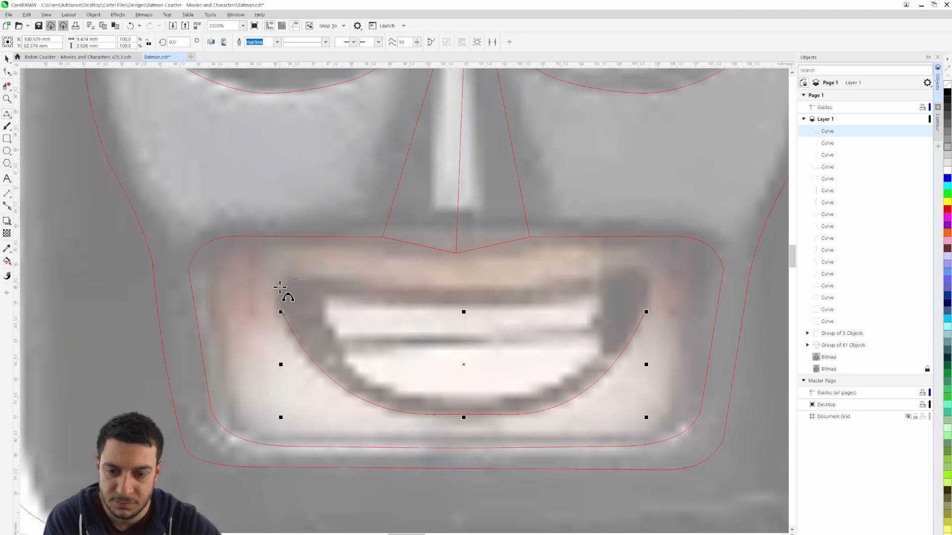
{"action": "left_click", "coordinate": [280, 287]}
{"action": "left_click_drag", "start_coordinate": [307, 278], "coordinate": [448, 250]}
{"action": "left_click", "coordinate": [367, 287]}
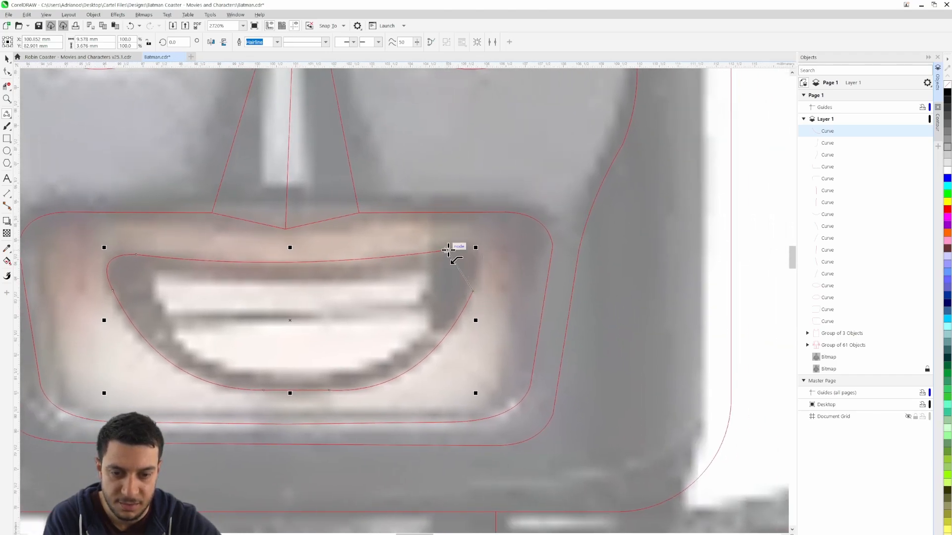
{"action": "left_click", "coordinate": [480, 256]}
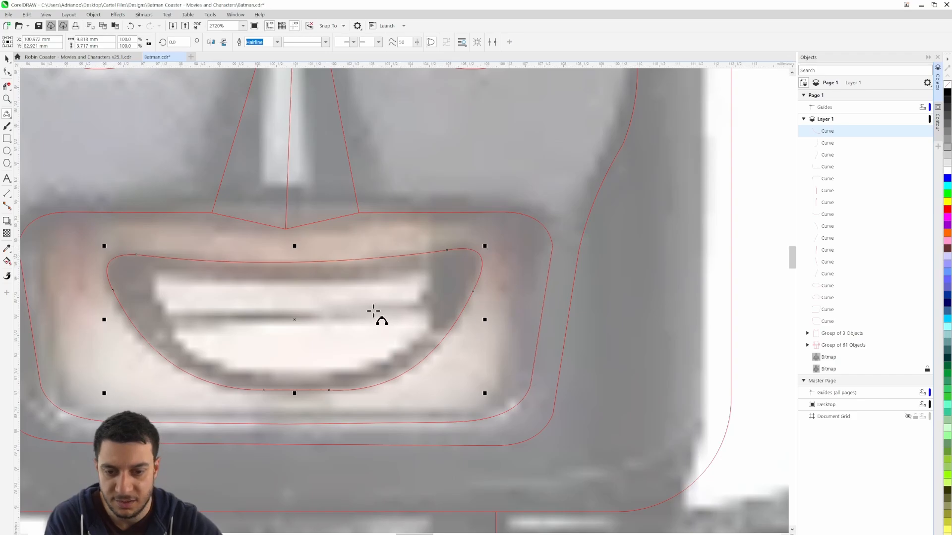
Trace the left end, slightly sagging upper edge and upper-right corner of the upper teeth with 3-point curves, about 7.4 mm wide
{"action": "left_click_drag", "start_coordinate": [374, 314], "coordinate": [511, 298]}
{"action": "left_click_drag", "start_coordinate": [296, 290], "coordinate": [315, 262]}
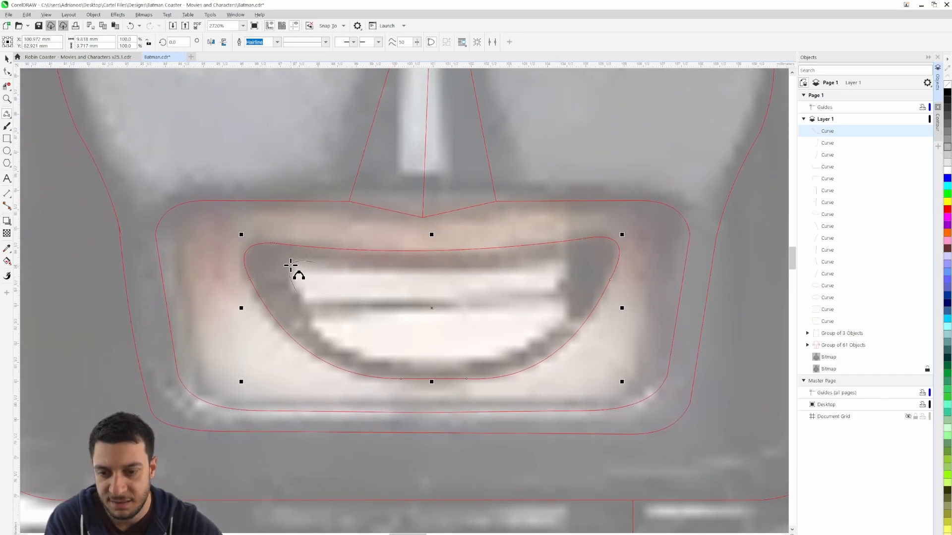
{"action": "left_click", "coordinate": [291, 269]}
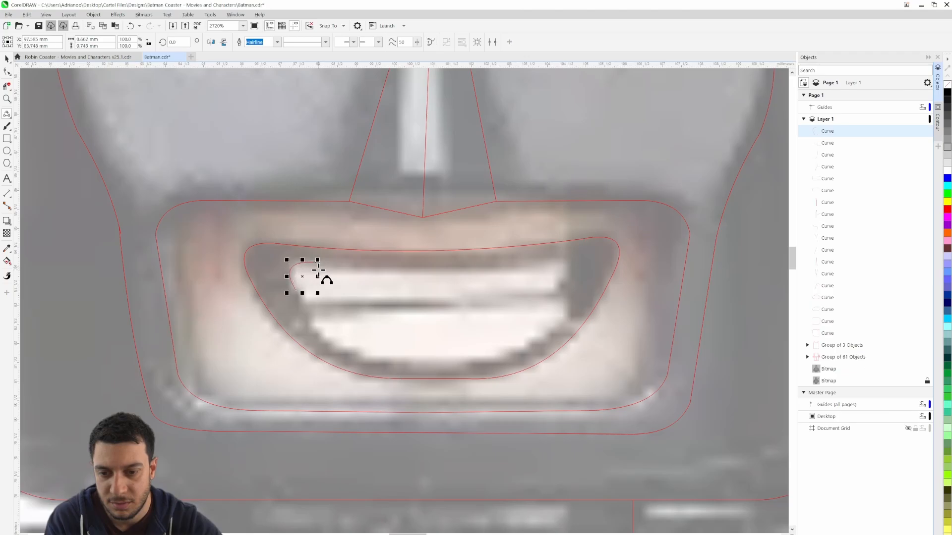
{"action": "left_click_drag", "start_coordinate": [318, 260], "coordinate": [571, 256]}
{"action": "left_click", "coordinate": [404, 267]}
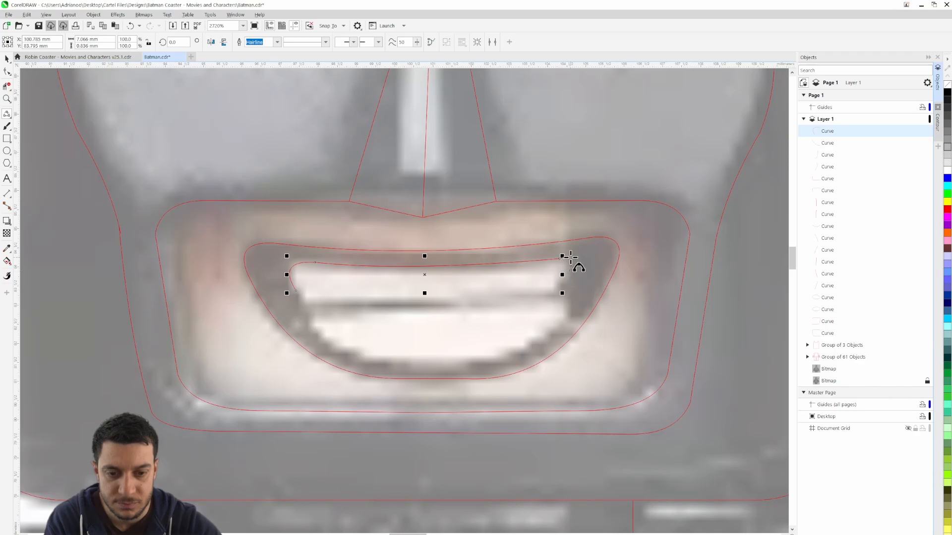
{"action": "left_click", "coordinate": [572, 262]}
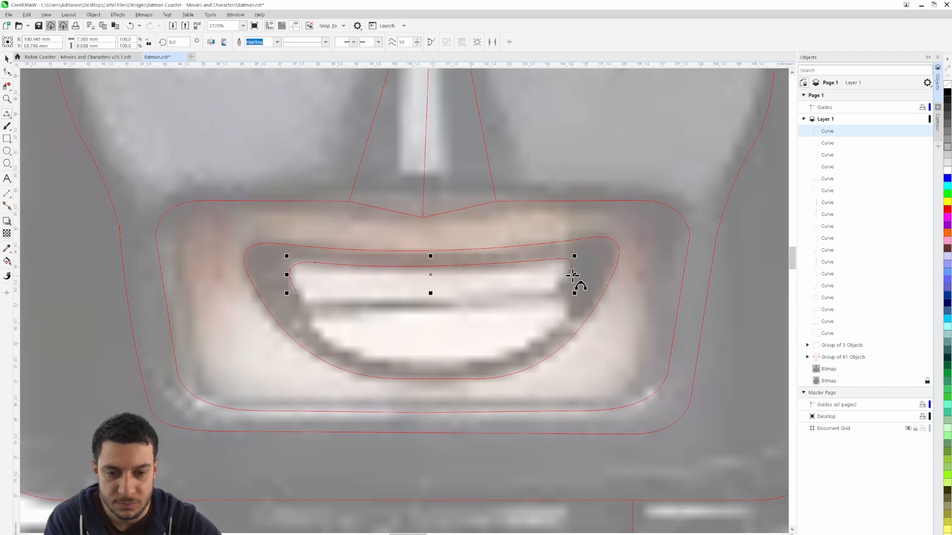
Close the upper teeth outline with a slanted right side and nearly straight lower edge, about 1 mm high overall, and deselect it
{"action": "left_click_drag", "start_coordinate": [569, 271], "coordinate": [552, 292]}
{"action": "left_click", "coordinate": [556, 288]}
{"action": "left_click_drag", "start_coordinate": [556, 289], "coordinate": [297, 292]}
{"action": "left_click", "coordinate": [535, 303]}
{"action": "left_click", "coordinate": [338, 299]}
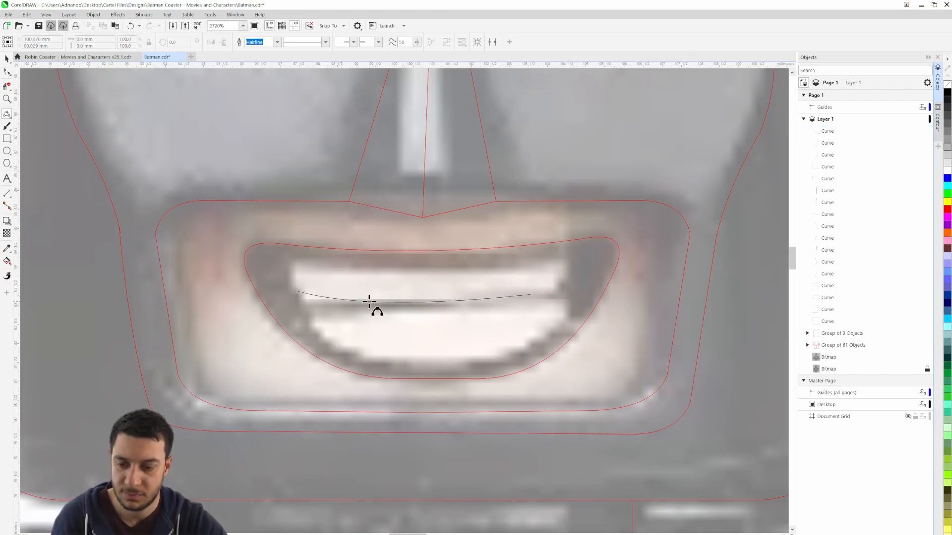
{"action": "left_click", "coordinate": [369, 302]}
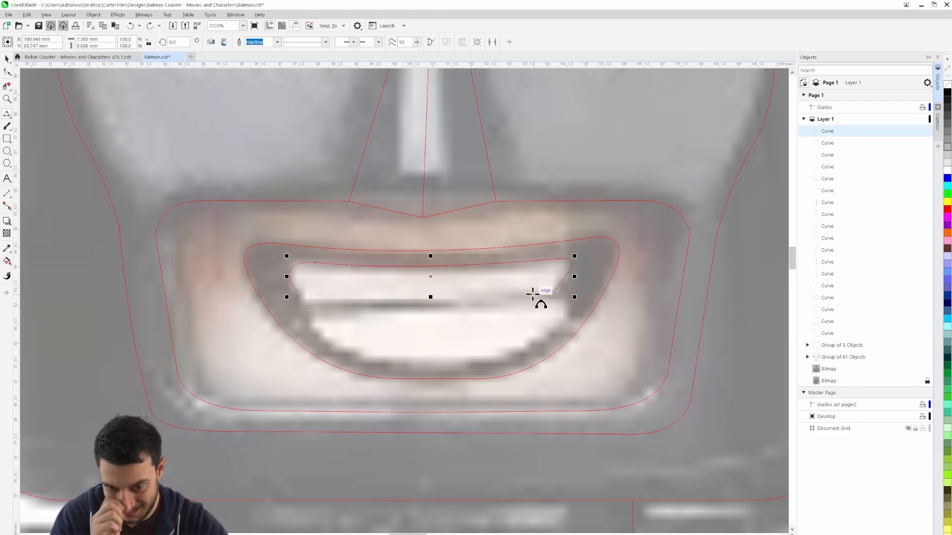
{"action": "left_click_drag", "start_coordinate": [529, 294], "coordinate": [297, 291]}
{"action": "left_click", "coordinate": [318, 296]}
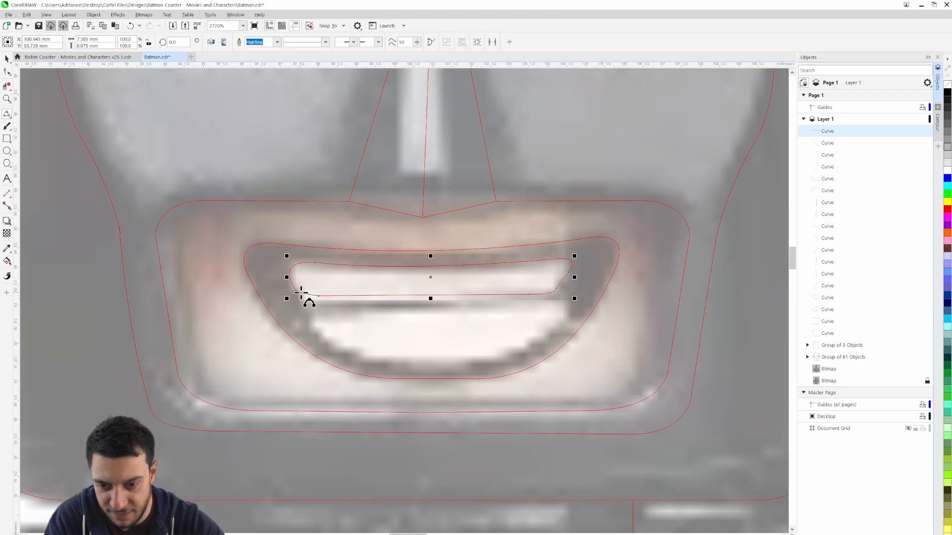
{"action": "left_click", "coordinate": [7, 59]}
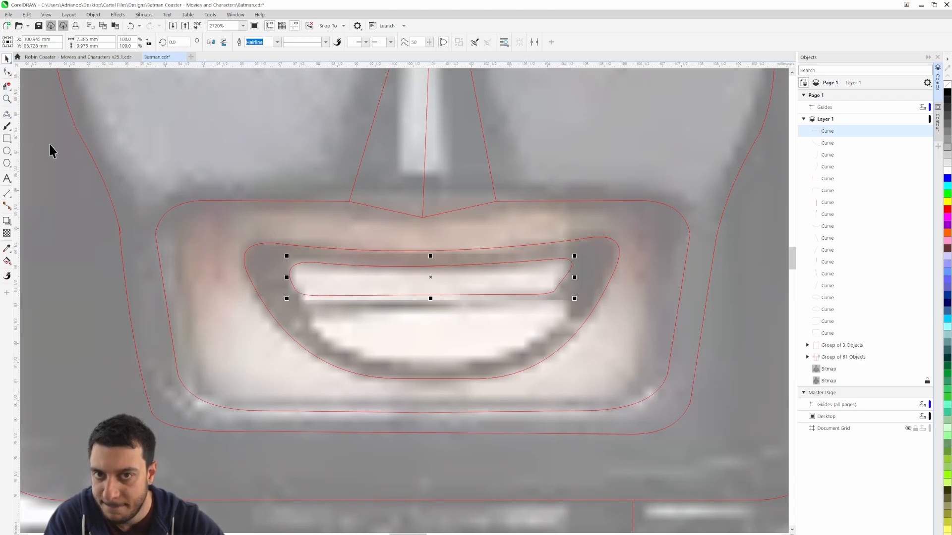
{"action": "left_click", "coordinate": [172, 260]}
Trace the slightly sagging upper edge of the lower teeth with a 3-point curve about 6.8 mm wide
{"action": "scroll", "coordinate": [172, 260], "scroll_direction": "up", "scroll_amount": 3}
{"action": "scroll", "coordinate": [475, 354], "scroll_direction": "up", "scroll_amount": 2}
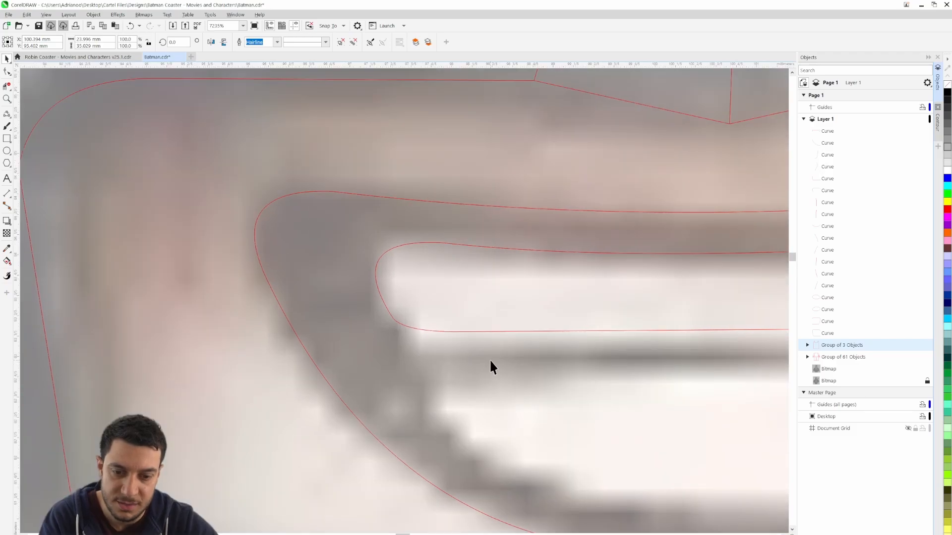
{"action": "scroll", "coordinate": [490, 358], "scroll_direction": "down", "scroll_amount": 5}
{"action": "left_click_drag", "start_coordinate": [578, 379], "coordinate": [374, 318]}
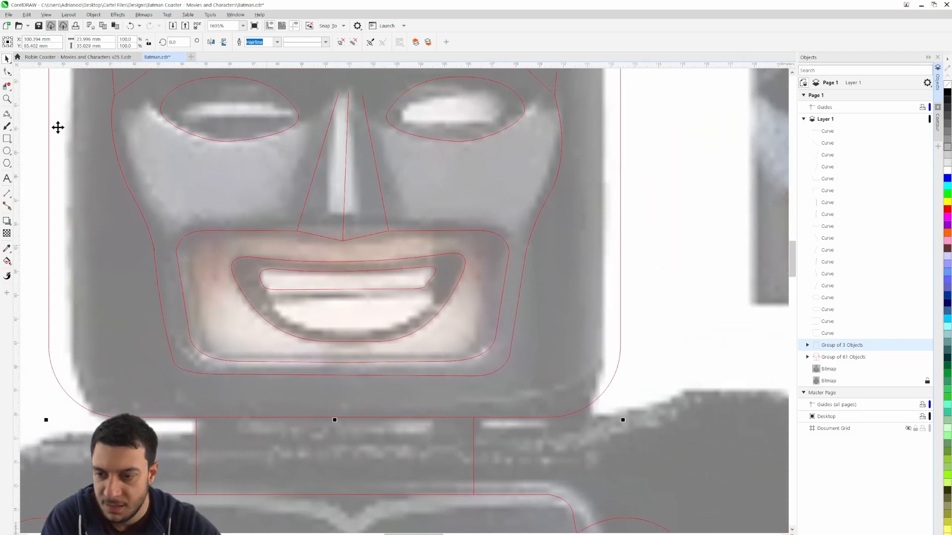
{"action": "left_click", "coordinate": [7, 114]}
{"action": "scroll", "coordinate": [291, 276], "scroll_direction": "up", "scroll_amount": 3}
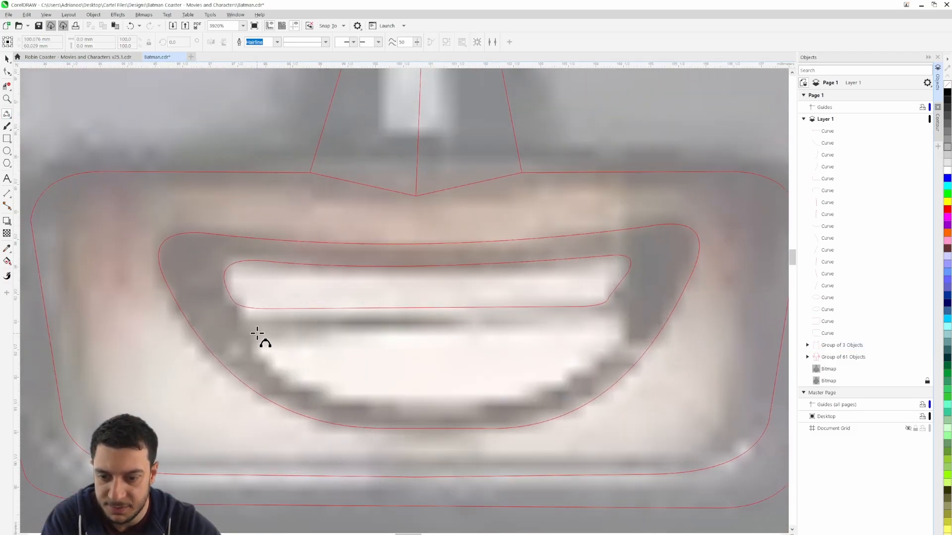
{"action": "left_click", "coordinate": [252, 330]}
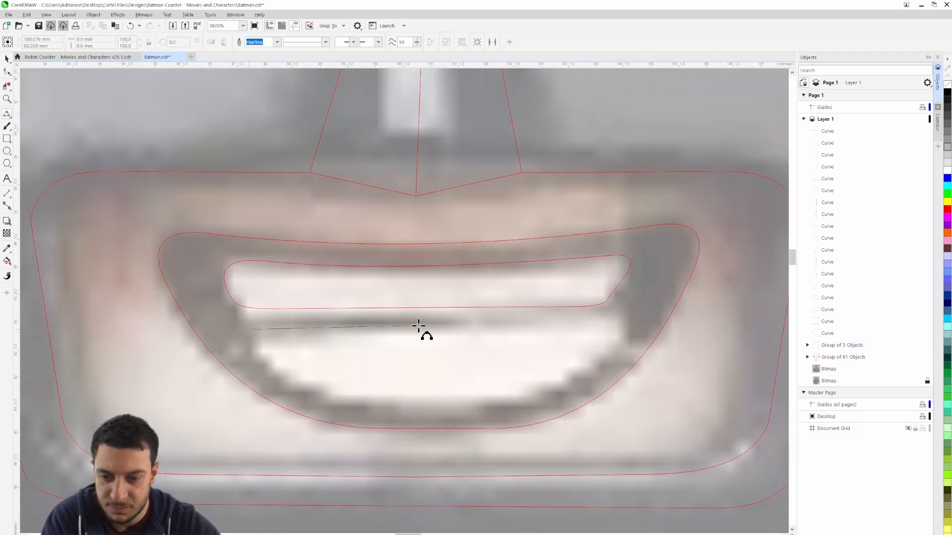
{"action": "left_click", "coordinate": [625, 318]}
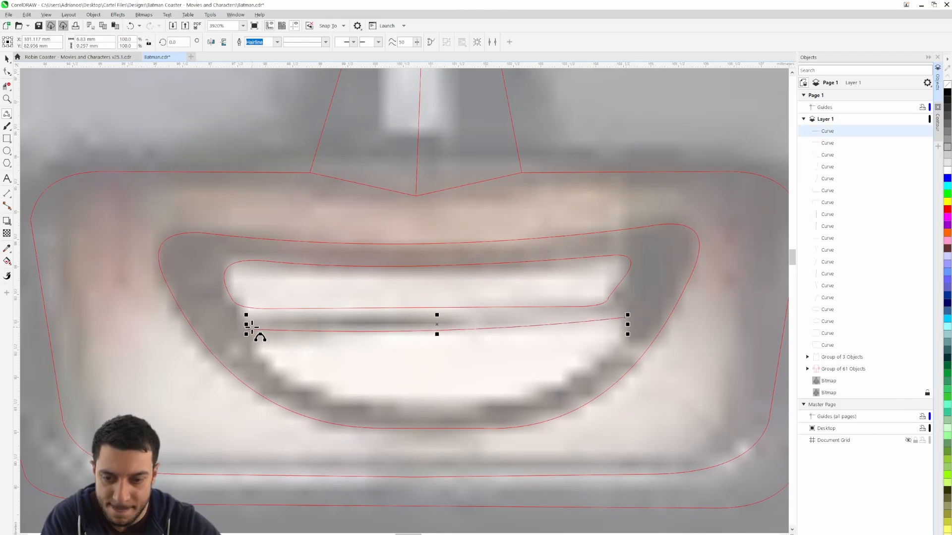
Close the lower teeth outline by tracing its curved sides and flat bottom, about 6.9 mm wide and 1.7 mm high overall
{"action": "left_click_drag", "start_coordinate": [248, 329], "coordinate": [378, 408]}
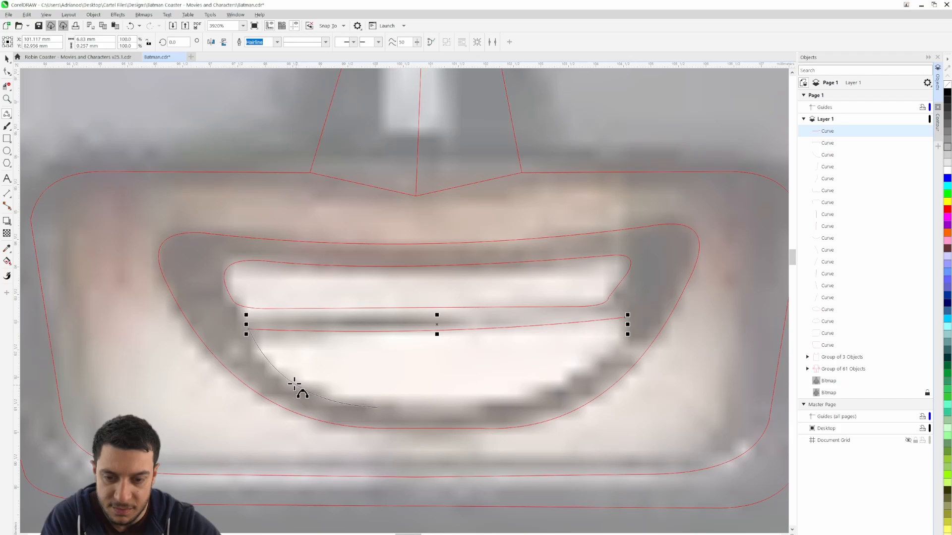
{"action": "left_click", "coordinate": [275, 369]}
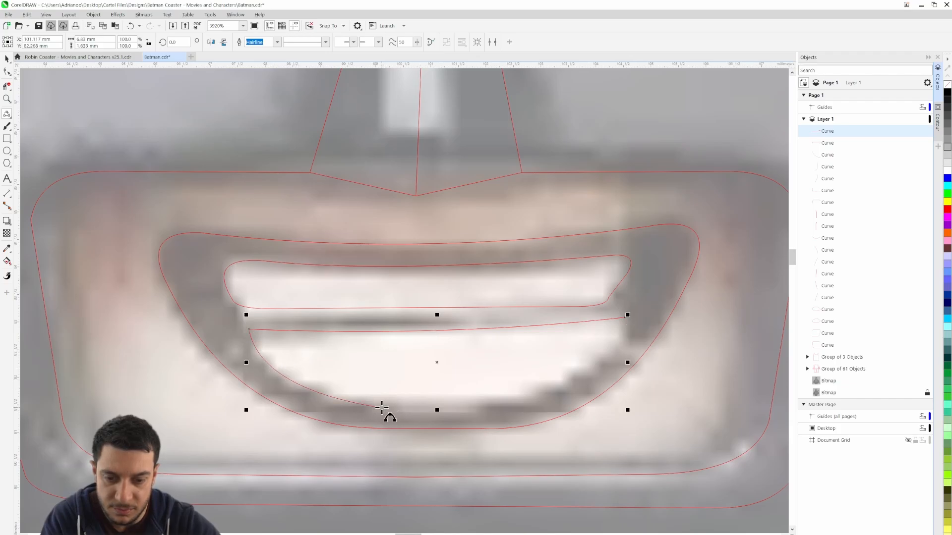
{"action": "left_click_drag", "start_coordinate": [381, 408], "coordinate": [619, 346]}
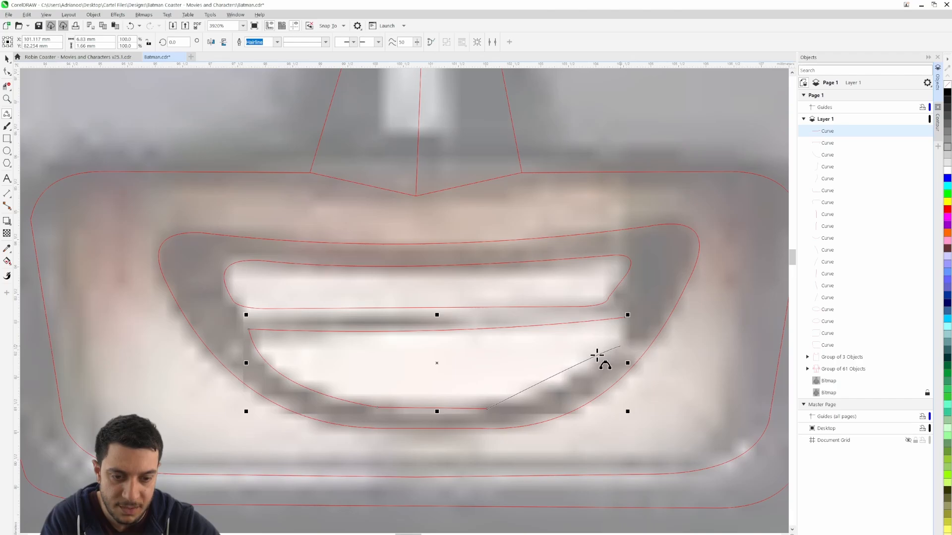
{"action": "left_click", "coordinate": [579, 382]}
{"action": "left_click_drag", "start_coordinate": [620, 346], "coordinate": [625, 320]}
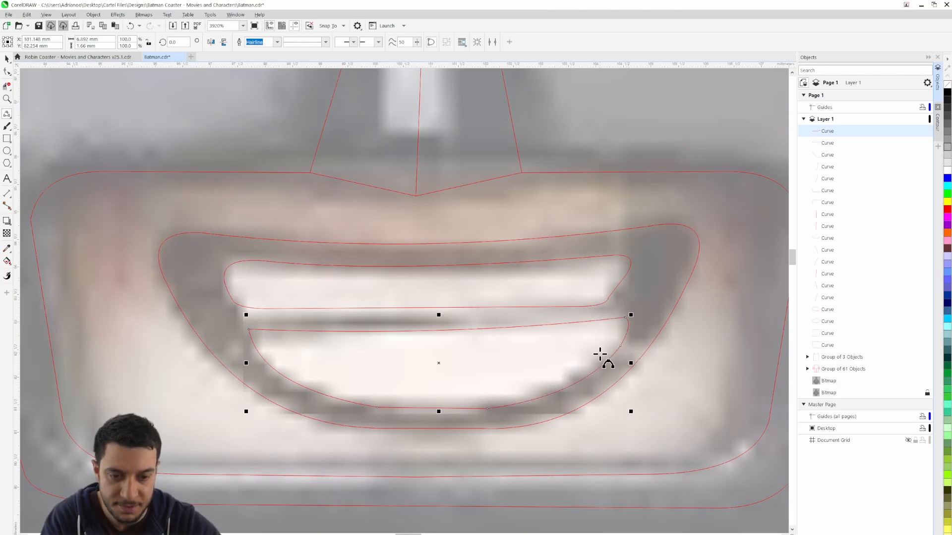
Make the upper-left corner node of the lower teeth smooth and adjust its handles into a small rounded corner
{"action": "scroll", "coordinate": [604, 353], "scroll_direction": "down", "scroll_amount": 2}
{"action": "scroll", "coordinate": [506, 351], "scroll_direction": "up", "scroll_amount": 4}
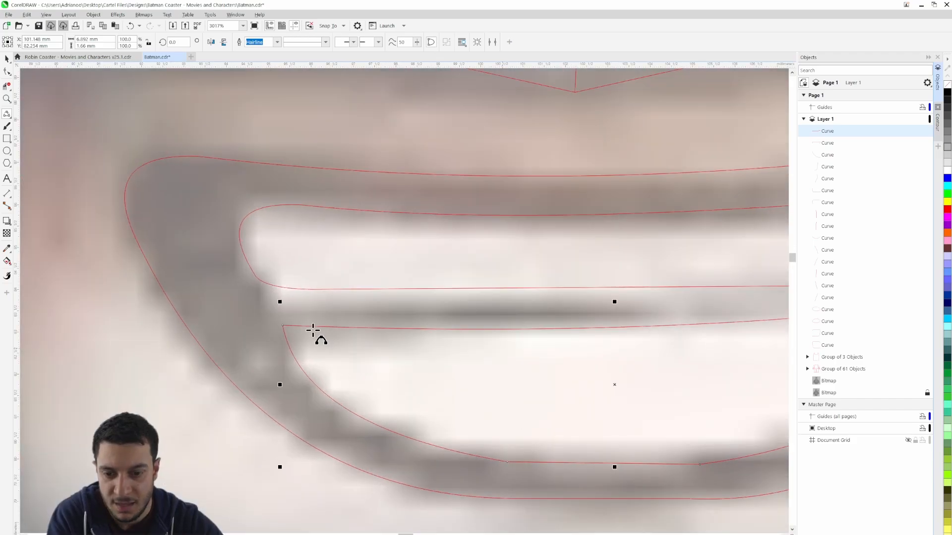
{"action": "left_click", "coordinate": [7, 59]}
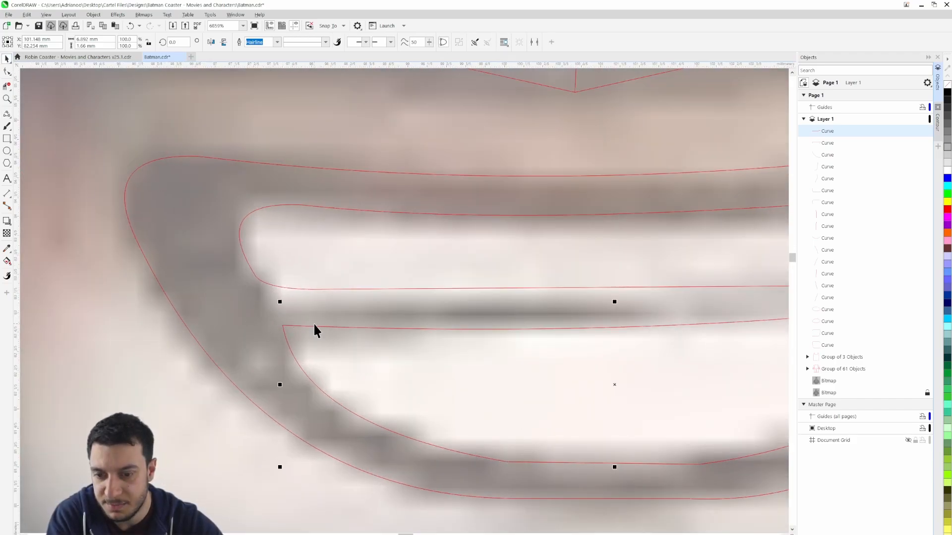
{"action": "key", "text": "F10"}
{"action": "left_click_drag", "start_coordinate": [291, 341], "coordinate": [204, 222]}
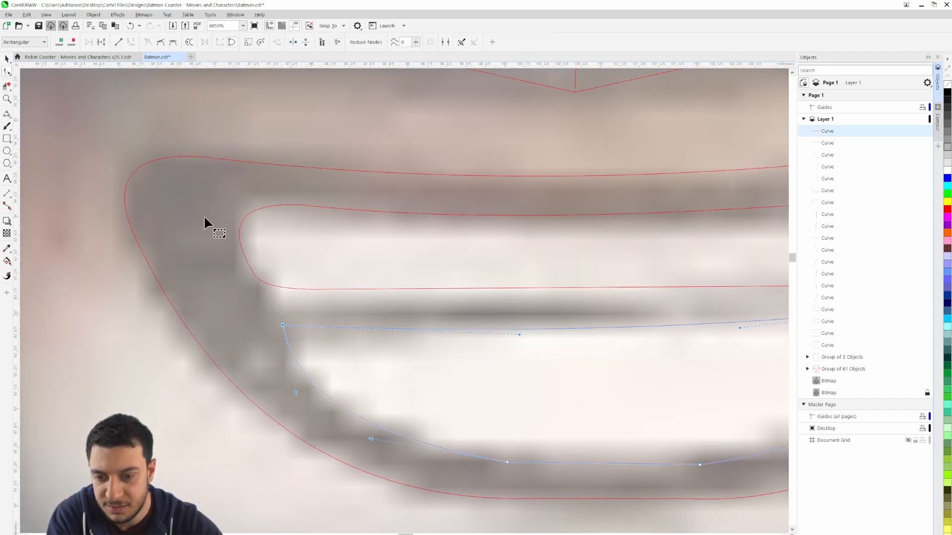
{"action": "left_click", "coordinate": [160, 41]}
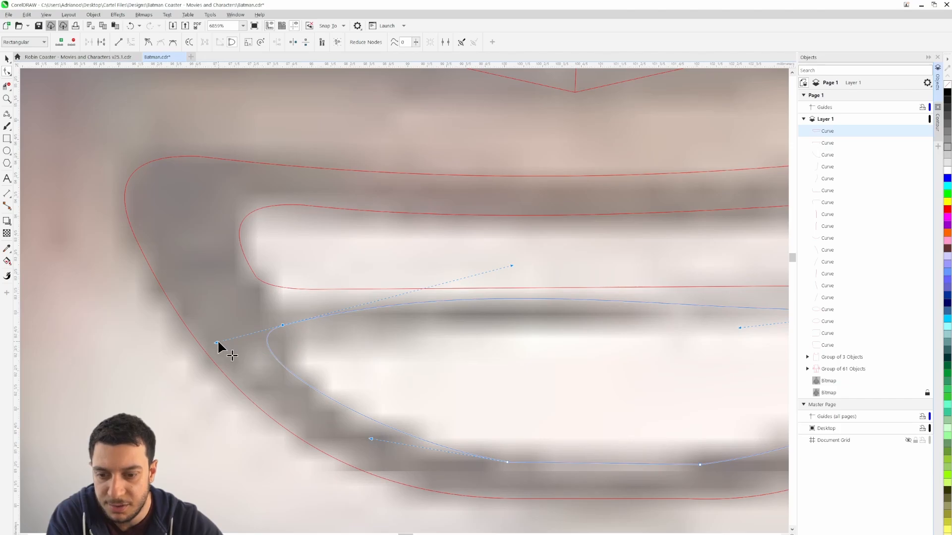
{"action": "left_click_drag", "start_coordinate": [217, 342], "coordinate": [264, 367]}
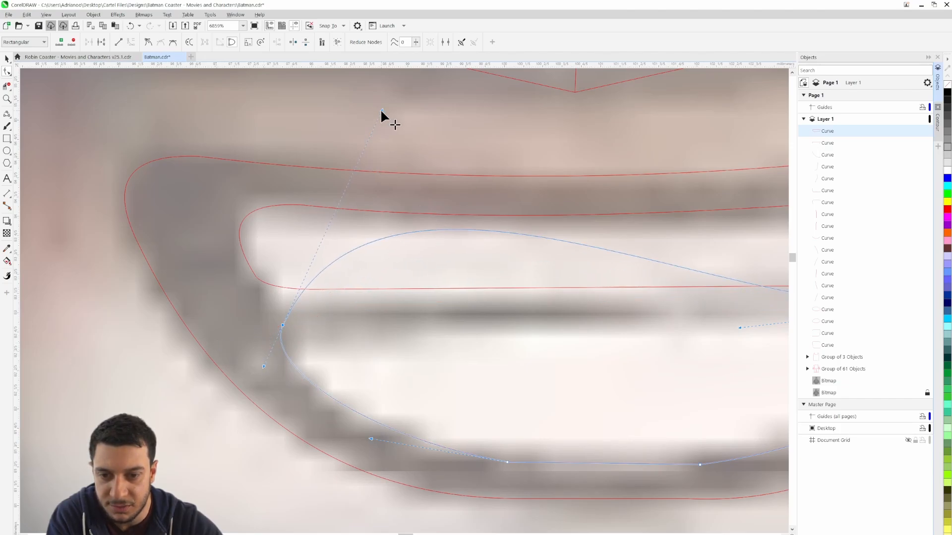
{"action": "left_click_drag", "start_coordinate": [381, 109], "coordinate": [288, 303]}
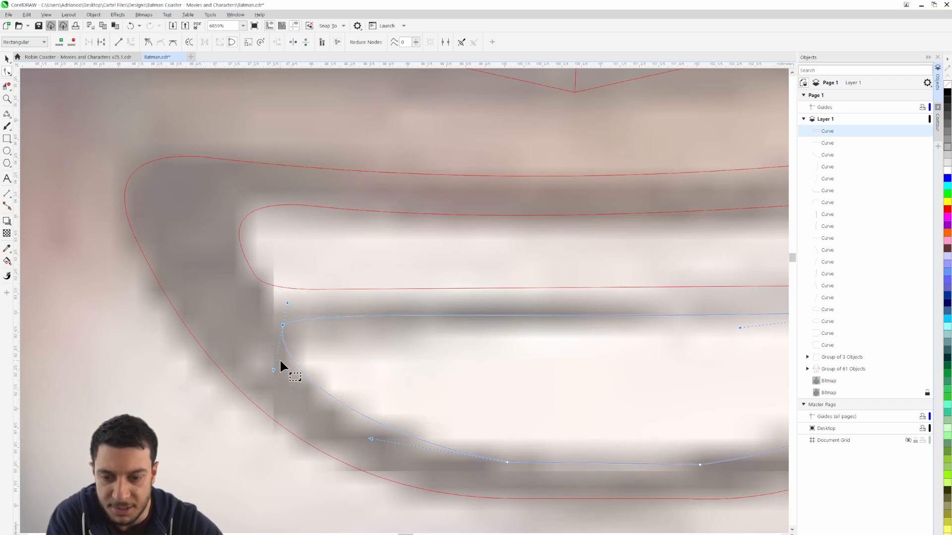
{"action": "scroll", "coordinate": [281, 357], "scroll_direction": "down", "scroll_amount": 6}
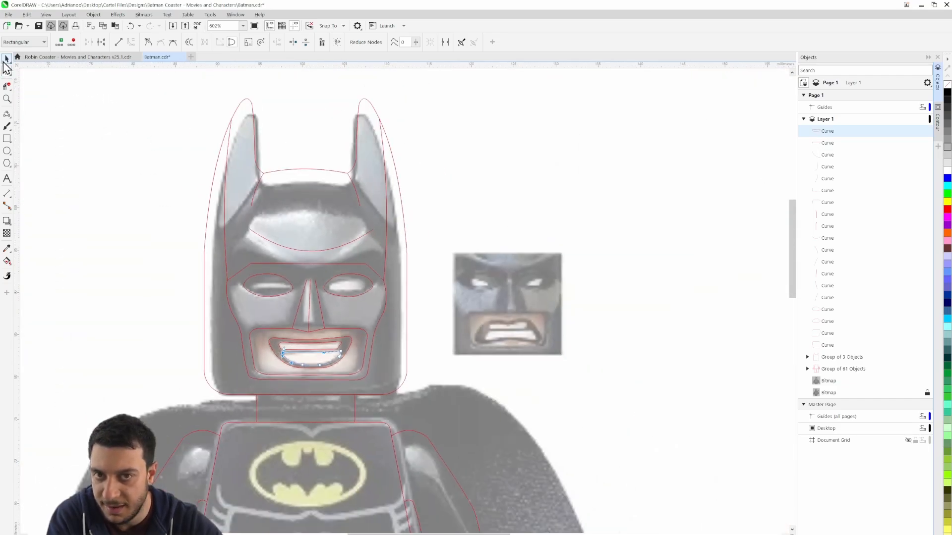
Clear the selection and hide the locked Batman reference bitmap so only the line art is displayed
{"action": "left_click", "coordinate": [7, 59]}
{"action": "left_click", "coordinate": [146, 279]}
{"action": "scroll", "coordinate": [146, 280], "scroll_direction": "down", "scroll_amount": 1}
{"action": "left_click_drag", "start_coordinate": [166, 282], "coordinate": [279, 243]}
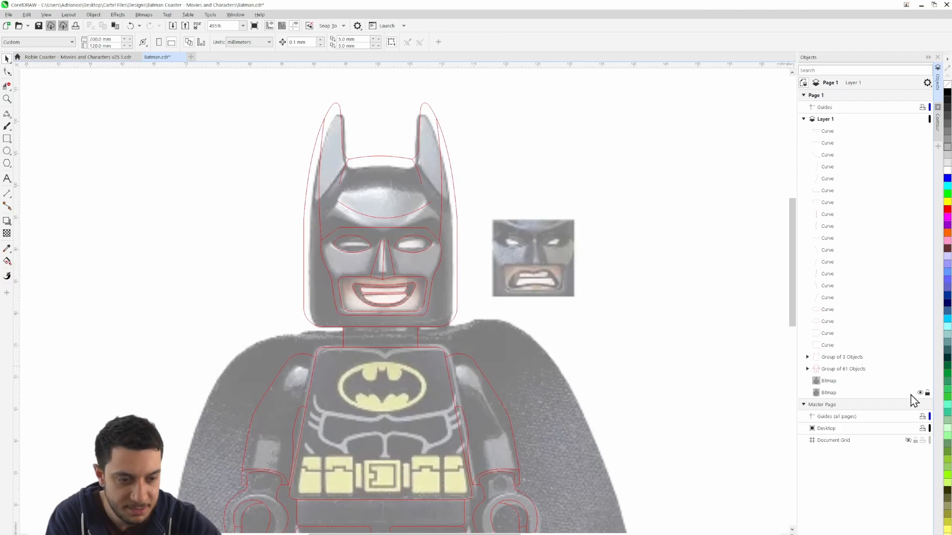
{"action": "left_click", "coordinate": [920, 392]}
{"action": "left_click_drag", "start_coordinate": [512, 309], "coordinate": [537, 337]}
Try a one-step outside contour with a 0.5 mm offset around the mouth outline, and delete it
{"action": "scroll", "coordinate": [456, 287], "scroll_direction": "up", "scroll_amount": 2}
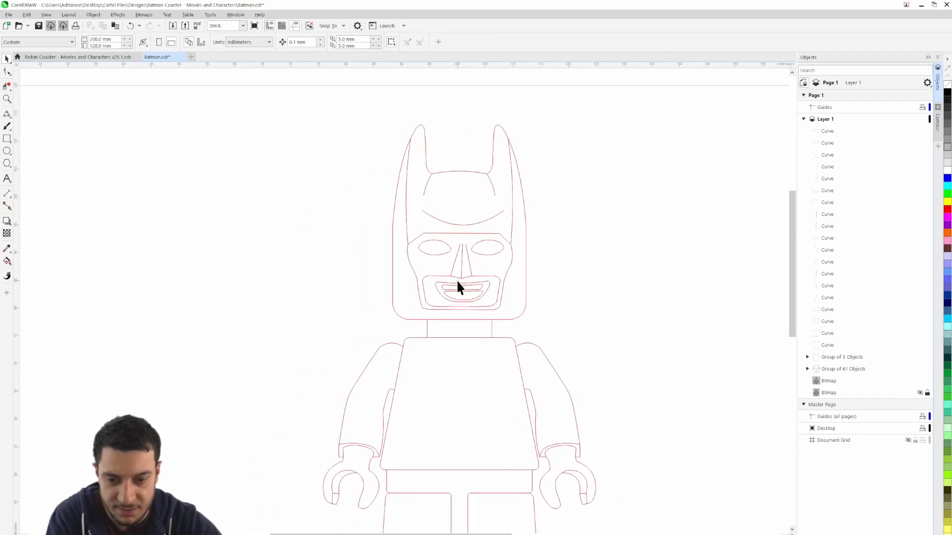
{"action": "scroll", "coordinate": [489, 318], "scroll_direction": "up", "scroll_amount": 3}
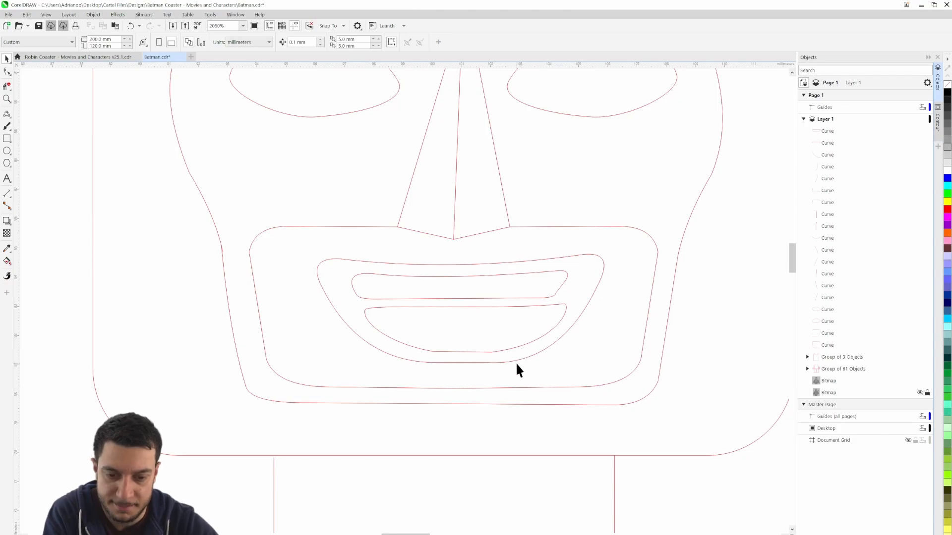
{"action": "scroll", "coordinate": [515, 366], "scroll_direction": "down", "scroll_amount": 3}
{"action": "scroll", "coordinate": [585, 353], "scroll_direction": "up", "scroll_amount": 3}
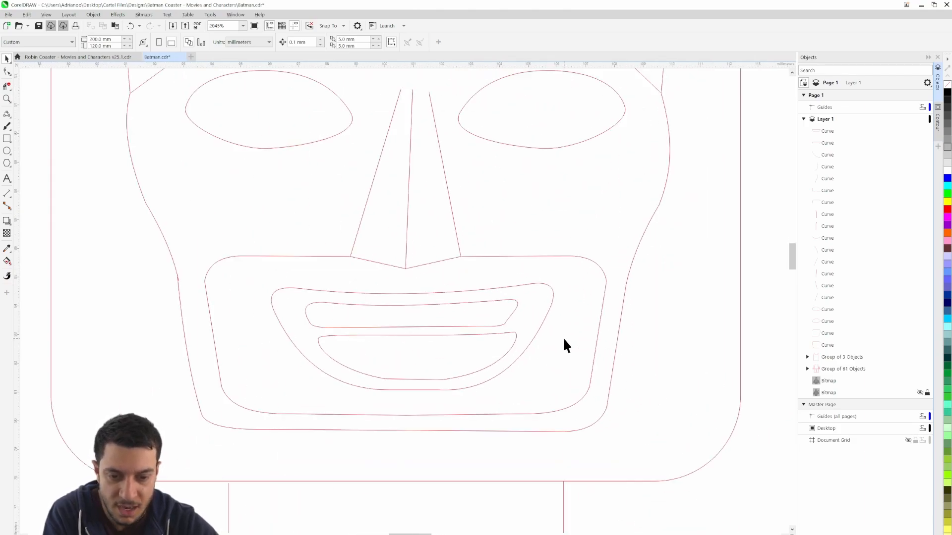
{"action": "left_click", "coordinate": [535, 331]}
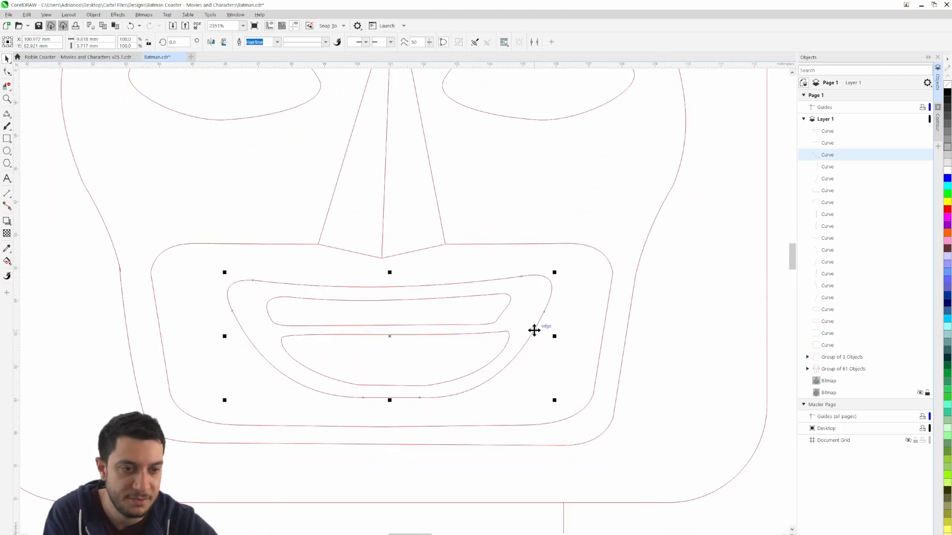
{"action": "left_click", "coordinate": [937, 124]}
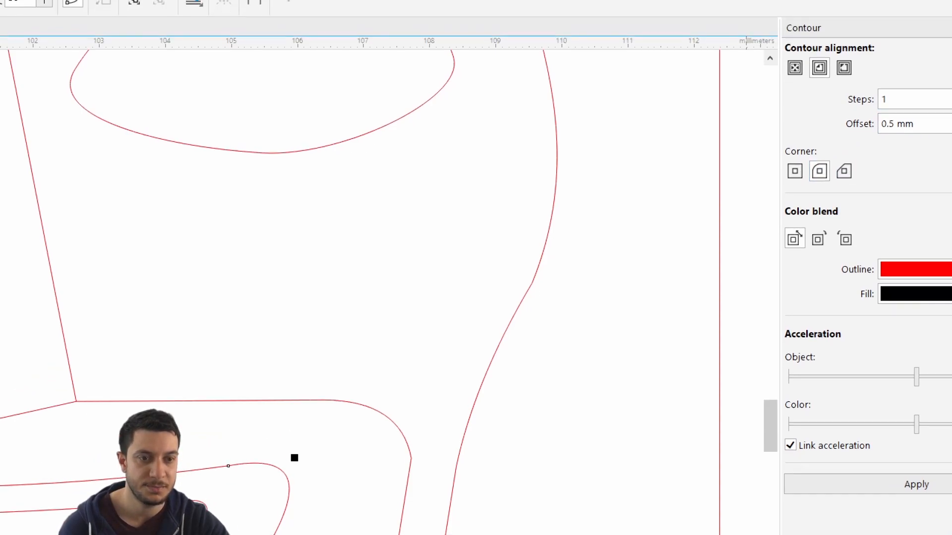
{"action": "left_click", "coordinate": [846, 69]}
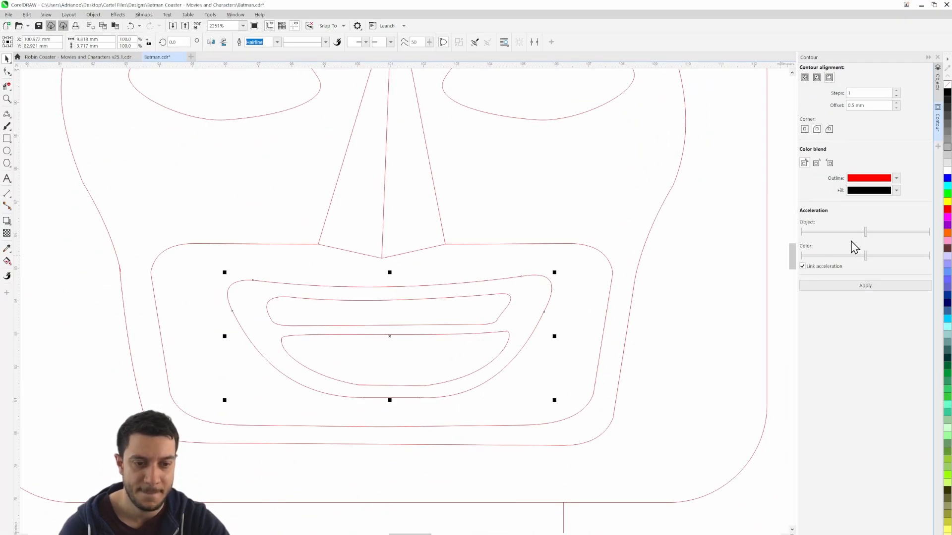
{"action": "left_click", "coordinate": [854, 286]}
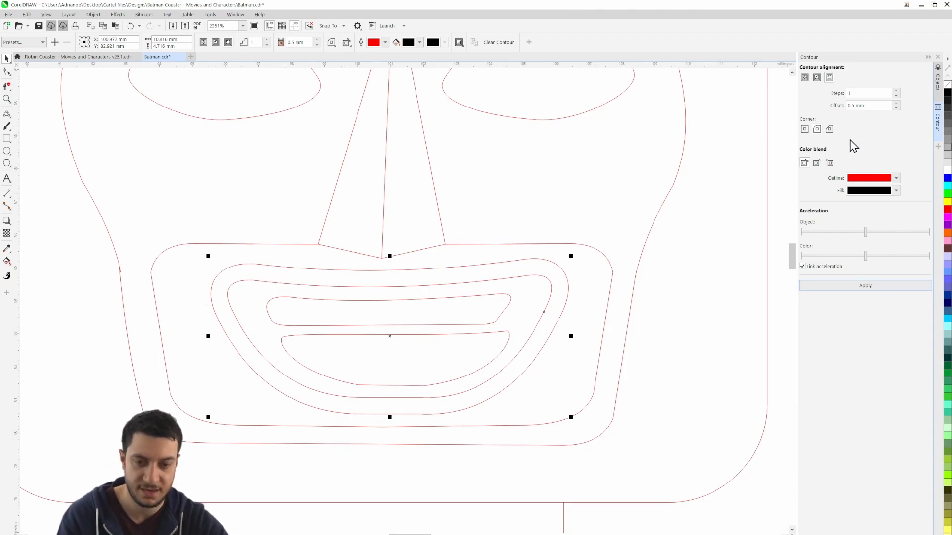
{"action": "key", "text": "Delete"}
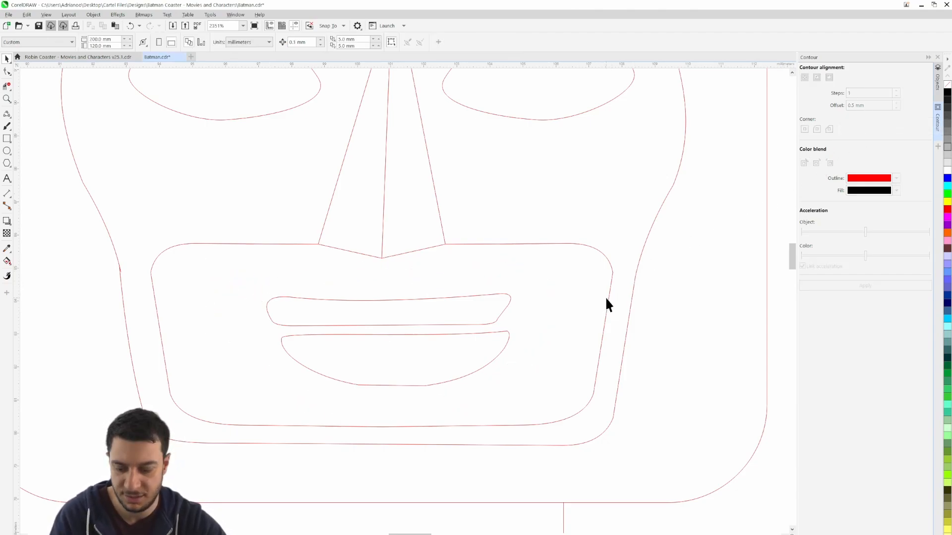
Undo the deletion and the 0.5 mm contour, and apply a one-step outside contour with a 0.1 mm offset around the mouth outline
{"action": "key", "text": "ctrl+z"}
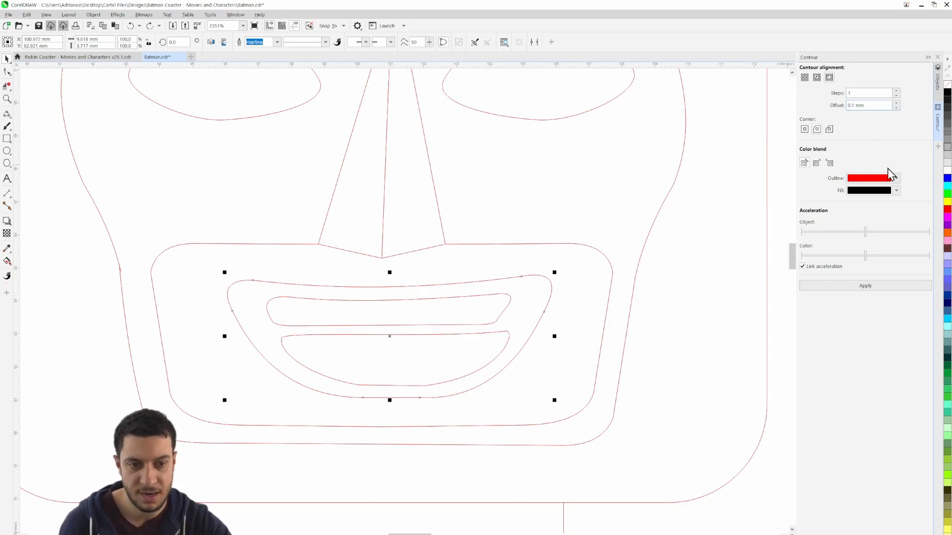
{"action": "left_click", "coordinate": [875, 288]}
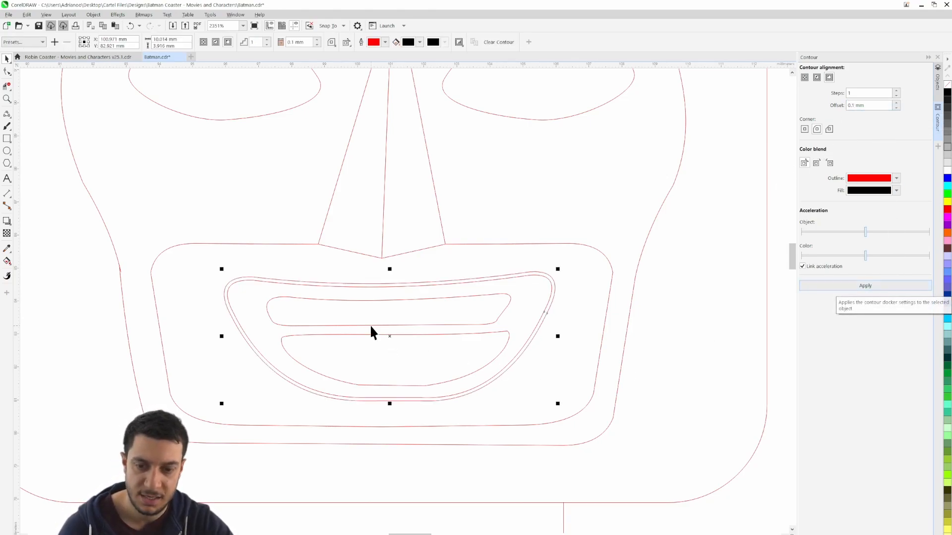
Inspect the mouth contour up close and against the whole Batman figure
{"action": "scroll", "coordinate": [439, 354], "scroll_direction": "down", "scroll_amount": 3}
{"action": "scroll", "coordinate": [439, 353], "scroll_direction": "up", "scroll_amount": 2}
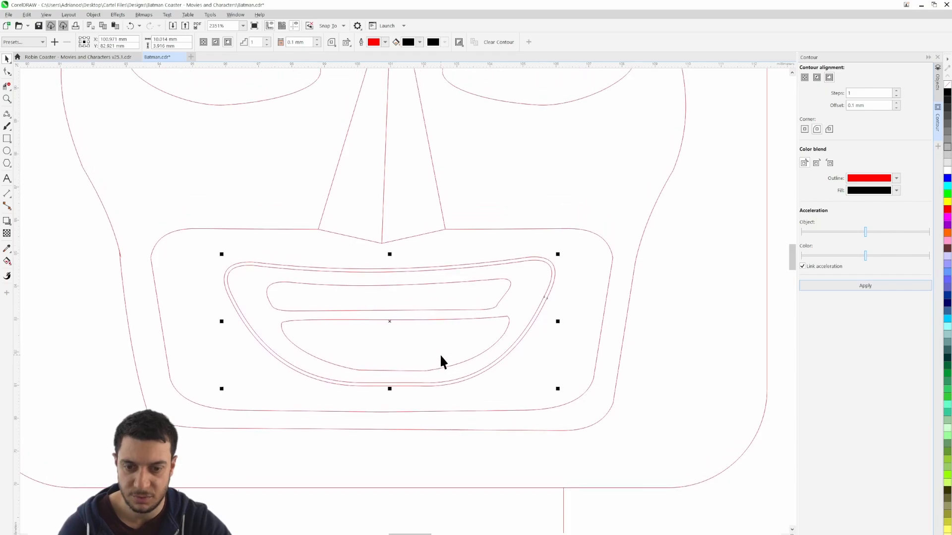
{"action": "left_click", "coordinate": [81, 264]}
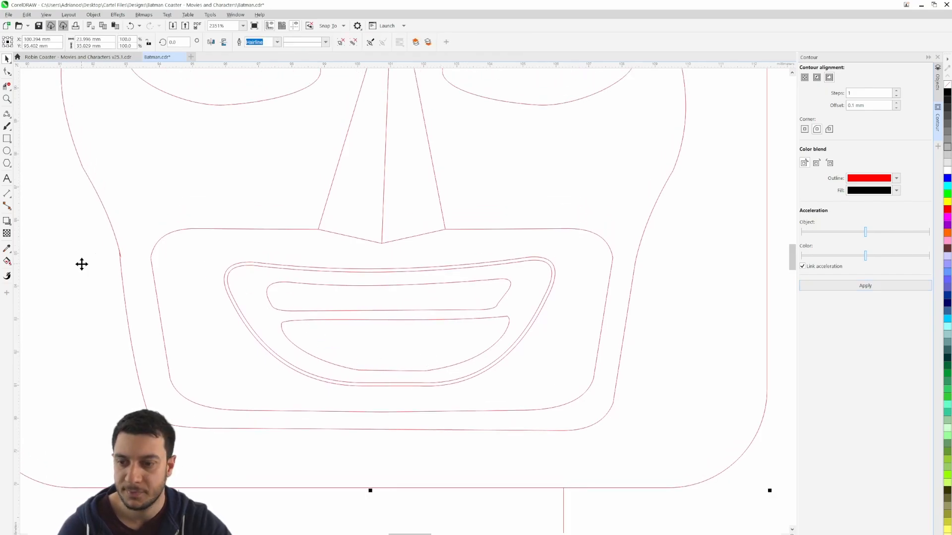
{"action": "scroll", "coordinate": [82, 264], "scroll_direction": "down", "scroll_amount": 3}
{"action": "scroll", "coordinate": [300, 272], "scroll_direction": "down", "scroll_amount": 1}
{"action": "scroll", "coordinate": [300, 273], "scroll_direction": "down", "scroll_amount": 1}
{"action": "left_click_drag", "start_coordinate": [327, 305], "coordinate": [509, 296]}
{"action": "left_click", "coordinate": [506, 296]}
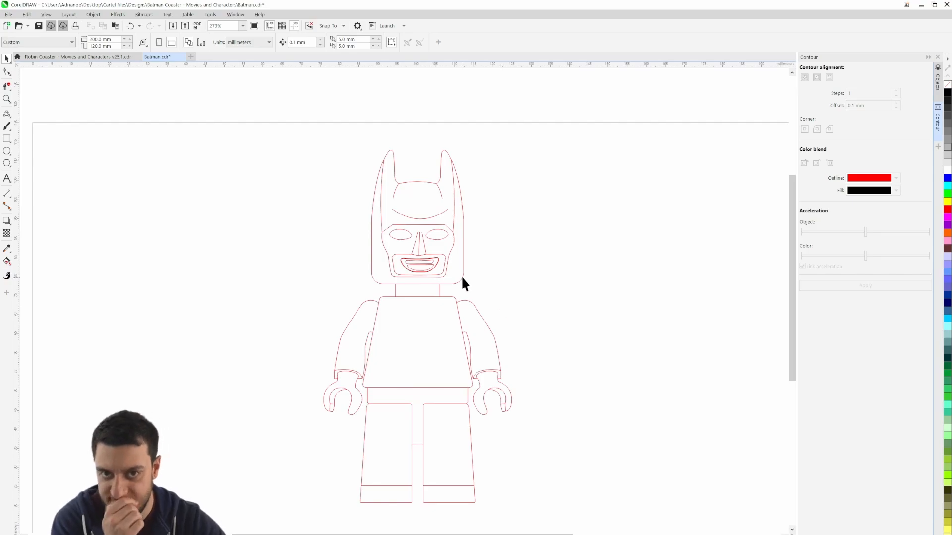
{"action": "scroll", "coordinate": [430, 267], "scroll_direction": "up", "scroll_amount": 5}
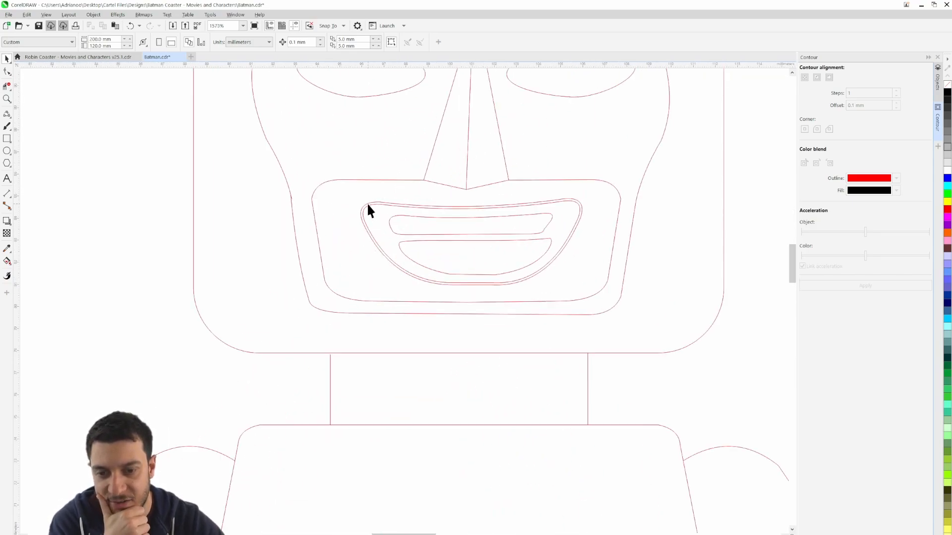
{"action": "scroll", "coordinate": [368, 212], "scroll_direction": "down", "scroll_amount": 4}
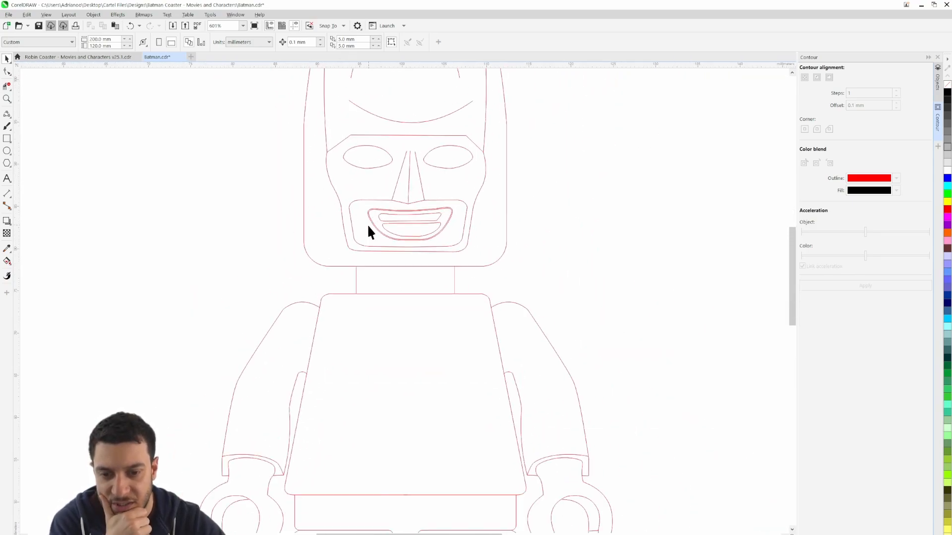
{"action": "scroll", "coordinate": [344, 215], "scroll_direction": "down", "scroll_amount": 1}
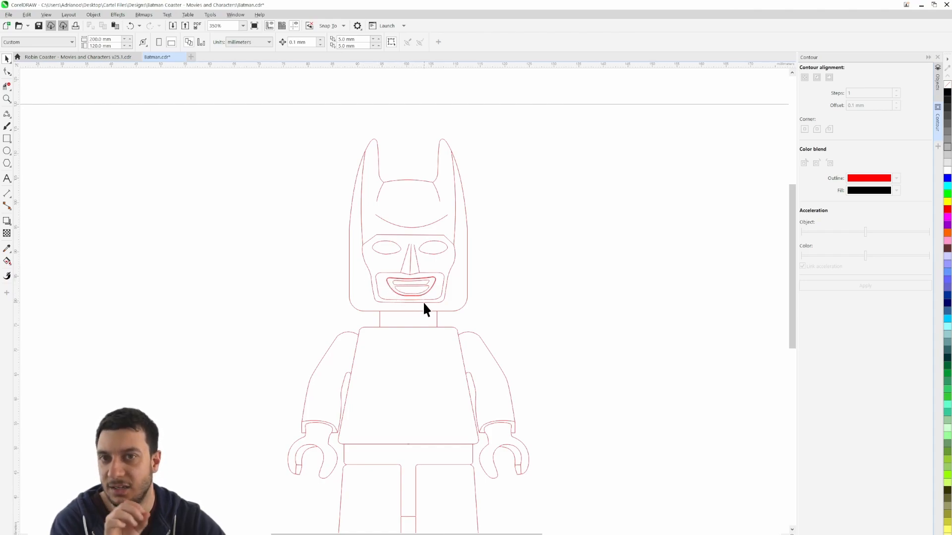
{"action": "scroll", "coordinate": [419, 300], "scroll_direction": "up", "scroll_amount": 1}
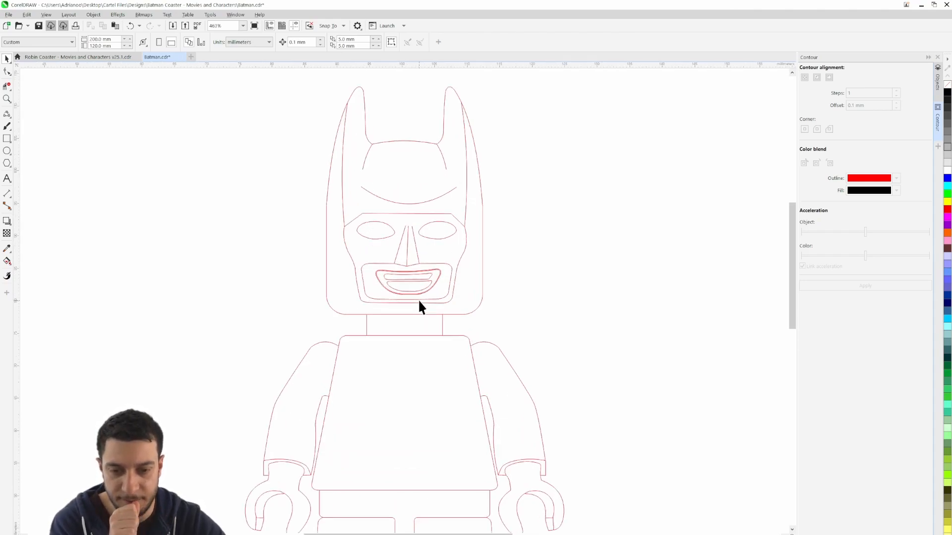
{"action": "scroll", "coordinate": [418, 299], "scroll_direction": "down", "scroll_amount": 1}
Show the locked Batman reference bitmap again behind the line art
{"action": "left_click", "coordinate": [938, 80]}
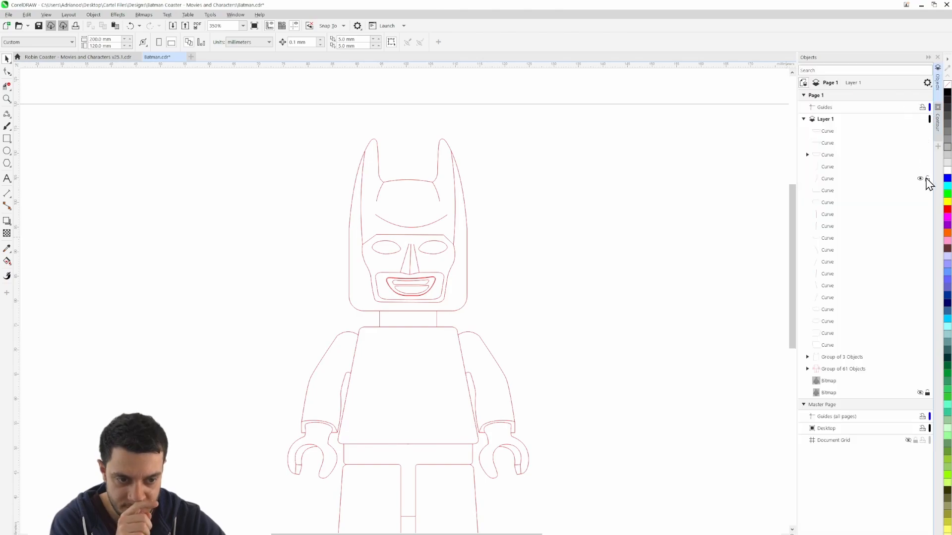
{"action": "left_click", "coordinate": [920, 392]}
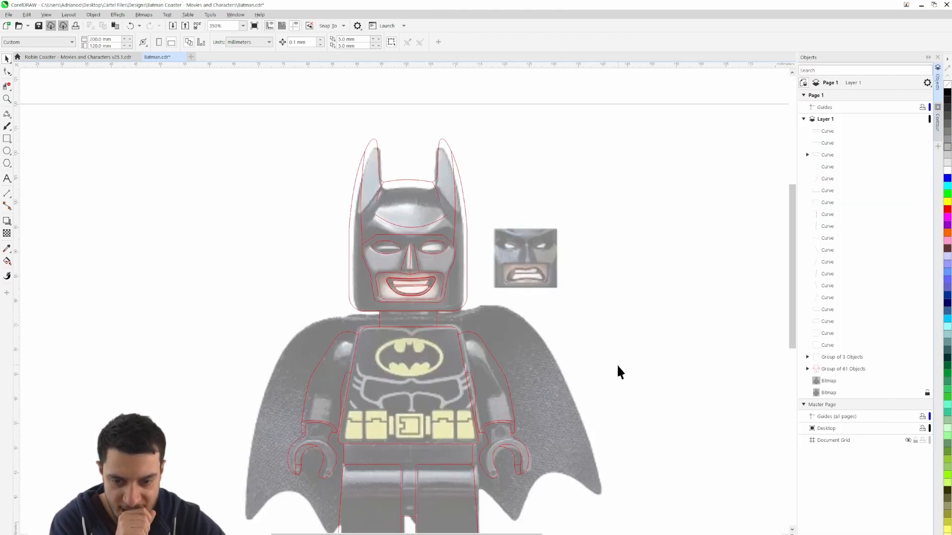
{"action": "left_click_drag", "start_coordinate": [617, 366], "coordinate": [639, 321]}
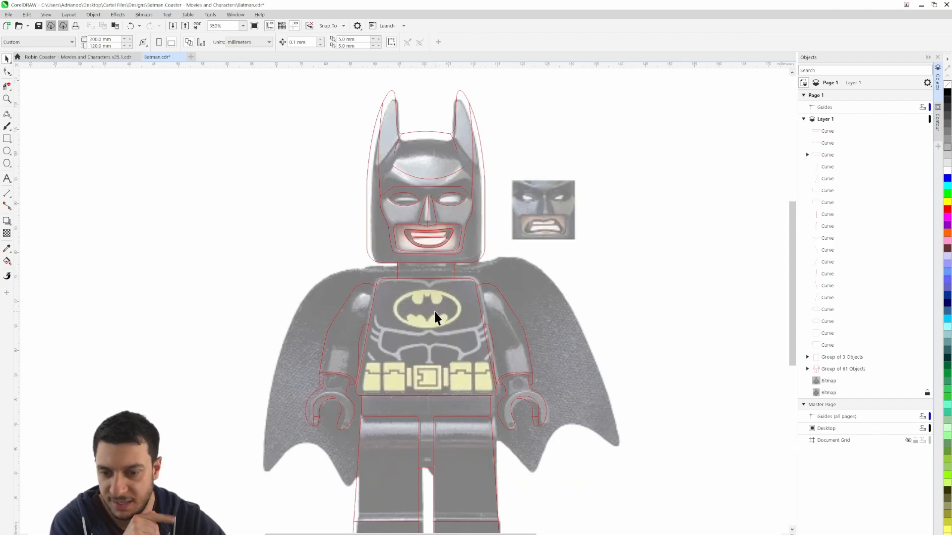
Draw an ellipse about 14 mm by 7.7 mm and fit it to the outer edge of the yellow chest emblem
{"action": "scroll", "coordinate": [431, 390], "scroll_direction": "up", "scroll_amount": 6}
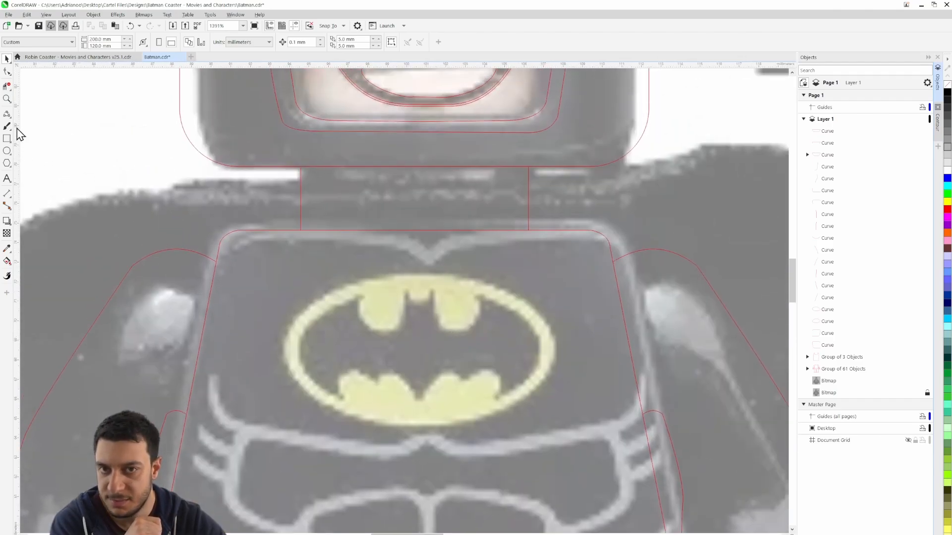
{"action": "left_click", "coordinate": [7, 151]}
{"action": "left_click_drag", "start_coordinate": [306, 286], "coordinate": [558, 416]}
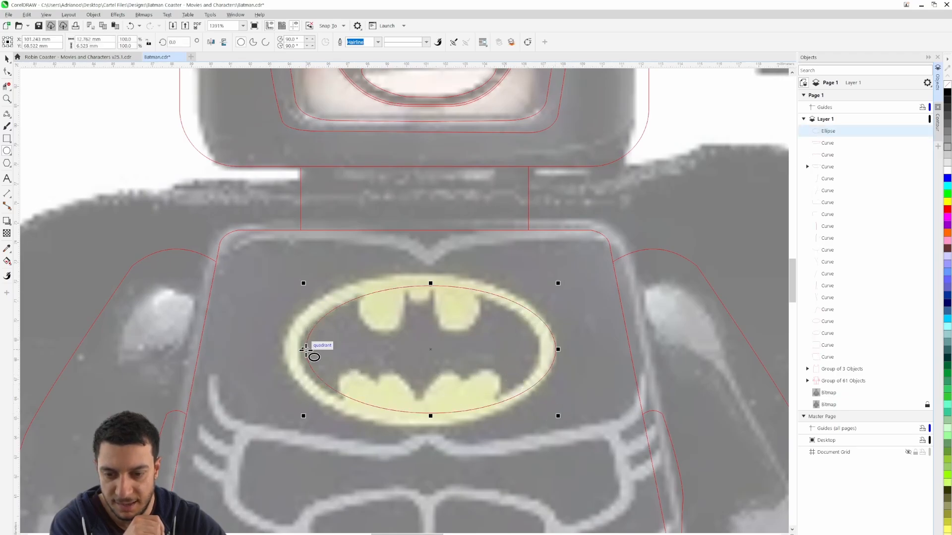
{"action": "left_click_drag", "start_coordinate": [306, 349], "coordinate": [280, 349]}
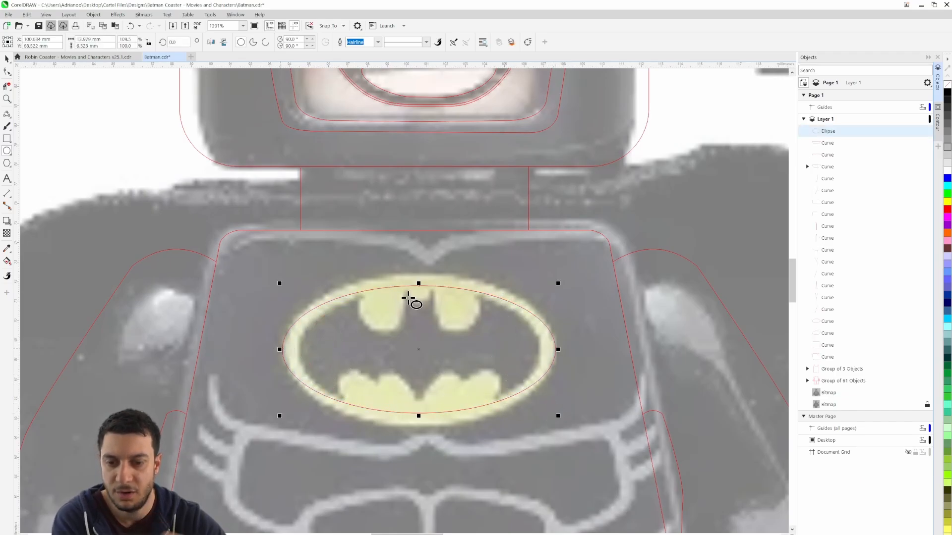
{"action": "left_click_drag", "start_coordinate": [422, 285], "coordinate": [420, 274]}
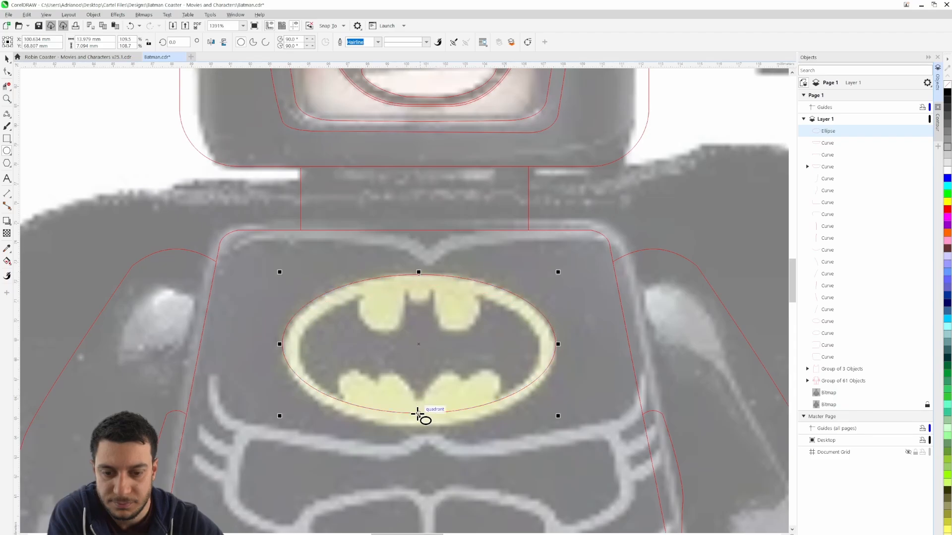
{"action": "left_click_drag", "start_coordinate": [421, 414], "coordinate": [419, 427]}
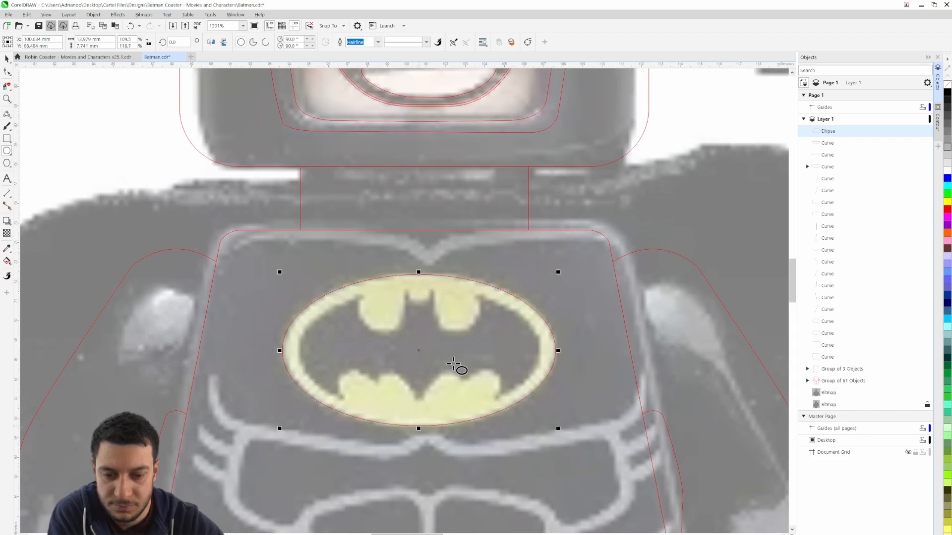
Trace the bat's outer left wing edge with a three-point curve along the yellow ring and undo the straight segment added at its lower end
{"action": "scroll", "coordinate": [440, 376], "scroll_direction": "up", "scroll_amount": 2}
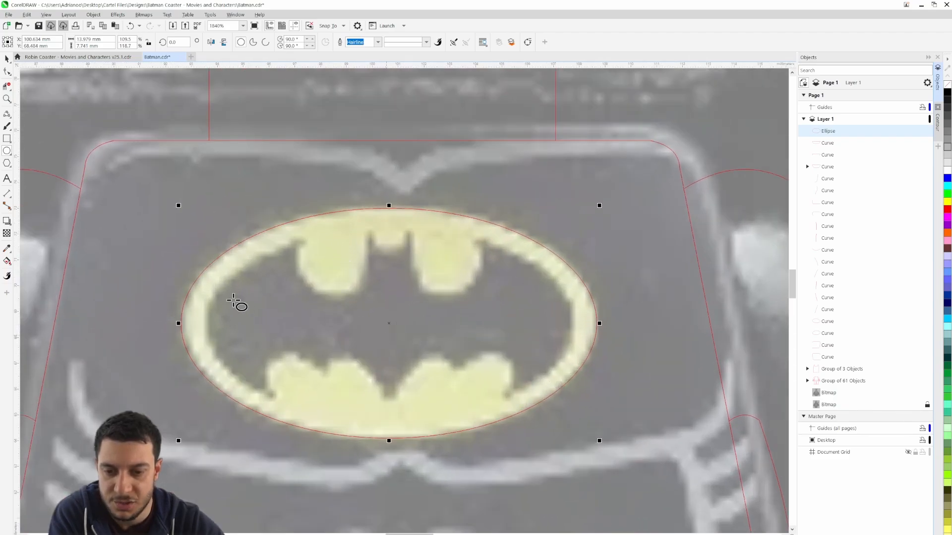
{"action": "left_click", "coordinate": [7, 114]}
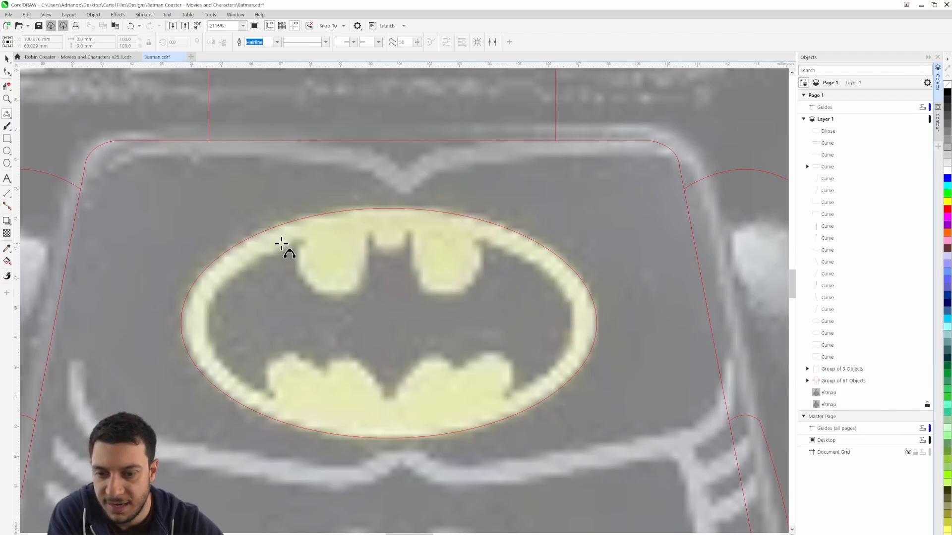
{"action": "left_click_drag", "start_coordinate": [208, 309], "coordinate": [272, 360]}
{"action": "left_click", "coordinate": [233, 276]}
{"action": "left_click", "coordinate": [229, 372]}
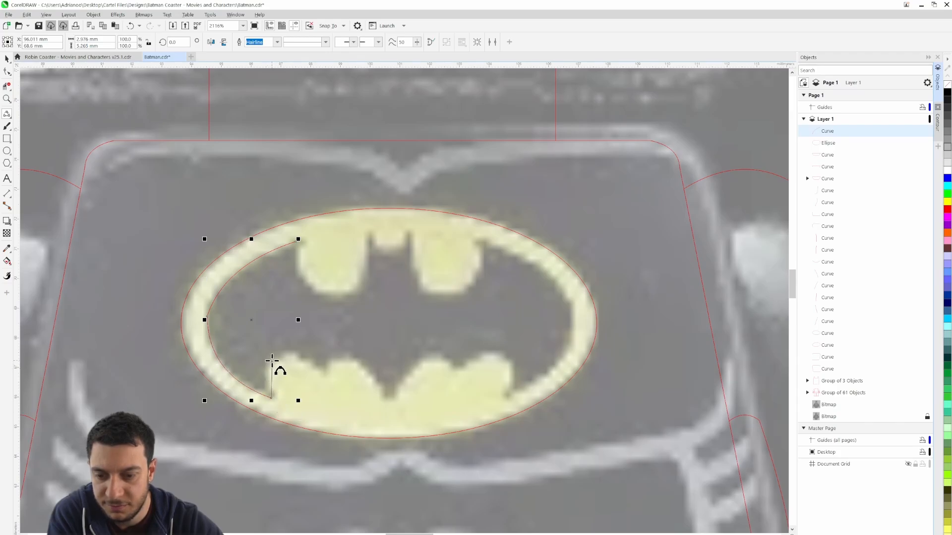
{"action": "key", "text": "ctrl+z"}
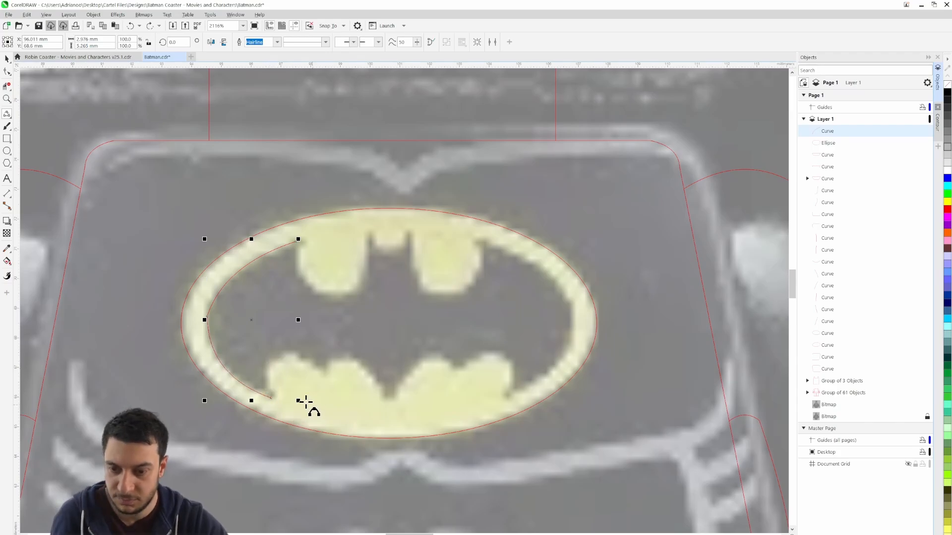
Continue the bat outline with two arcs over the lower-left wing scallops down to the tail at the emblem's centre
{"action": "left_click_drag", "start_coordinate": [274, 397], "coordinate": [268, 362]}
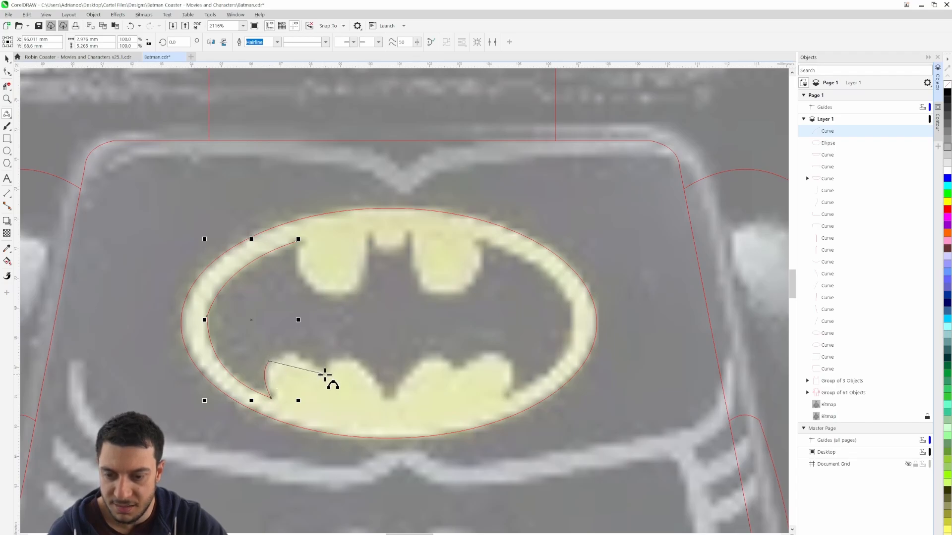
{"action": "left_click", "coordinate": [295, 353]}
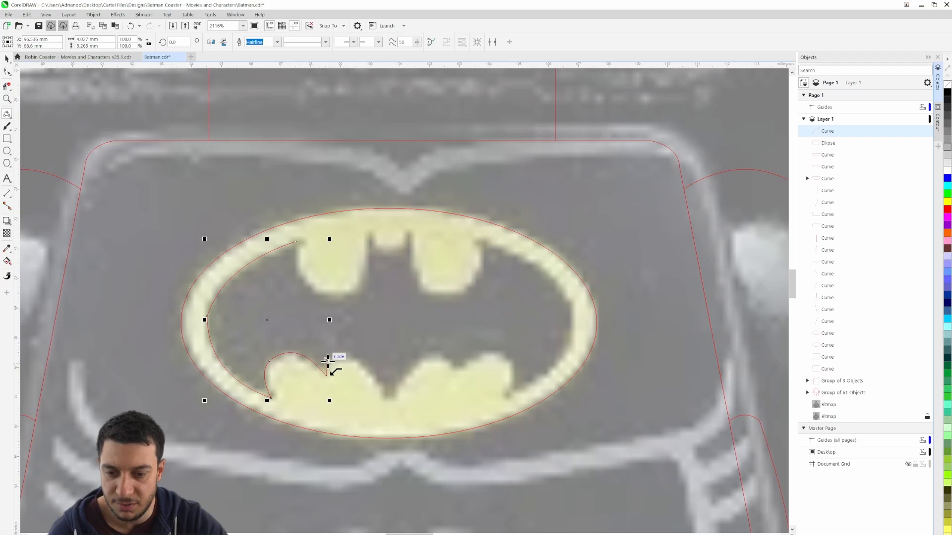
{"action": "left_click_drag", "start_coordinate": [327, 361], "coordinate": [384, 399]}
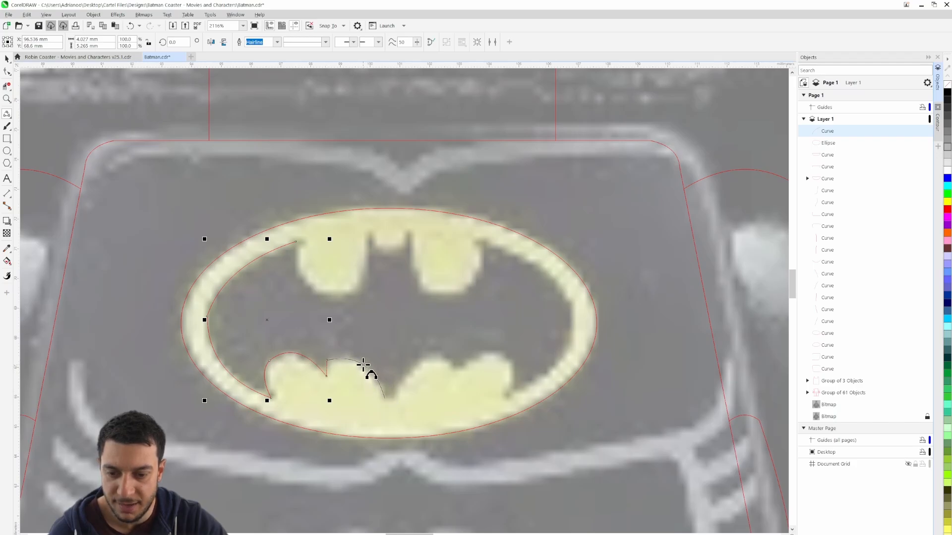
{"action": "left_click", "coordinate": [367, 373]}
Add the short flat segment at the bat's tail, try an arc over the first lower-right scallop, and undo that arc
{"action": "scroll", "coordinate": [385, 399], "scroll_direction": "up", "scroll_amount": 5}
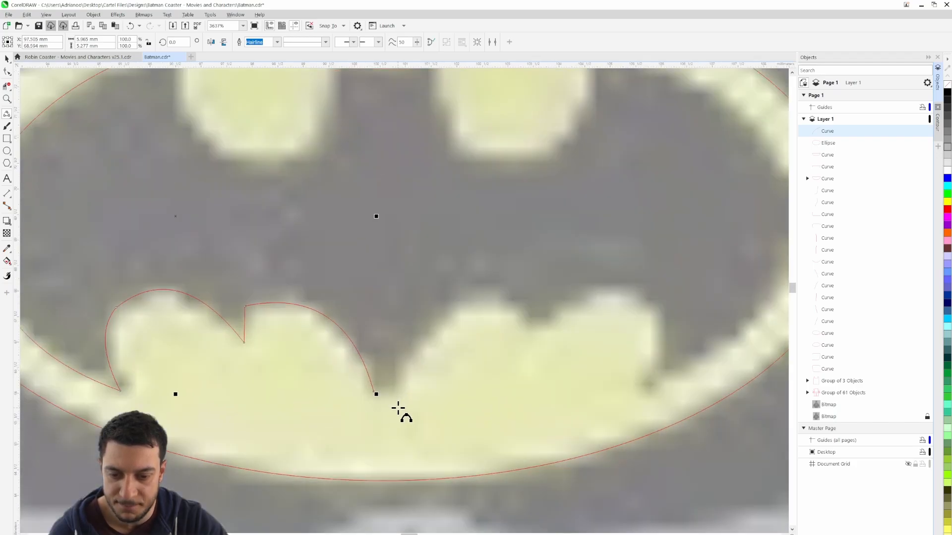
{"action": "left_click_drag", "start_coordinate": [364, 386], "coordinate": [597, 277]}
{"action": "left_click", "coordinate": [397, 386]}
{"action": "left_click", "coordinate": [527, 239]}
{"action": "scroll", "coordinate": [508, 312], "scroll_direction": "down", "scroll_amount": 5}
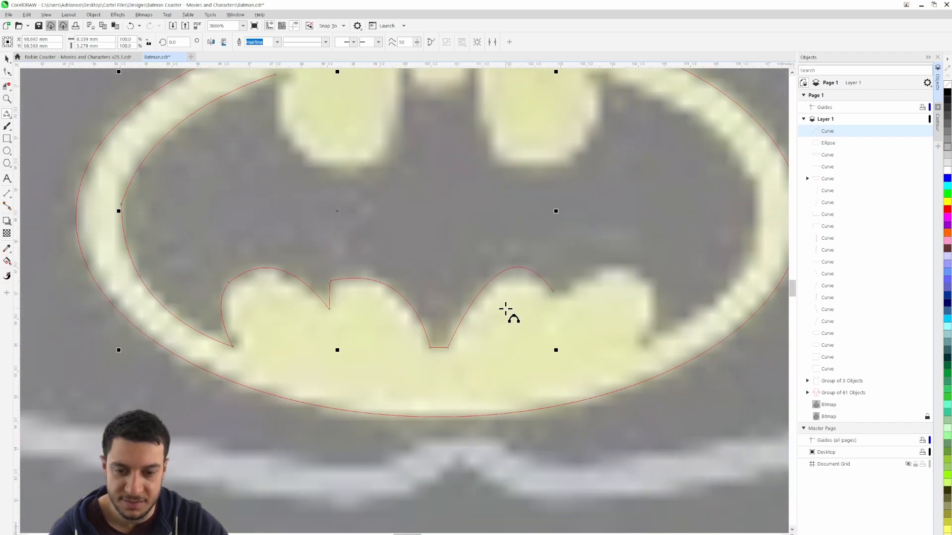
{"action": "key", "text": "ctrl+z"}
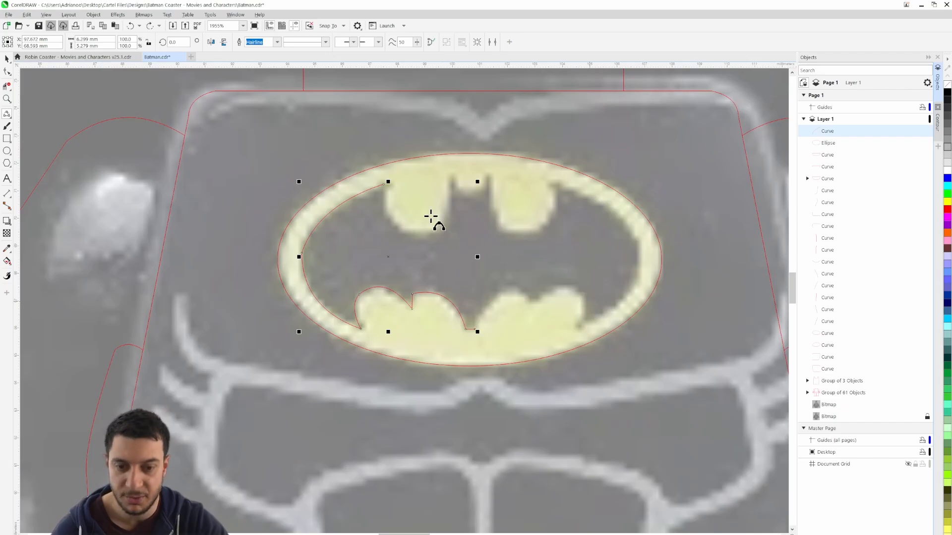
Trace the upper-left wing scallop from the wing tip around its rounded base and up to the bat's left ear
{"action": "left_click_drag", "start_coordinate": [389, 187], "coordinate": [441, 230]}
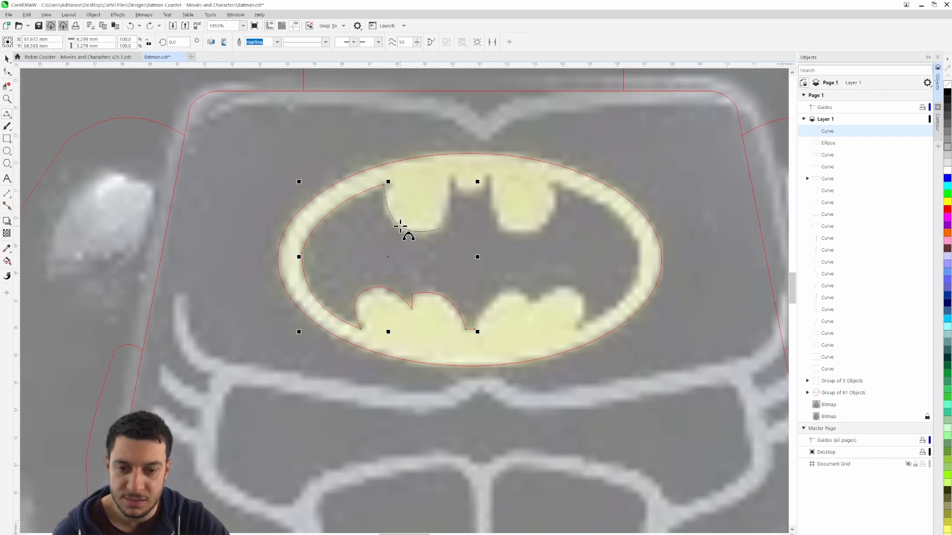
{"action": "left_click", "coordinate": [419, 231]}
{"action": "left_click_drag", "start_coordinate": [440, 229], "coordinate": [451, 178]}
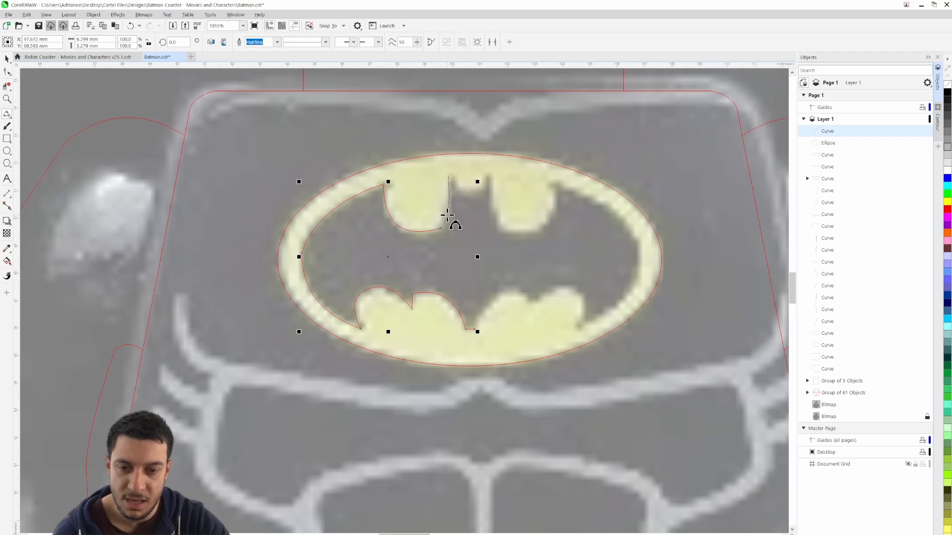
{"action": "left_click", "coordinate": [447, 215]}
Trace the bat's rounded left ear, the short side of the head, and the curved top of the head
{"action": "scroll", "coordinate": [454, 175], "scroll_direction": "up", "scroll_amount": 3}
{"action": "mouse_move", "coordinate": [435, 177]}
{"action": "left_mouse_down"}
{"action": "mouse_move", "coordinate": [463, 176]}
{"action": "mouse_move", "coordinate": [453, 174]}
{"action": "left_mouse_up"}
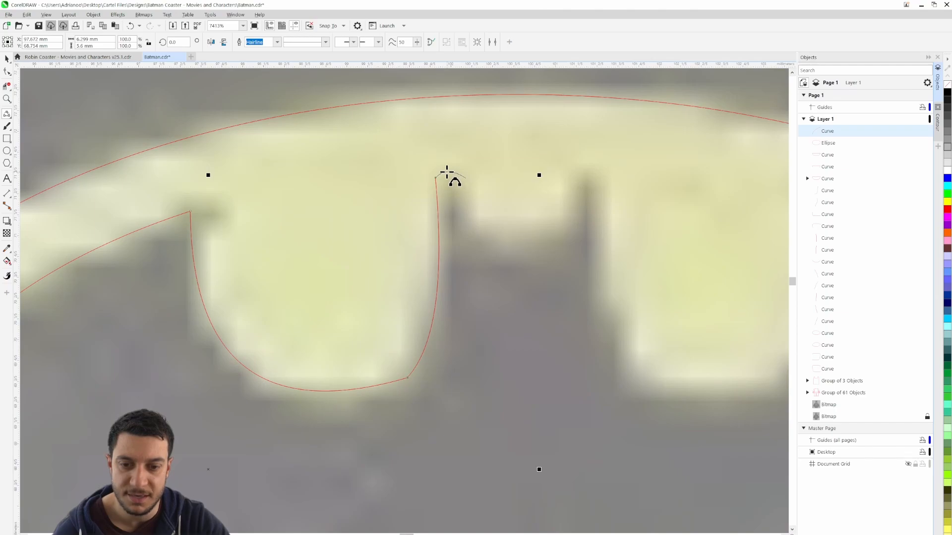
{"action": "left_click", "coordinate": [450, 169]}
{"action": "left_click_drag", "start_coordinate": [465, 178], "coordinate": [566, 222]}
{"action": "left_click", "coordinate": [467, 223]}
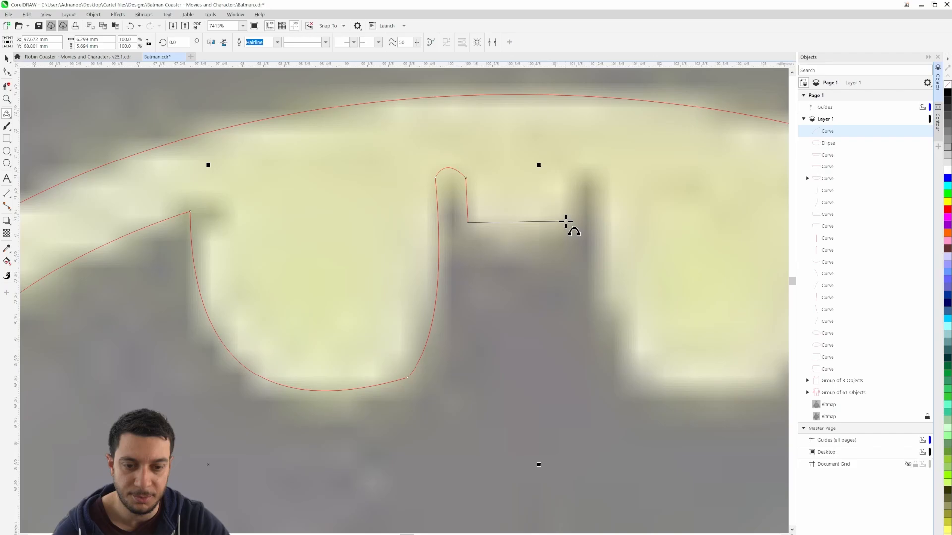
{"action": "left_click", "coordinate": [514, 233]}
Stop drawing and hide the locked Batman reference bitmap so only the line art is displayed
{"action": "scroll", "coordinate": [539, 248], "scroll_direction": "down", "scroll_amount": 2}
{"action": "scroll", "coordinate": [539, 248], "scroll_direction": "down", "scroll_amount": 6}
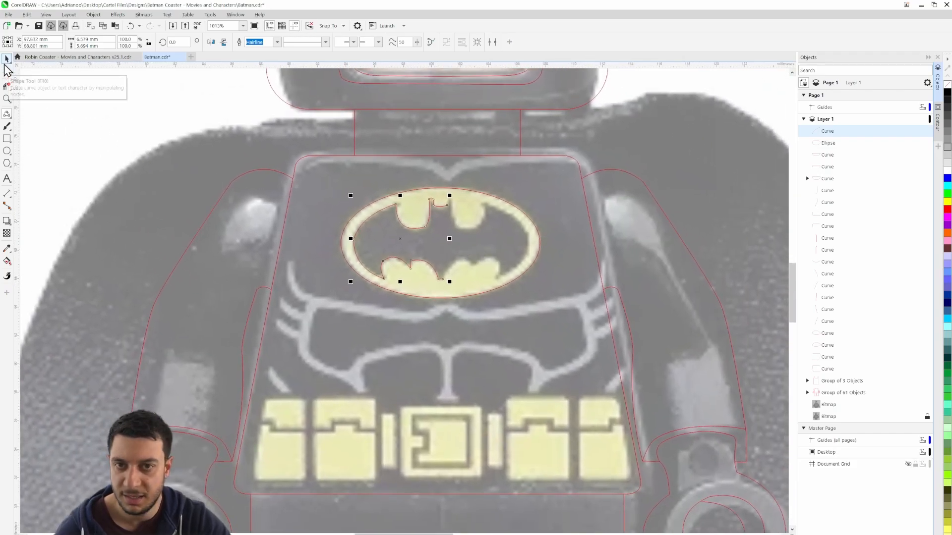
{"action": "left_click", "coordinate": [6, 61]}
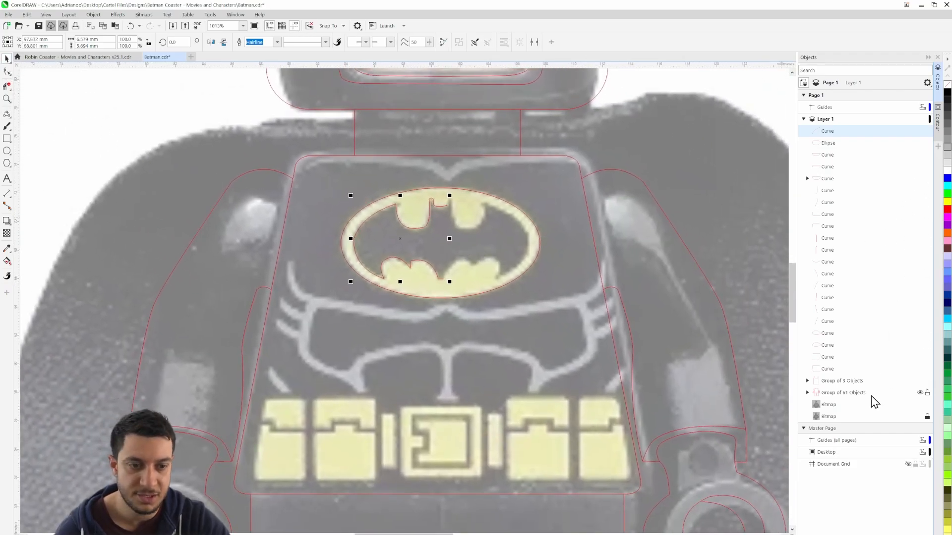
{"action": "left_click", "coordinate": [919, 417]}
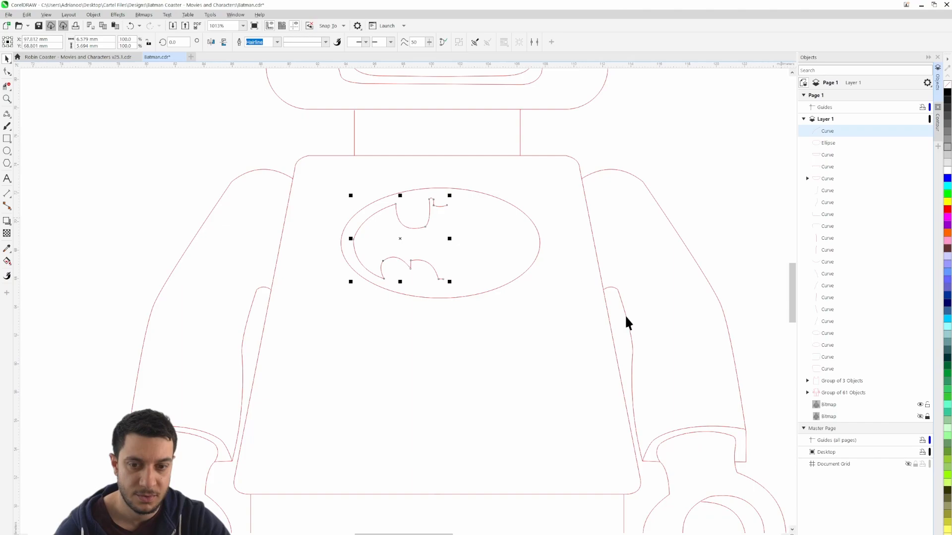
Duplicate the traced left half of the bat in place and mirror the copy horizontally
{"action": "left_click", "coordinate": [680, 142]}
{"action": "left_click", "coordinate": [425, 221]}
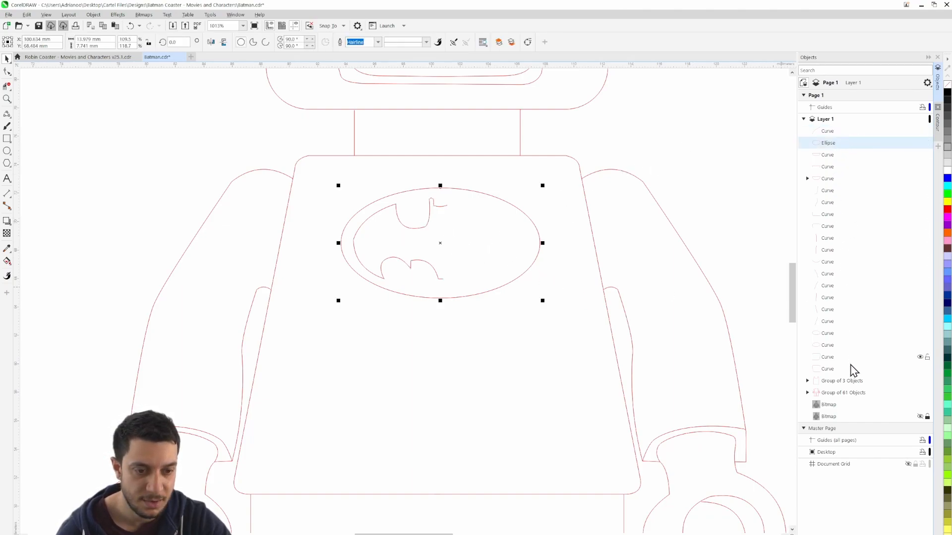
{"action": "left_click", "coordinate": [424, 226]}
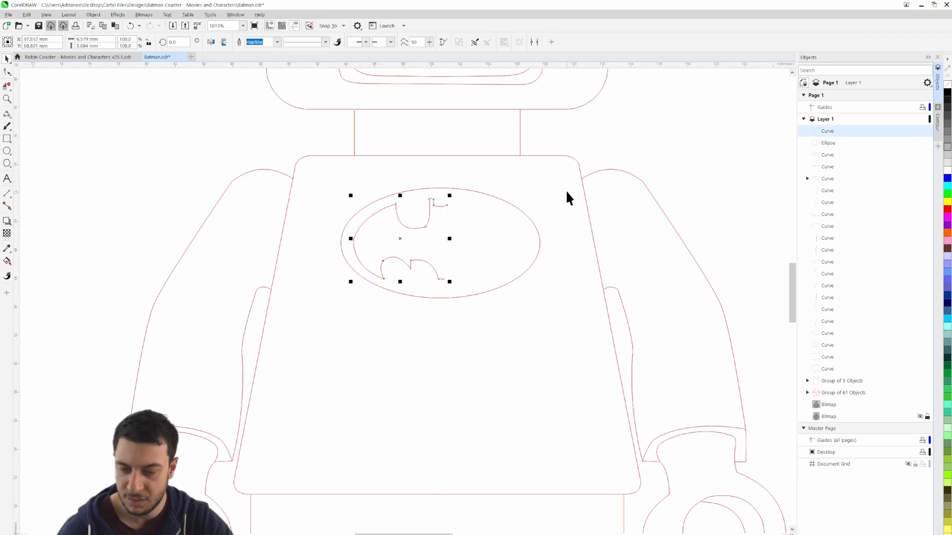
{"action": "key", "text": "ctrl+v"}
{"action": "left_click", "coordinate": [212, 43]}
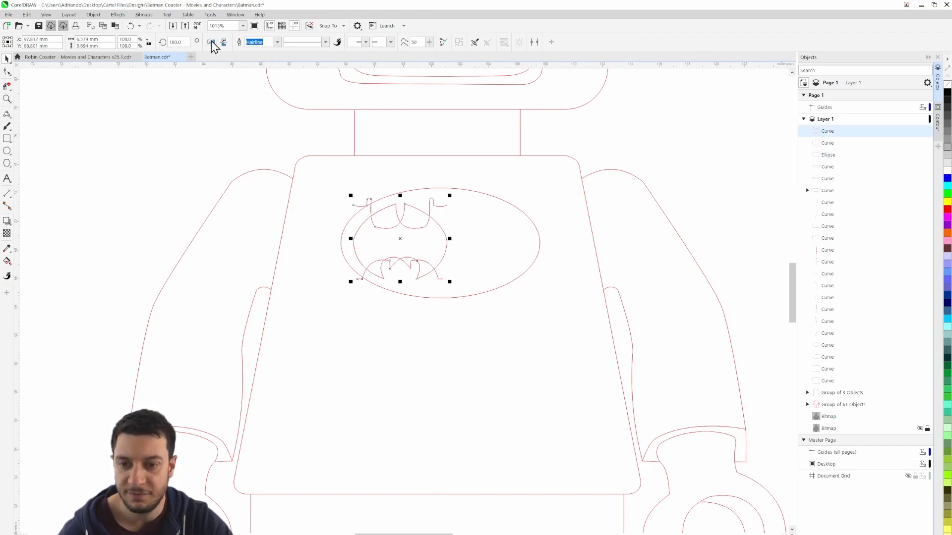
Move the mirrored bat half across the chest oval and align it against the traced left half
{"action": "left_click_drag", "start_coordinate": [400, 239], "coordinate": [509, 248]}
{"action": "scroll", "coordinate": [509, 249], "scroll_direction": "up", "scroll_amount": 5}
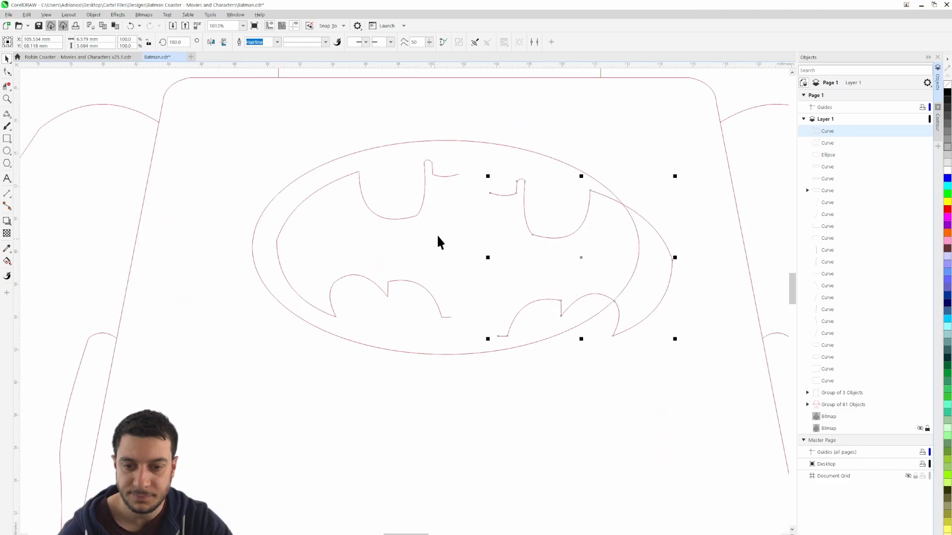
{"action": "left_click_drag", "start_coordinate": [542, 188], "coordinate": [455, 154]}
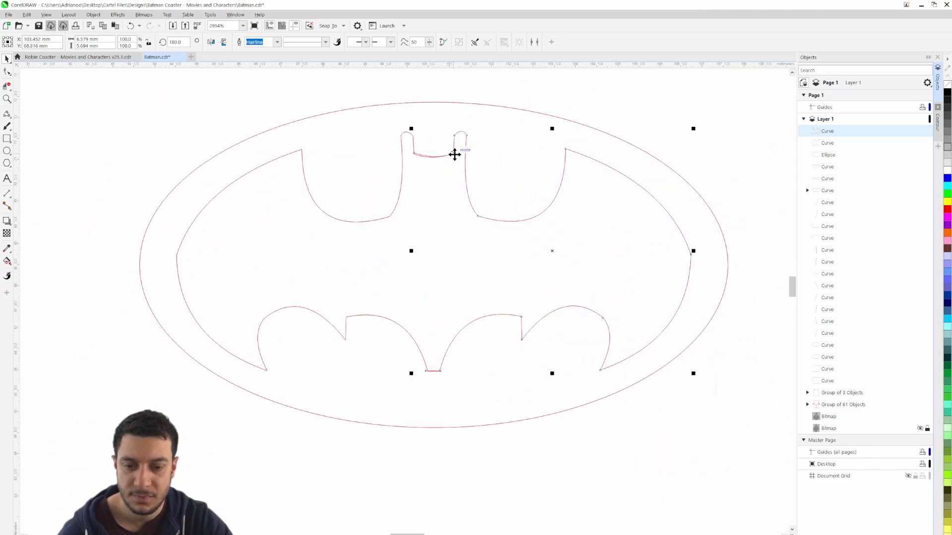
Edit the mirrored half's nodes so its tail corner meets the left half's, removing the overlapping bottom segment
{"action": "left_click", "coordinate": [483, 388]}
{"action": "scroll", "coordinate": [430, 377], "scroll_direction": "up", "scroll_amount": 4}
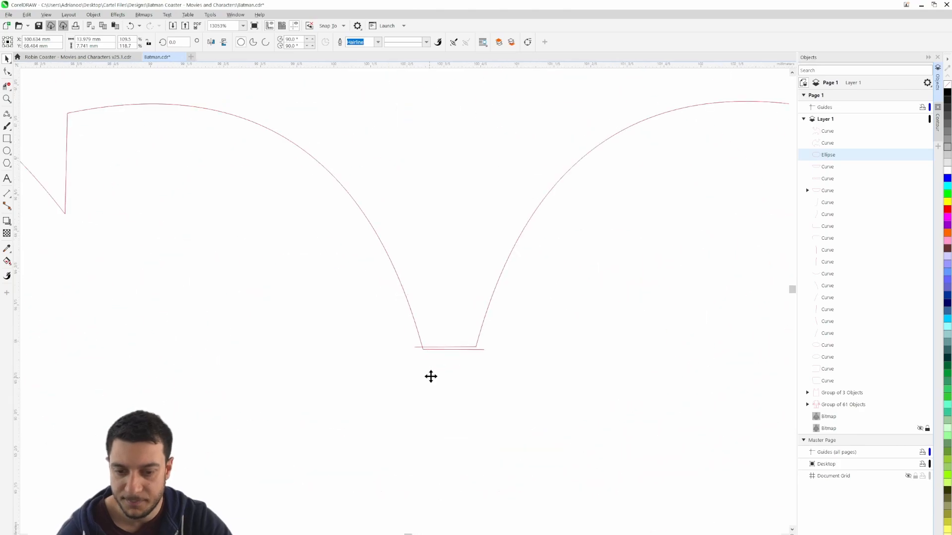
{"action": "left_click", "coordinate": [437, 327]}
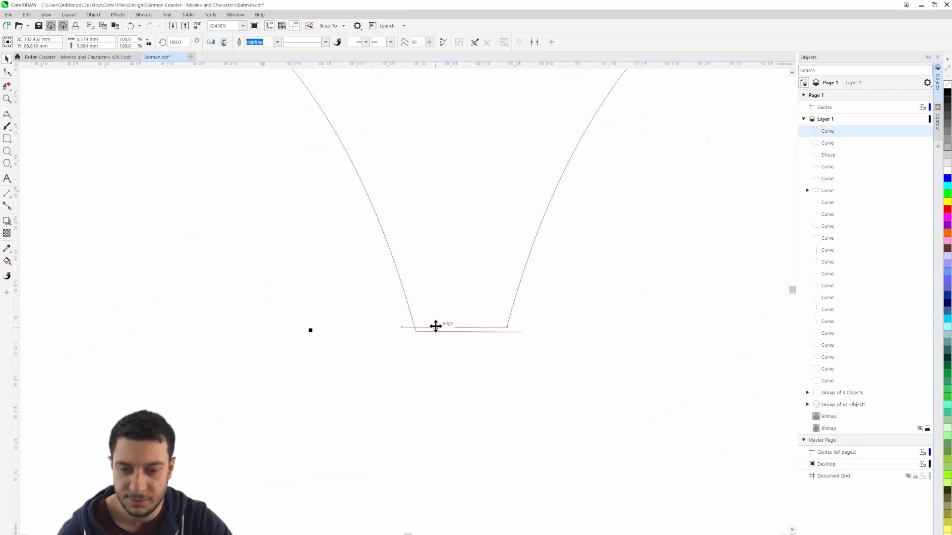
{"action": "key", "text": "F10"}
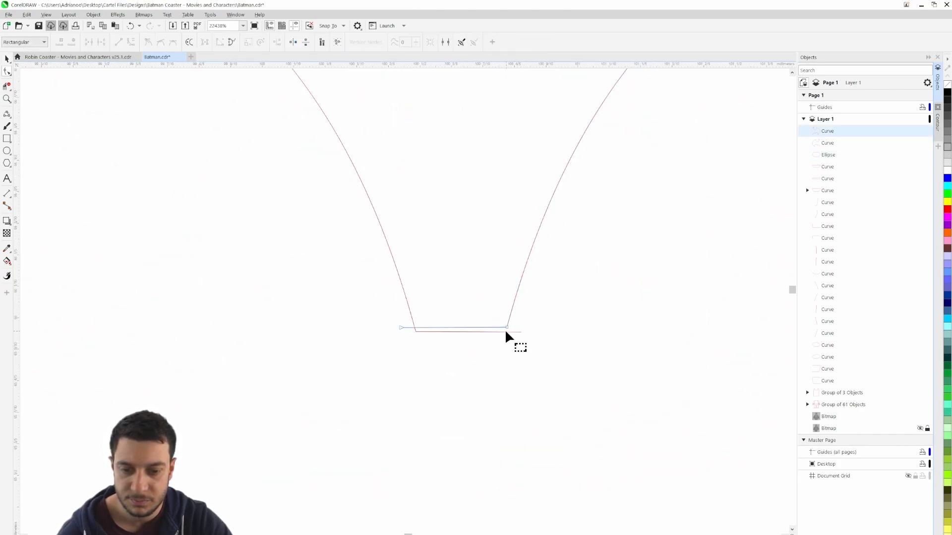
{"action": "left_click_drag", "start_coordinate": [506, 326], "coordinate": [521, 331]}
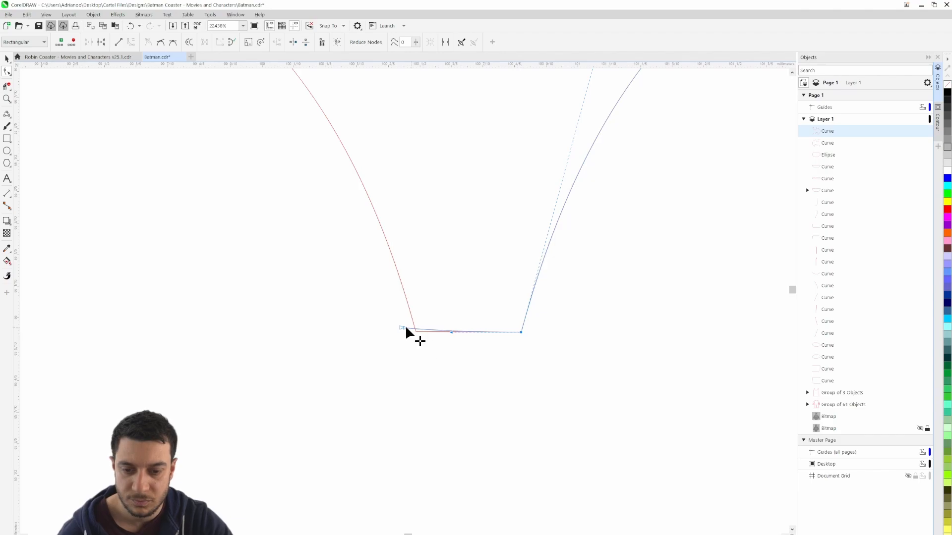
{"action": "left_click_drag", "start_coordinate": [403, 328], "coordinate": [404, 329]}
{"action": "scroll", "coordinate": [531, 350], "scroll_direction": "down", "scroll_amount": 4}
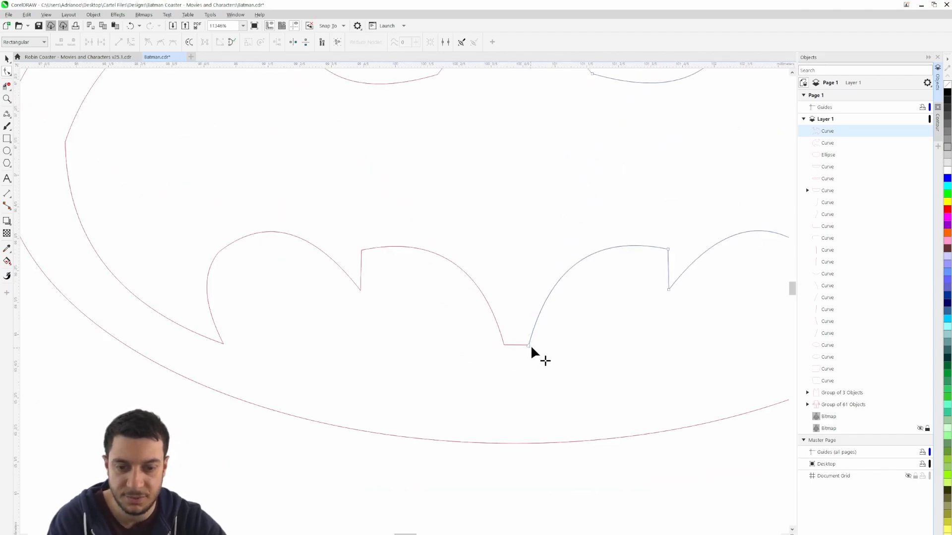
Delete the mirrored half's end node on the bat's head so only one curve remains between the ears
{"action": "left_click_drag", "start_coordinate": [521, 171], "coordinate": [507, 249]}
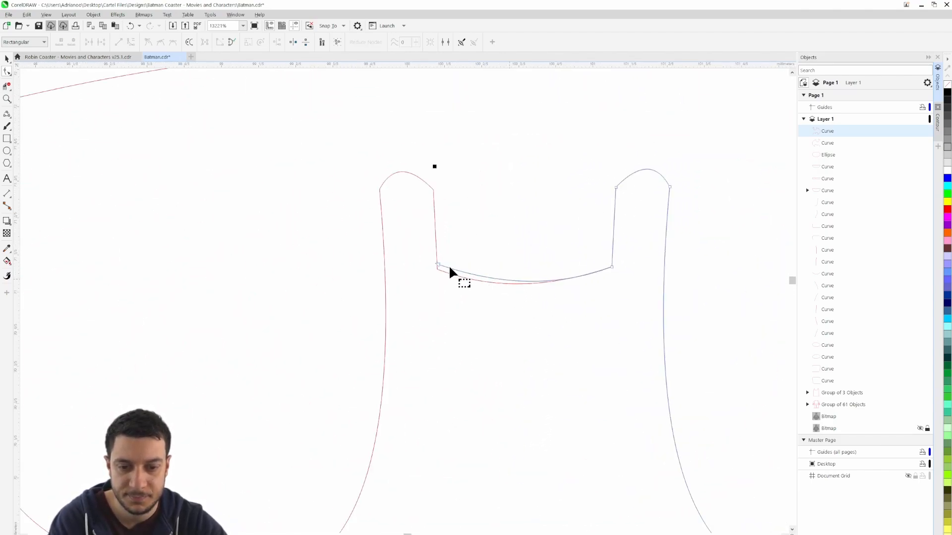
{"action": "left_click", "coordinate": [438, 265]}
{"action": "key", "text": "Delete"}
{"action": "scroll", "coordinate": [491, 248], "scroll_direction": "down", "scroll_amount": 5}
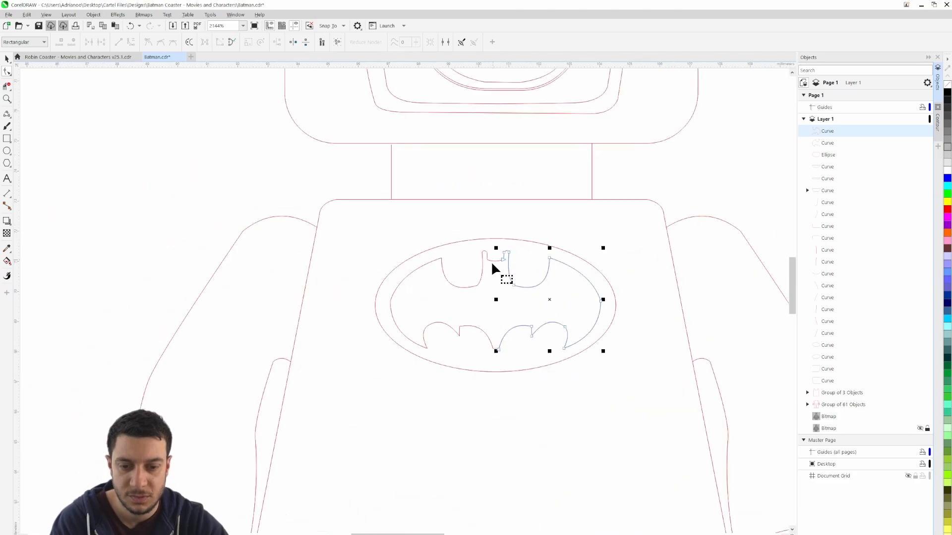
{"action": "scroll", "coordinate": [491, 261], "scroll_direction": "down", "scroll_amount": 1}
Make the outermost node on the bat's left wing smooth to round off the outer edge
{"action": "left_click", "coordinate": [7, 59]}
{"action": "left_click", "coordinate": [335, 265]}
{"action": "scroll", "coordinate": [406, 276], "scroll_direction": "up", "scroll_amount": 5}
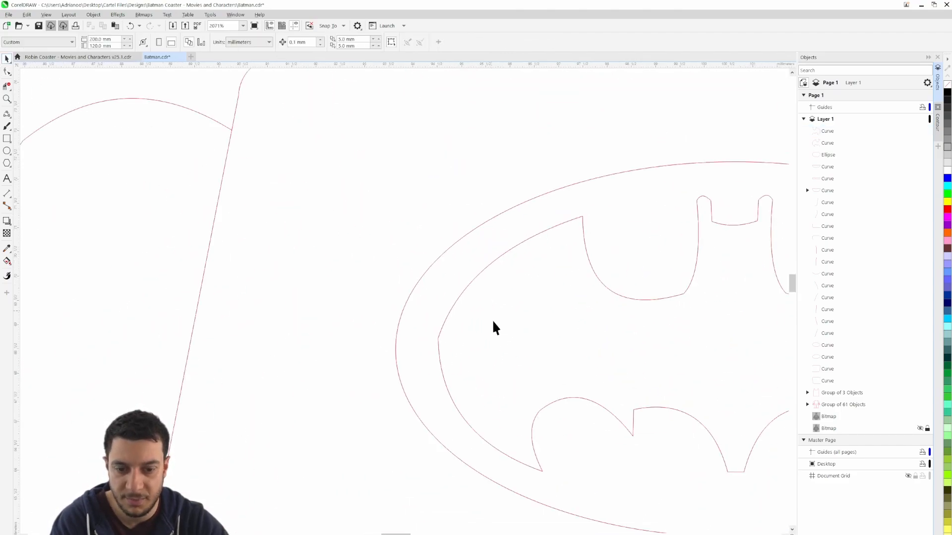
{"action": "scroll", "coordinate": [494, 322], "scroll_direction": "up", "scroll_amount": 3}
{"action": "double_click", "coordinate": [421, 341]}
{"action": "left_click_drag", "start_coordinate": [422, 340], "coordinate": [387, 323]}
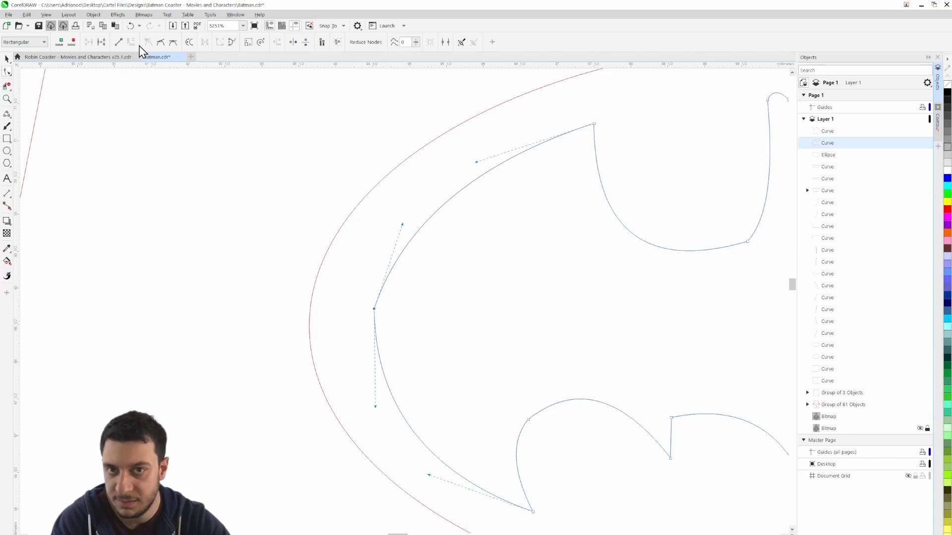
{"action": "left_click", "coordinate": [161, 43]}
{"action": "scroll", "coordinate": [236, 283], "scroll_direction": "down", "scroll_amount": 2}
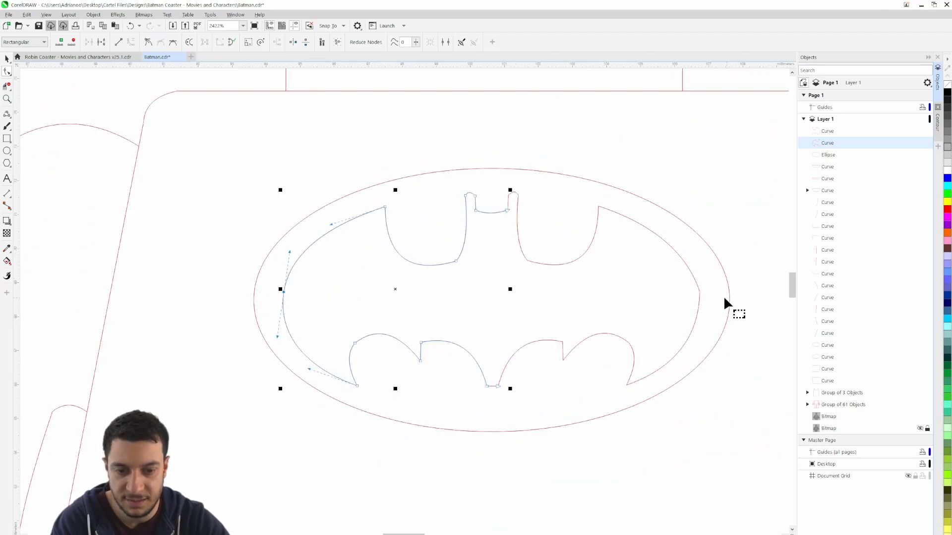
Make the outermost node on the bat's right wing smooth and deselect the curve
{"action": "scroll", "coordinate": [725, 300], "scroll_direction": "up", "scroll_amount": 2}
{"action": "left_click", "coordinate": [669, 284]}
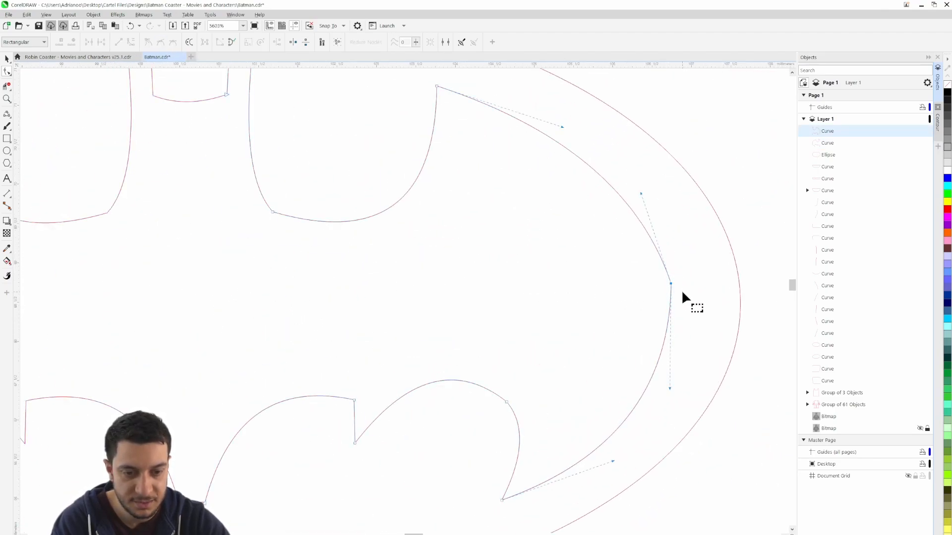
{"action": "left_click", "coordinate": [161, 42]}
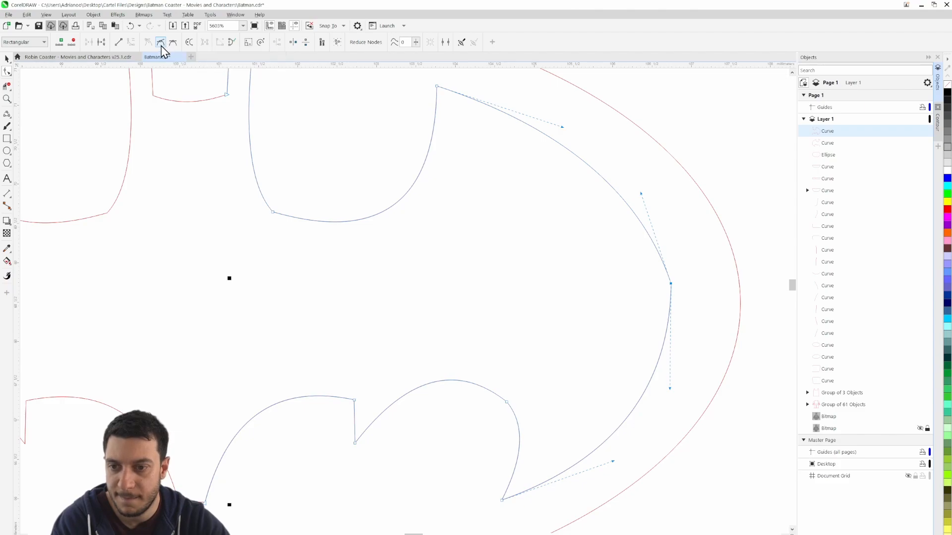
{"action": "scroll", "coordinate": [425, 232], "scroll_direction": "down", "scroll_amount": 4}
{"action": "scroll", "coordinate": [419, 240], "scroll_direction": "down", "scroll_amount": 1}
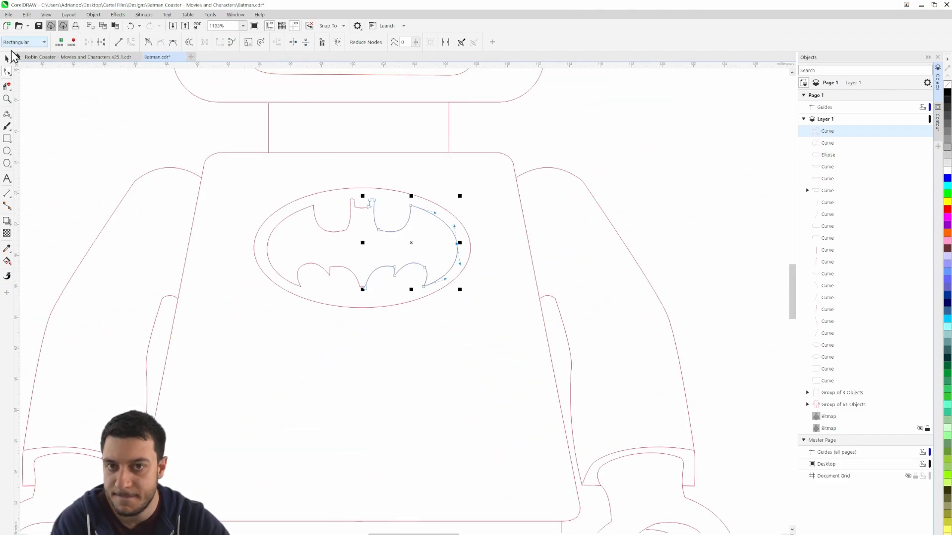
{"action": "left_click", "coordinate": [89, 119]}
Display the locked Batman reference bitmap behind the line art again
{"action": "scroll", "coordinate": [368, 201], "scroll_direction": "up", "scroll_amount": 2}
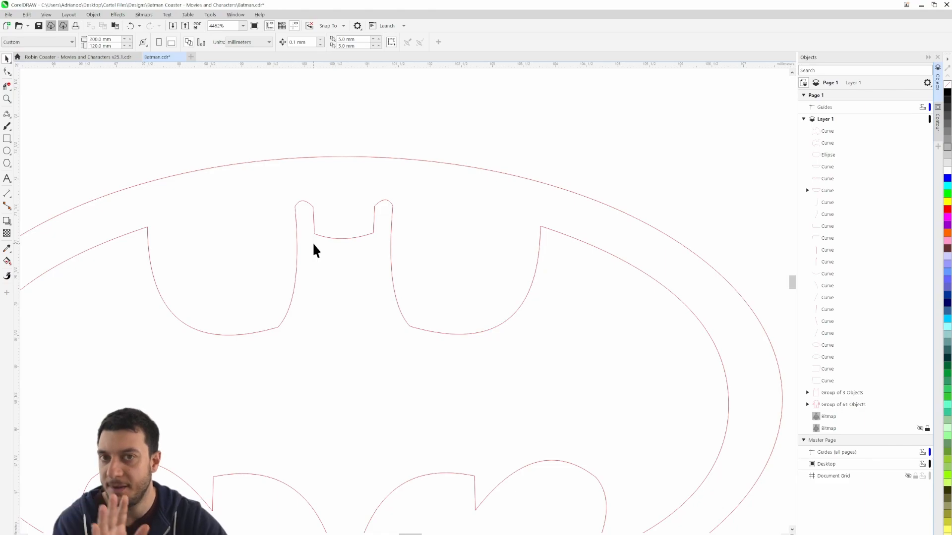
{"action": "scroll", "coordinate": [414, 266], "scroll_direction": "down", "scroll_amount": 6}
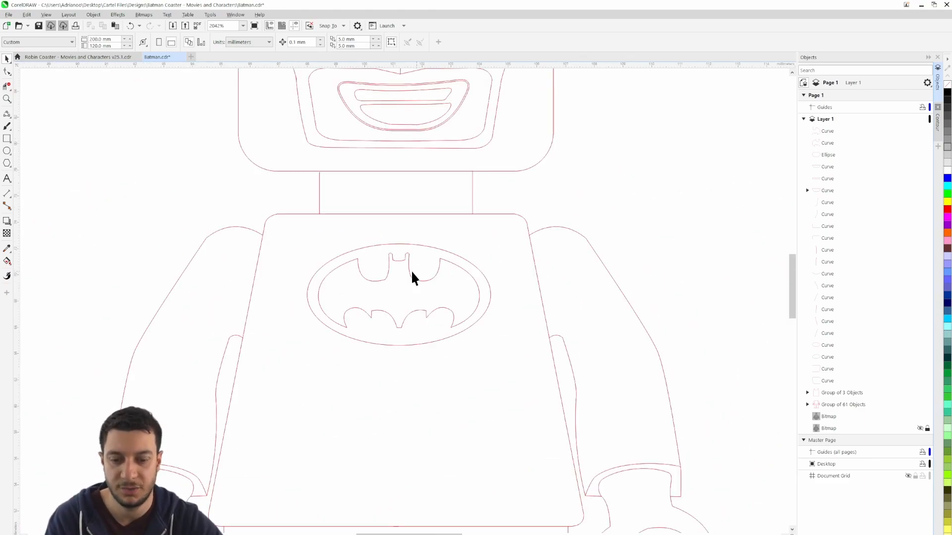
{"action": "left_click_drag", "start_coordinate": [425, 351], "coordinate": [450, 291]}
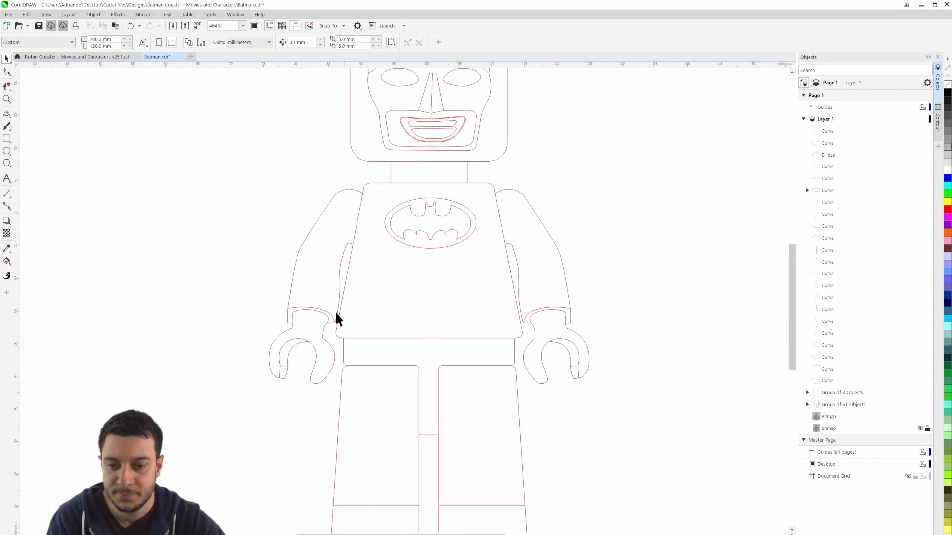
{"action": "left_click", "coordinate": [919, 428]}
Draw rectangles over the belt's inner left pouch, about 4.5 × 5.9 mm, the narrow bar beside it, and the square buckle
{"action": "scroll", "coordinate": [451, 349], "scroll_direction": "up", "scroll_amount": 3}
{"action": "left_click_drag", "start_coordinate": [335, 230], "coordinate": [384, 310]}
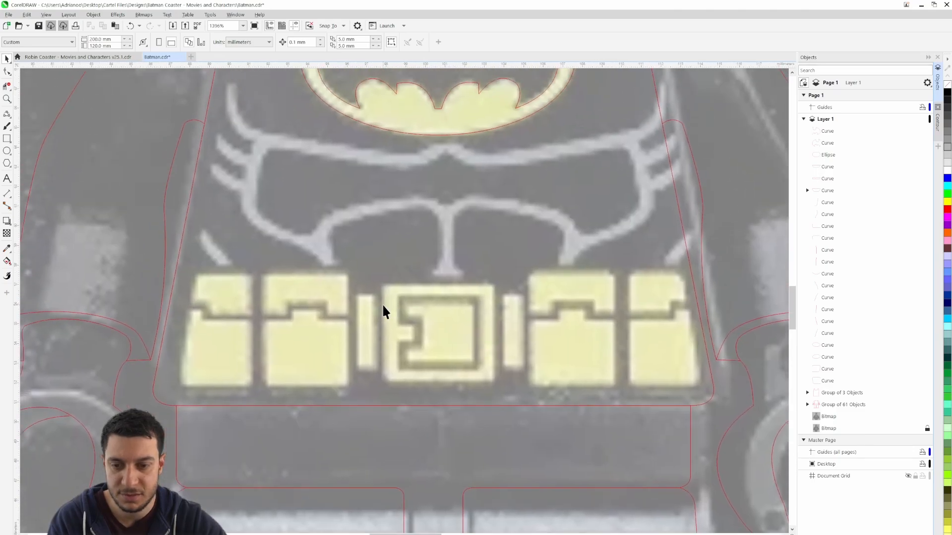
{"action": "left_click", "coordinate": [7, 138]}
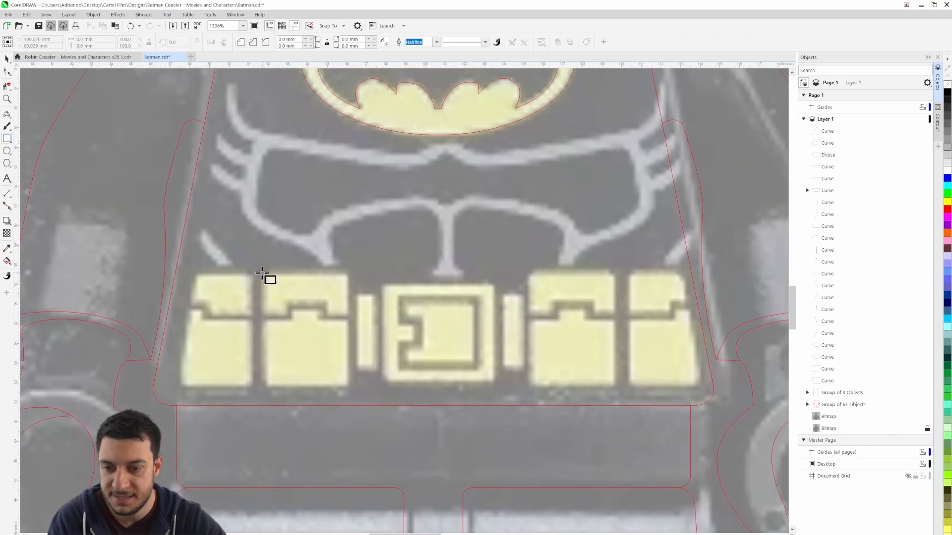
{"action": "left_click_drag", "start_coordinate": [258, 269], "coordinate": [353, 391]}
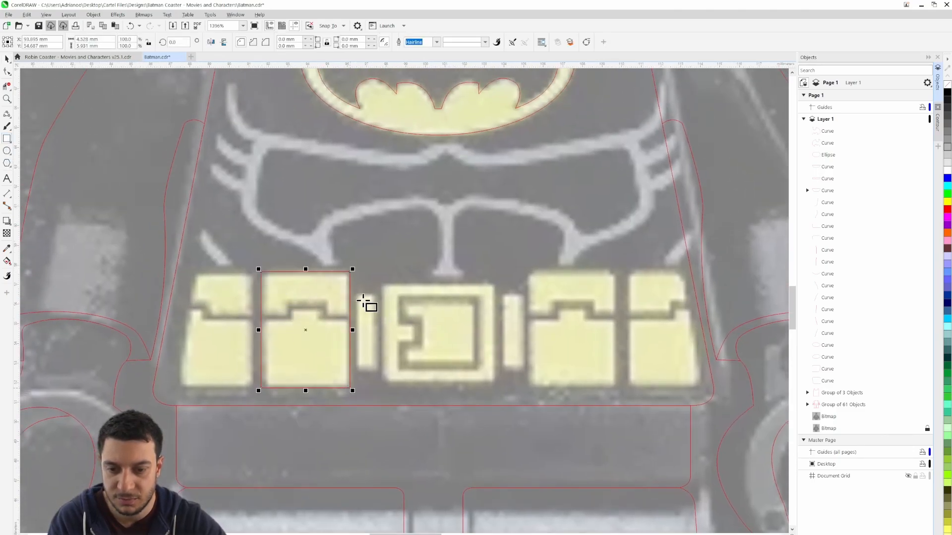
{"action": "left_click_drag", "start_coordinate": [358, 296], "coordinate": [376, 371]}
{"action": "left_click_drag", "start_coordinate": [384, 284], "coordinate": [493, 382]}
Draw a rectangle about 1 × 3.8 mm over the narrow bar right of the buckle and nudge it into place
{"action": "left_click_drag", "start_coordinate": [506, 296], "coordinate": [526, 371]}
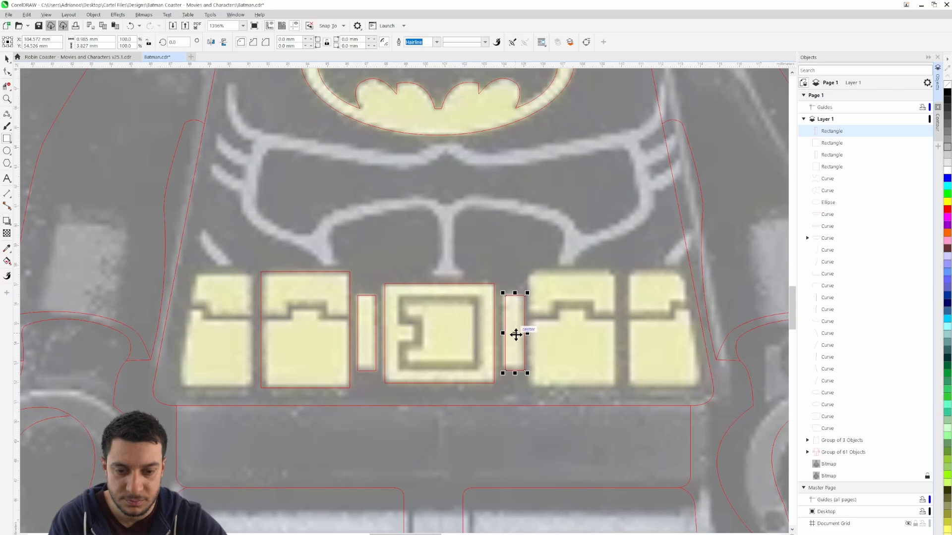
{"action": "left_click_drag", "start_coordinate": [515, 335], "coordinate": [514, 334]}
{"action": "key", "text": "Left"}
{"action": "key", "text": "Left"}
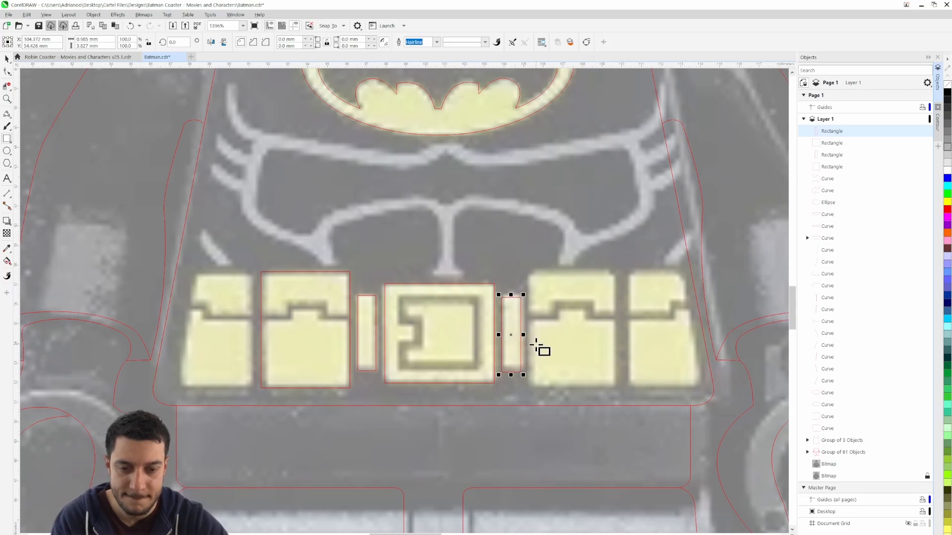
{"action": "key", "text": "Right"}
{"action": "key", "text": "Up"}
Draw rectangles over the inner right pouch, about 4.3 × 5.8 mm, and over both outer belt pouches
{"action": "left_click_drag", "start_coordinate": [530, 272], "coordinate": [616, 387]}
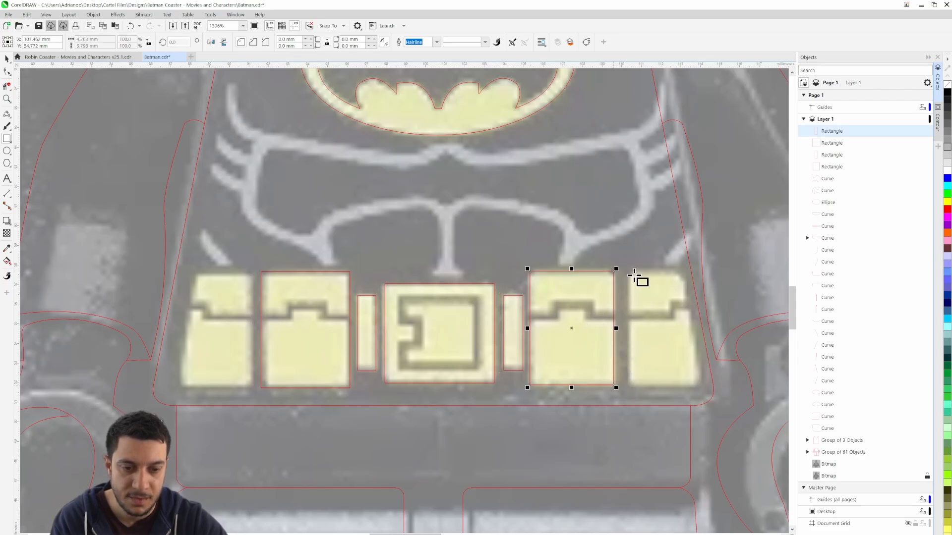
{"action": "left_click_drag", "start_coordinate": [631, 273], "coordinate": [701, 386]}
{"action": "left_click_drag", "start_coordinate": [252, 273], "coordinate": [179, 387]}
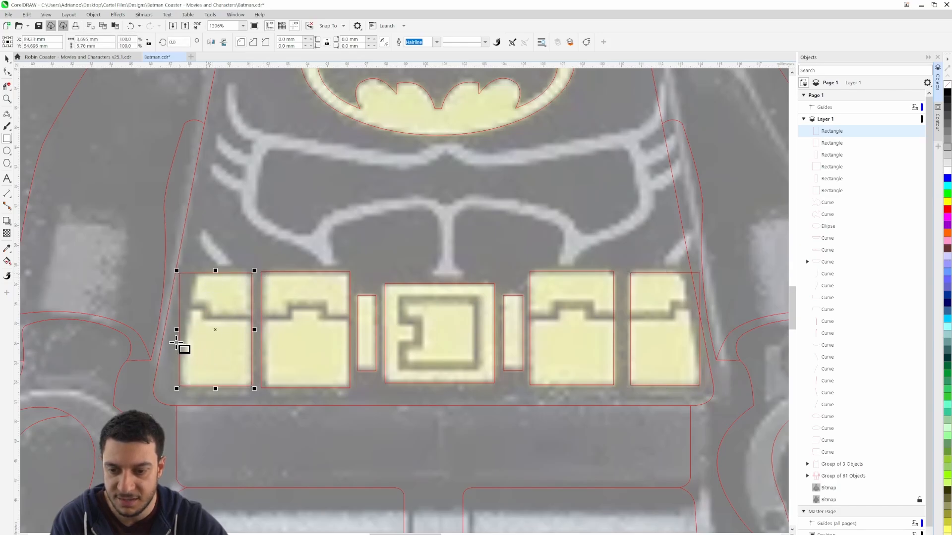
Draw a slanted line about 4.4 mm tall along the outer left pouch's edge and delete the rectangle segments outside it
{"action": "left_click", "coordinate": [7, 113]}
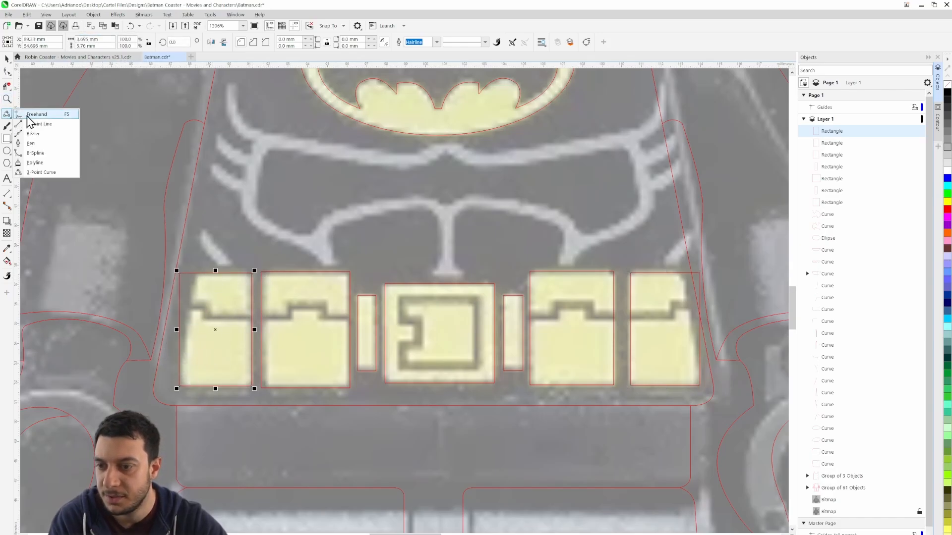
{"action": "left_click", "coordinate": [45, 124]}
{"action": "scroll", "coordinate": [149, 287], "scroll_direction": "up", "scroll_amount": 2}
{"action": "scroll", "coordinate": [312, 340], "scroll_direction": "up", "scroll_amount": 2}
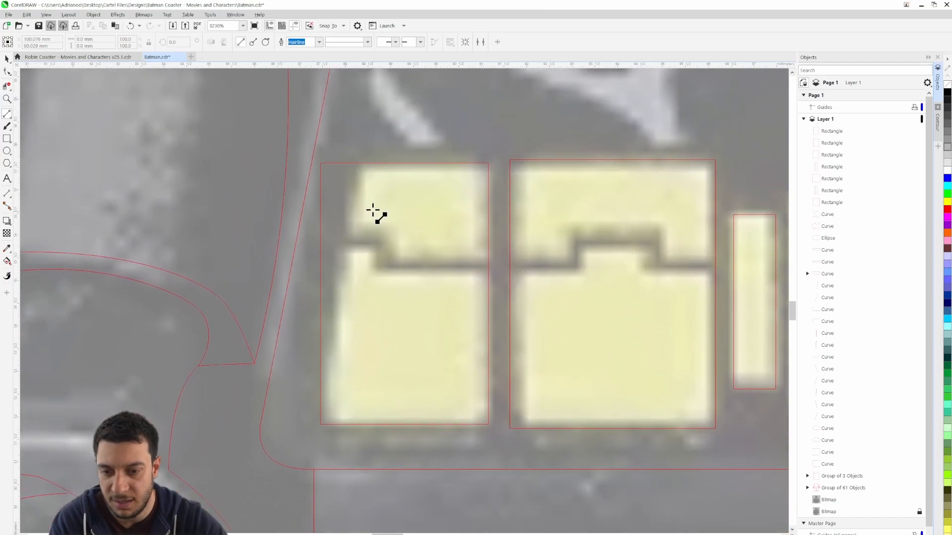
{"action": "mouse_move", "coordinate": [364, 164]}
{"action": "left_mouse_down"}
{"action": "mouse_move", "coordinate": [340, 251]}
{"action": "mouse_move", "coordinate": [329, 368]}
{"action": "left_mouse_up"}
{"action": "scroll", "coordinate": [372, 233], "scroll_direction": "down", "scroll_amount": 3}
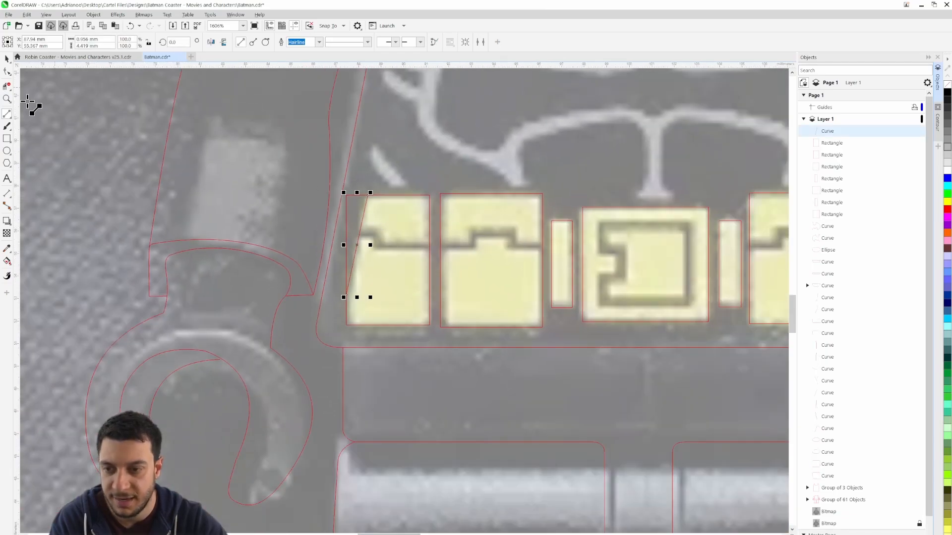
{"action": "left_click", "coordinate": [6, 87]}
{"action": "left_click", "coordinate": [348, 200]}
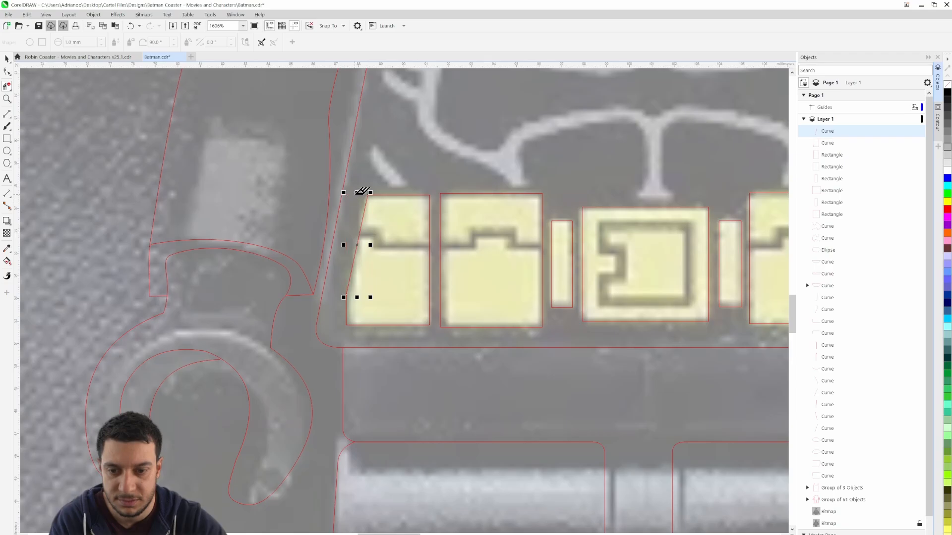
Draw a slanted line about 4.5 mm tall along the outer edge of the outer right belt pouch
{"action": "scroll", "coordinate": [569, 240], "scroll_direction": "down", "scroll_amount": 5}
{"action": "scroll", "coordinate": [499, 202], "scroll_direction": "up", "scroll_amount": 7}
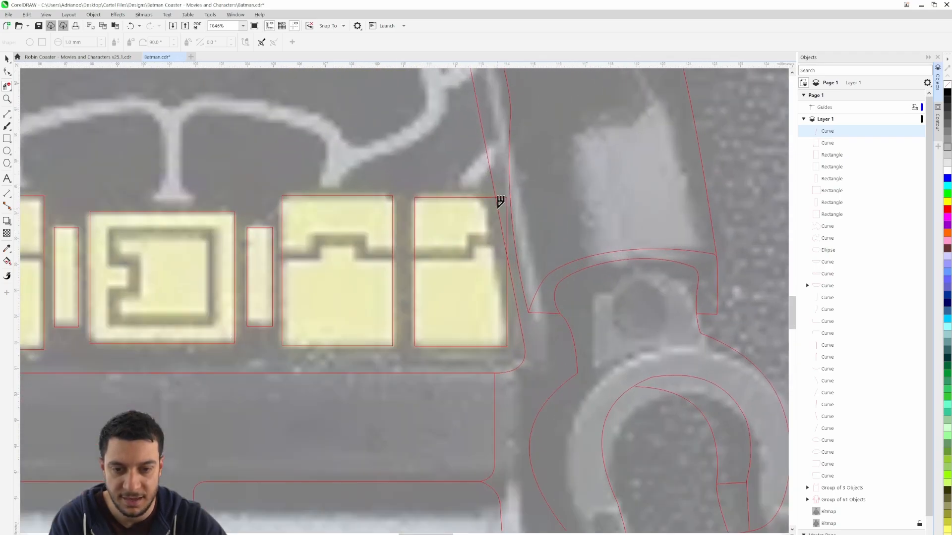
{"action": "left_click", "coordinate": [6, 114]}
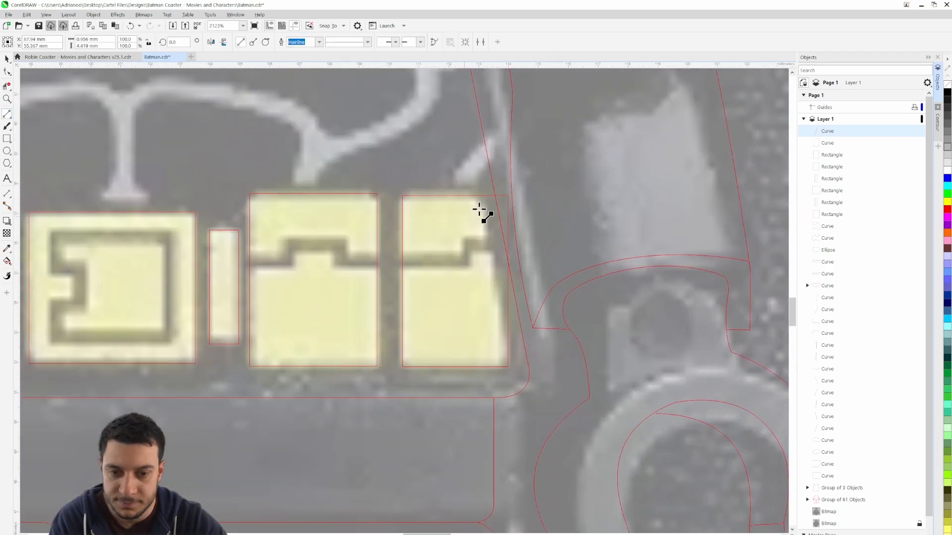
{"action": "left_click_drag", "start_coordinate": [481, 196], "coordinate": [507, 330]}
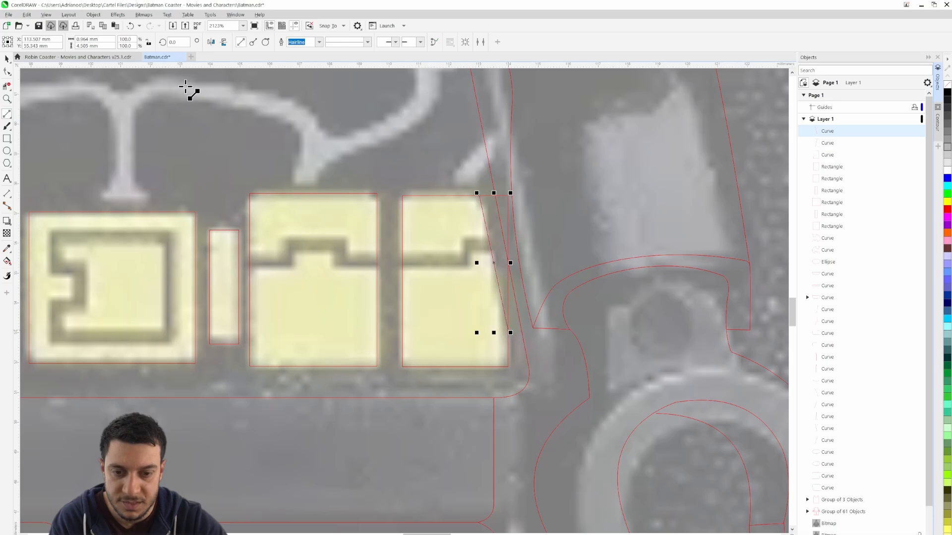
Hide the reference bitmap and delete the outer right pouch's rectangle segments beyond its slanted line
{"action": "left_click", "coordinate": [915, 533]}
{"action": "left_click", "coordinate": [7, 87]}
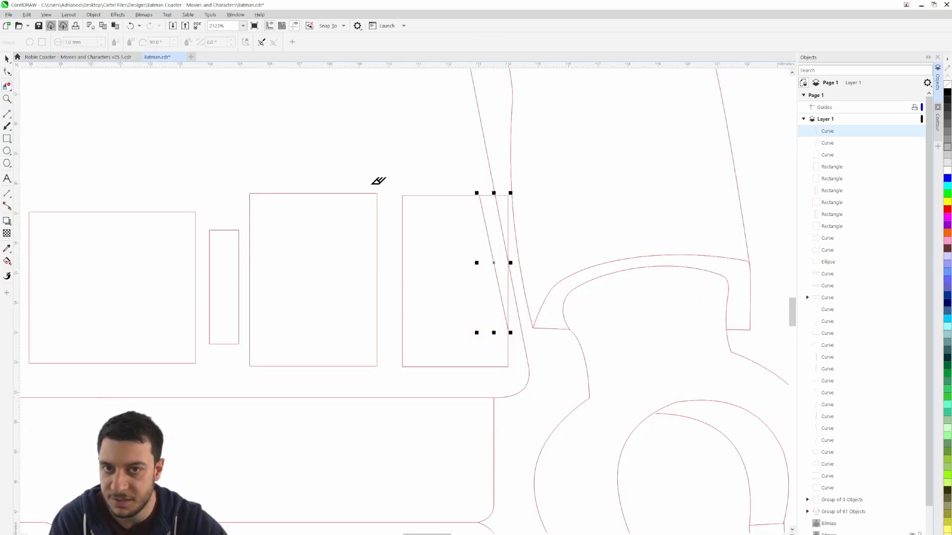
{"action": "scroll", "coordinate": [461, 217], "scroll_direction": "up", "scroll_amount": 3}
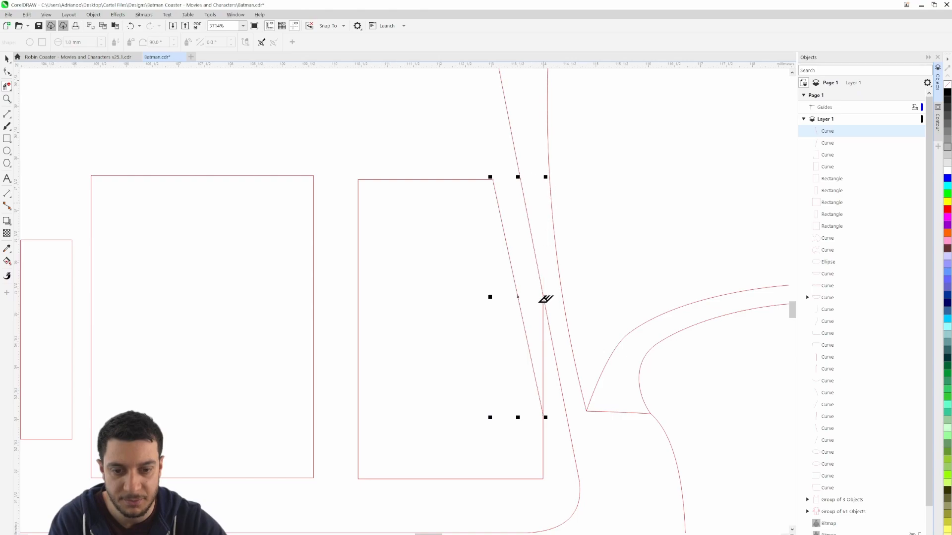
{"action": "scroll", "coordinate": [551, 336], "scroll_direction": "down", "scroll_amount": 6}
{"action": "scroll", "coordinate": [550, 335], "scroll_direction": "down", "scroll_amount": 3}
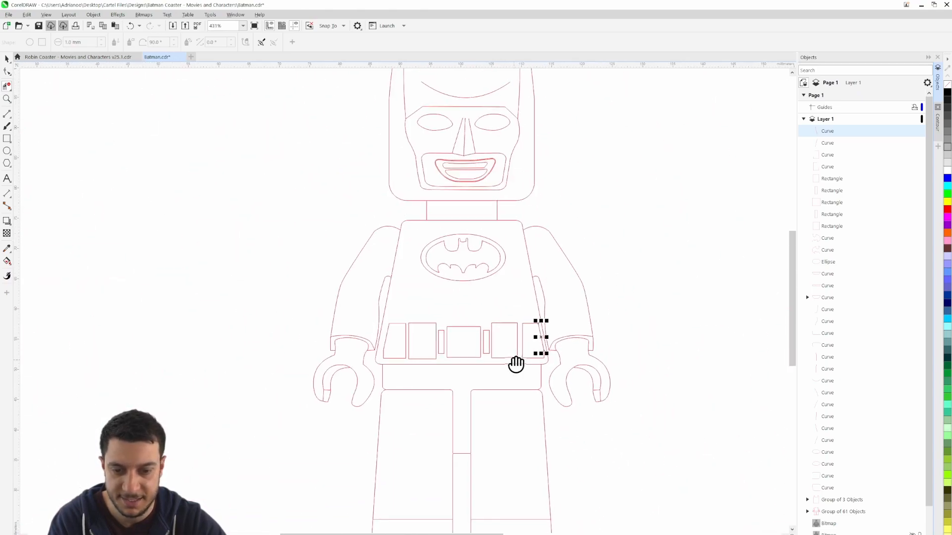
Group all the loose traced mask, mouth, chest emblem and belt curves, rectangles and ellipse into one group
{"action": "left_click", "coordinate": [7, 59]}
{"action": "left_click", "coordinate": [215, 227]}
{"action": "scroll", "coordinate": [484, 335], "scroll_direction": "up", "scroll_amount": 4}
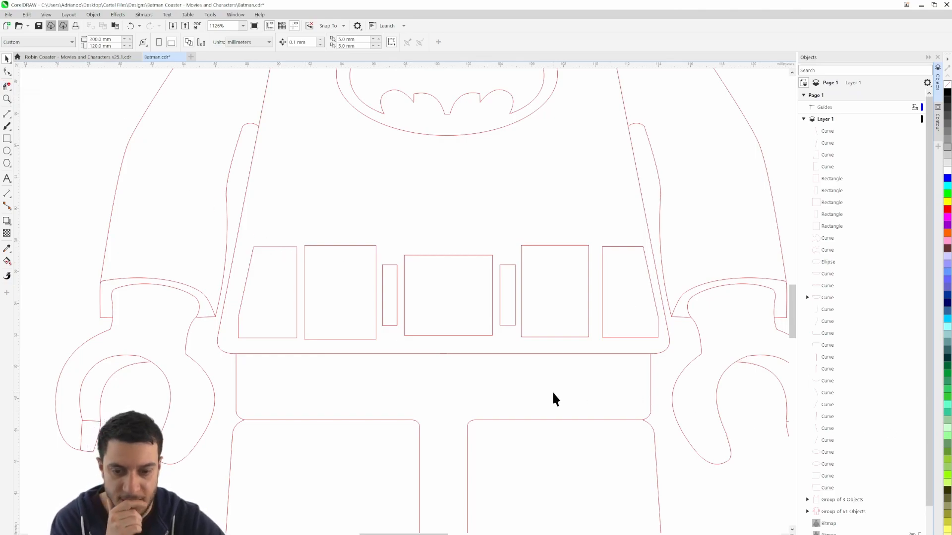
{"action": "scroll", "coordinate": [555, 399], "scroll_direction": "down", "scroll_amount": 3}
{"action": "left_click", "coordinate": [829, 131]}
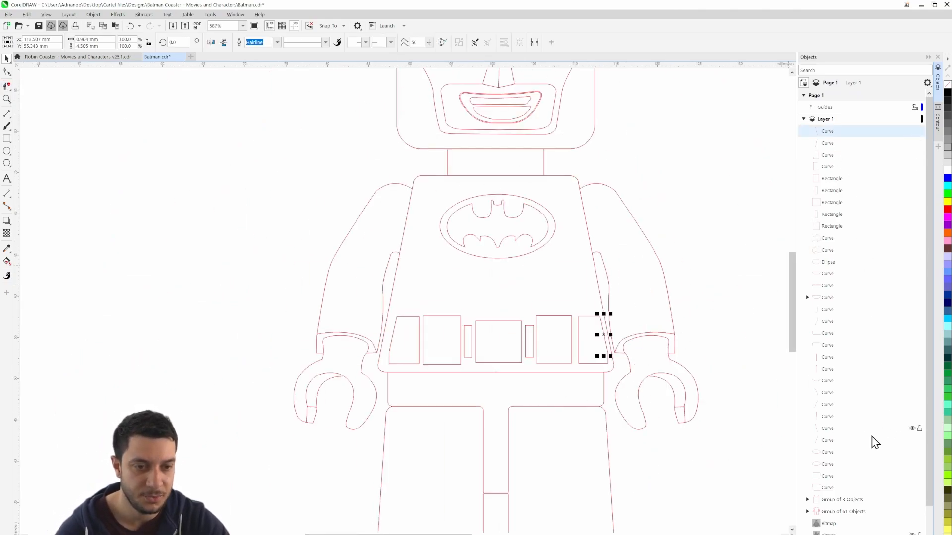
{"action": "left_click", "coordinate": [842, 489], "text": "shift"}
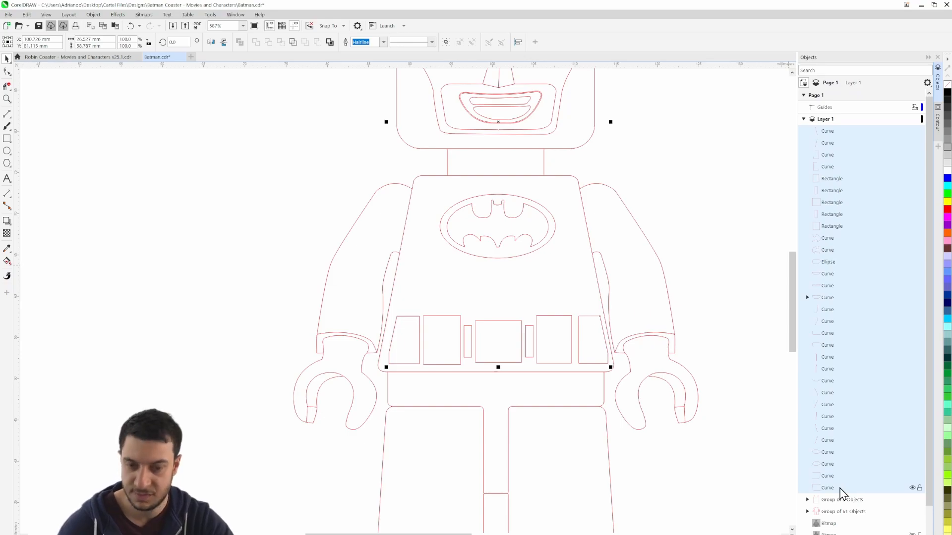
{"action": "key", "text": "ctrl+g"}
{"action": "left_click", "coordinate": [738, 244]}
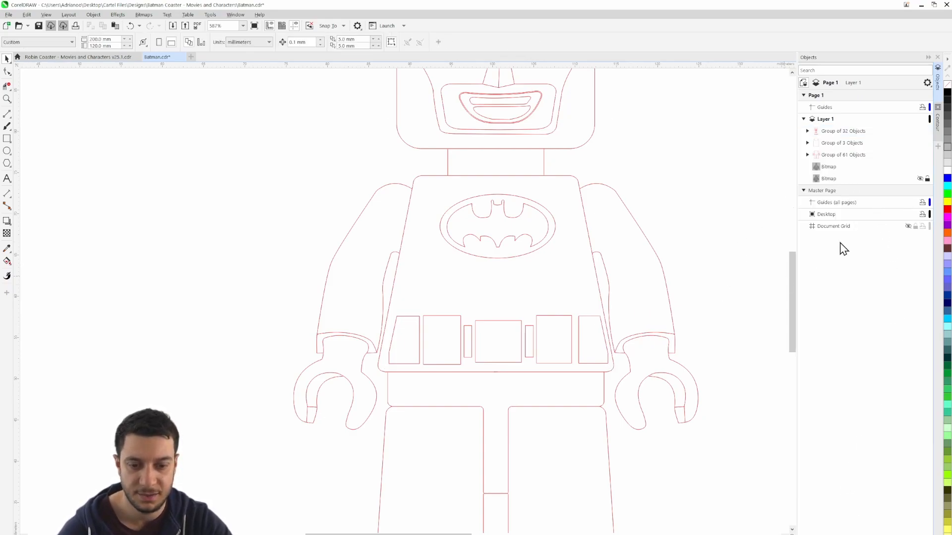
Show the reference bitmap and trace the stepped flap line across the outer left belt pouch, about 3.1 × 0.6 mm
{"action": "left_click", "coordinate": [920, 179]}
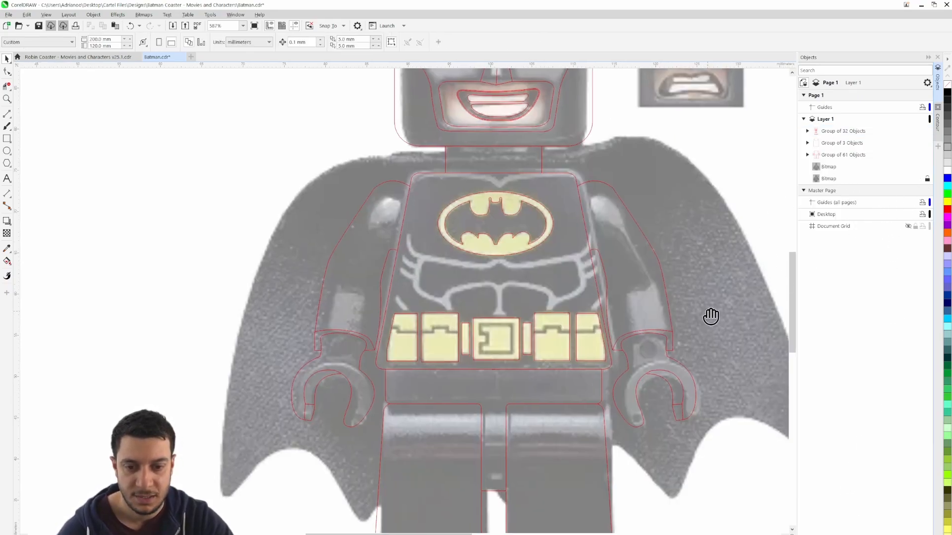
{"action": "scroll", "coordinate": [521, 312], "scroll_direction": "up", "scroll_amount": 3}
{"action": "scroll", "coordinate": [500, 347], "scroll_direction": "up", "scroll_amount": 2}
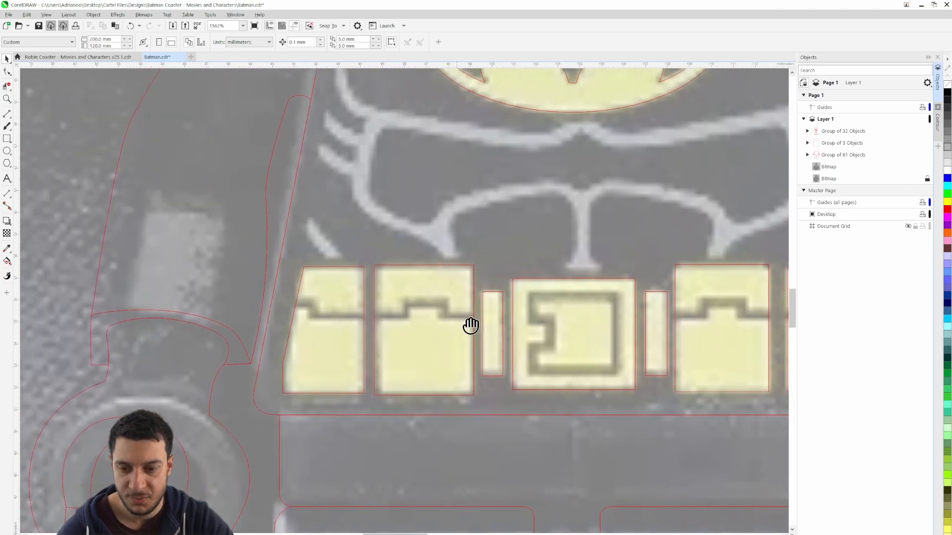
{"action": "scroll", "coordinate": [370, 323], "scroll_direction": "up", "scroll_amount": 3}
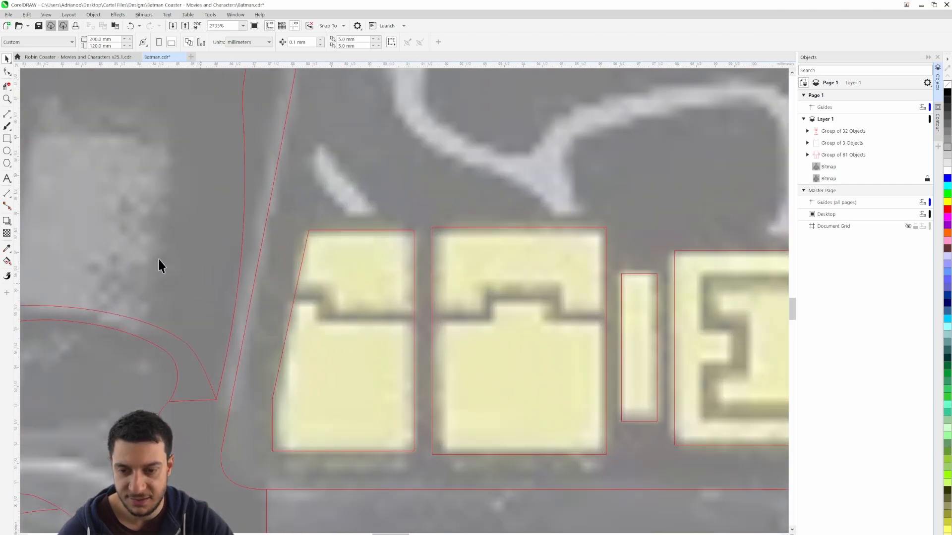
{"action": "left_click", "coordinate": [7, 114]}
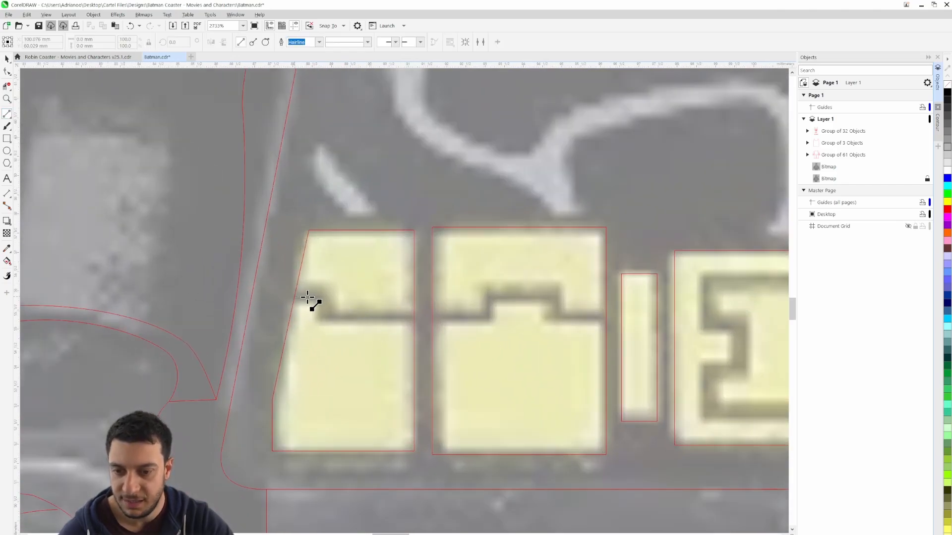
{"action": "left_click_drag", "start_coordinate": [327, 297], "coordinate": [415, 321]}
Trace the inner left pouch's stepped flap line and the notched outline inside the belt buckle, about 3.7 × 3.5 mm
{"action": "left_click_drag", "start_coordinate": [498, 341], "coordinate": [404, 333]}
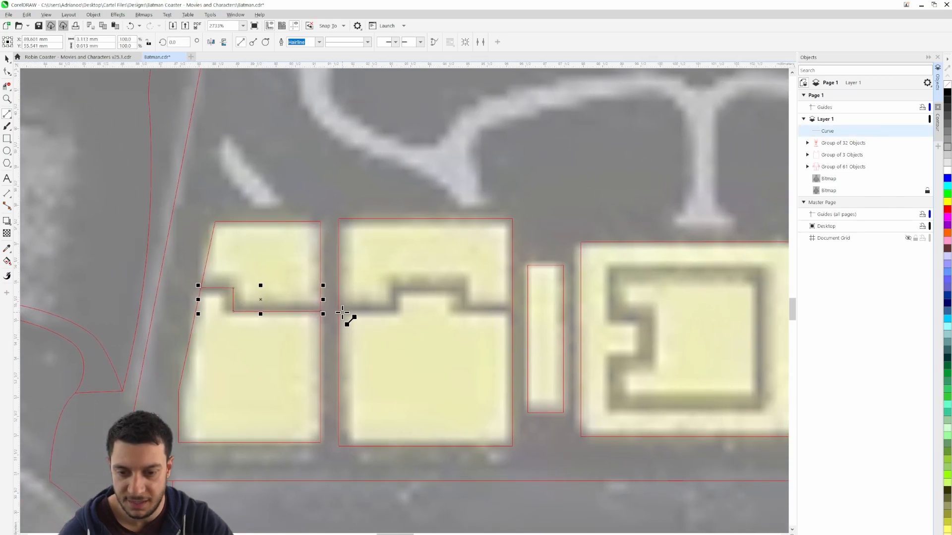
{"action": "left_click_drag", "start_coordinate": [339, 311], "coordinate": [397, 285]}
{"action": "left_click_drag", "start_coordinate": [397, 285], "coordinate": [515, 313]}
{"action": "left_click_drag", "start_coordinate": [654, 343], "coordinate": [343, 311]}
{"action": "mouse_move", "coordinate": [304, 239]}
{"action": "left_mouse_down"}
{"action": "mouse_move", "coordinate": [306, 285]}
{"action": "mouse_move", "coordinate": [343, 289]}
{"action": "mouse_move", "coordinate": [340, 330]}
{"action": "mouse_move", "coordinate": [305, 331]}
{"action": "mouse_move", "coordinate": [306, 375]}
{"action": "mouse_move", "coordinate": [445, 379]}
{"action": "mouse_move", "coordinate": [450, 243]}
{"action": "mouse_move", "coordinate": [385, 251]}
{"action": "mouse_move", "coordinate": [314, 238]}
{"action": "left_mouse_up"}
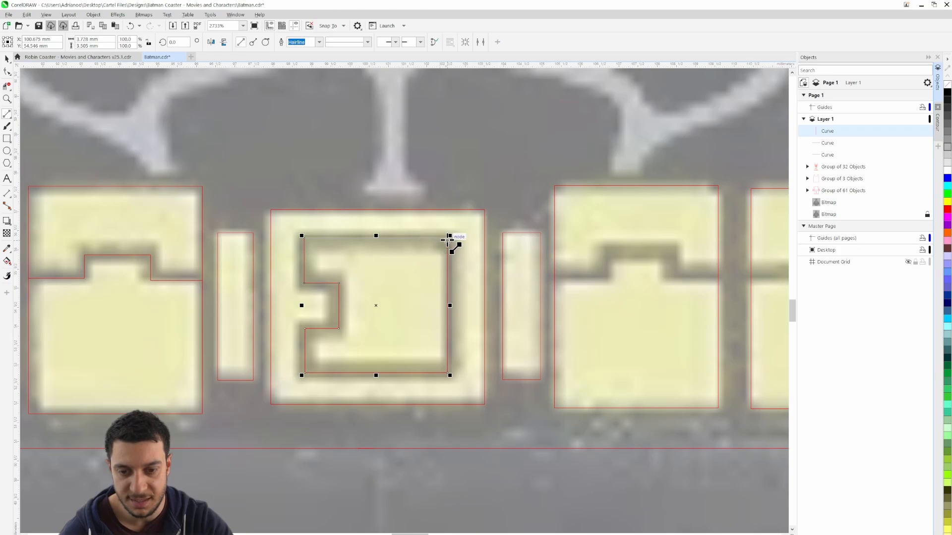
Trace the stepped flap lines across the inner and outer right belt pouches, the outer one about 2.9 × 0.6 mm
{"action": "left_click_drag", "start_coordinate": [569, 278], "coordinate": [334, 255]}
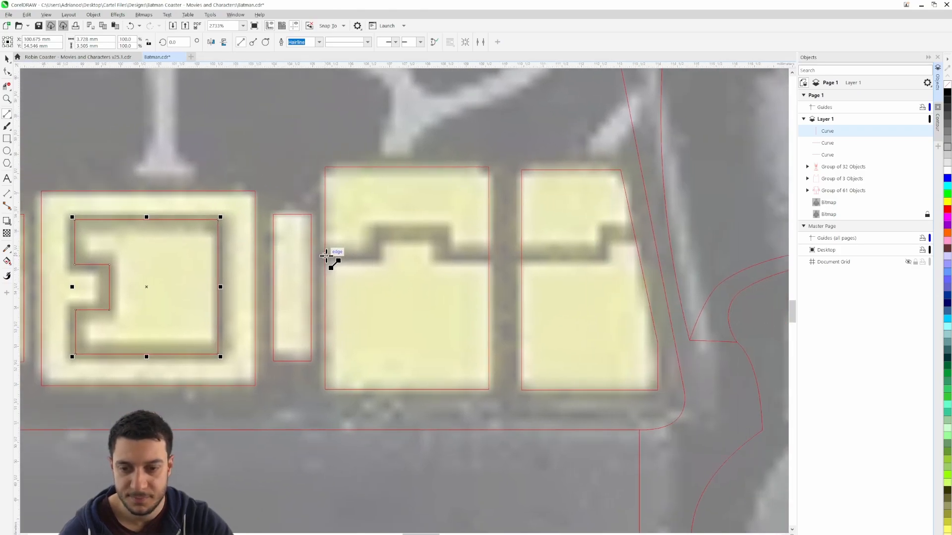
{"action": "left_click", "coordinate": [379, 260]}
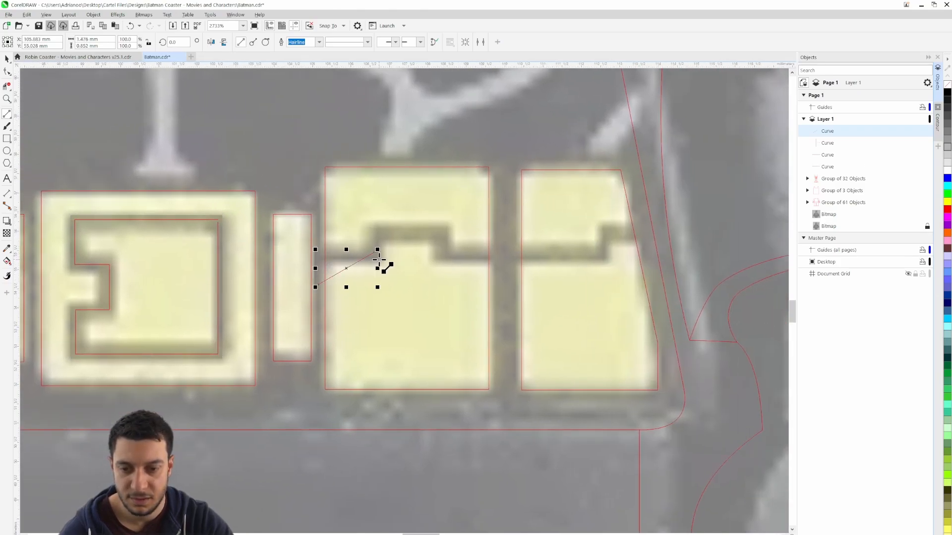
{"action": "key", "text": "ctrl+z"}
{"action": "mouse_move", "coordinate": [325, 257]}
{"action": "left_mouse_down"}
{"action": "mouse_move", "coordinate": [378, 260]}
{"action": "mouse_move", "coordinate": [377, 235]}
{"action": "mouse_move", "coordinate": [442, 235]}
{"action": "mouse_move", "coordinate": [442, 255]}
{"action": "mouse_move", "coordinate": [586, 258]}
{"action": "mouse_move", "coordinate": [605, 257]}
{"action": "mouse_move", "coordinate": [603, 234]}
{"action": "mouse_move", "coordinate": [635, 234]}
{"action": "left_mouse_up"}
Hide the reference bitmap and deselect the outer right flap line to check the belt linework
{"action": "scroll", "coordinate": [611, 266], "scroll_direction": "down", "scroll_amount": 1}
{"action": "scroll", "coordinate": [611, 267], "scroll_direction": "down", "scroll_amount": 5}
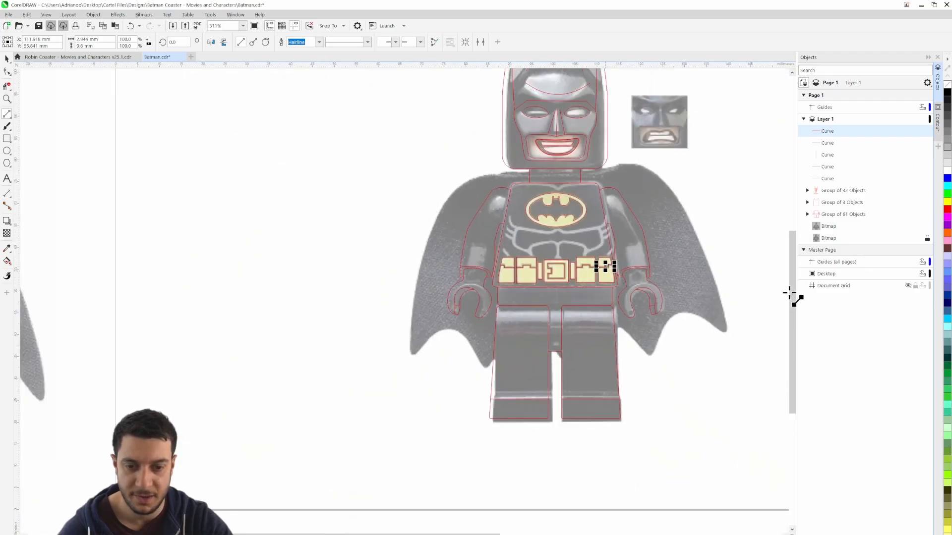
{"action": "left_click", "coordinate": [920, 239]}
{"action": "scroll", "coordinate": [685, 352], "scroll_direction": "right", "scroll_amount": 2}
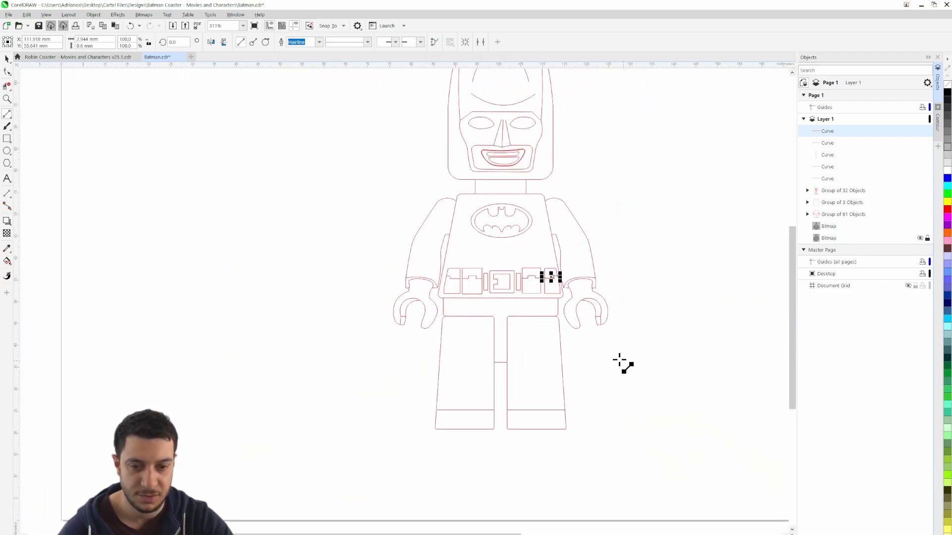
{"action": "left_click", "coordinate": [5, 63]}
{"action": "left_click", "coordinate": [263, 192]}
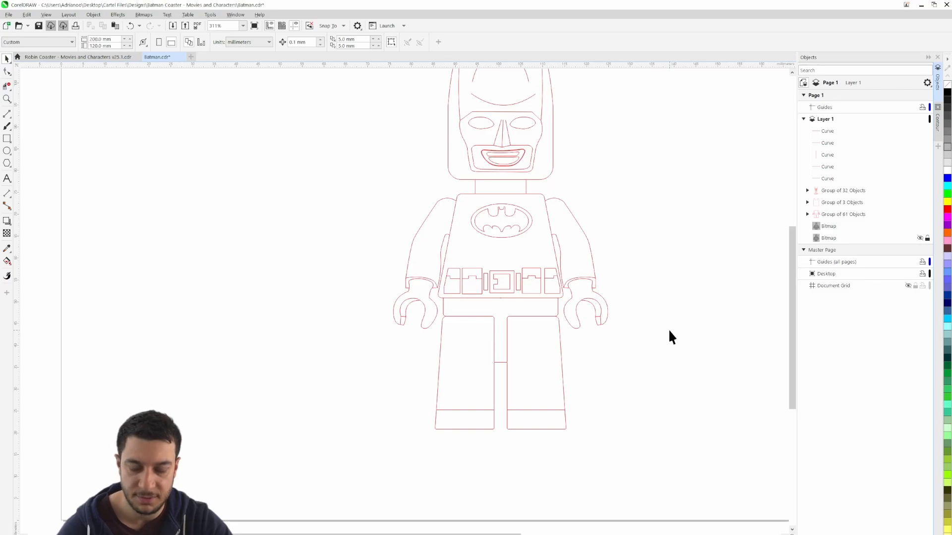
{"action": "scroll", "coordinate": [498, 283], "scroll_direction": "up", "scroll_amount": 3}
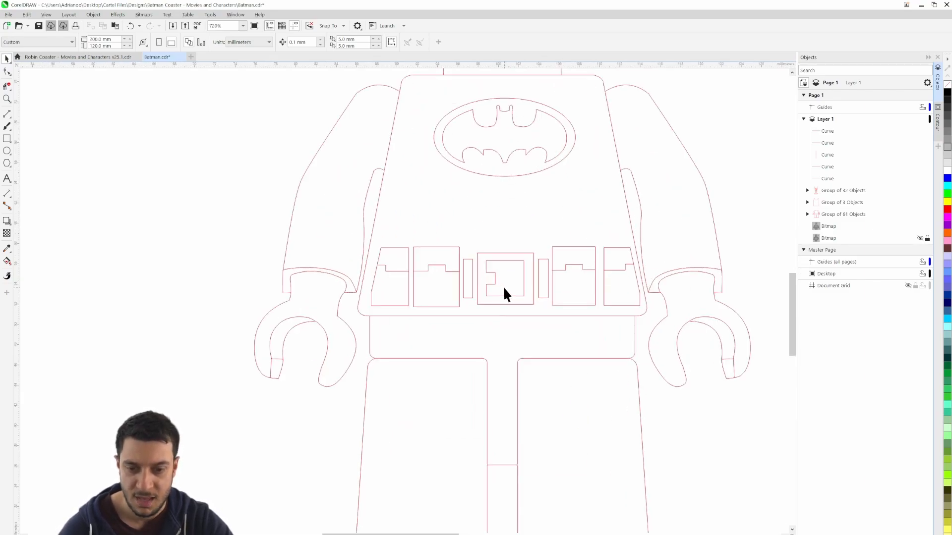
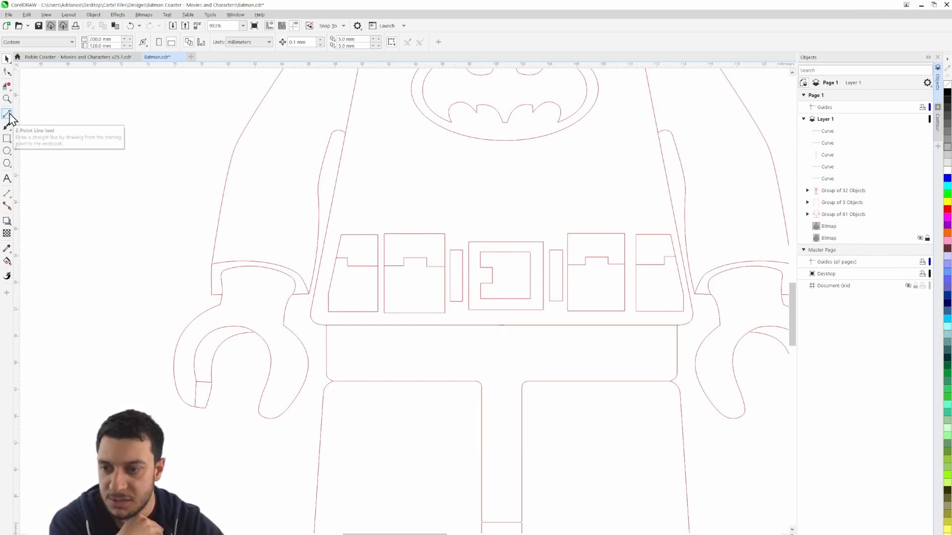
Draw a horizontal belt strip rectangle across the pouches and buckle, widened past both torso sides to about 28.7 × 1.6 mm
{"action": "left_click", "coordinate": [7, 139]}
{"action": "left_click_drag", "start_coordinate": [494, 296], "coordinate": [376, 280]}
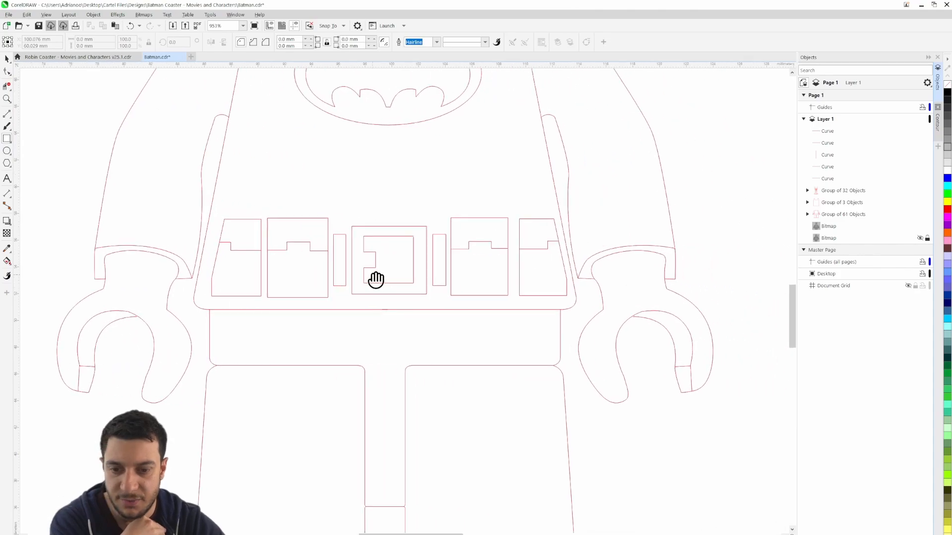
{"action": "scroll", "coordinate": [253, 261], "scroll_direction": "up", "scroll_amount": 1}
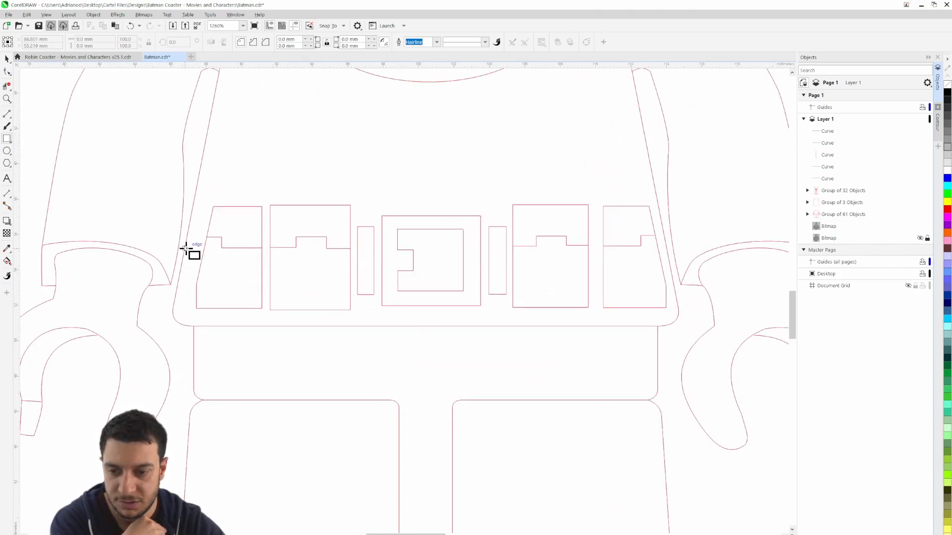
{"action": "left_click_drag", "start_coordinate": [185, 248], "coordinate": [678, 277]}
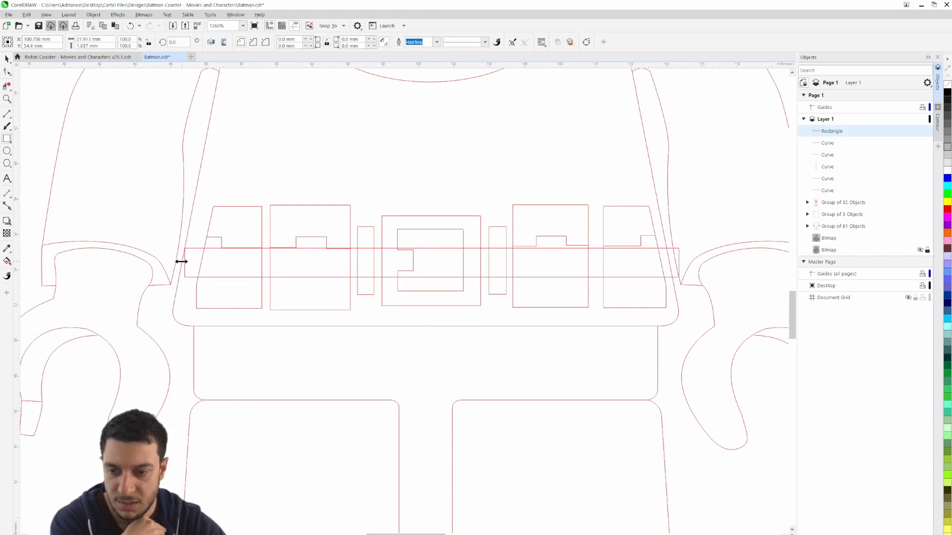
{"action": "left_click_drag", "start_coordinate": [180, 261], "coordinate": [169, 263]}
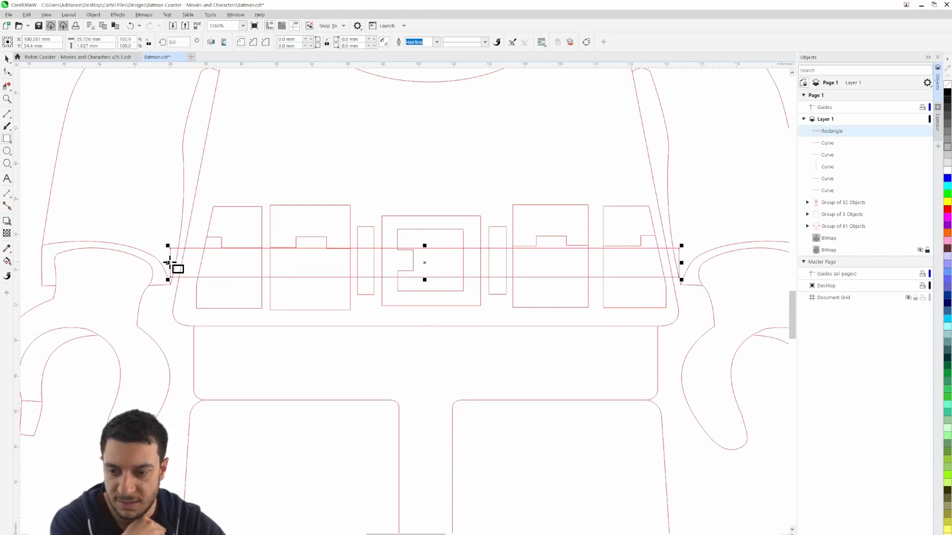
Trim the belt strip where it overshoots the torso's left side and where its lines cross the outer left pouch
{"action": "left_click", "coordinate": [5, 86]}
{"action": "scroll", "coordinate": [100, 227], "scroll_direction": "up", "scroll_amount": 3}
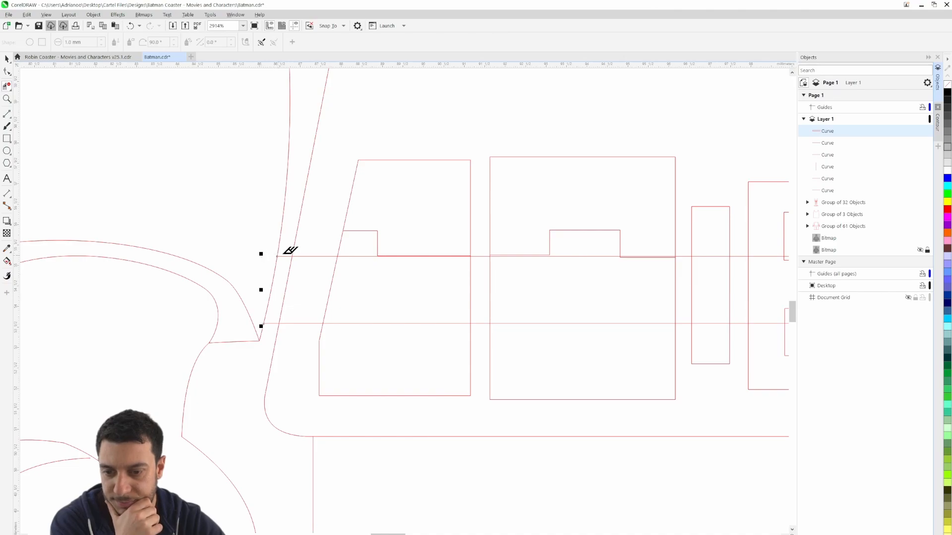
{"action": "left_click", "coordinate": [285, 255]}
{"action": "left_click", "coordinate": [270, 323]}
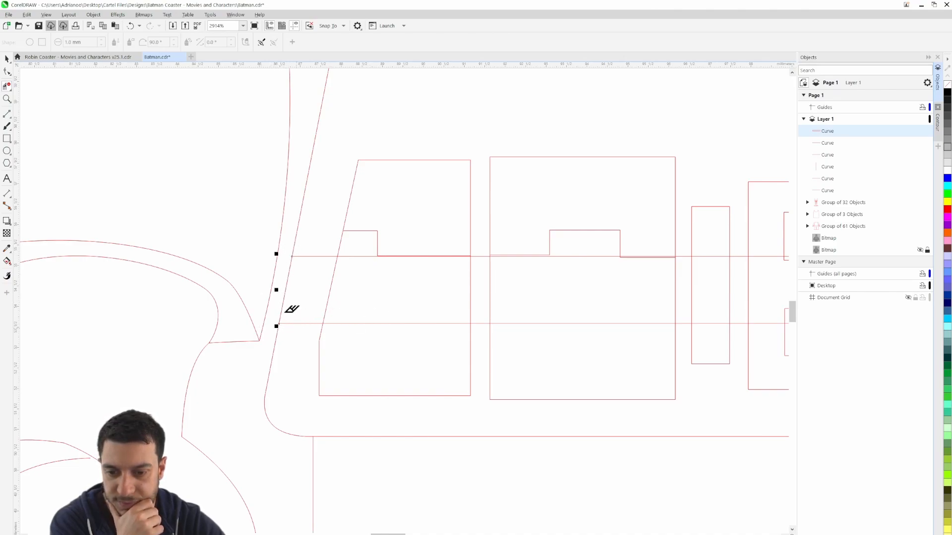
{"action": "left_click", "coordinate": [359, 256]}
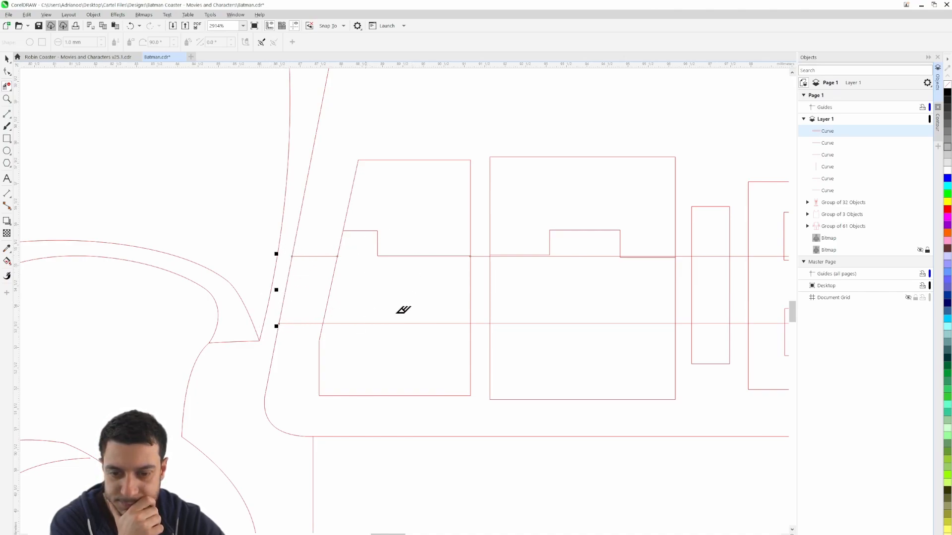
{"action": "left_click", "coordinate": [427, 323]}
Remove the belt strip segments crossing the inner left pouch, including the stretches almost overlapping its stepped flap line
{"action": "left_click", "coordinate": [577, 322]}
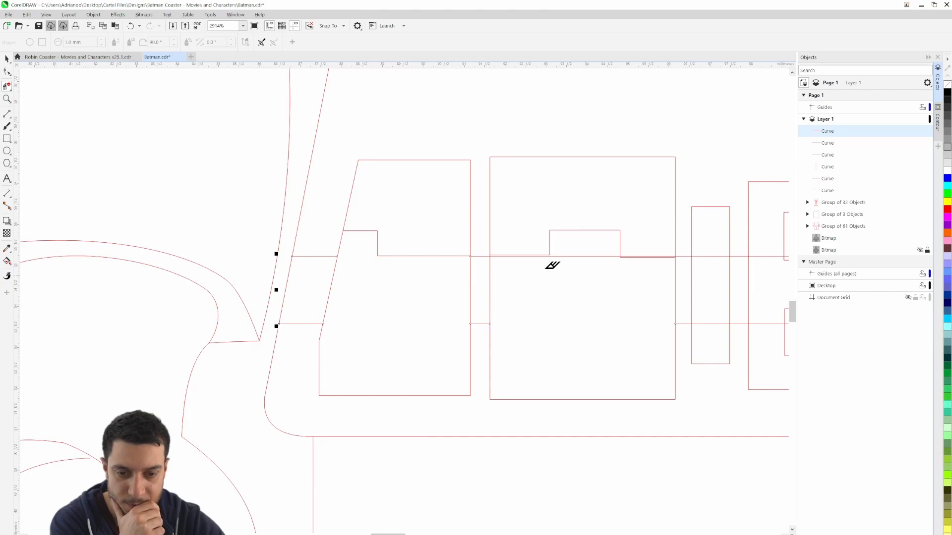
{"action": "left_click", "coordinate": [601, 258]}
{"action": "scroll", "coordinate": [656, 265], "scroll_direction": "up", "scroll_amount": 2}
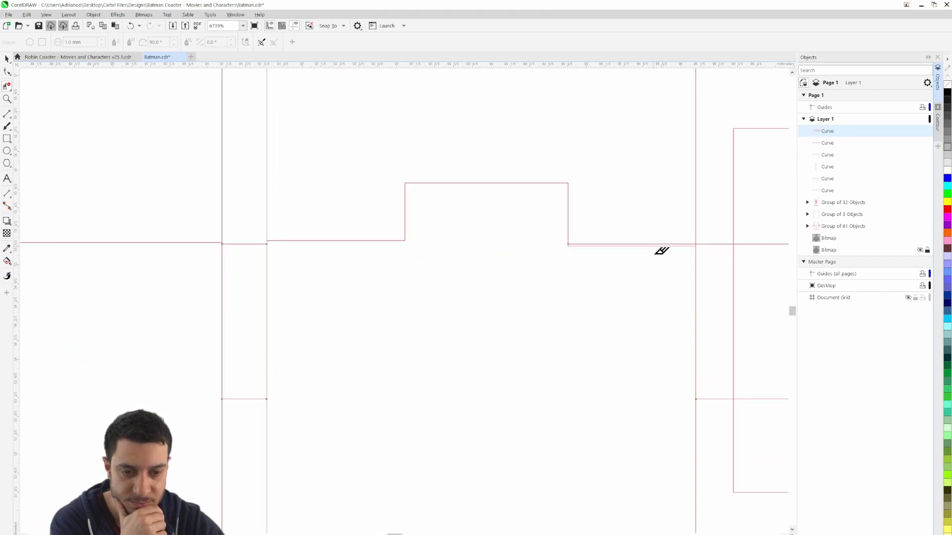
{"action": "scroll", "coordinate": [663, 246], "scroll_direction": "up", "scroll_amount": 2}
{"action": "left_click", "coordinate": [651, 236]}
{"action": "scroll", "coordinate": [651, 272], "scroll_direction": "down", "scroll_amount": 4}
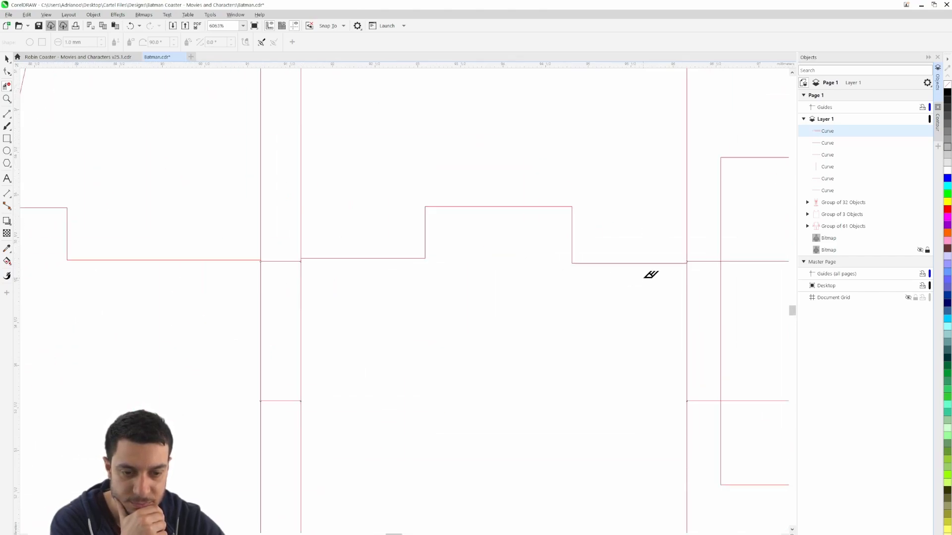
Remove the belt strip segments inside the narrow left belt loop and the left and central parts of the buckle
{"action": "left_click_drag", "start_coordinate": [660, 301], "coordinate": [415, 290]}
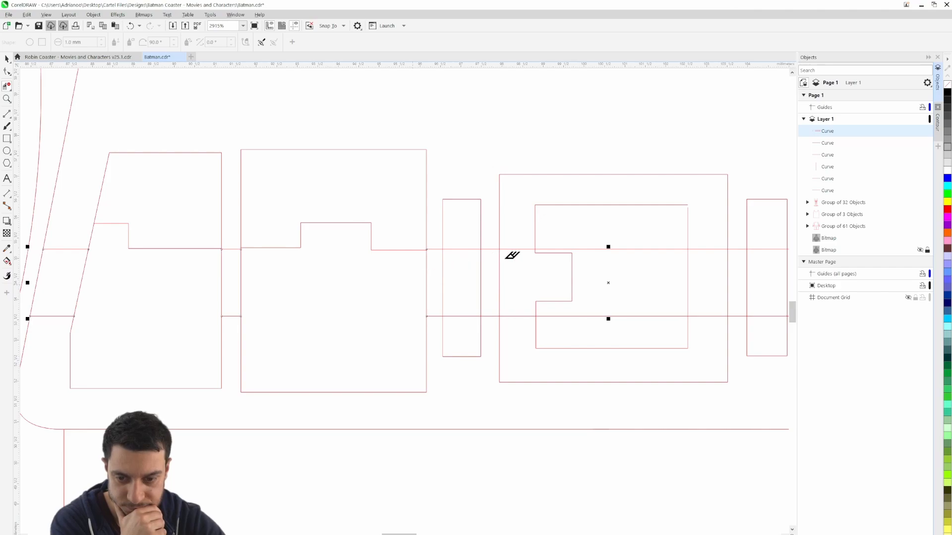
{"action": "left_click", "coordinate": [460, 315]}
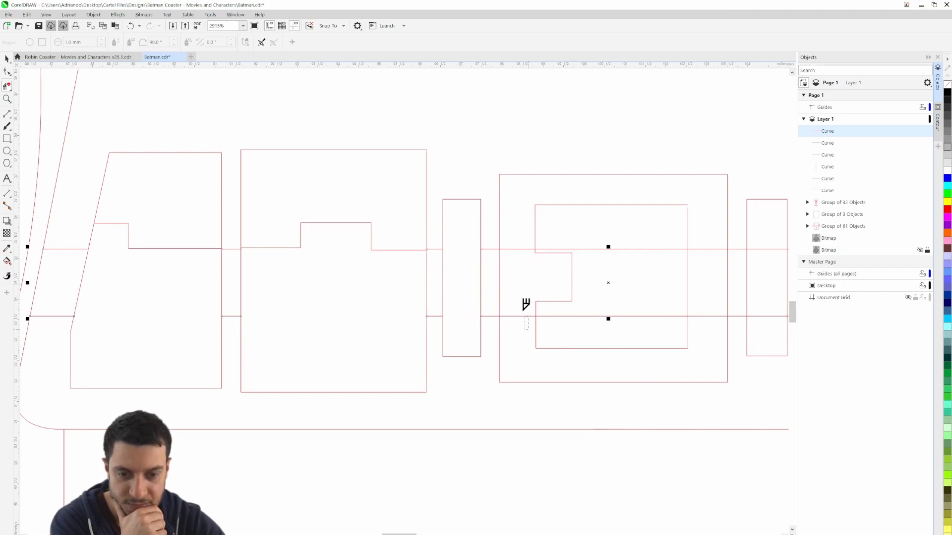
{"action": "left_click", "coordinate": [518, 249]}
{"action": "left_click_drag", "start_coordinate": [647, 294], "coordinate": [648, 337]}
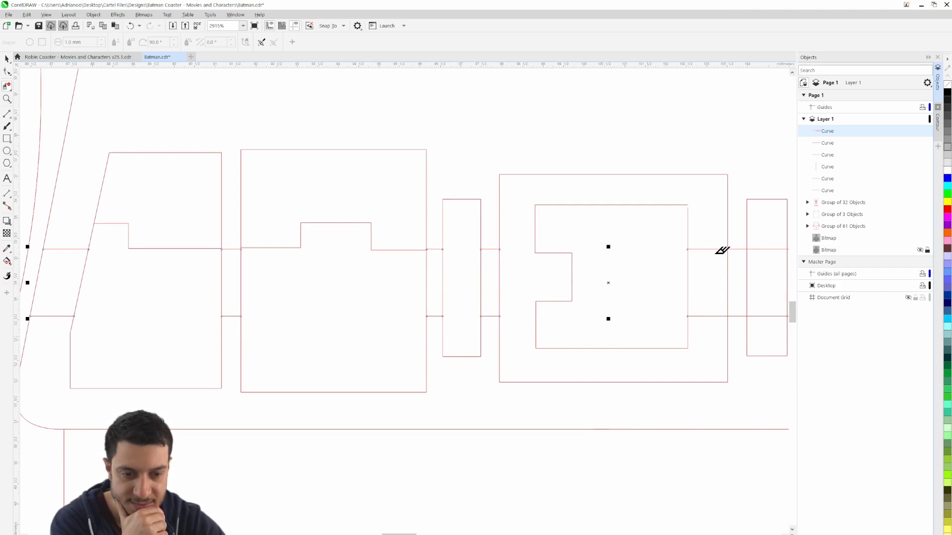
Clear the belt strip segments from the buckle's right part, the narrow right loop and both right pouches
{"action": "left_click_drag", "start_coordinate": [710, 238], "coordinate": [350, 297]}
{"action": "left_click_drag", "start_coordinate": [413, 197], "coordinate": [408, 300]}
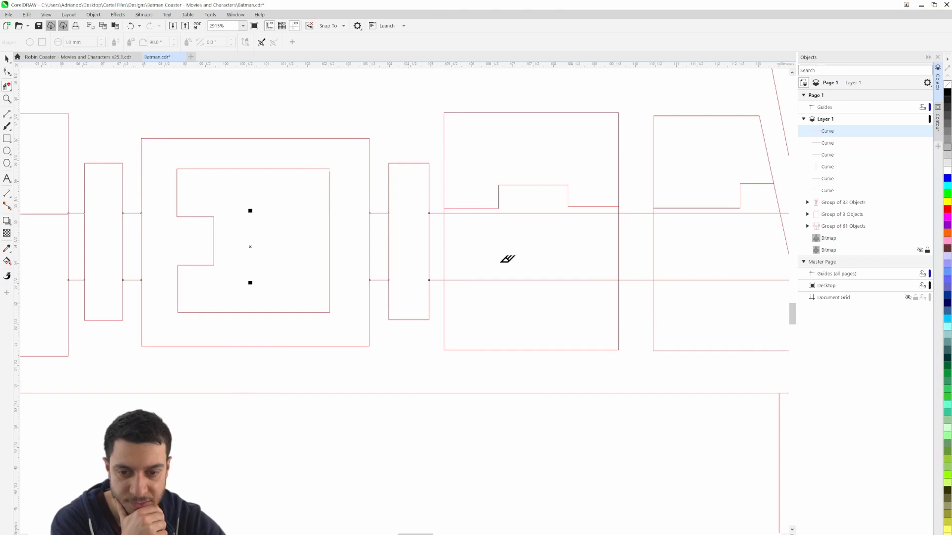
{"action": "left_click_drag", "start_coordinate": [523, 208], "coordinate": [533, 299]}
{"action": "left_click_drag", "start_coordinate": [718, 235], "coordinate": [433, 223]}
{"action": "left_click_drag", "start_coordinate": [471, 195], "coordinate": [470, 287]}
Trim the belt strip ends that overshoot the torso's right side and deselect the strip
{"action": "scroll", "coordinate": [547, 230], "scroll_direction": "up", "scroll_amount": 2}
{"action": "left_click_drag", "start_coordinate": [538, 203], "coordinate": [564, 177]}
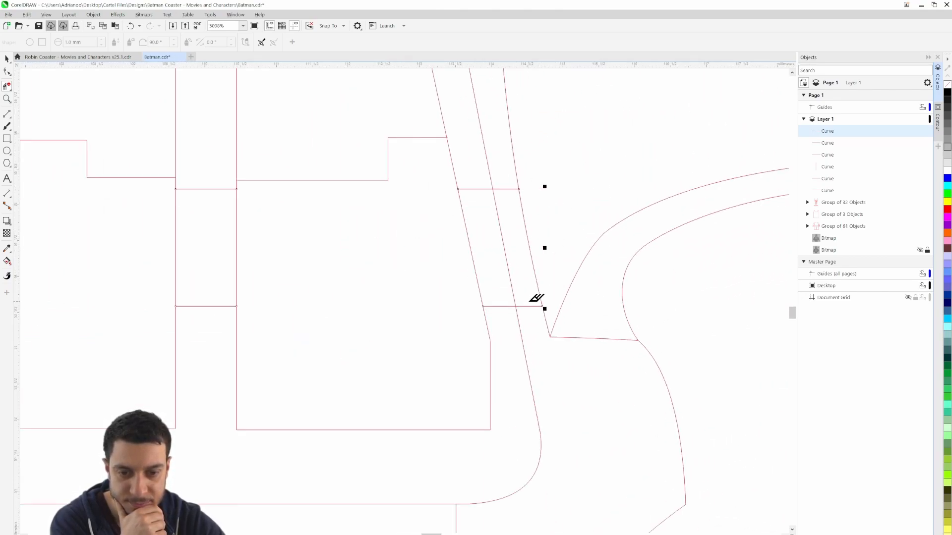
{"action": "left_click", "coordinate": [531, 304]}
{"action": "left_click", "coordinate": [507, 188]}
{"action": "scroll", "coordinate": [527, 226], "scroll_direction": "down", "scroll_amount": 3}
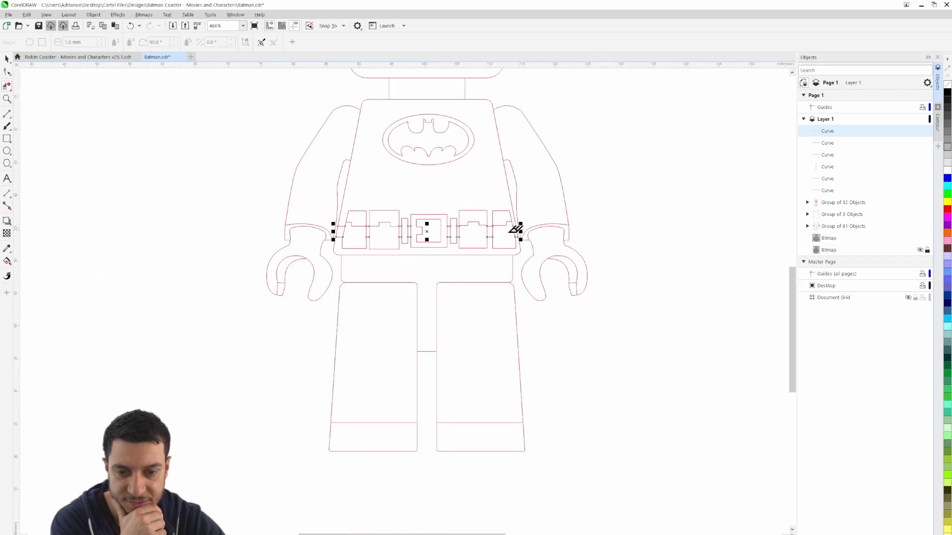
{"action": "left_click", "coordinate": [6, 61]}
{"action": "left_click", "coordinate": [215, 173]}
Show the reference bitmap and compare the torso and belt linework with it, toggling its visibility and leaving it shown
{"action": "scroll", "coordinate": [314, 184], "scroll_direction": "up", "scroll_amount": 1}
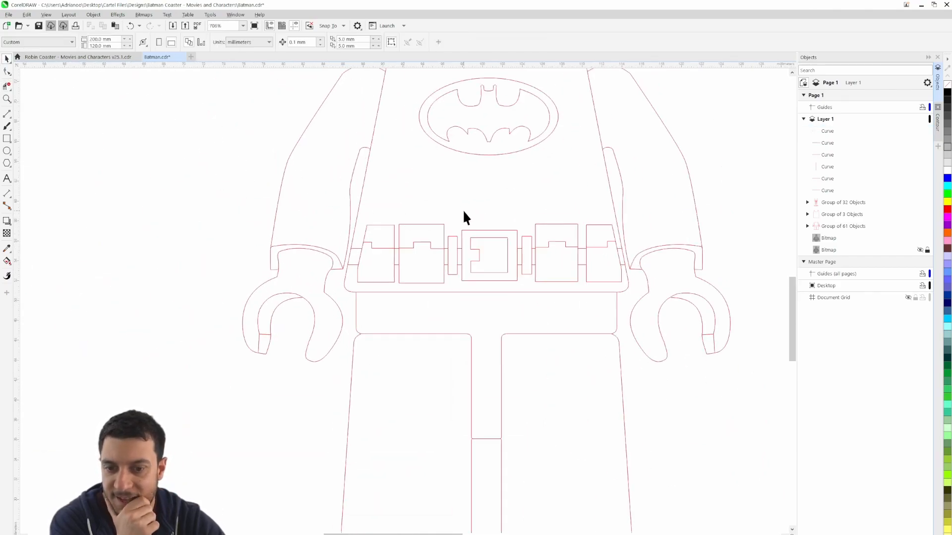
{"action": "left_click_drag", "start_coordinate": [476, 217], "coordinate": [389, 282]}
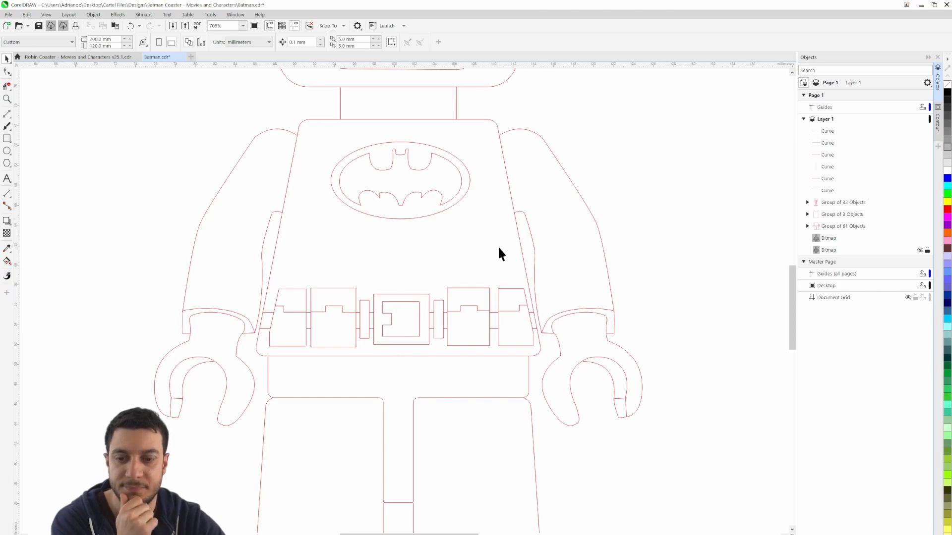
{"action": "scroll", "coordinate": [456, 268], "scroll_direction": "down", "scroll_amount": 2}
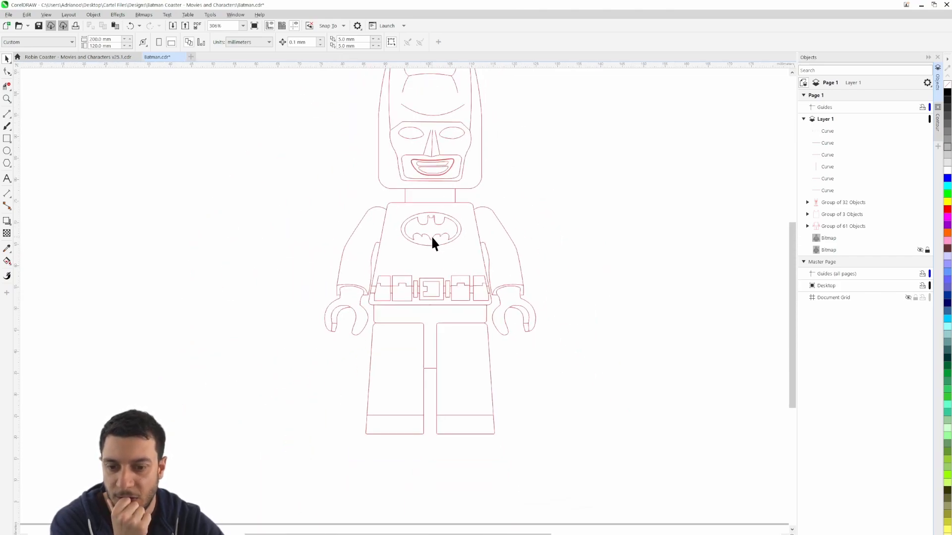
{"action": "left_click", "coordinate": [921, 250]}
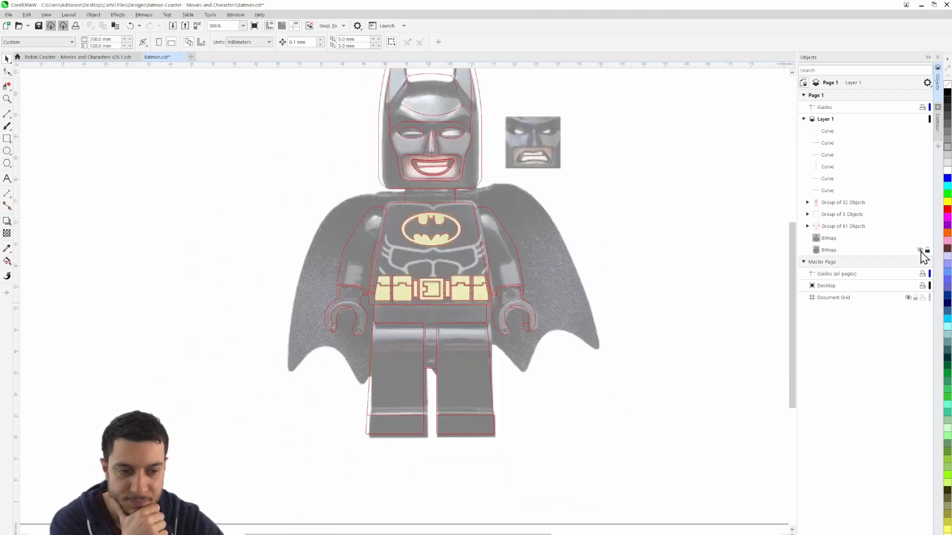
{"action": "scroll", "coordinate": [382, 248], "scroll_direction": "up", "scroll_amount": 2}
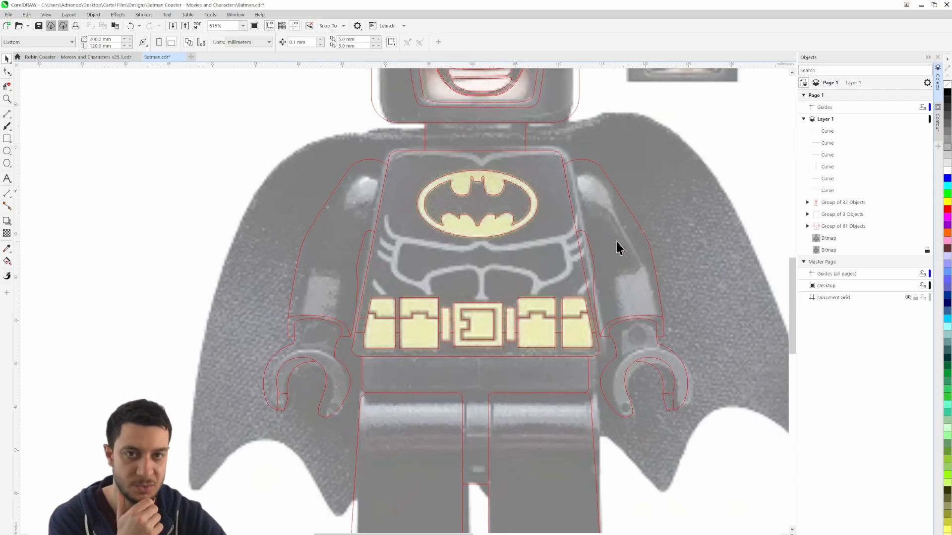
{"action": "left_click", "coordinate": [921, 250]}
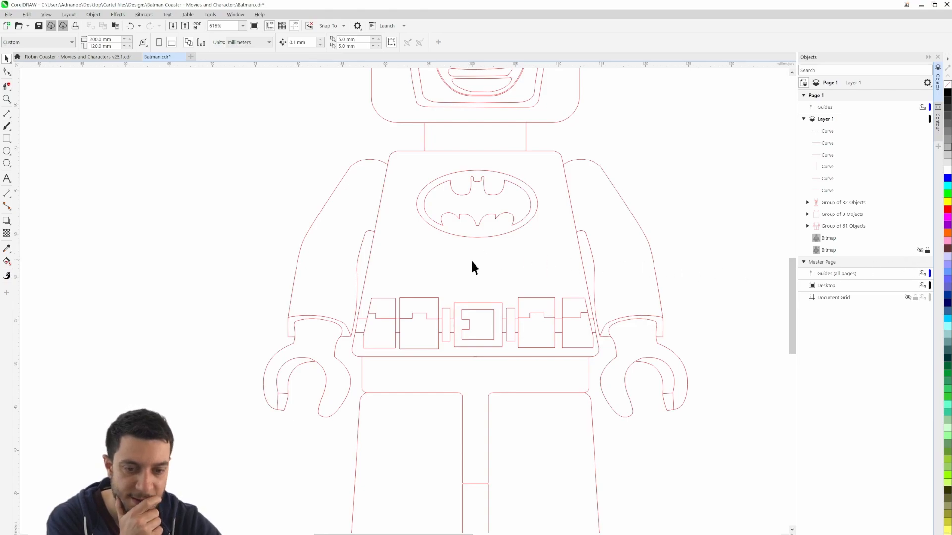
{"action": "left_click", "coordinate": [920, 250]}
{"action": "left_click_drag", "start_coordinate": [676, 203], "coordinate": [589, 281]}
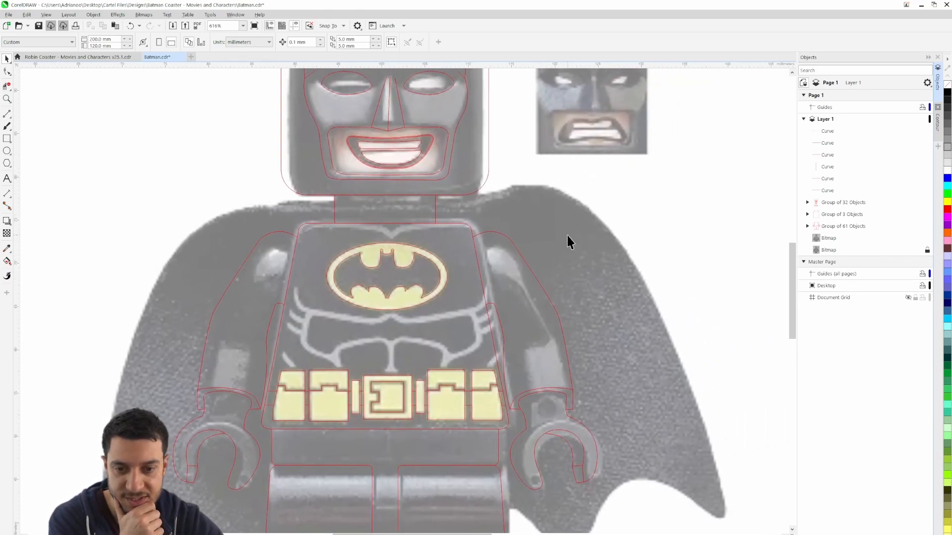
Draw a horizontal straight line about 32.1 mm long across the cape's shoulders, just below the head
{"action": "left_click", "coordinate": [6, 115]}
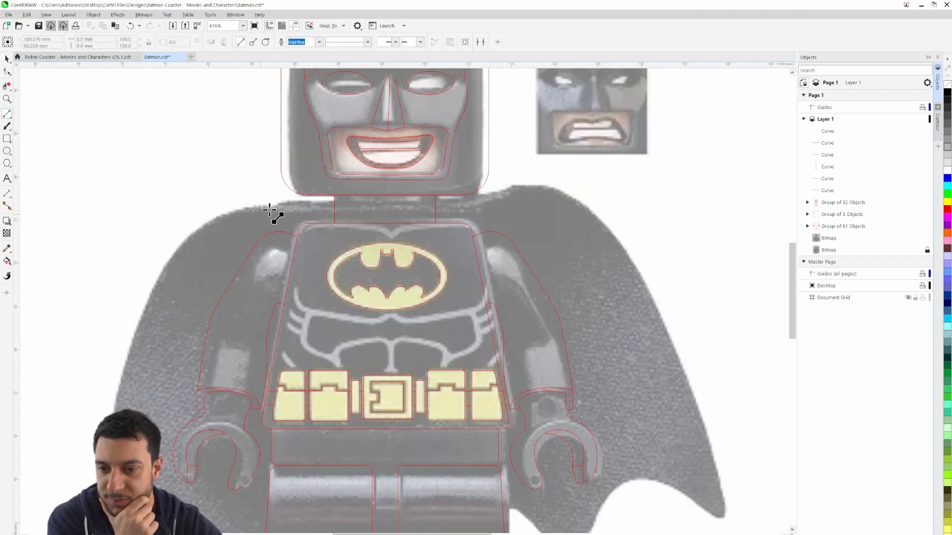
{"action": "left_click", "coordinate": [255, 208]}
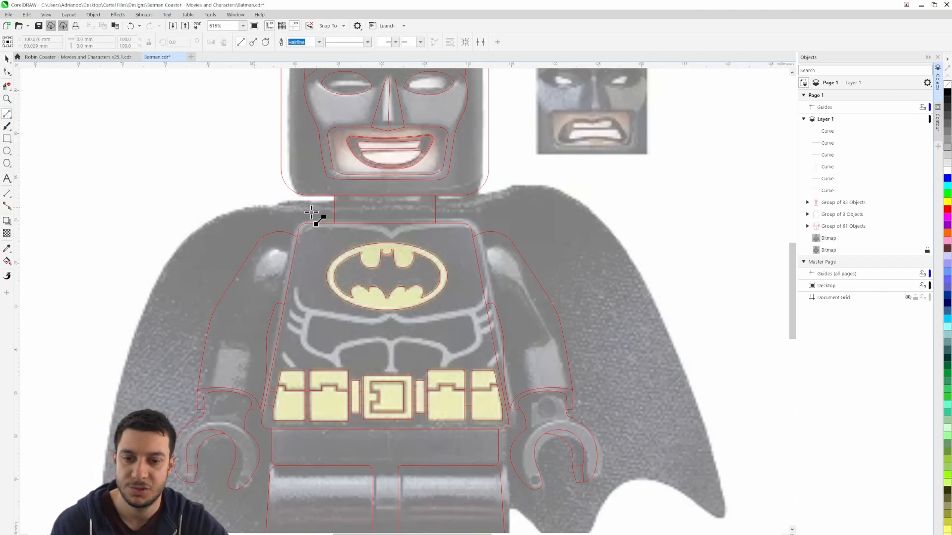
{"action": "left_click", "coordinate": [532, 212]}
{"action": "scroll", "coordinate": [189, 327], "scroll_direction": "down", "scroll_amount": 3}
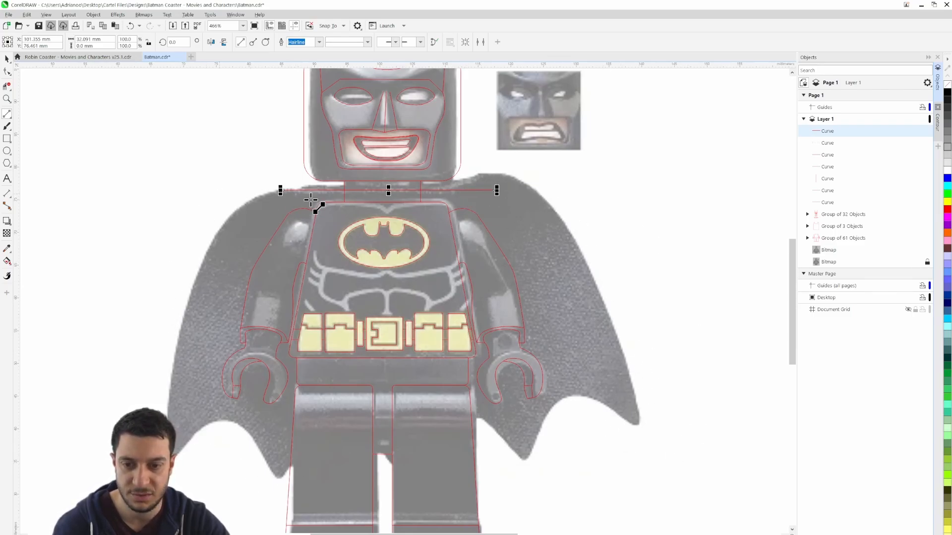
Trace the cape's rounded left shoulder with a 3-point curve about 11 × 8 mm, joined to the shoulder line's left end
{"action": "left_click", "coordinate": [8, 127]}
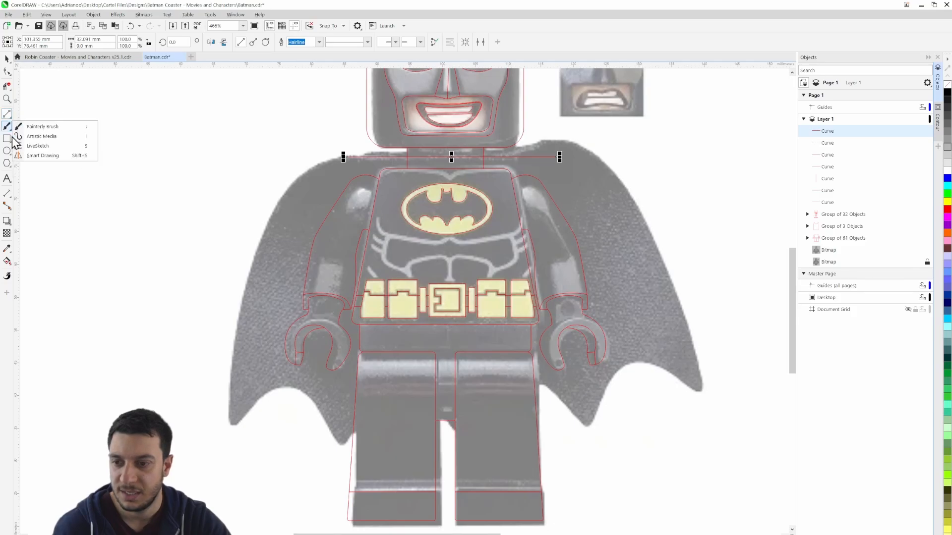
{"action": "left_click", "coordinate": [8, 115]}
{"action": "left_click", "coordinate": [37, 173]}
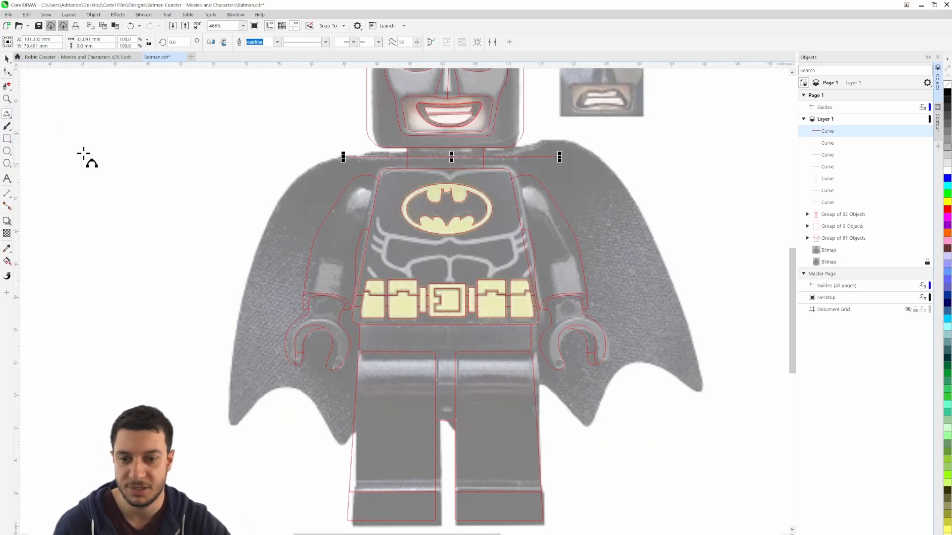
{"action": "scroll", "coordinate": [146, 177], "scroll_direction": "up", "scroll_amount": 2}
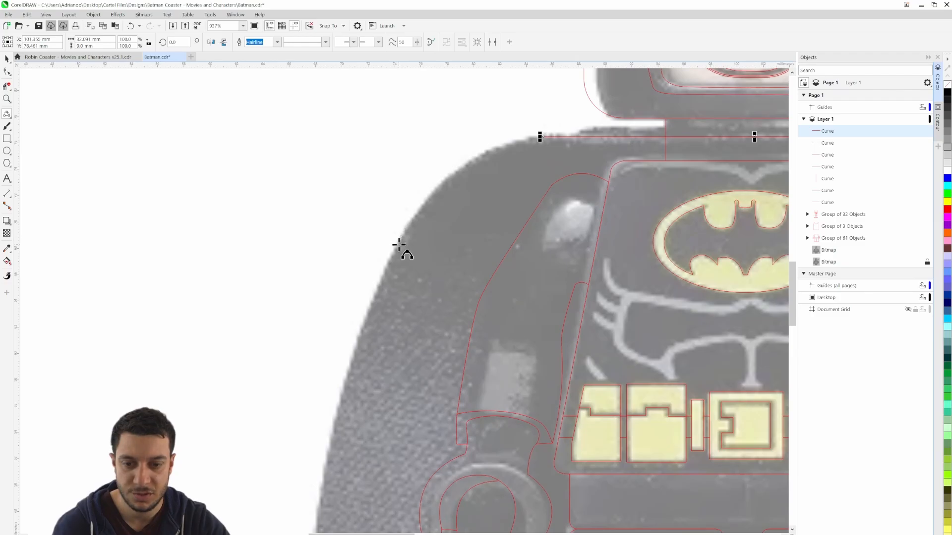
{"action": "left_click_drag", "start_coordinate": [399, 245], "coordinate": [540, 137]}
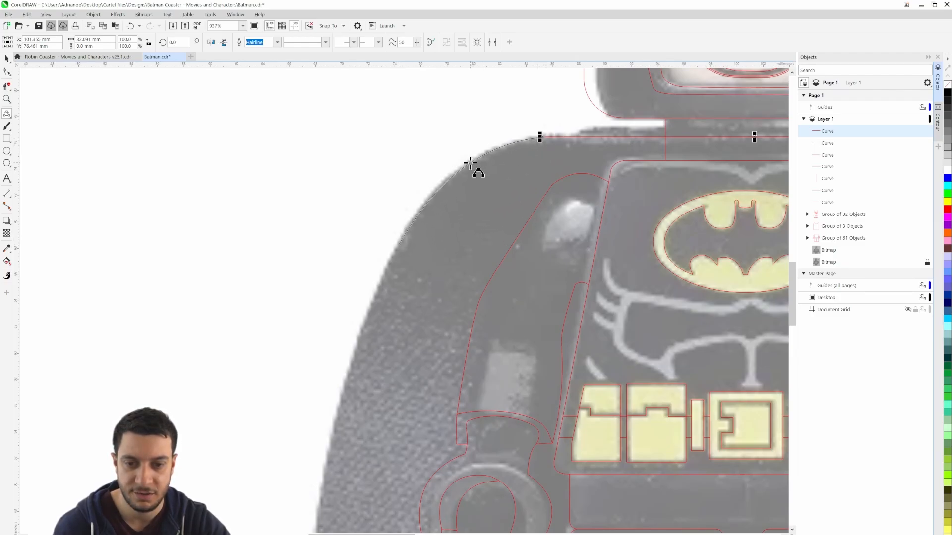
{"action": "left_click", "coordinate": [472, 165]}
{"action": "scroll", "coordinate": [436, 227], "scroll_direction": "down", "scroll_amount": 3}
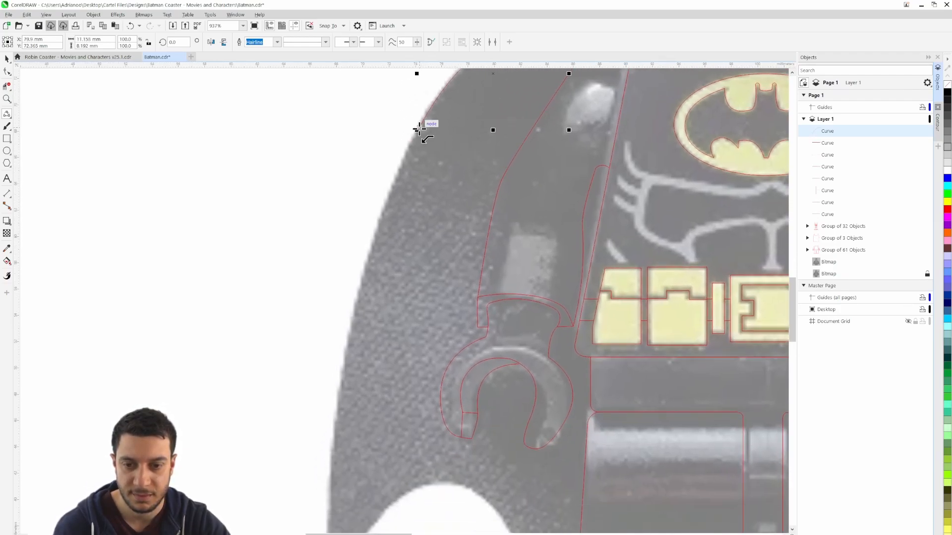
Continue the cape curve down its left outer edge and around the lower left tip, about 18 × 41 mm overall
{"action": "left_click_drag", "start_coordinate": [419, 129], "coordinate": [329, 518]}
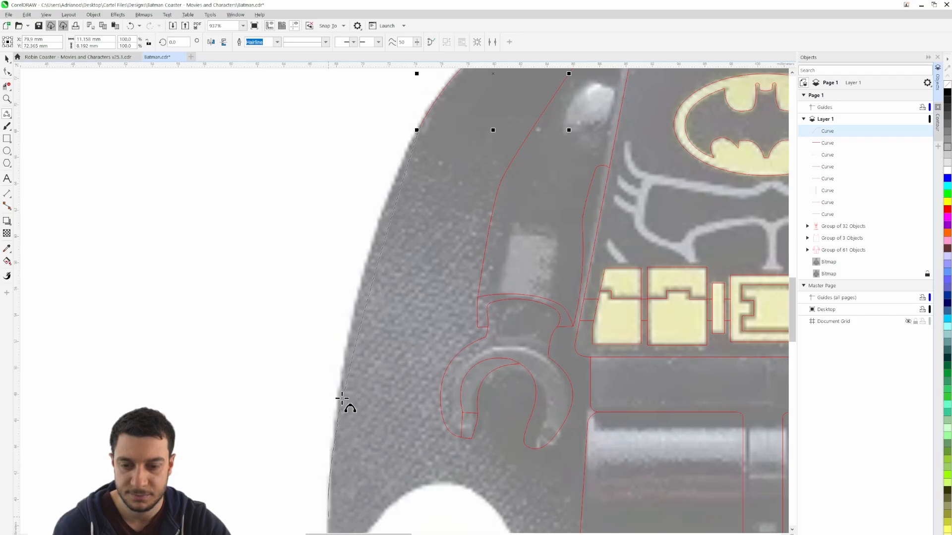
{"action": "left_click", "coordinate": [361, 300]}
{"action": "left_click_drag", "start_coordinate": [363, 393], "coordinate": [414, 189]}
{"action": "scroll", "coordinate": [396, 316], "scroll_direction": "up", "scroll_amount": 3}
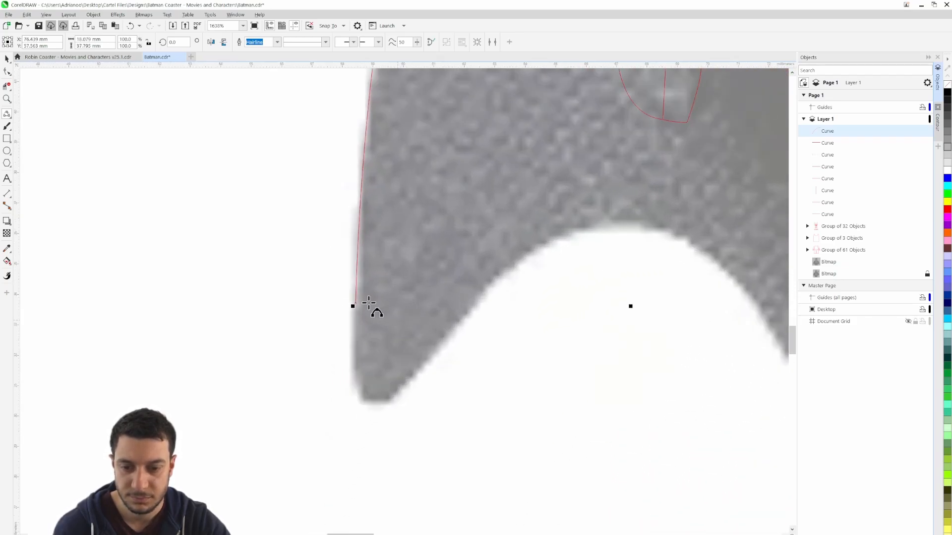
{"action": "left_click_drag", "start_coordinate": [355, 304], "coordinate": [422, 368]}
{"action": "left_click", "coordinate": [353, 377]}
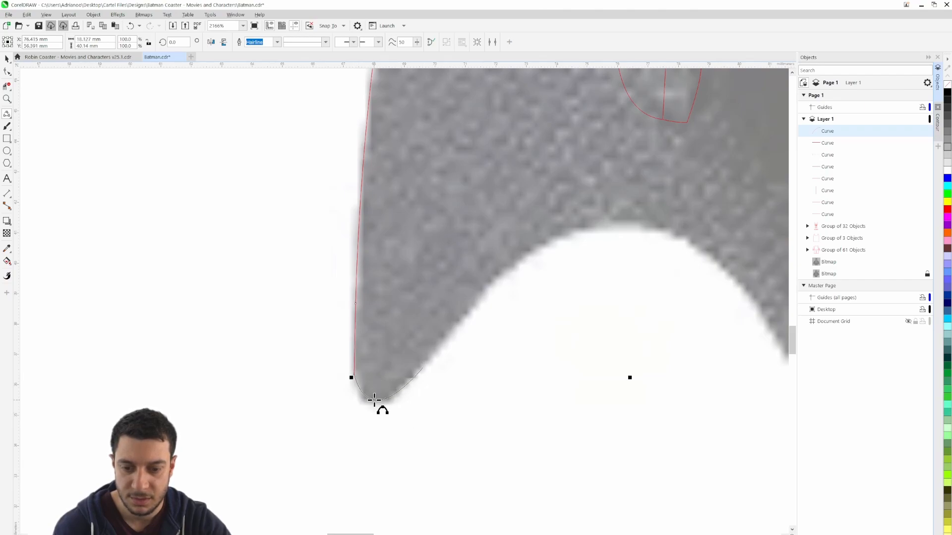
{"action": "left_click", "coordinate": [398, 408]}
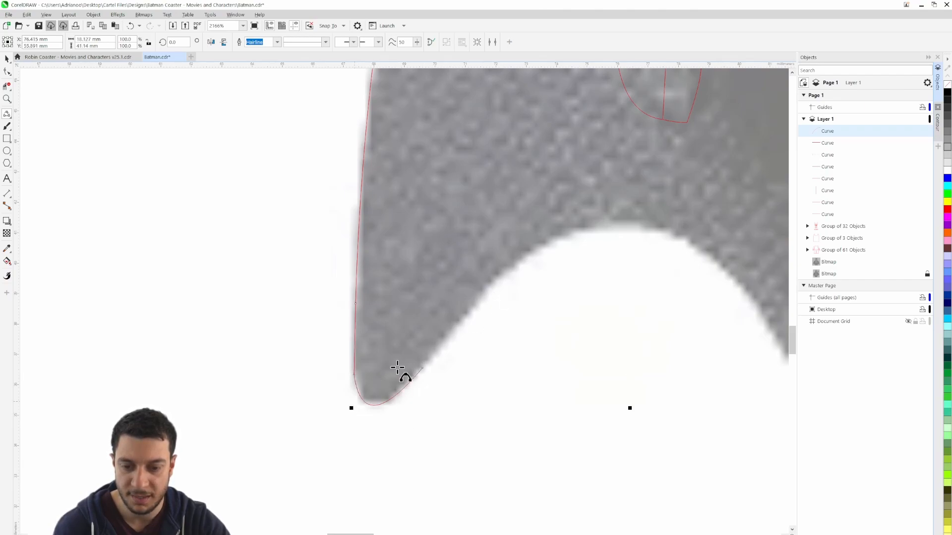
Continue the cape curve along its scalloped lower edge and around the inner tip to the left leg, about 19 × 44.1 mm overall
{"action": "left_click_drag", "start_coordinate": [422, 368], "coordinate": [611, 224]}
{"action": "left_click_drag", "start_coordinate": [613, 297], "coordinate": [281, 241]}
{"action": "left_click_drag", "start_coordinate": [279, 166], "coordinate": [383, 199]}
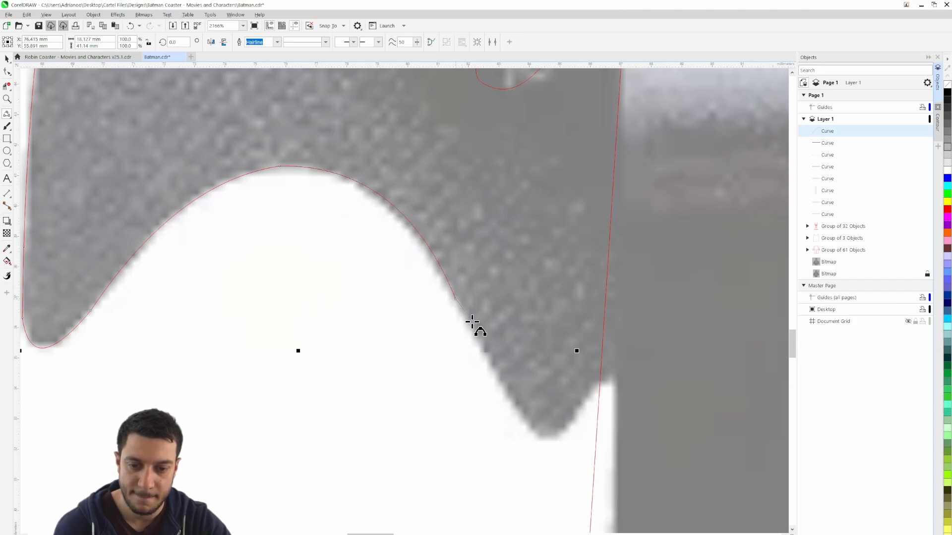
{"action": "left_click", "coordinate": [521, 413]}
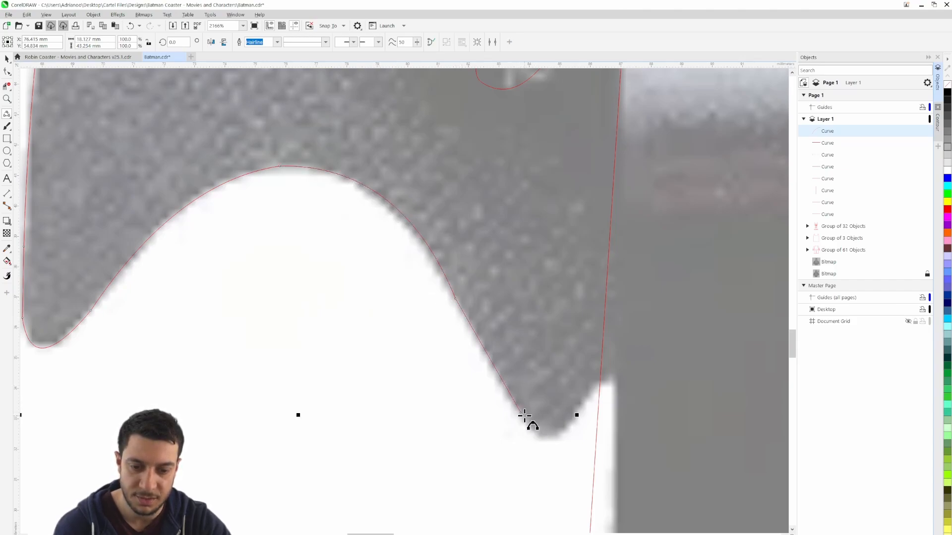
{"action": "left_click_drag", "start_coordinate": [520, 413], "coordinate": [343, 406]}
{"action": "left_click", "coordinate": [546, 439]}
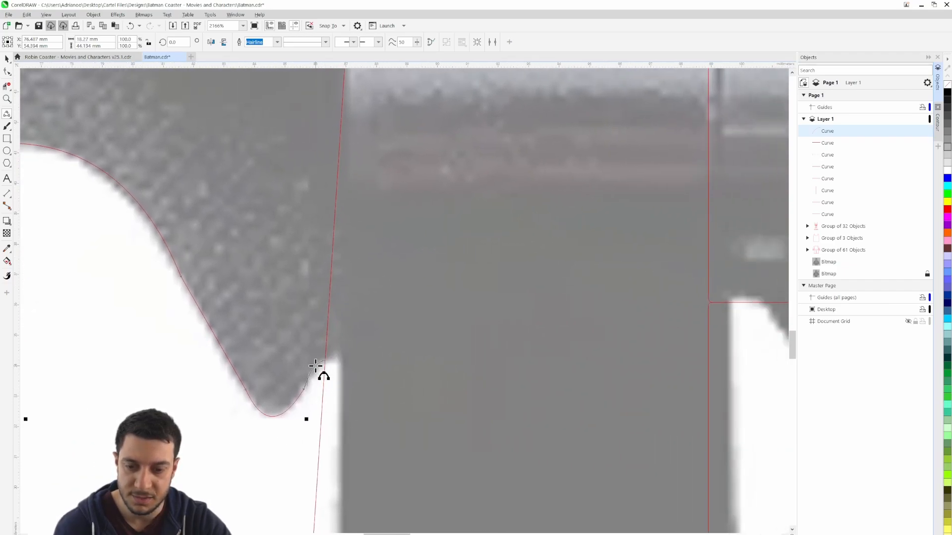
Hide the locked reference bitmap behind the figure so only the red linework is shown
{"action": "scroll", "coordinate": [313, 417], "scroll_direction": "down", "scroll_amount": 2}
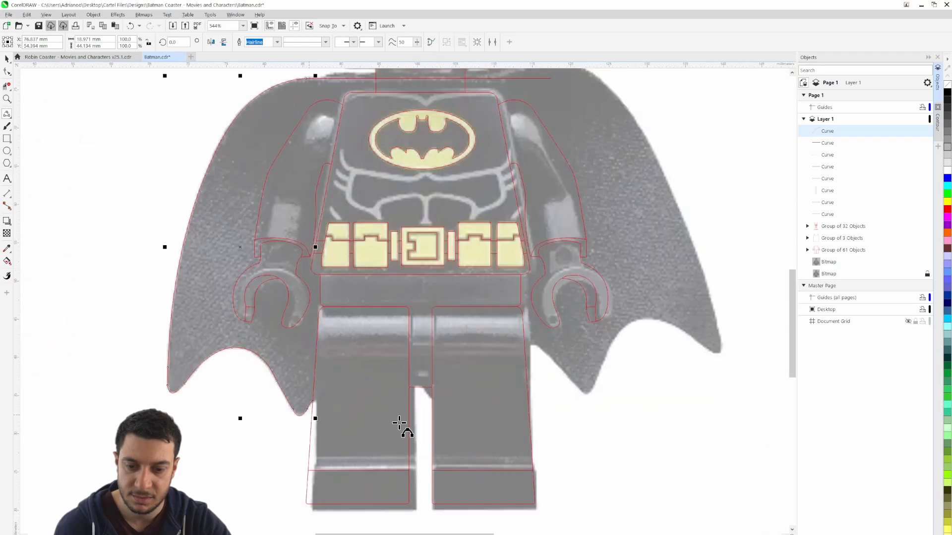
{"action": "scroll", "coordinate": [436, 428], "scroll_direction": "down", "scroll_amount": 1}
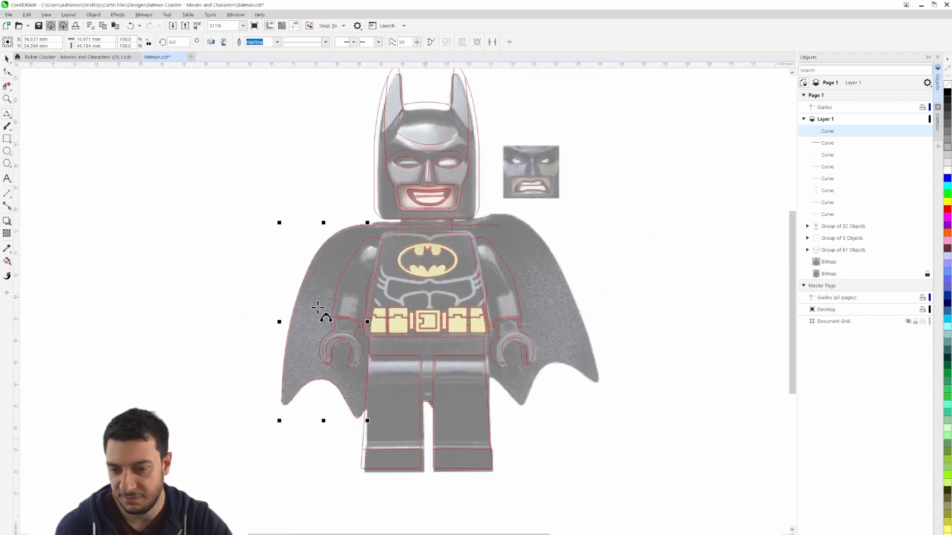
{"action": "key", "text": "space"}
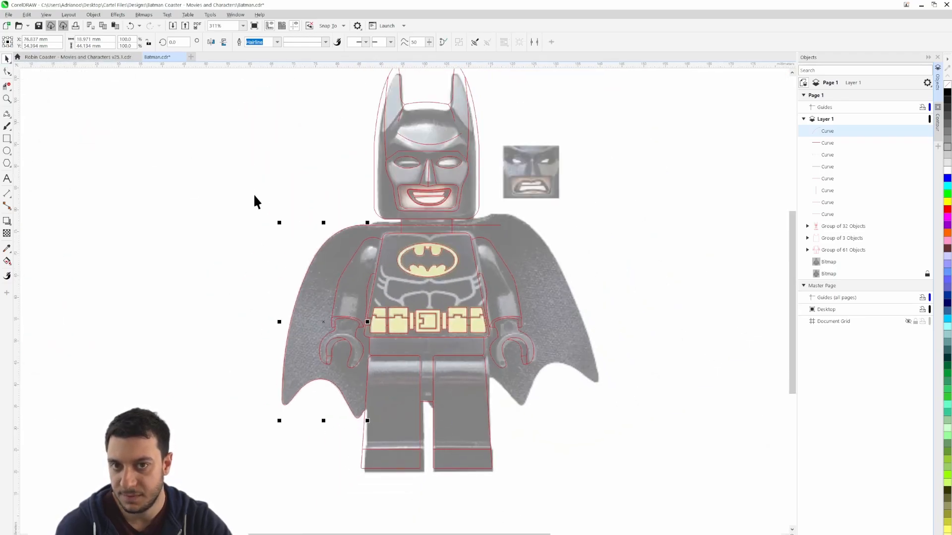
{"action": "left_click", "coordinate": [919, 273]}
{"action": "left_click", "coordinate": [605, 377]}
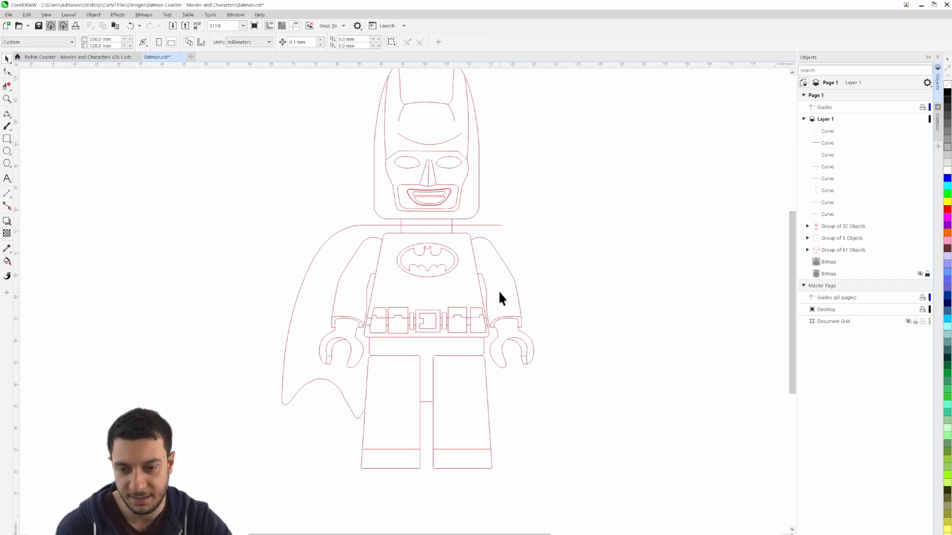
Copy the left cape curve, mirror it horizontally and place it on the figure's right side, its inner lower end at the right leg
{"action": "left_click", "coordinate": [493, 226]}
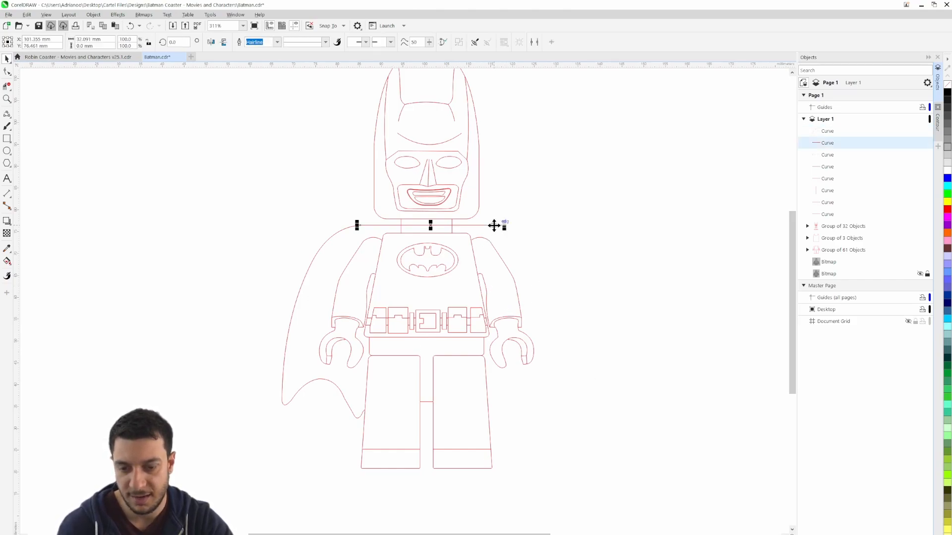
{"action": "left_click", "coordinate": [330, 238]}
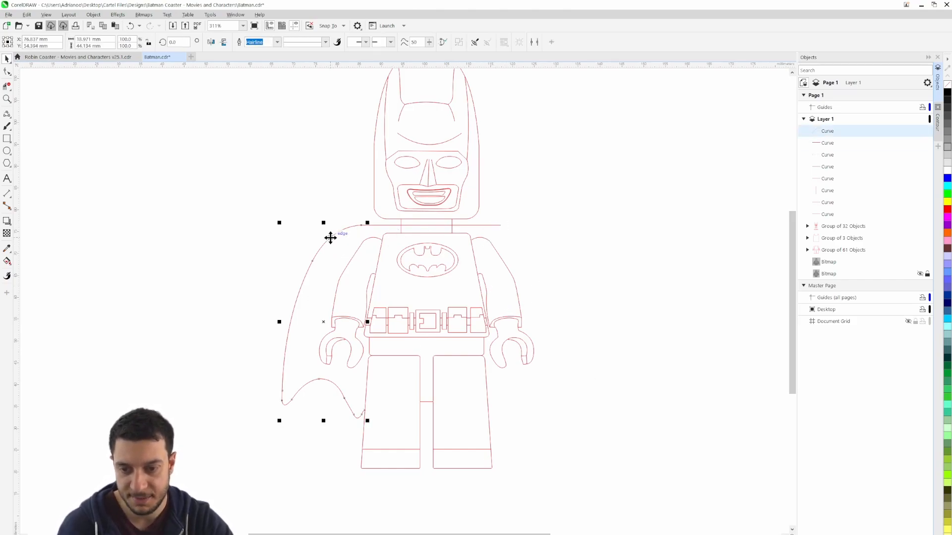
{"action": "left_click_drag", "start_coordinate": [330, 238], "coordinate": [627, 260]}
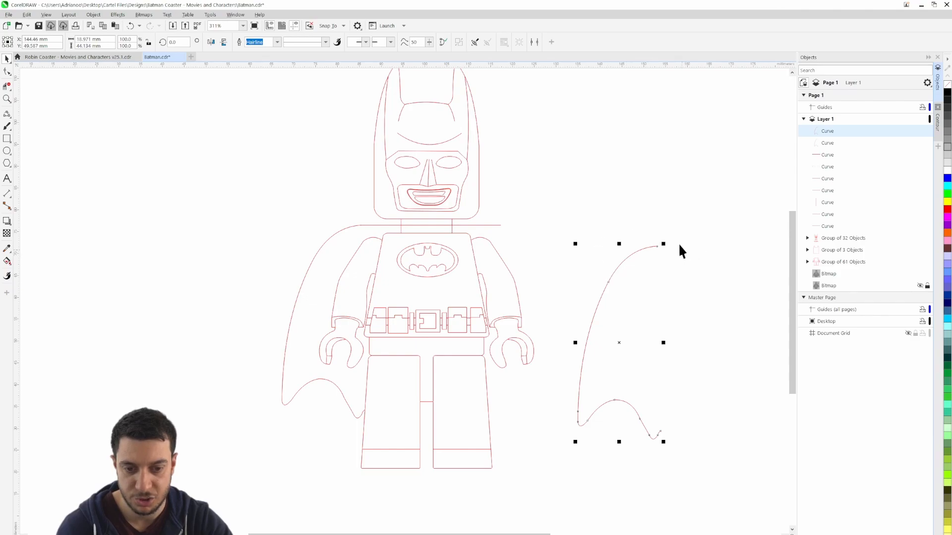
{"action": "left_click", "coordinate": [210, 42]}
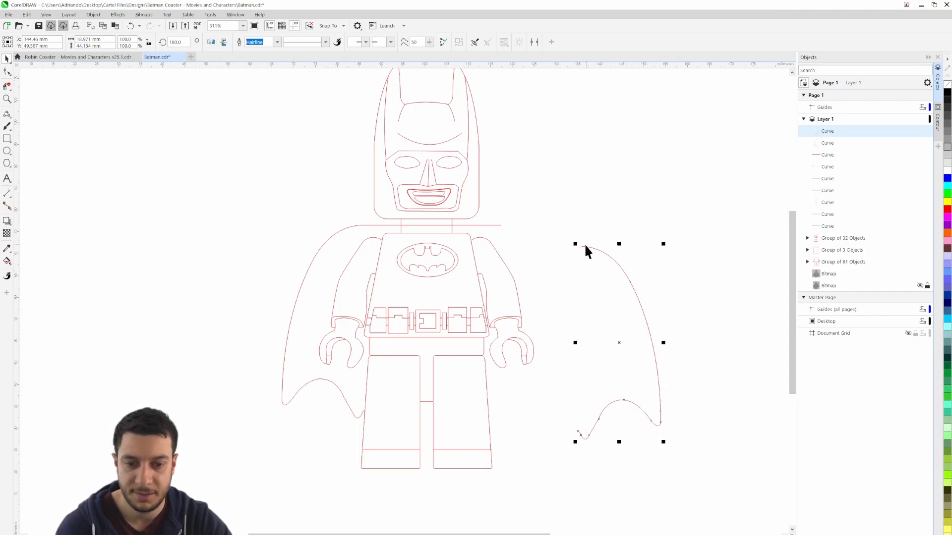
{"action": "left_click_drag", "start_coordinate": [577, 242], "coordinate": [493, 226]}
{"action": "scroll", "coordinate": [468, 426], "scroll_direction": "up", "scroll_amount": 10}
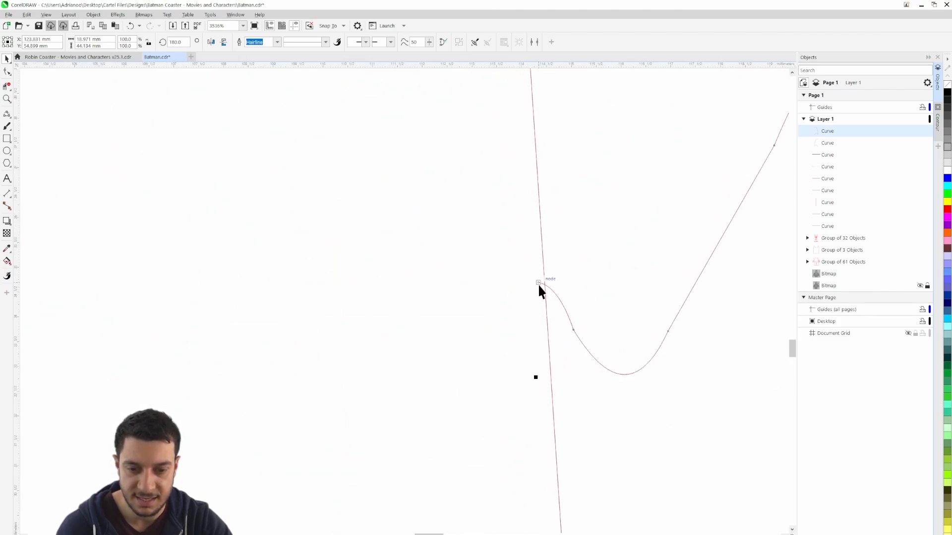
{"action": "left_click", "coordinate": [694, 406]}
Join the mirrored cape curve's upper end to the shoulder line's right end and reshape the shoulder bend with its control handle
{"action": "scroll", "coordinate": [665, 406], "scroll_direction": "down", "scroll_amount": 4}
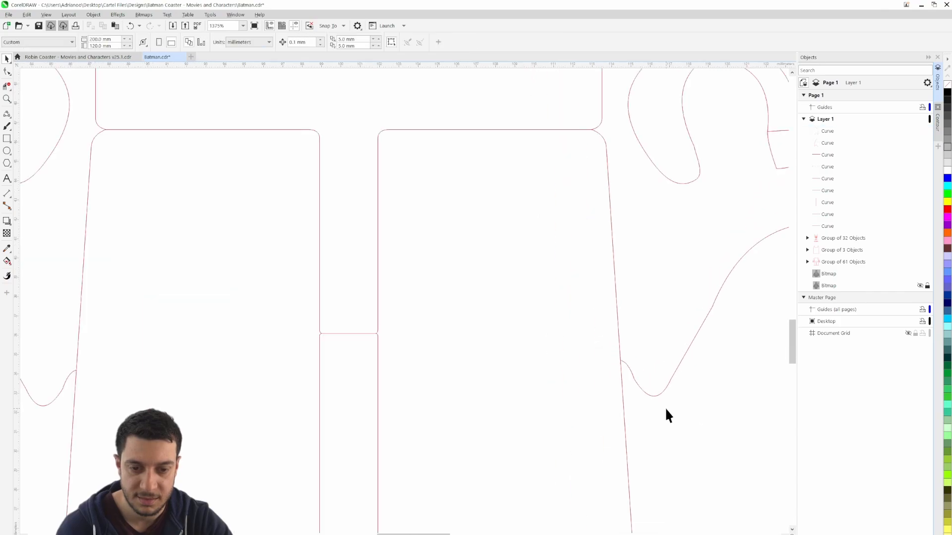
{"action": "scroll", "coordinate": [659, 397], "scroll_direction": "down", "scroll_amount": 5}
{"action": "scroll", "coordinate": [654, 384], "scroll_direction": "up", "scroll_amount": 7}
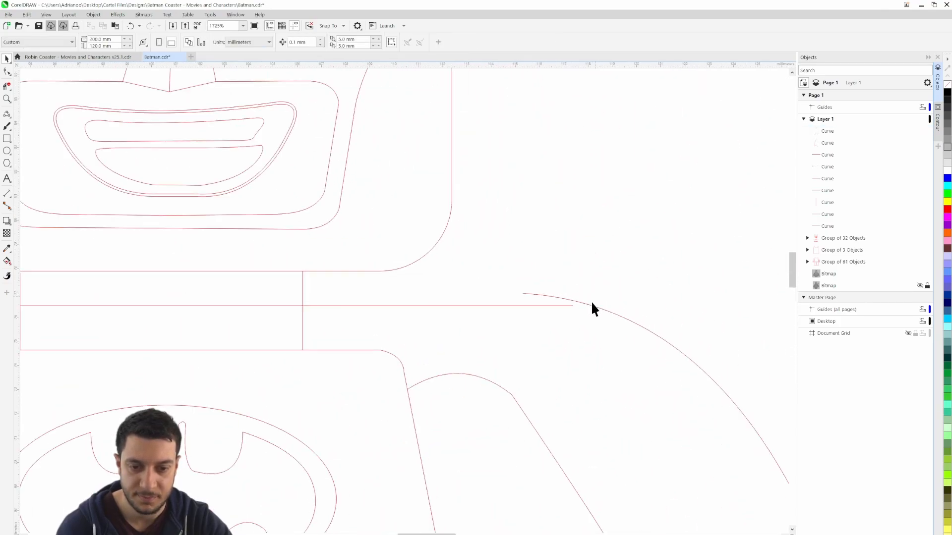
{"action": "scroll", "coordinate": [592, 303], "scroll_direction": "up", "scroll_amount": 2}
{"action": "double_click", "coordinate": [553, 307]}
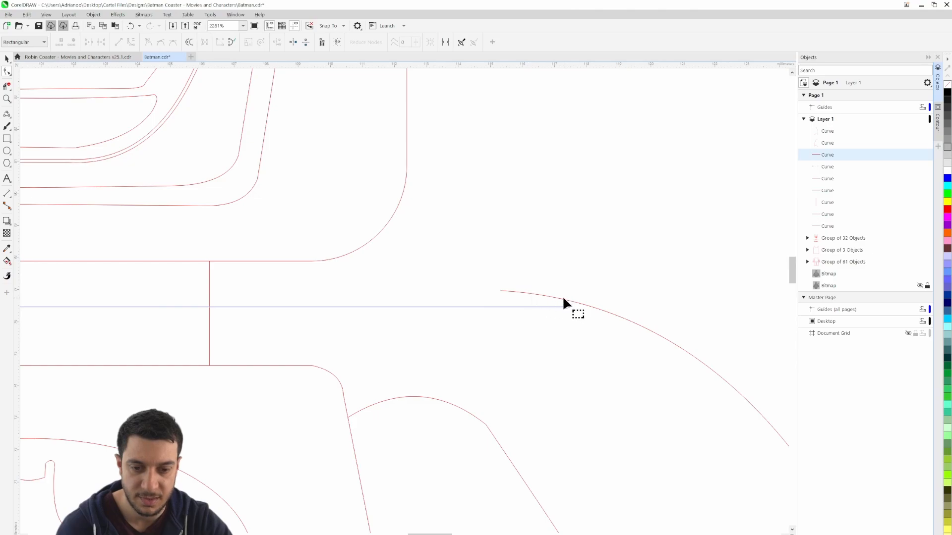
{"action": "left_click", "coordinate": [553, 301]}
{"action": "left_click_drag", "start_coordinate": [498, 291], "coordinate": [571, 309]}
{"action": "left_click_drag", "start_coordinate": [716, 412], "coordinate": [418, 276]}
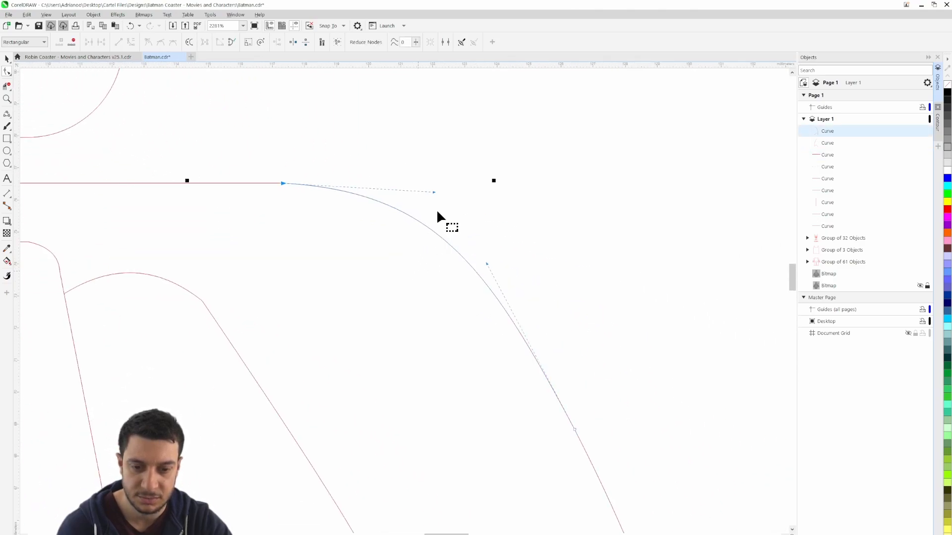
{"action": "left_click_drag", "start_coordinate": [434, 192], "coordinate": [429, 207]}
{"action": "scroll", "coordinate": [446, 280], "scroll_direction": "down", "scroll_amount": 4}
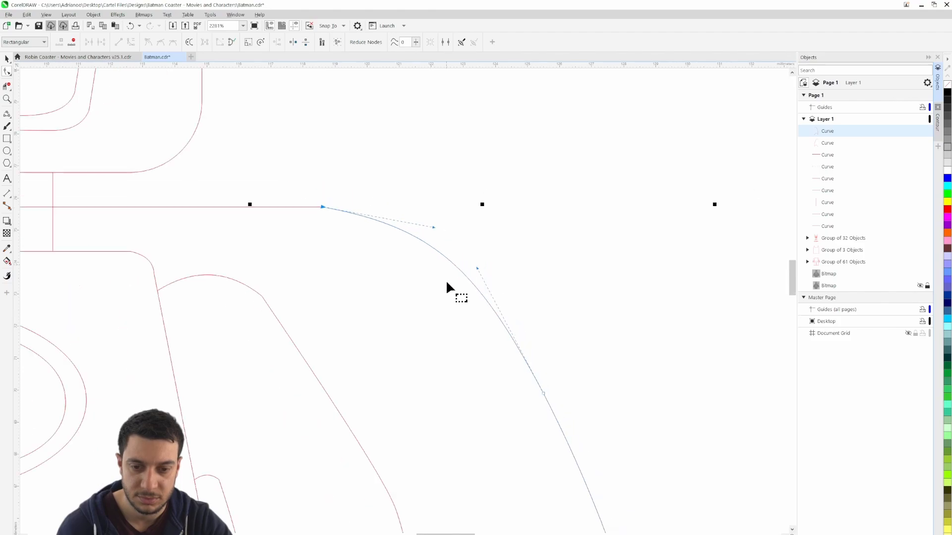
{"action": "scroll", "coordinate": [450, 284], "scroll_direction": "down", "scroll_amount": 3}
{"action": "left_click", "coordinate": [7, 60]}
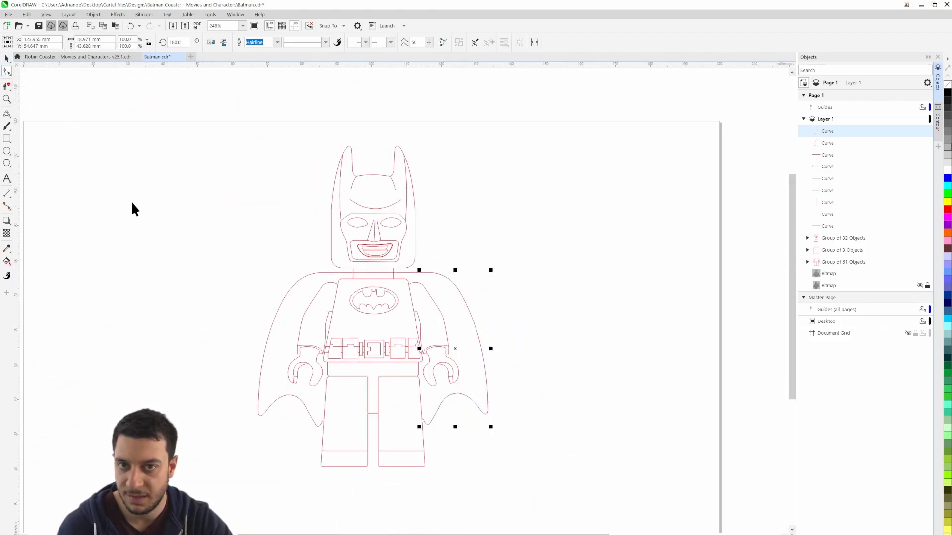
{"action": "left_click", "coordinate": [148, 268]}
Draw a small pupil ellipse about 1.4 × 1.3 mm in the left eye and copy it into the right eye
{"action": "left_click_drag", "start_coordinate": [167, 334], "coordinate": [315, 293]}
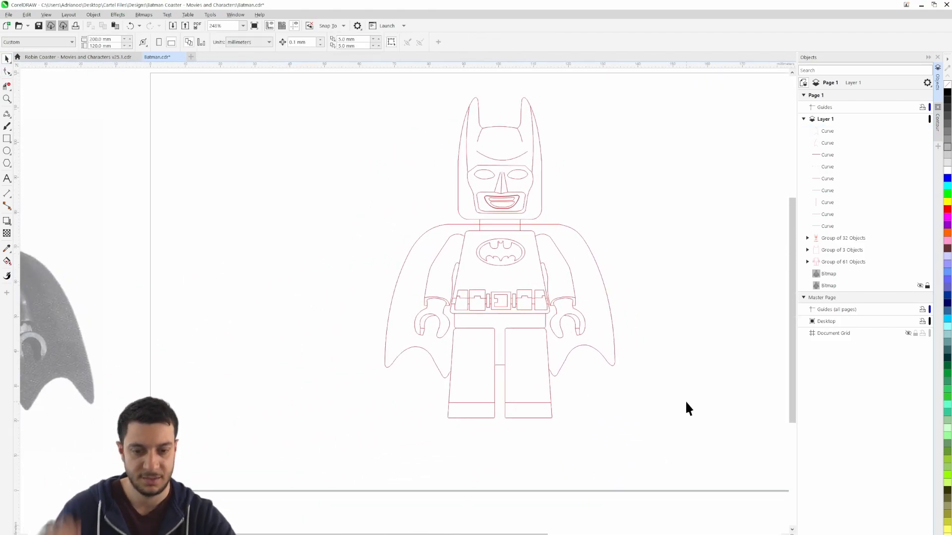
{"action": "scroll", "coordinate": [665, 297], "scroll_direction": "down", "scroll_amount": 1}
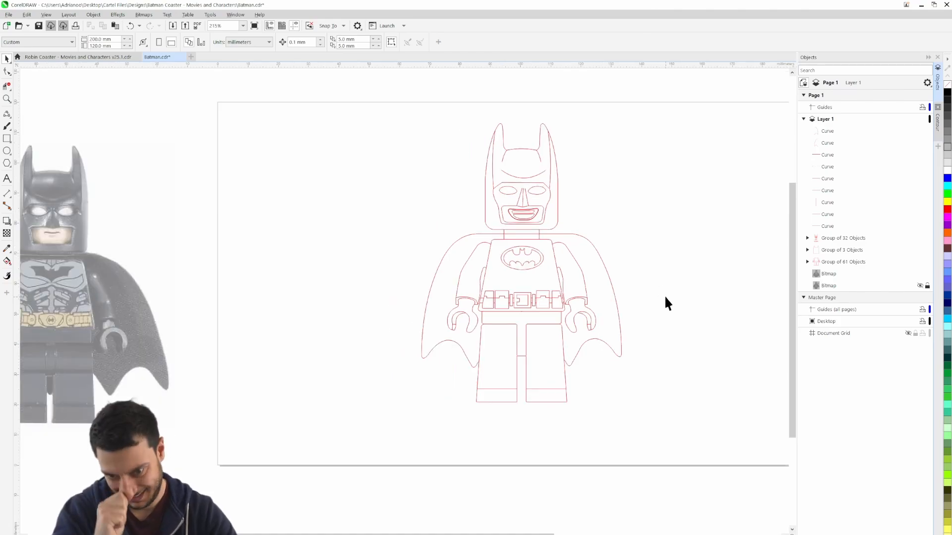
{"action": "left_click_drag", "start_coordinate": [619, 207], "coordinate": [614, 223]}
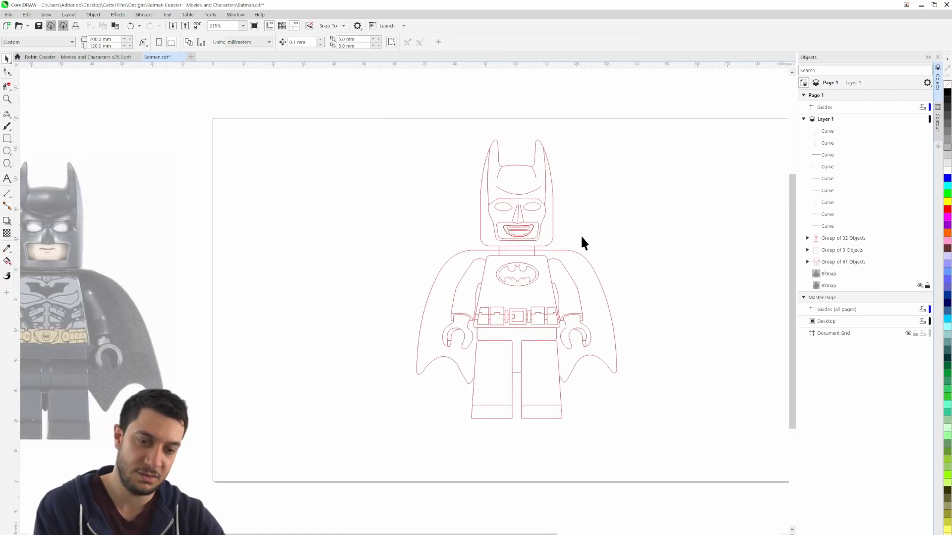
{"action": "scroll", "coordinate": [507, 220], "scroll_direction": "up", "scroll_amount": 7}
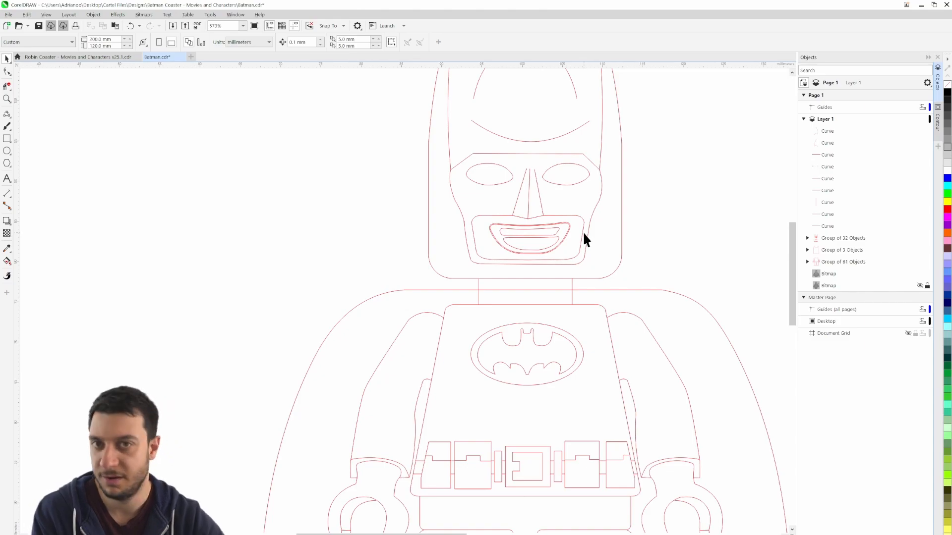
{"action": "scroll", "coordinate": [570, 203], "scroll_direction": "up", "scroll_amount": 4}
{"action": "left_click_drag", "start_coordinate": [575, 181], "coordinate": [572, 198]}
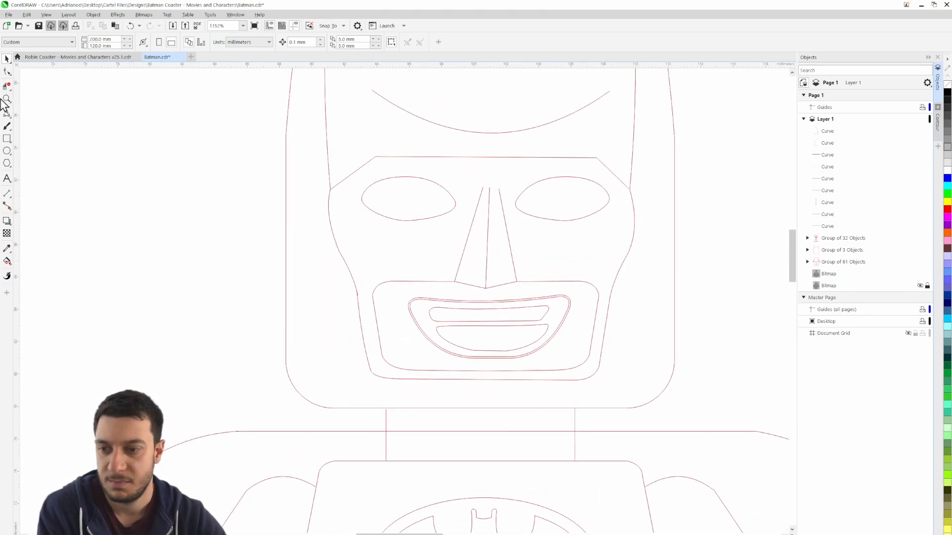
{"action": "left_click", "coordinate": [6, 151]}
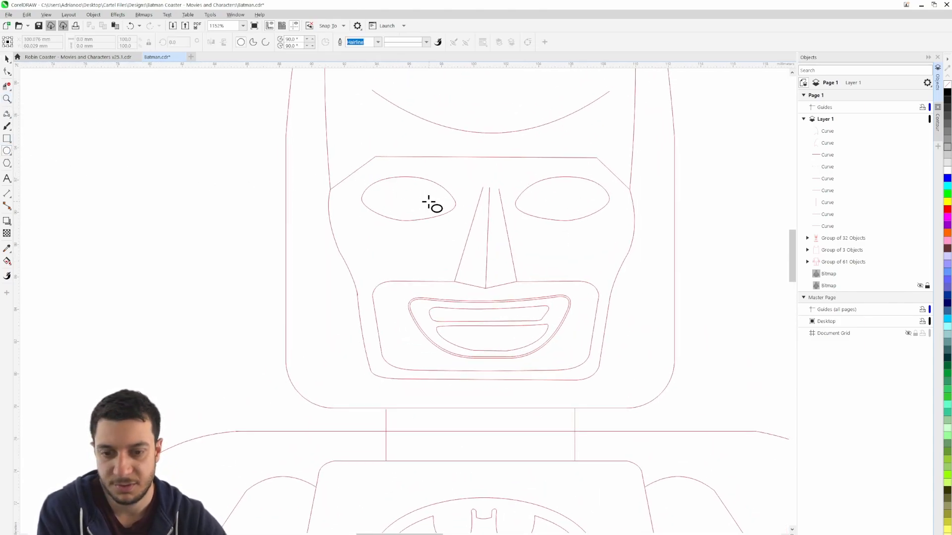
{"action": "left_click_drag", "start_coordinate": [394, 189], "coordinate": [422, 214]}
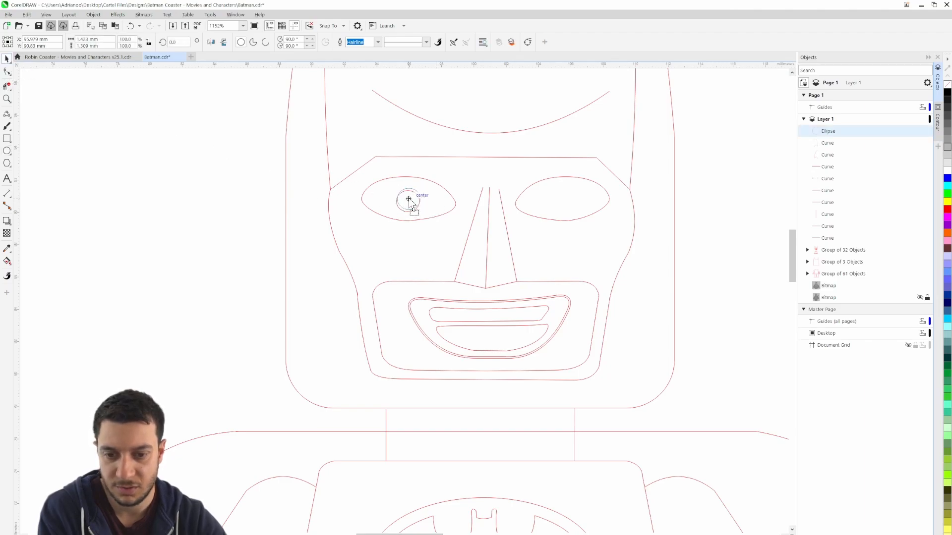
{"action": "left_click_drag", "start_coordinate": [410, 198], "coordinate": [569, 201]}
{"action": "left_click", "coordinate": [695, 225]}
Remove the segment of the cape's shoulder line that crosses the neck
{"action": "scroll", "coordinate": [695, 236], "scroll_direction": "down", "scroll_amount": 2}
{"action": "scroll", "coordinate": [695, 237], "scroll_direction": "down", "scroll_amount": 1}
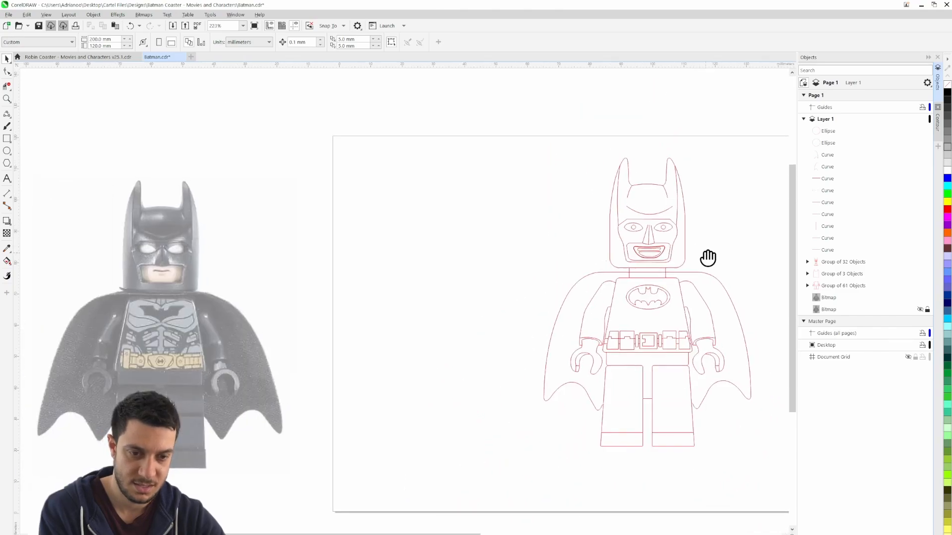
{"action": "left_click_drag", "start_coordinate": [708, 258], "coordinate": [516, 223]}
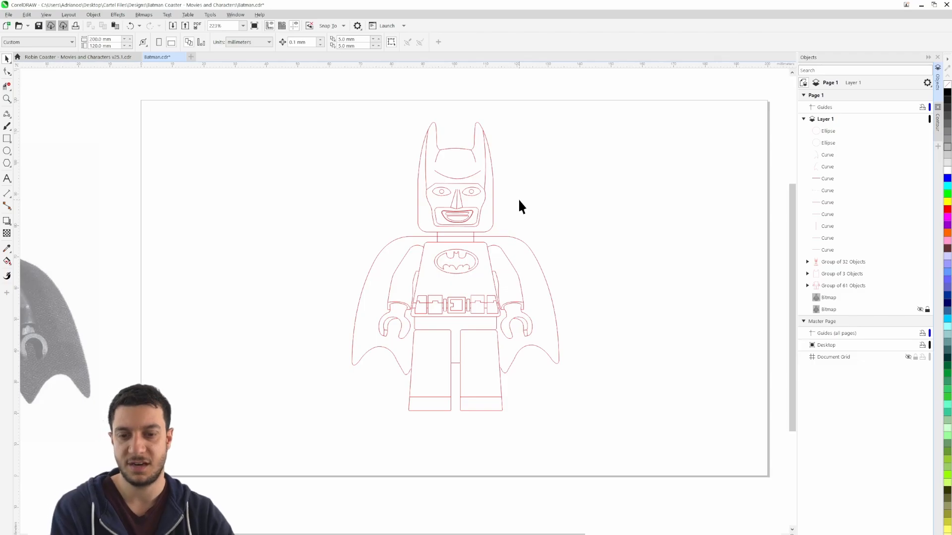
{"action": "scroll", "coordinate": [502, 211], "scroll_direction": "up", "scroll_amount": 2}
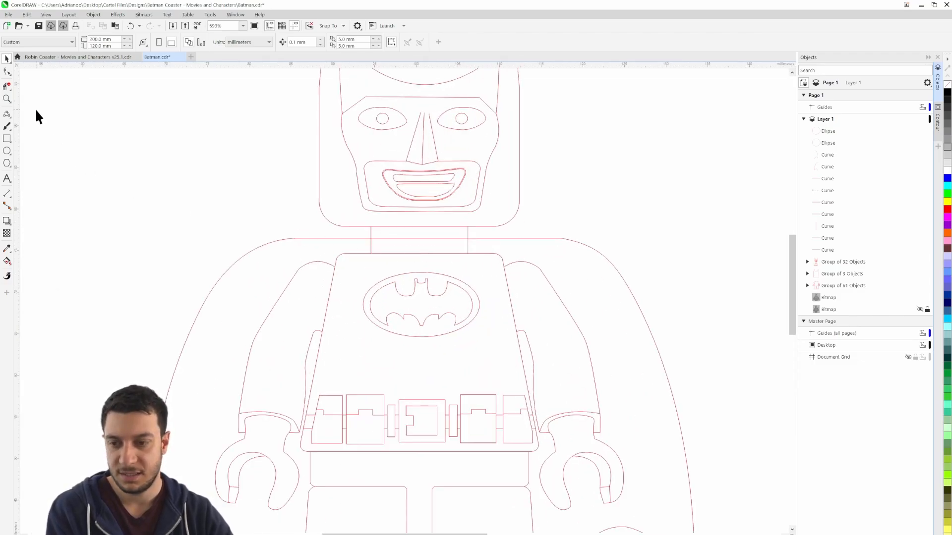
{"action": "key", "text": "x"}
{"action": "scroll", "coordinate": [415, 268], "scroll_direction": "down", "scroll_amount": 3}
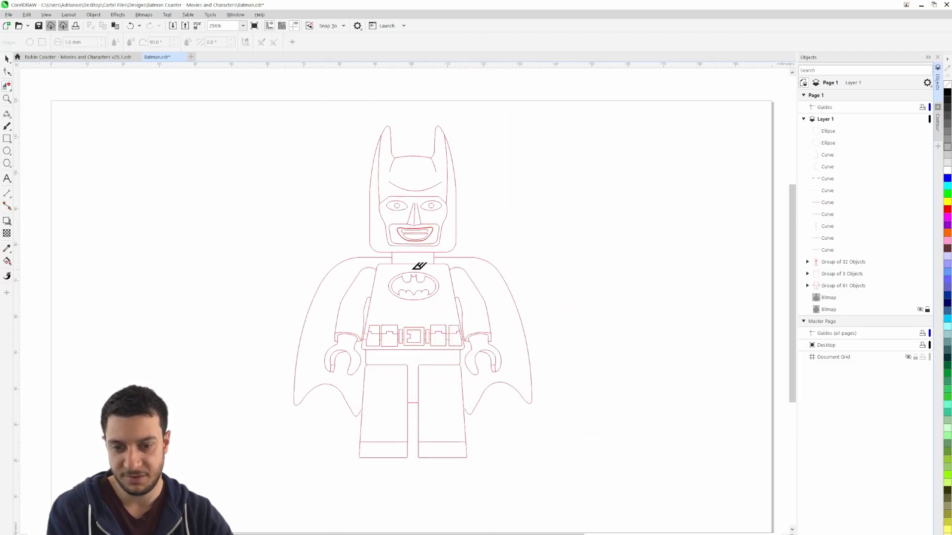
{"action": "left_click", "coordinate": [8, 58]}
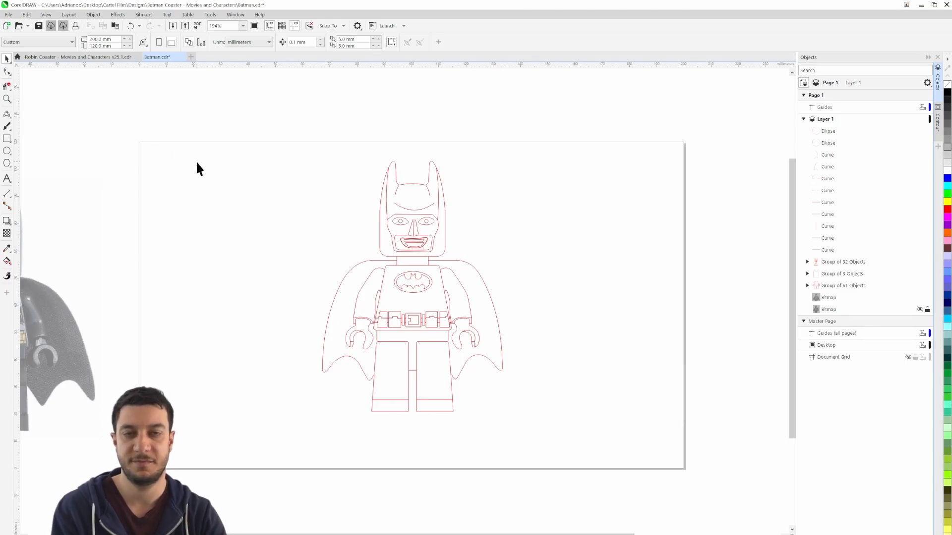
Show the hidden reference bitmap again, unlock it and move it away from the linework
{"action": "scroll", "coordinate": [413, 358], "scroll_direction": "up", "scroll_amount": 1}
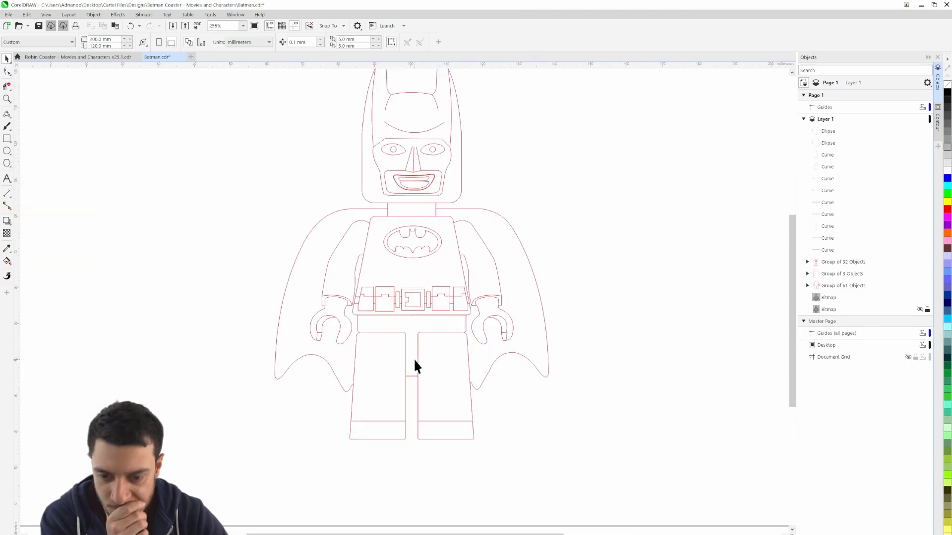
{"action": "scroll", "coordinate": [411, 307], "scroll_direction": "down", "scroll_amount": 1}
{"action": "scroll", "coordinate": [409, 217], "scroll_direction": "down", "scroll_amount": 2}
{"action": "left_click", "coordinate": [920, 309]}
{"action": "left_click", "coordinate": [928, 309]}
{"action": "left_click_drag", "start_coordinate": [447, 224], "coordinate": [587, 225]}
Ungroup the linework containing the face, break apart the mouth's double outline and delete the surplus outline
{"action": "scroll", "coordinate": [427, 218], "scroll_direction": "up", "scroll_amount": 5}
{"action": "scroll", "coordinate": [258, 206], "scroll_direction": "up", "scroll_amount": 1}
{"action": "left_click", "coordinate": [227, 215]}
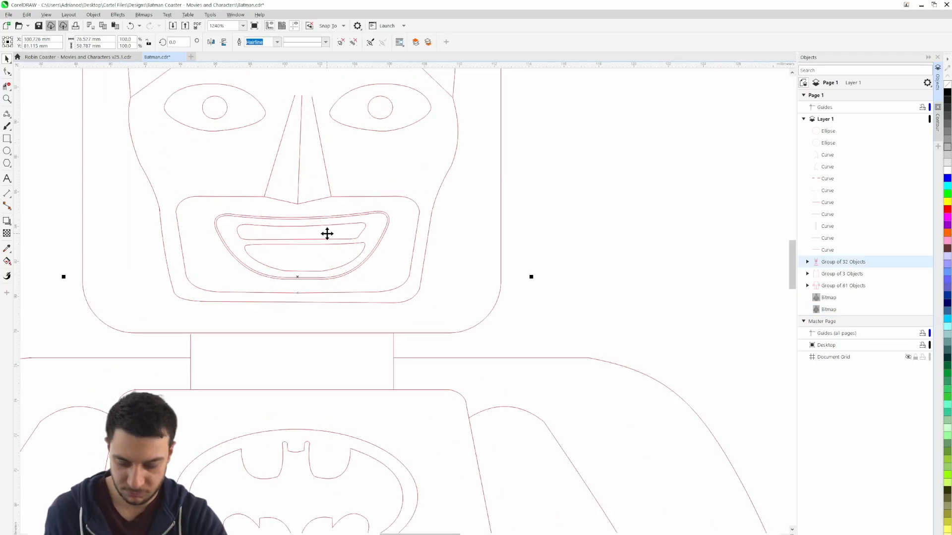
{"action": "key", "text": "ctrl+u"}
{"action": "scroll", "coordinate": [389, 227], "scroll_direction": "up", "scroll_amount": 2}
{"action": "left_click", "coordinate": [387, 229]}
{"action": "key", "text": "ctrl+k"}
{"action": "key", "text": "Delete"}
{"action": "left_click", "coordinate": [515, 228]}
Smart-fill the mouth area around the teeth with black and remove the fill shape's outline
{"action": "left_click", "coordinate": [9, 263]}
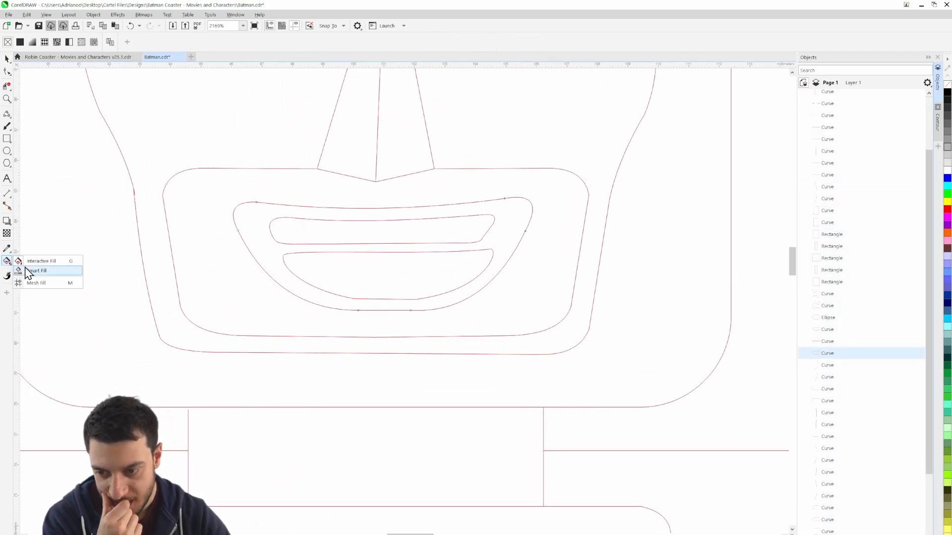
{"action": "left_click", "coordinate": [27, 272]}
{"action": "left_click", "coordinate": [255, 223]}
{"action": "right_click", "coordinate": [947, 85]}
{"action": "left_click", "coordinate": [7, 58]}
{"action": "left_click", "coordinate": [734, 379]}
Fill the right pupil circle with black, and delete the pupil circles from both eyes
{"action": "scroll", "coordinate": [498, 241], "scroll_direction": "down", "scroll_amount": 2}
{"action": "scroll", "coordinate": [494, 182], "scroll_direction": "up", "scroll_amount": 1}
{"action": "left_click", "coordinate": [480, 257]}
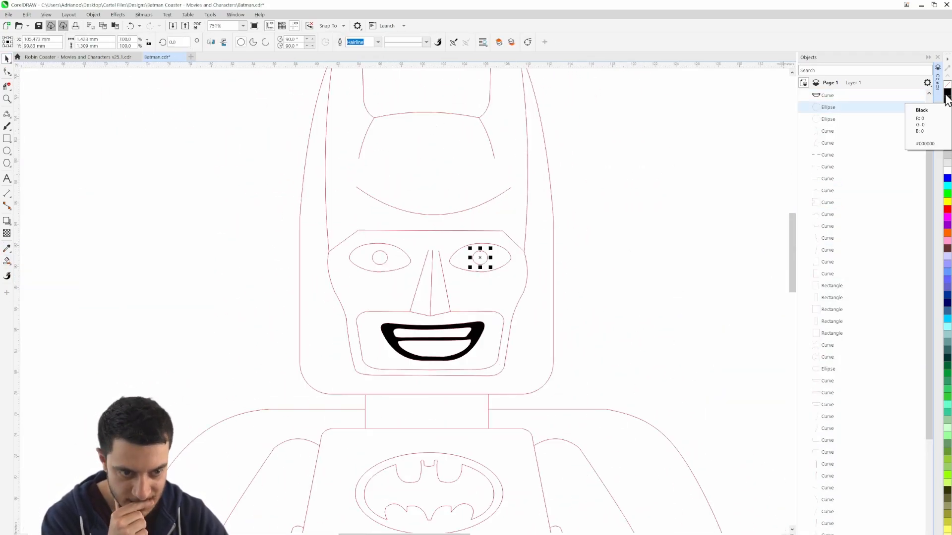
{"action": "left_click", "coordinate": [947, 92]}
{"action": "left_click", "coordinate": [380, 257]}
{"action": "left_click", "coordinate": [948, 92]}
{"action": "left_click", "coordinate": [495, 217]}
{"action": "key", "text": "Delete"}
{"action": "left_click", "coordinate": [366, 219]}
{"action": "key", "text": "Delete"}
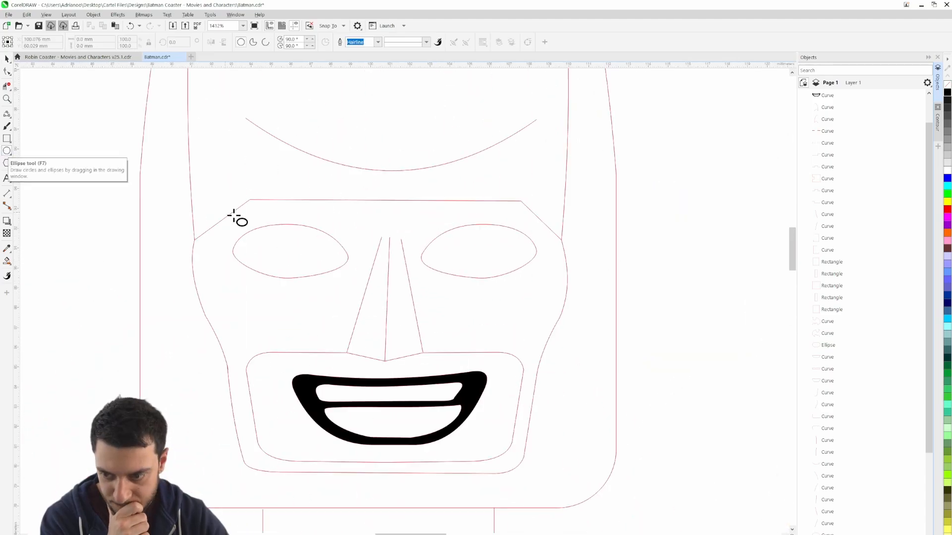
Add a narrow tilted ellipse inside the left eye and reshape the eye outline by lowering its top edge slightly
{"action": "left_click", "coordinate": [336, 268]}
{"action": "left_click", "coordinate": [336, 268]}
{"action": "double_click", "coordinate": [296, 224]}
{"action": "left_click_drag", "start_coordinate": [290, 225], "coordinate": [290, 230]}
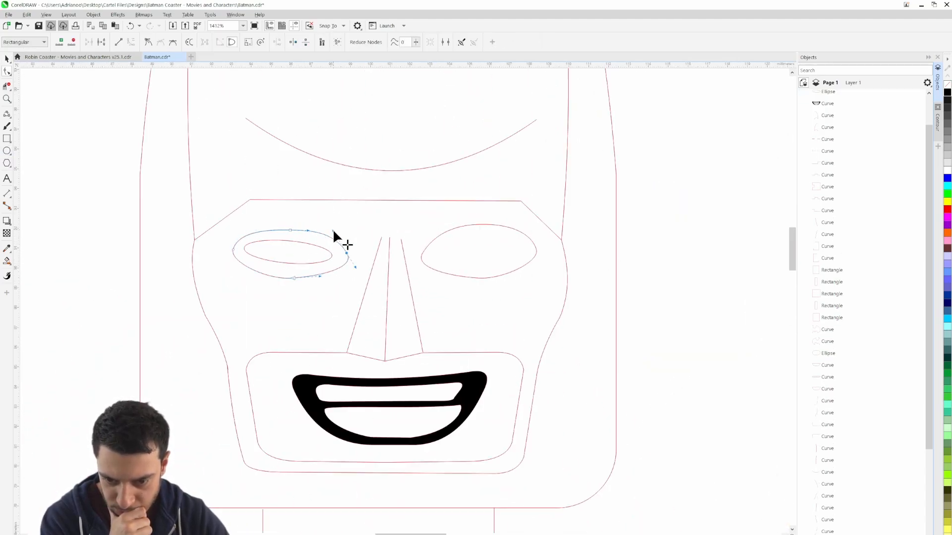
Copy the left eye's outline and inner ellipse to the right eye, mirror the copy horizontally and delete the old right eye outline
{"action": "left_click", "coordinate": [7, 59]}
{"action": "left_click", "coordinate": [133, 290]}
{"action": "left_click_drag", "start_coordinate": [213, 211], "coordinate": [359, 292]}
{"action": "left_click_drag", "start_coordinate": [290, 254], "coordinate": [479, 251]}
{"action": "right_click", "coordinate": [479, 251]}
{"action": "left_click", "coordinate": [212, 42]}
{"action": "left_click", "coordinate": [496, 227]}
{"action": "key", "text": "Delete"}
Raise the face linework slightly within the head and break apart the curves of the head outline
{"action": "scroll", "coordinate": [564, 333], "scroll_direction": "down", "scroll_amount": 4}
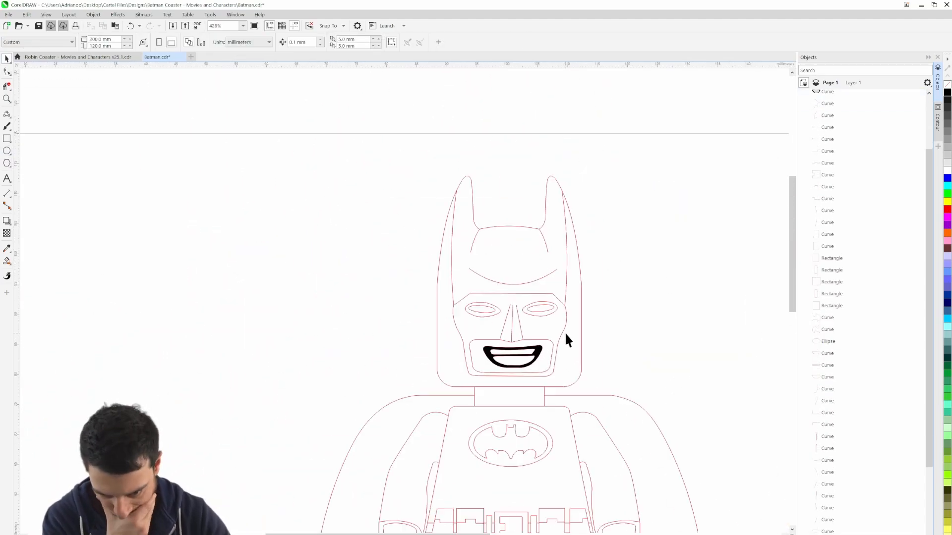
{"action": "scroll", "coordinate": [543, 210], "scroll_direction": "down", "scroll_amount": 2}
{"action": "scroll", "coordinate": [366, 203], "scroll_direction": "up", "scroll_amount": 2}
{"action": "left_click_drag", "start_coordinate": [299, 166], "coordinate": [492, 272]}
{"action": "left_click_drag", "start_coordinate": [423, 194], "coordinate": [423, 182]}
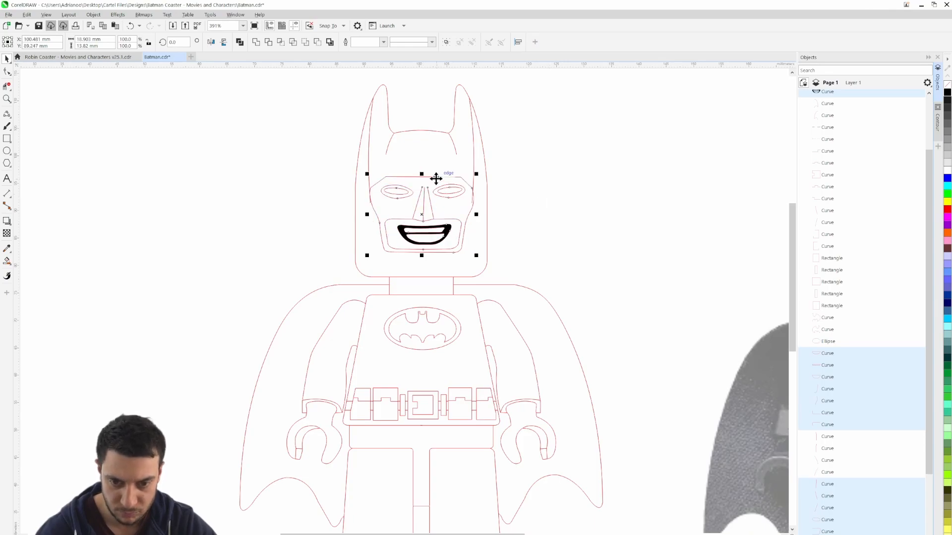
{"action": "left_click", "coordinate": [504, 202]}
{"action": "left_click_drag", "start_coordinate": [506, 205], "coordinate": [508, 208]}
{"action": "left_click", "coordinate": [482, 149]}
{"action": "key", "text": "ctrl+k"}
{"action": "left_click", "coordinate": [523, 166]}
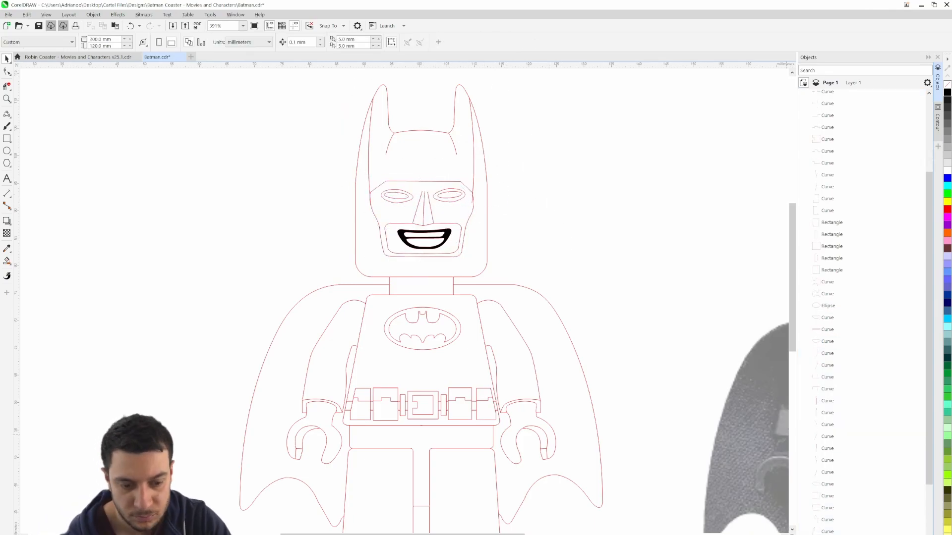
Select the cowl's ear, forehead and upper side curves together and move them down to shorten the head
{"action": "left_click", "coordinate": [360, 148], "text": "shift"}
{"action": "left_click", "coordinate": [389, 143]}
{"action": "left_click", "coordinate": [453, 144], "text": "shift"}
{"action": "left_click", "coordinate": [483, 147], "text": "shift"}
{"action": "left_click", "coordinate": [473, 148], "text": "shift"}
{"action": "left_click", "coordinate": [369, 148], "text": "shift"}
{"action": "left_click", "coordinate": [358, 148], "text": "shift"}
{"action": "left_click_drag", "start_coordinate": [421, 132], "coordinate": [420, 150]}
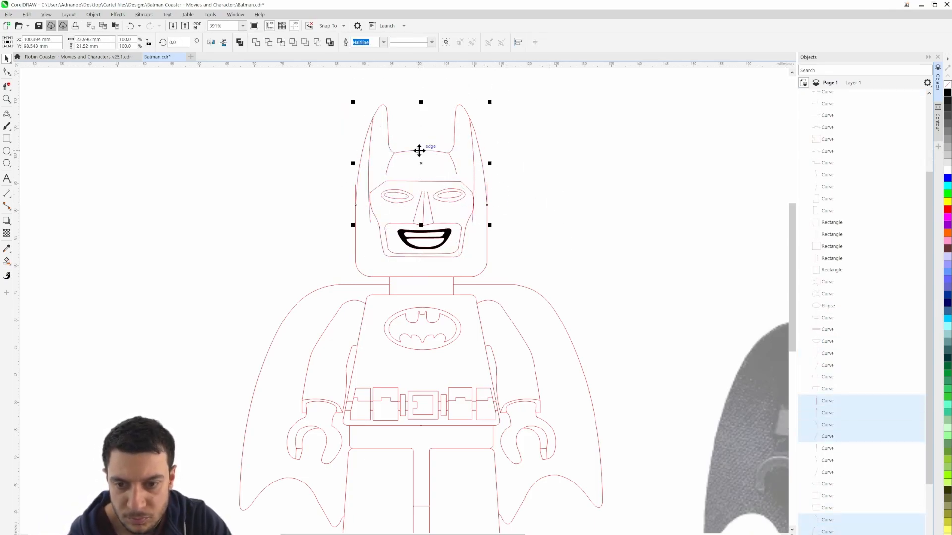
Select the mask, eyes, nose and mouth linework and move it down slightly within the head
{"action": "scroll", "coordinate": [347, 159], "scroll_direction": "down", "scroll_amount": 1}
{"action": "left_click_drag", "start_coordinate": [337, 145], "coordinate": [501, 237]}
{"action": "left_click_drag", "start_coordinate": [423, 171], "coordinate": [423, 181]}
{"action": "left_click", "coordinate": [578, 189]}
Select the ear, forehead and upper side curves of the cowl and nudge them back up slightly
{"action": "scroll", "coordinate": [443, 147], "scroll_direction": "up", "scroll_amount": 3}
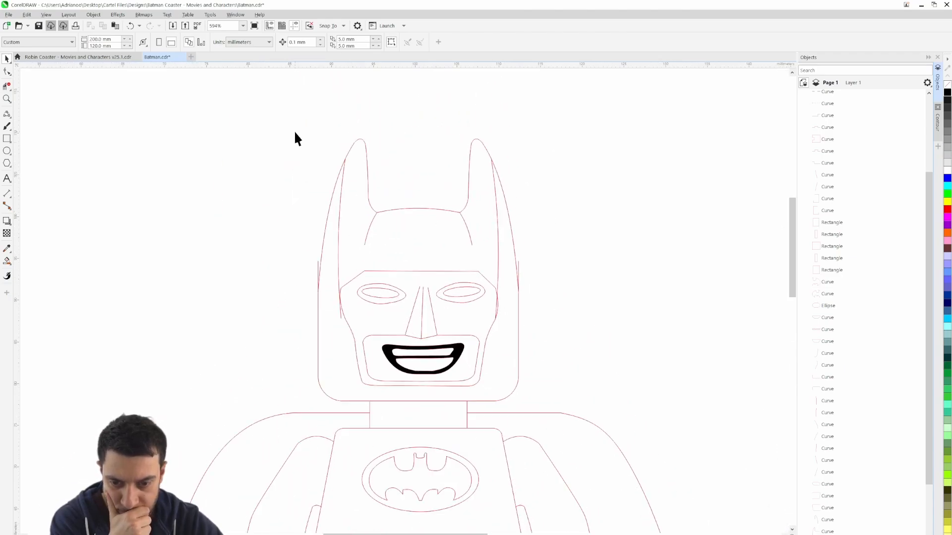
{"action": "left_click", "coordinate": [329, 221]}
{"action": "left_click", "coordinate": [339, 224], "text": "shift"}
{"action": "left_click", "coordinate": [371, 226], "text": "shift"}
{"action": "left_click", "coordinate": [468, 231], "text": "shift"}
{"action": "left_click", "coordinate": [498, 229], "text": "shift"}
{"action": "left_click", "coordinate": [510, 228], "text": "shift"}
{"action": "left_click_drag", "start_coordinate": [425, 220], "coordinate": [425, 213]}
{"action": "left_click", "coordinate": [367, 173], "text": "shift"}
{"action": "left_click", "coordinate": [469, 174], "text": "shift"}
{"action": "left_click", "coordinate": [645, 263]}
{"action": "scroll", "coordinate": [644, 263], "scroll_direction": "down", "scroll_amount": 1}
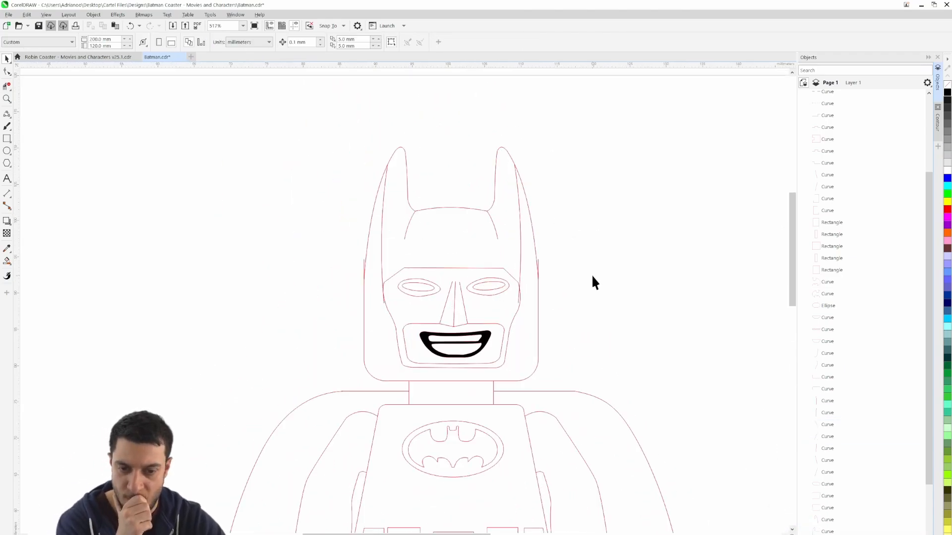
Trim the overlapping segment on the head's left side and pull the inner ear curve's lower end node up to the mask corner
{"action": "scroll", "coordinate": [585, 277], "scroll_direction": "up", "scroll_amount": 2}
{"action": "left_click", "coordinate": [7, 86]}
{"action": "scroll", "coordinate": [263, 224], "scroll_direction": "up", "scroll_amount": 9}
{"action": "left_click", "coordinate": [342, 232]}
{"action": "scroll", "coordinate": [431, 367], "scroll_direction": "up", "scroll_amount": 5}
{"action": "left_click", "coordinate": [7, 72]}
{"action": "left_click_drag", "start_coordinate": [419, 422], "coordinate": [419, 252]}
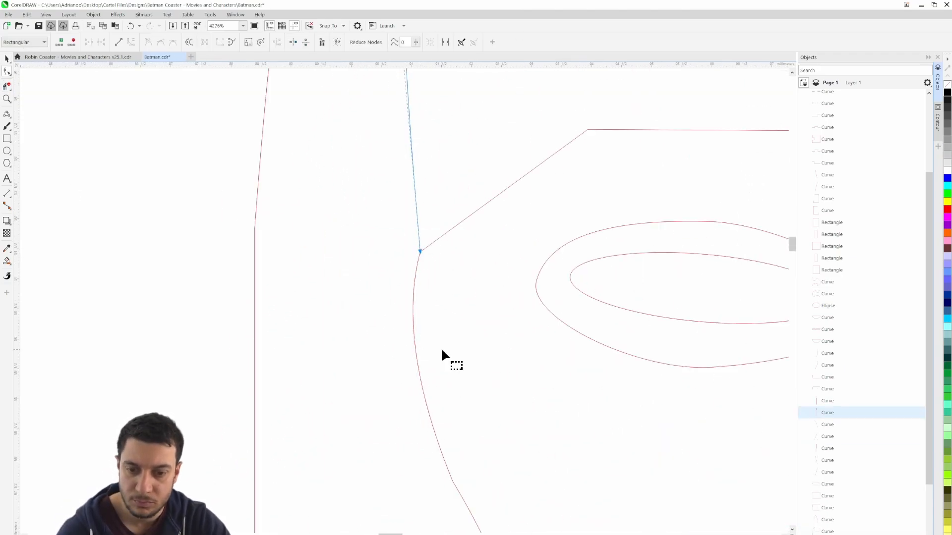
Shorten the right inner ear curve to meet the mask corner and trim the overlapping segment on the head's right side
{"action": "scroll", "coordinate": [441, 365], "scroll_direction": "down", "scroll_amount": 10}
{"action": "left_click_drag", "start_coordinate": [523, 395], "coordinate": [524, 320]}
{"action": "left_click", "coordinate": [7, 86]}
{"action": "left_click", "coordinate": [596, 255]}
{"action": "left_click", "coordinate": [7, 58]}
Remove the transparency from both Batman reference bitmaps beside the page
{"action": "scroll", "coordinate": [585, 188], "scroll_direction": "down", "scroll_amount": 18}
{"action": "left_click", "coordinate": [671, 317]}
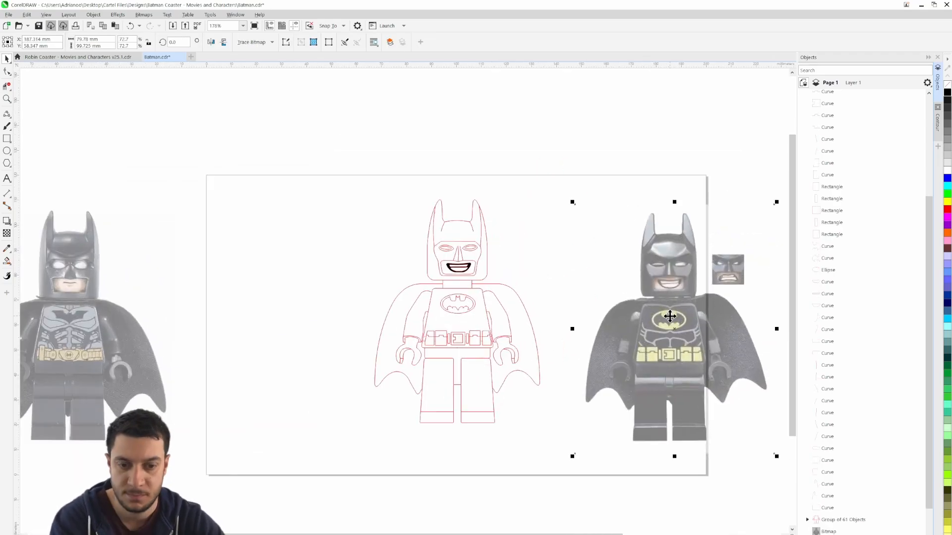
{"action": "left_click", "coordinate": [7, 233]}
{"action": "left_click", "coordinate": [7, 42]}
{"action": "left_click", "coordinate": [90, 317]}
{"action": "left_click", "coordinate": [7, 42]}
{"action": "scroll", "coordinate": [342, 215], "scroll_direction": "down", "scroll_amount": 4}
{"action": "scroll", "coordinate": [442, 257], "scroll_direction": "up", "scroll_amount": 1}
Create a 100 mm square coaster frame around the figure with a blue outline and corners rounded to 12 mm
{"action": "double_click", "coordinate": [7, 138]}
{"action": "type", "text": "100"}
{"action": "right_click", "coordinate": [948, 178]}
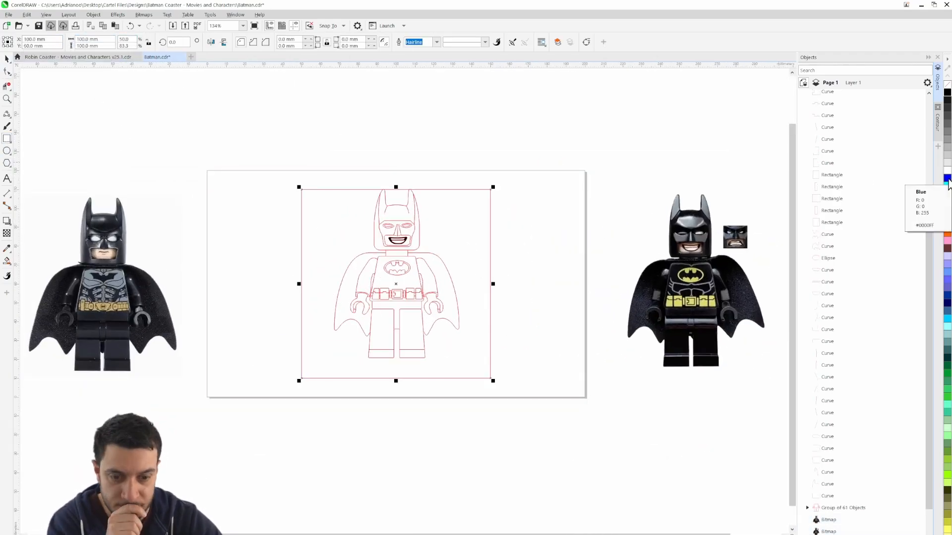
{"action": "left_click", "coordinate": [7, 59]}
{"action": "left_click", "coordinate": [481, 236]}
{"action": "double_click", "coordinate": [291, 39]}
{"action": "type", "text": "12"}
Move the two reference bitmaps inward so that each sits closer to its side of the coaster frame
{"action": "left_click", "coordinate": [556, 270]}
{"action": "left_click_drag", "start_coordinate": [101, 282], "coordinate": [177, 283]}
{"action": "left_click_drag", "start_coordinate": [685, 283], "coordinate": [562, 298]}
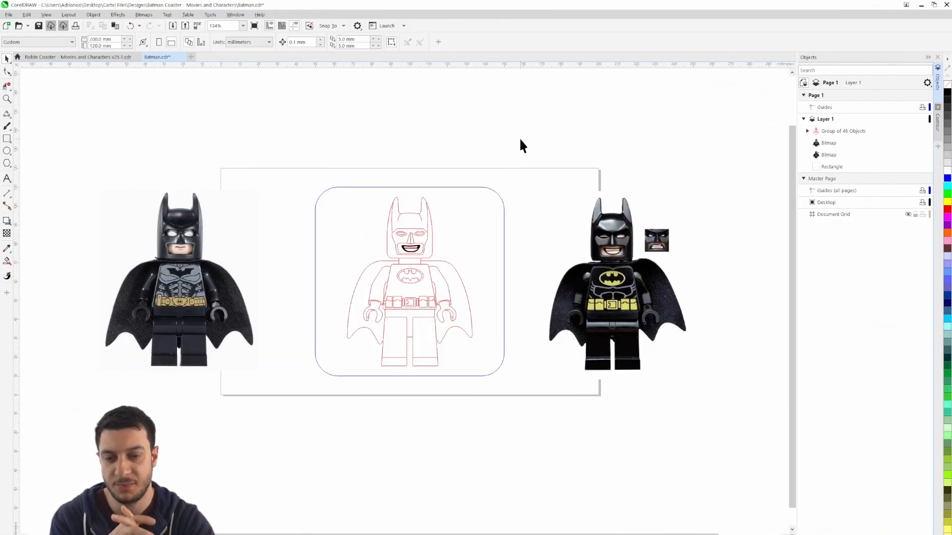
{"action": "scroll", "coordinate": [426, 230], "scroll_direction": "up", "scroll_amount": 3}
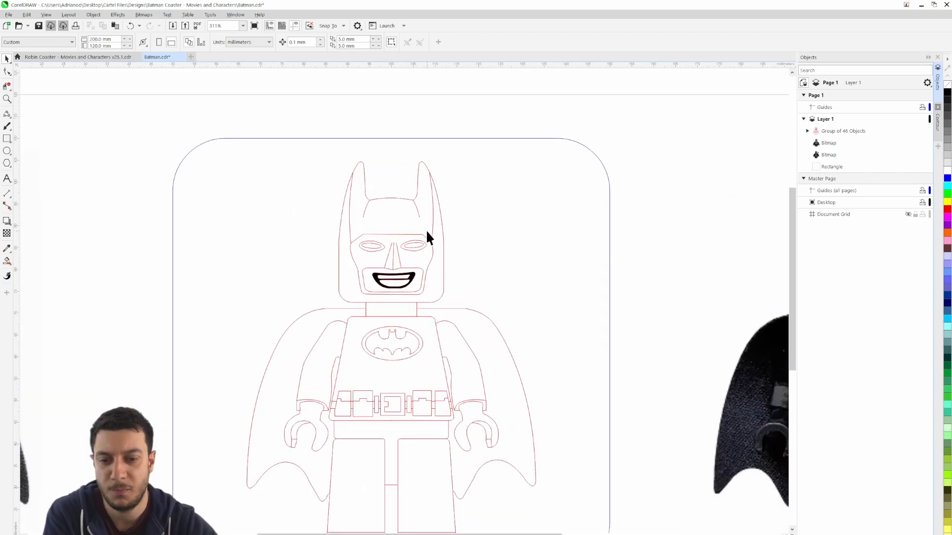
{"action": "scroll", "coordinate": [389, 239], "scroll_direction": "up", "scroll_amount": 2}
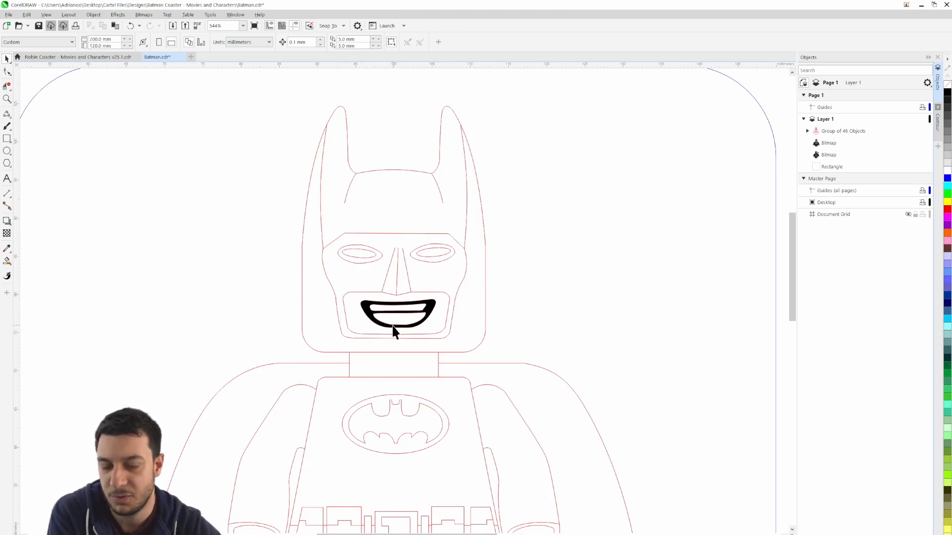
{"action": "scroll", "coordinate": [372, 249], "scroll_direction": "up", "scroll_amount": 4}
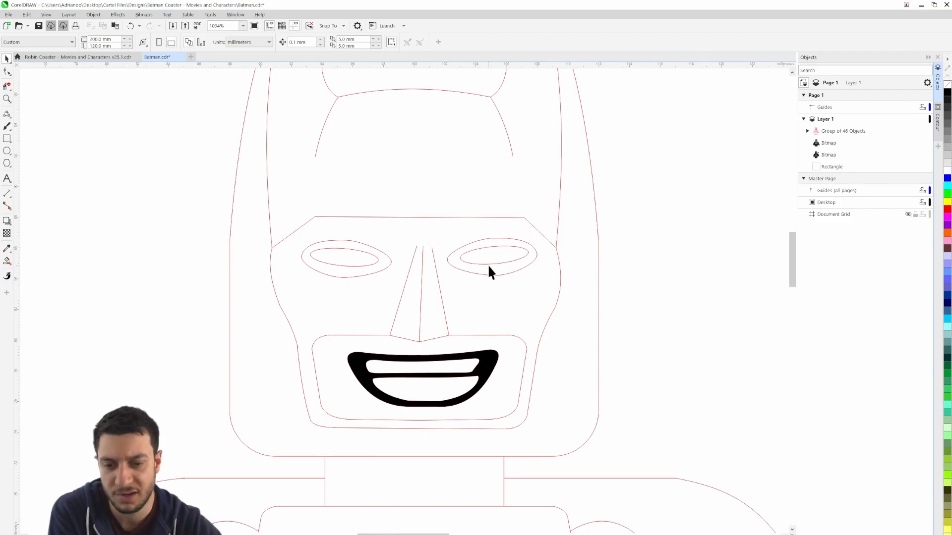
{"action": "scroll", "coordinate": [486, 265], "scroll_direction": "down", "scroll_amount": 9}
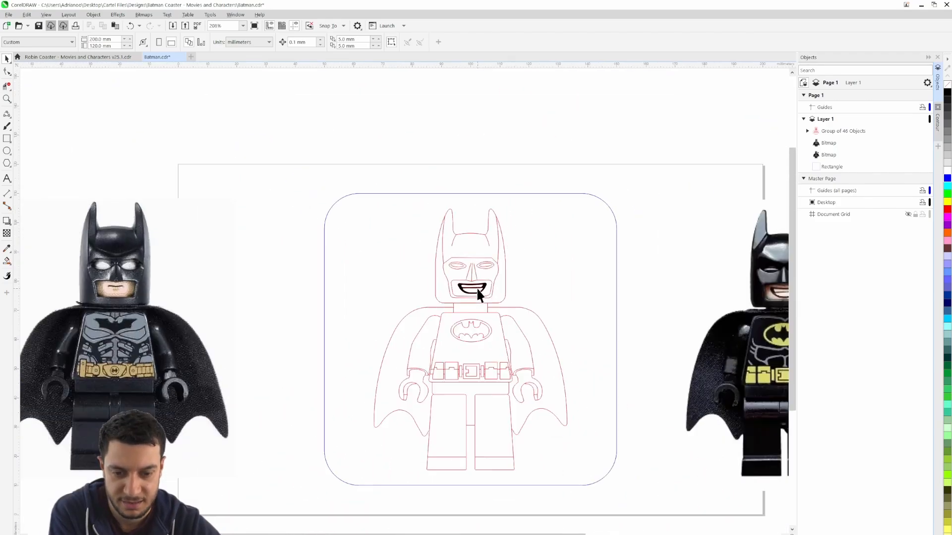
{"action": "left_click_drag", "start_coordinate": [556, 313], "coordinate": [507, 263]}
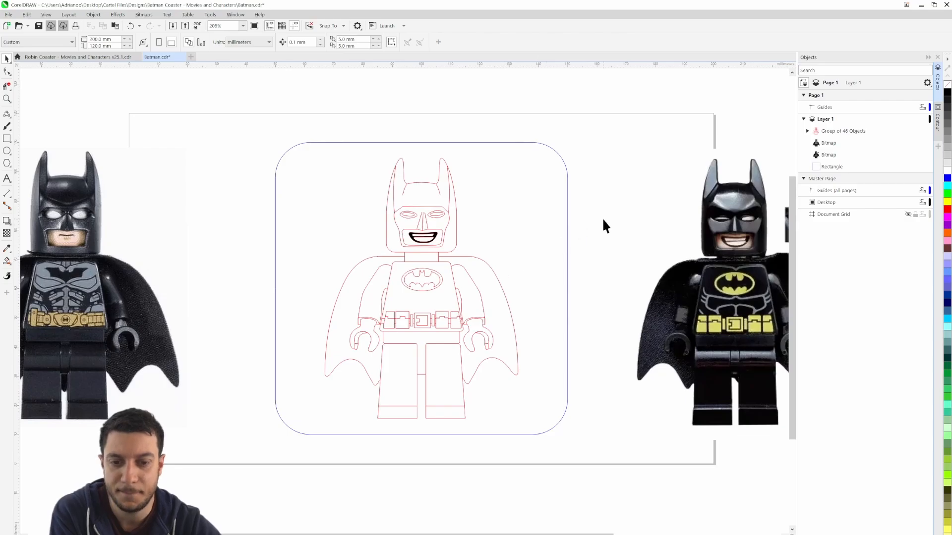